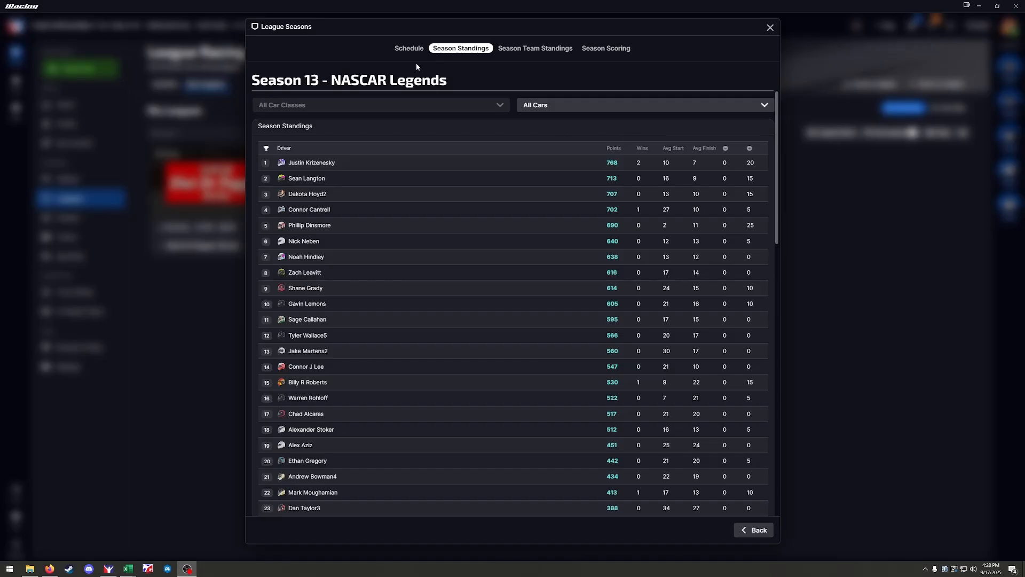
# Review the Season 13 - NASCAR Legends schedule and the Homestead Miami Speedway race results, returning to the season standings
pyautogui.click(409, 50)
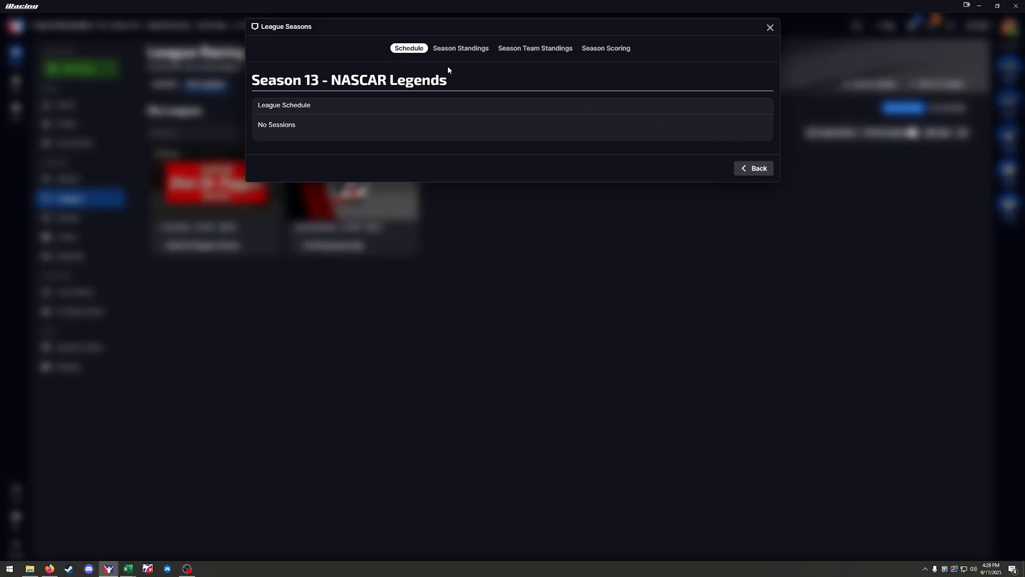
pyautogui.click(458, 48)
pyautogui.click(408, 48)
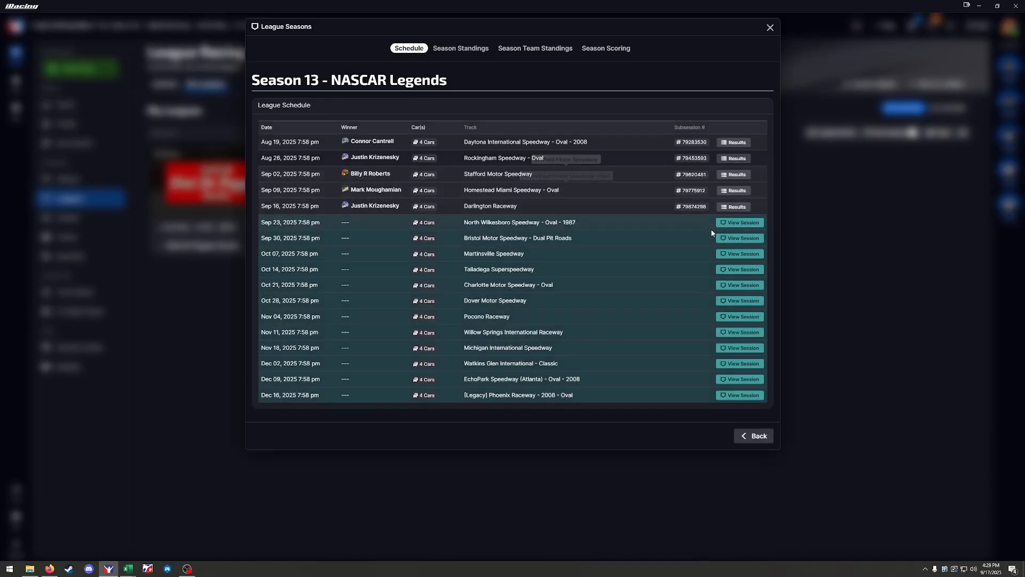
pyautogui.click(726, 190)
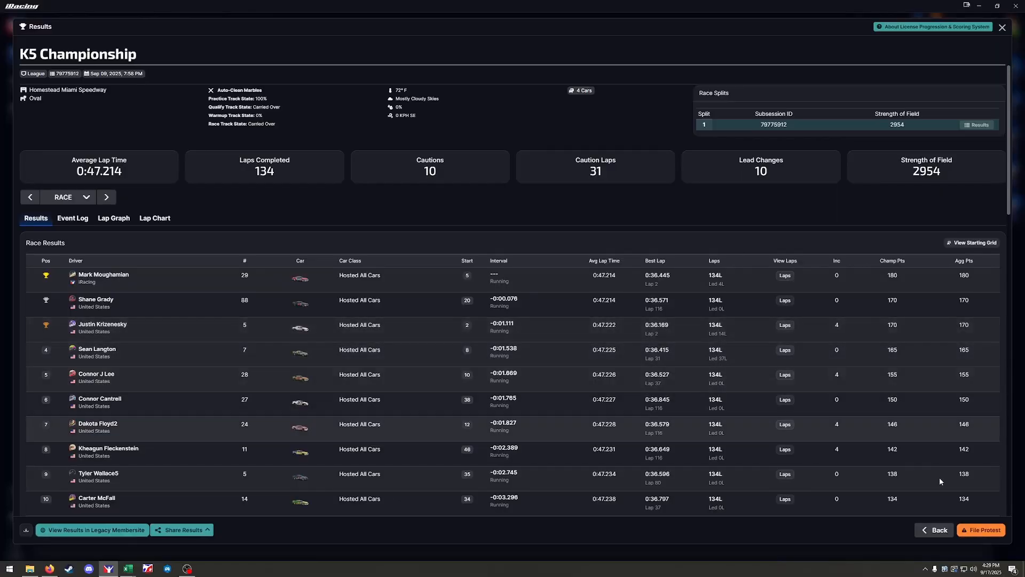
pyautogui.click(939, 531)
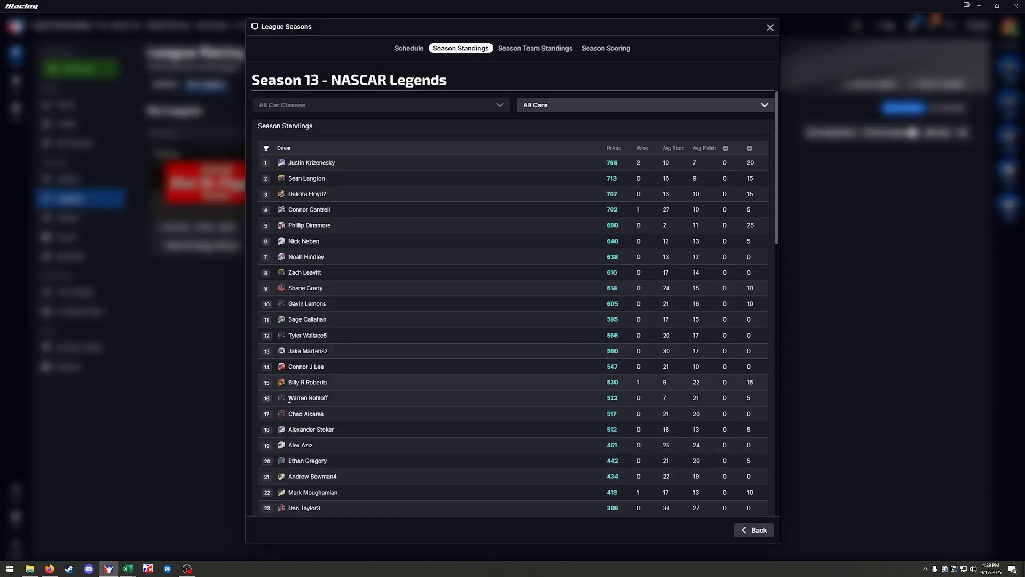
# Switch to Excel and compare the points tables in the K5 Championship -1987 and iRacing Table Master Sheet v2 workbooks
pyautogui.moveTo(134, 570)
pyautogui.click(160, 540)
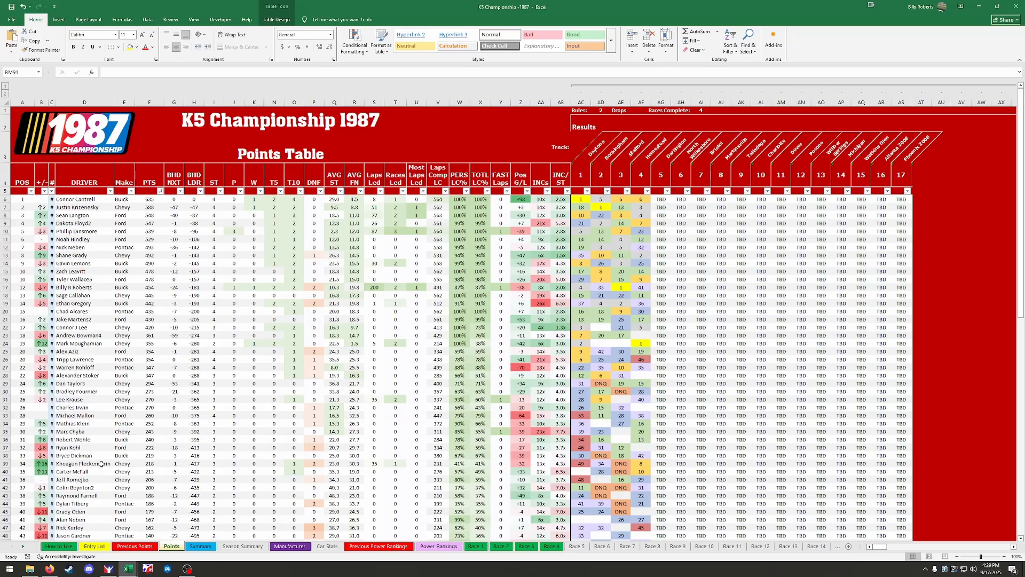
pyautogui.moveTo(128, 568)
pyautogui.click(112, 550)
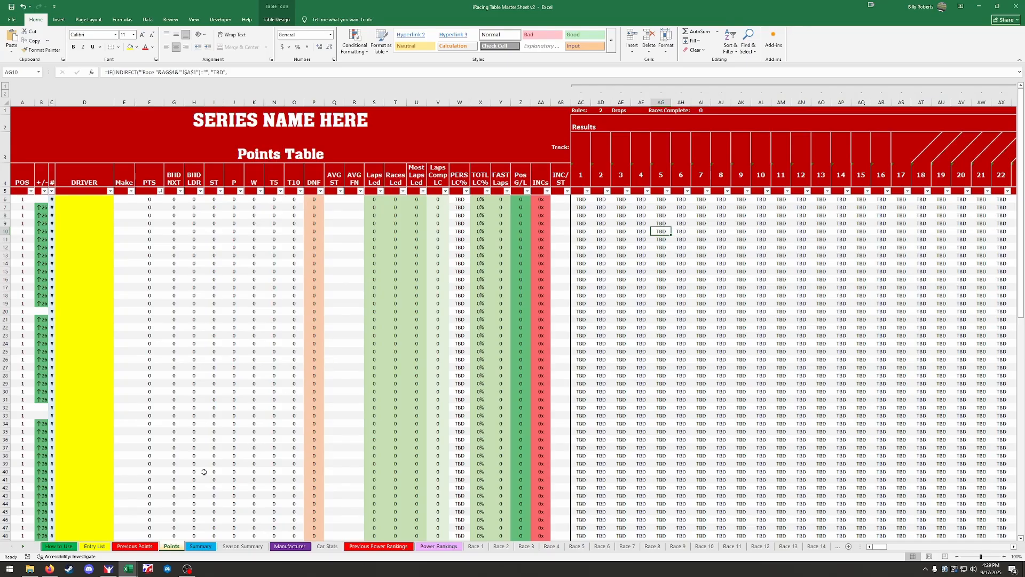
pyautogui.click(132, 573)
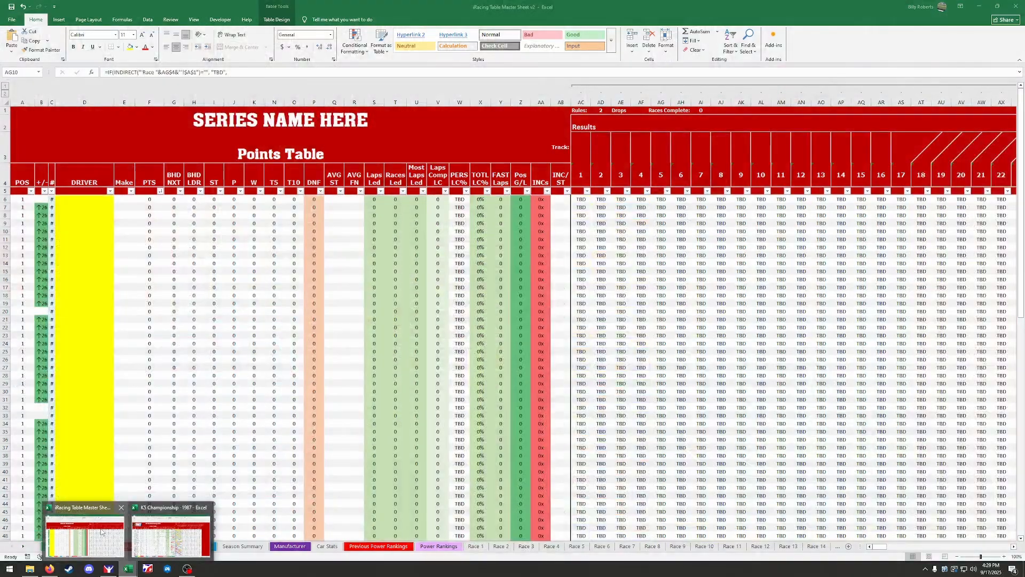
pyautogui.click(166, 544)
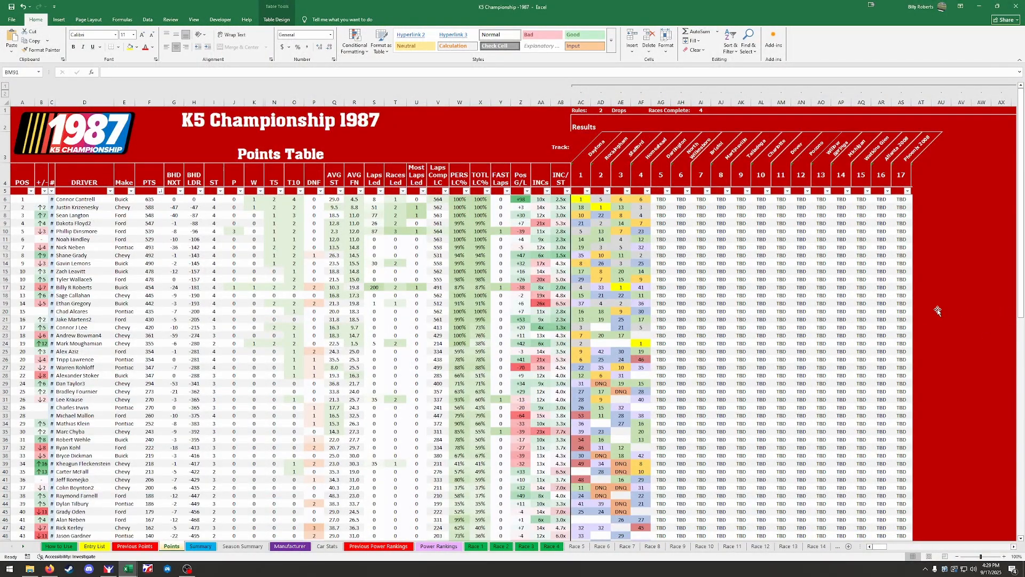
pyautogui.click(1014, 547)
pyautogui.click(1014, 546)
pyautogui.click(1014, 546)
pyautogui.click(1014, 546)
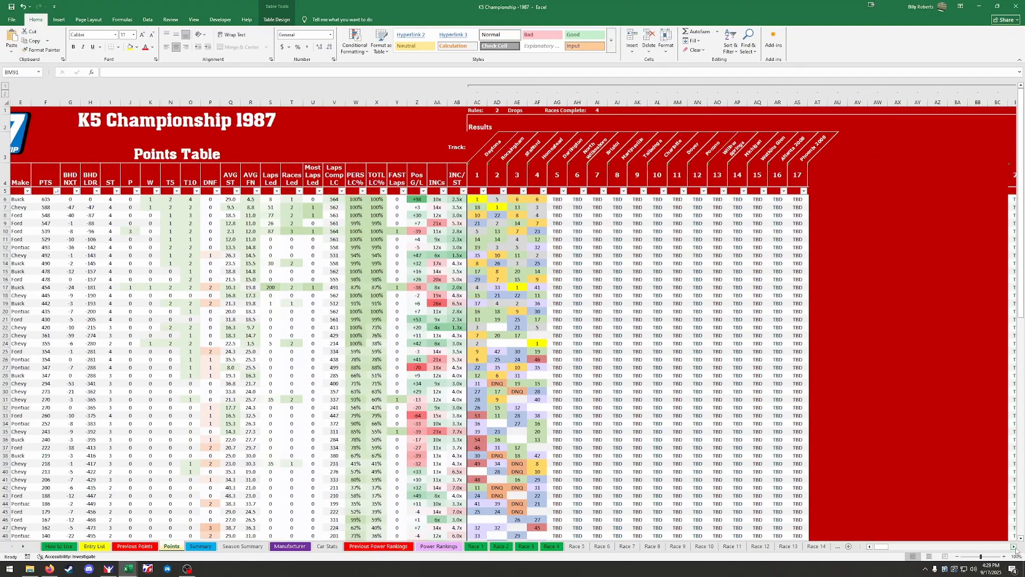
pyautogui.moveTo(878, 548); pyautogui.dragTo(874, 549)
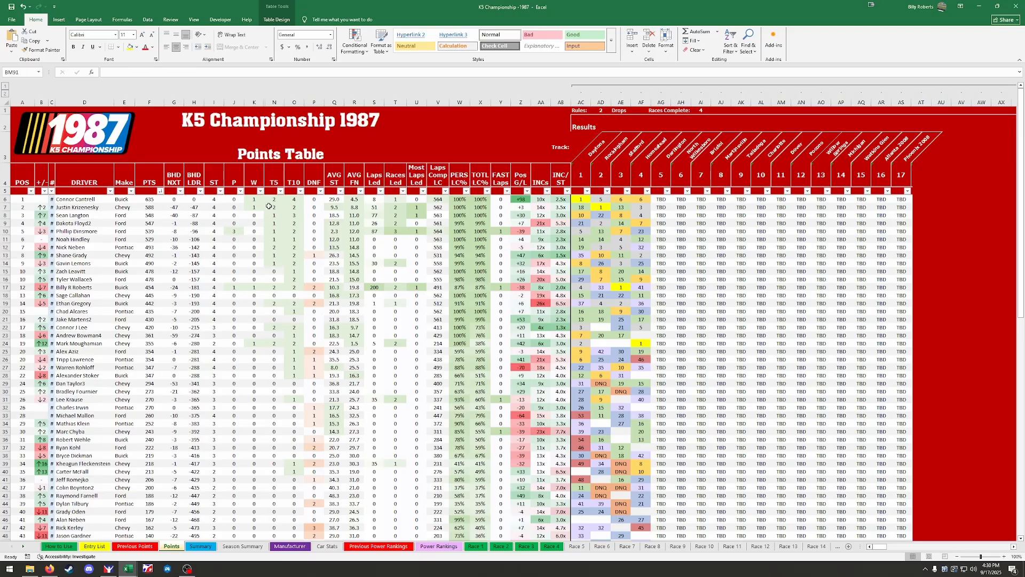
# Unhide the S10 and S5 columns beside the W column in the K5 Championship 1987 points table
pyautogui.rightClick(266, 103)
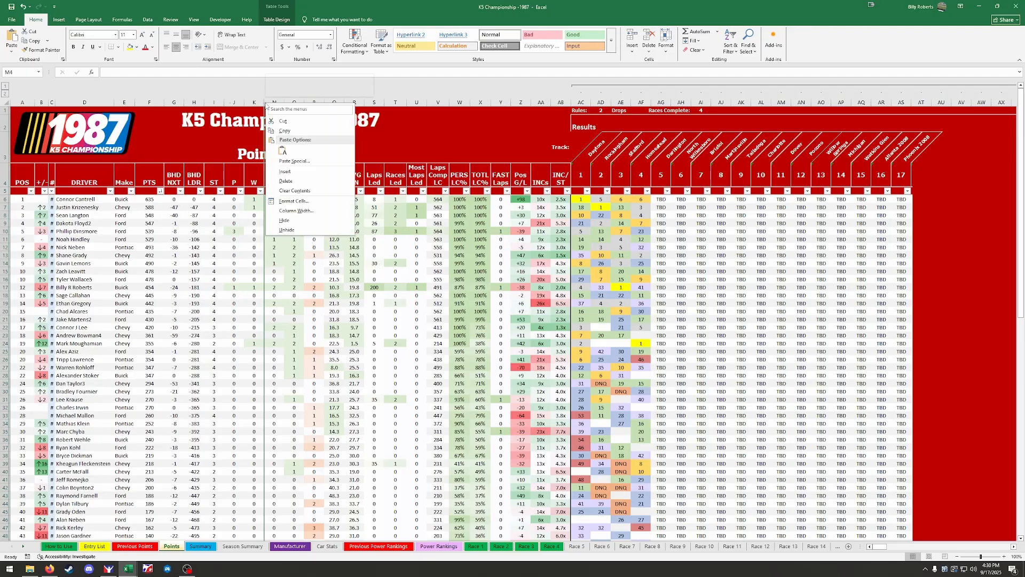
pyautogui.click(287, 230)
pyautogui.rightClick(267, 104)
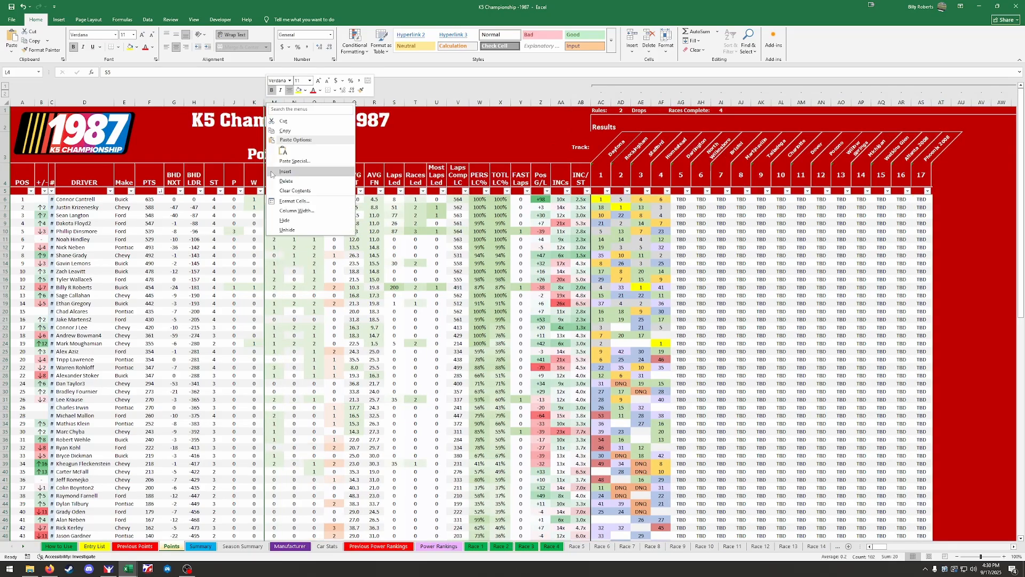
pyautogui.click(281, 231)
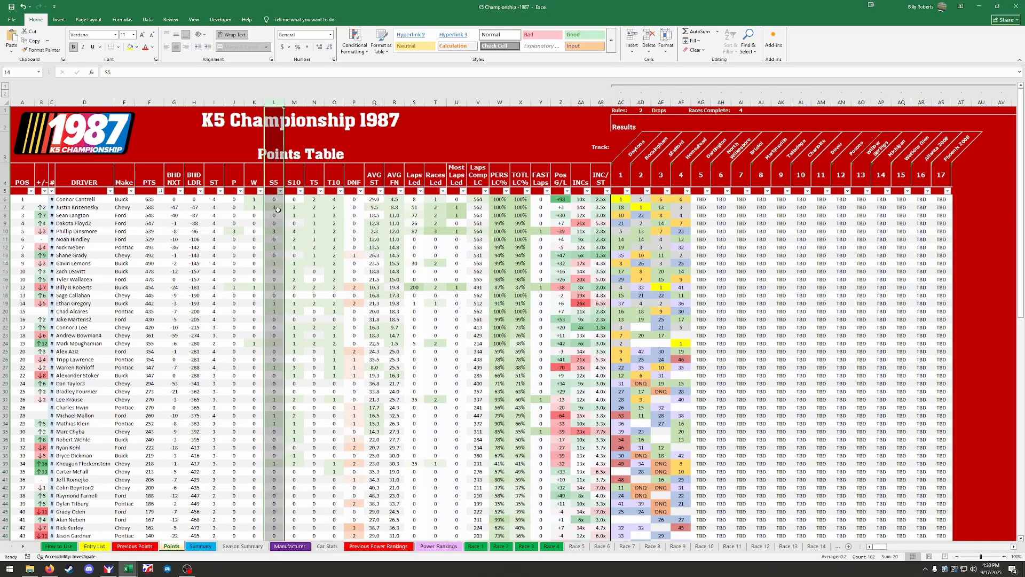
# Hide the S5 and S10 columns again in the points table
pyautogui.rightClick(280, 102)
pyautogui.click(308, 221)
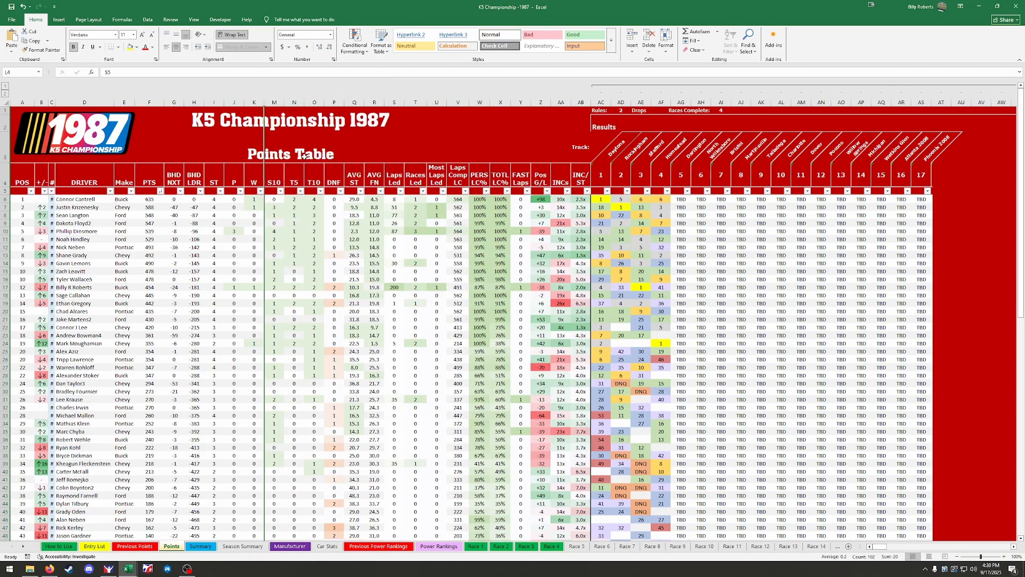
pyautogui.rightClick(275, 102)
pyautogui.click(295, 219)
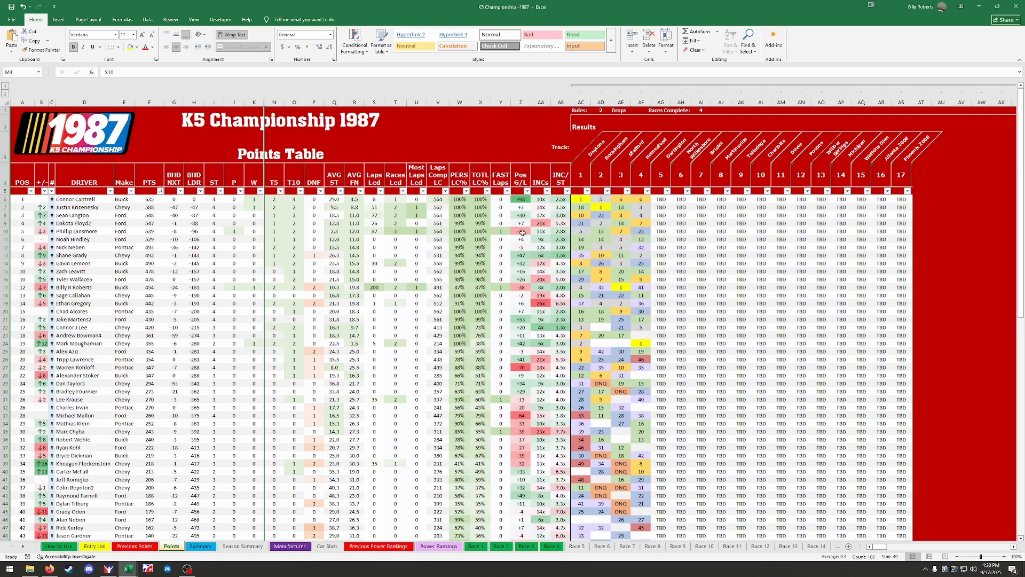
# Split the points sheet vertically and place the divider directly after the INC/ST column
pyautogui.click(523, 200)
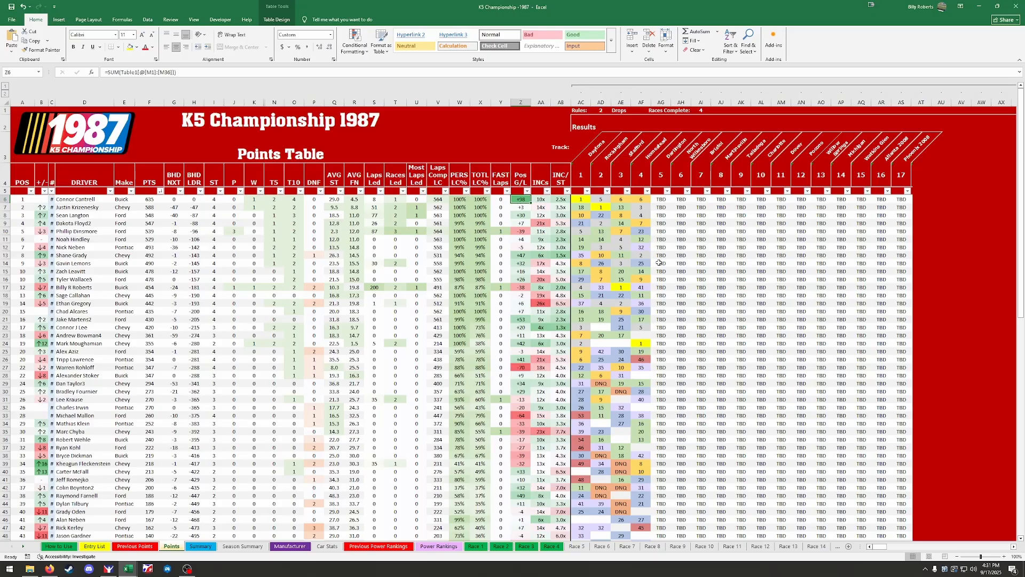
pyautogui.rightClick(567, 100)
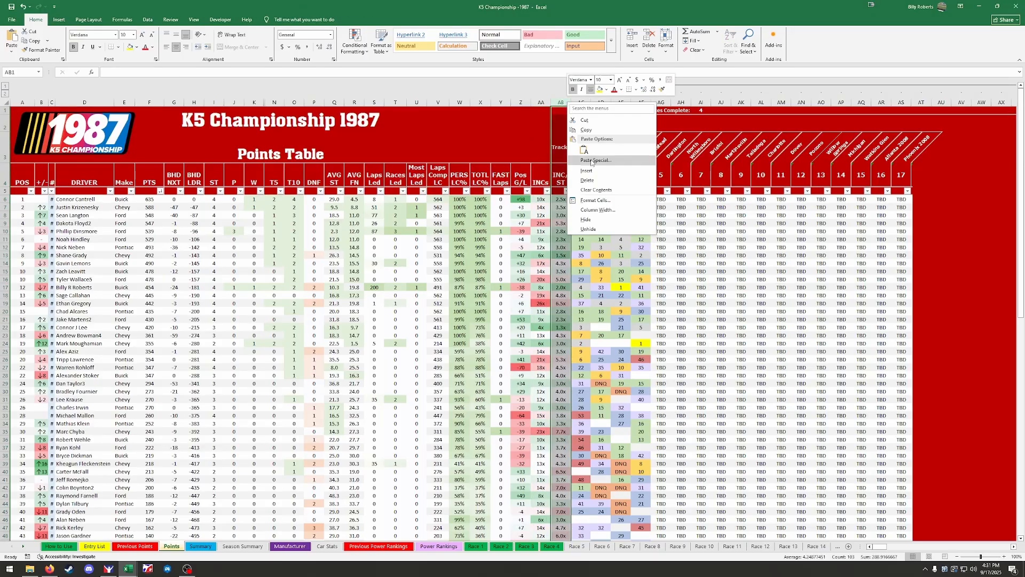
pyautogui.click(192, 19)
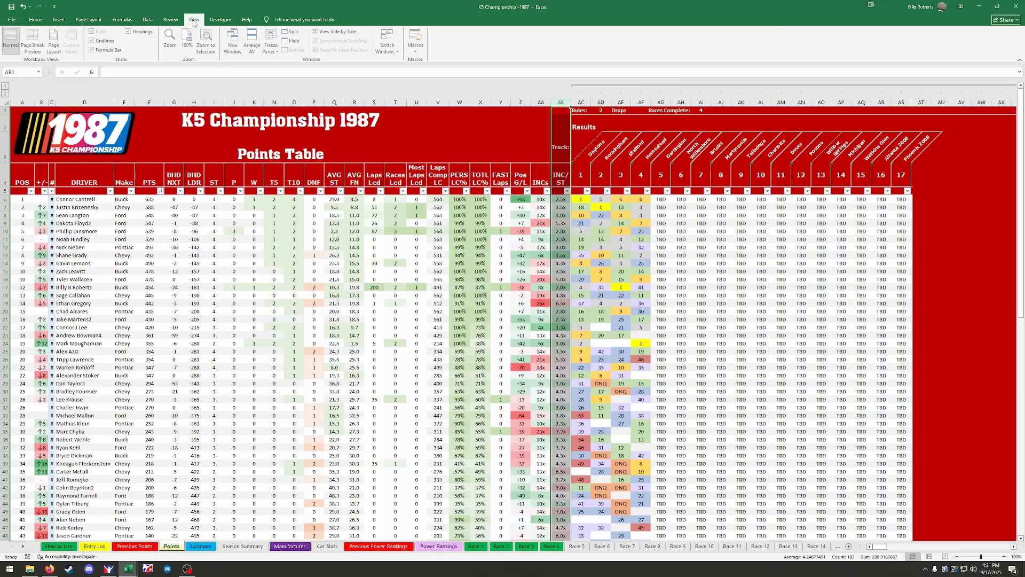
pyautogui.click(291, 32)
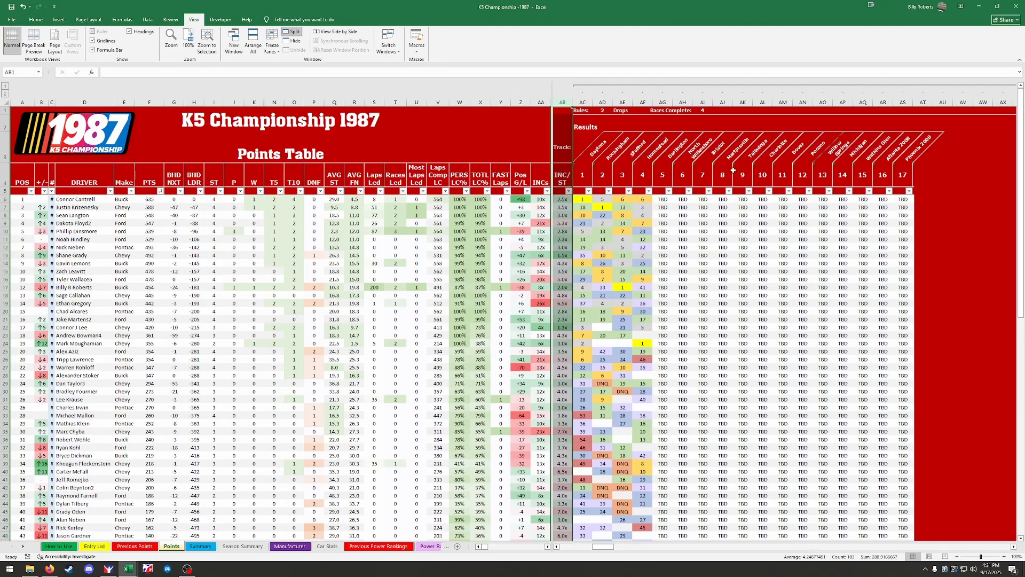
pyautogui.moveTo(553, 96); pyautogui.dragTo(573, 96)
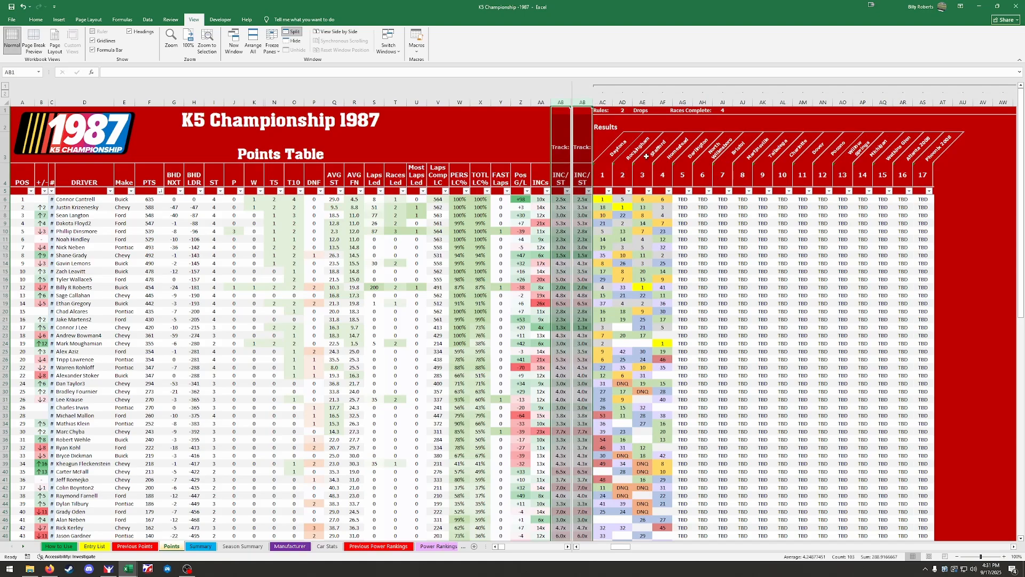
pyautogui.click(742, 279)
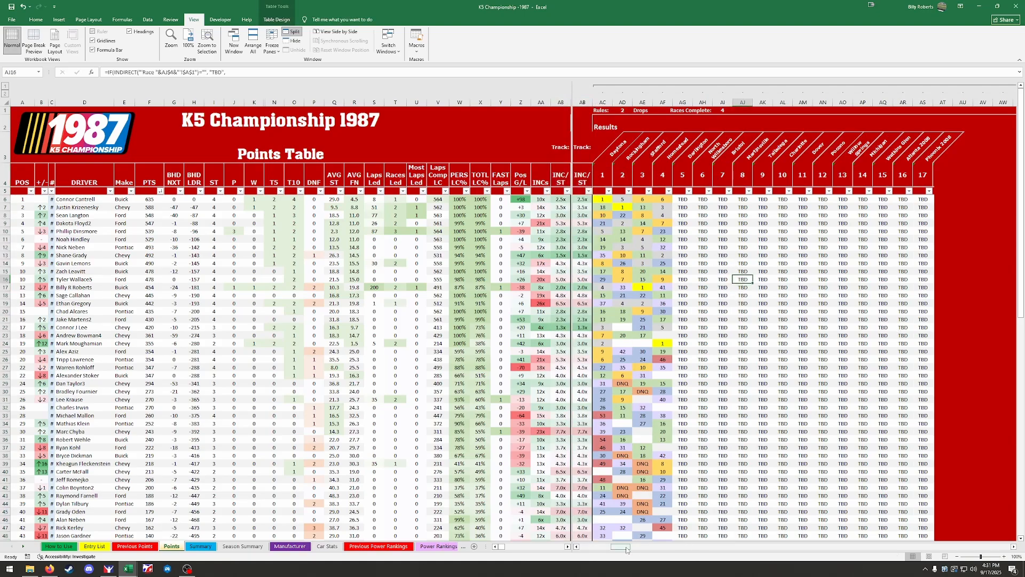
# Examine the per-race laps completed, points and incidents sections beside the driver standings, returning to the Results section
pyautogui.moveTo(627, 546); pyautogui.dragTo(711, 555)
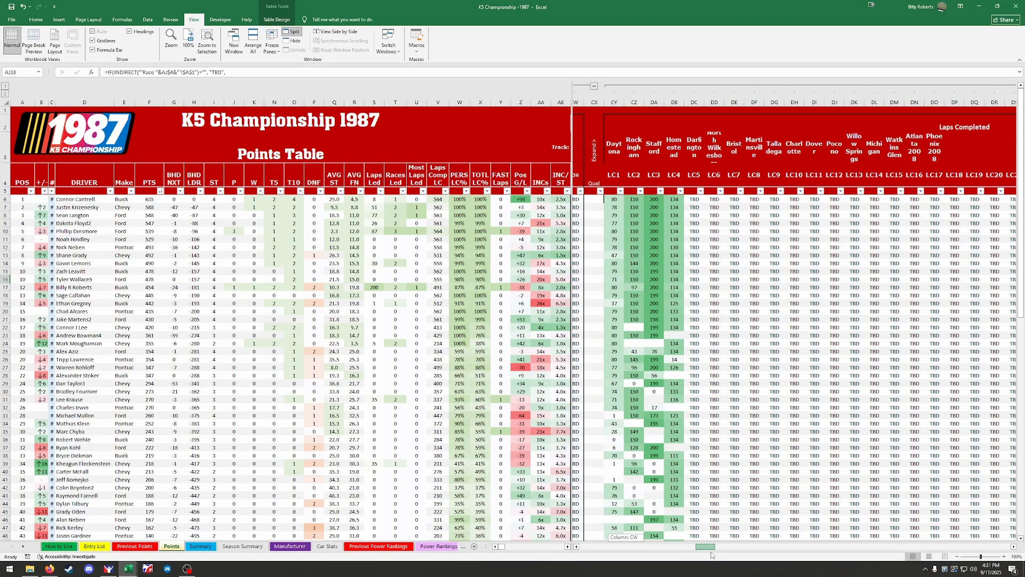
pyautogui.moveTo(711, 555); pyautogui.dragTo(756, 556)
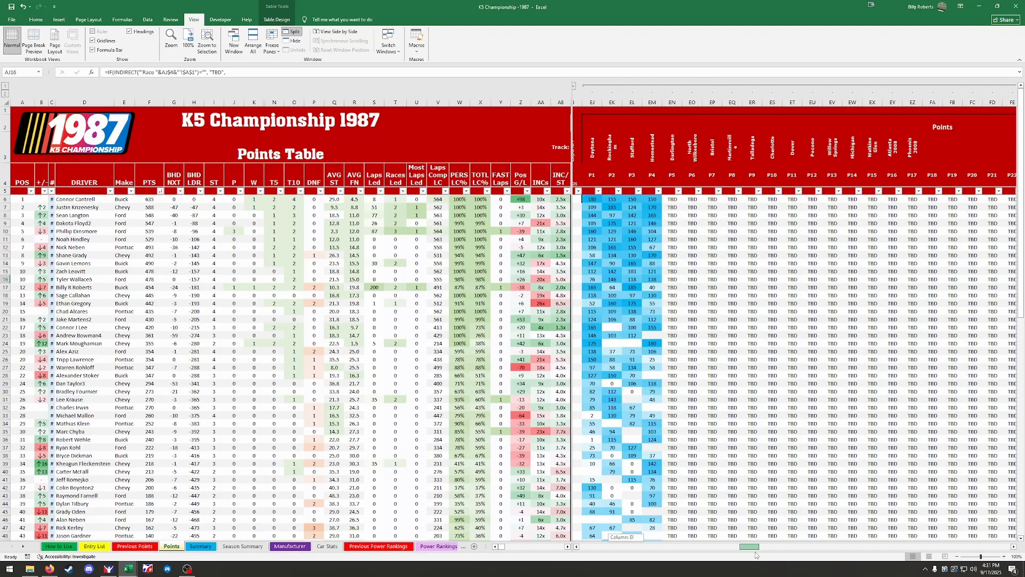
pyautogui.moveTo(755, 555); pyautogui.dragTo(791, 559)
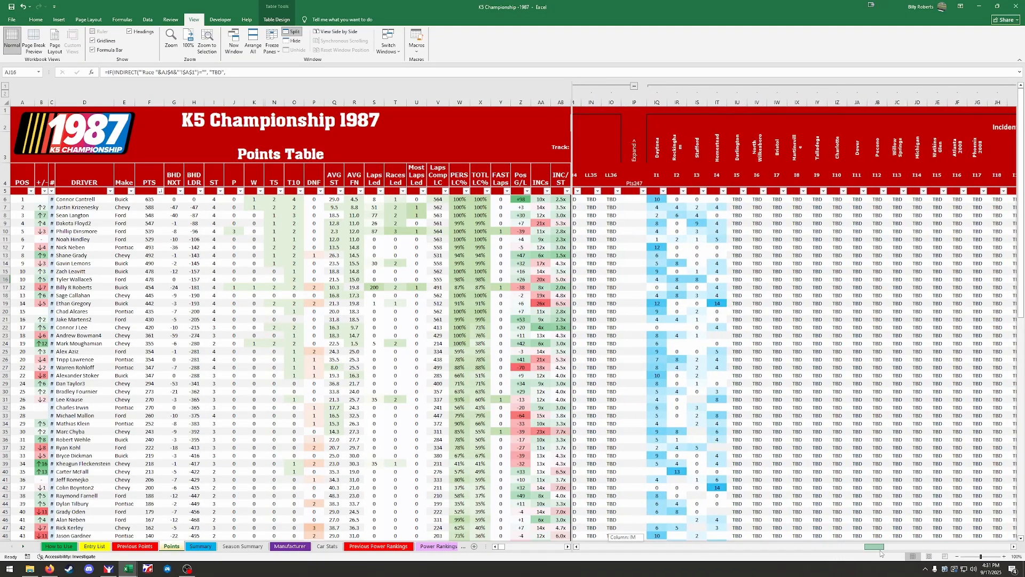
pyautogui.moveTo(884, 551); pyautogui.dragTo(627, 548)
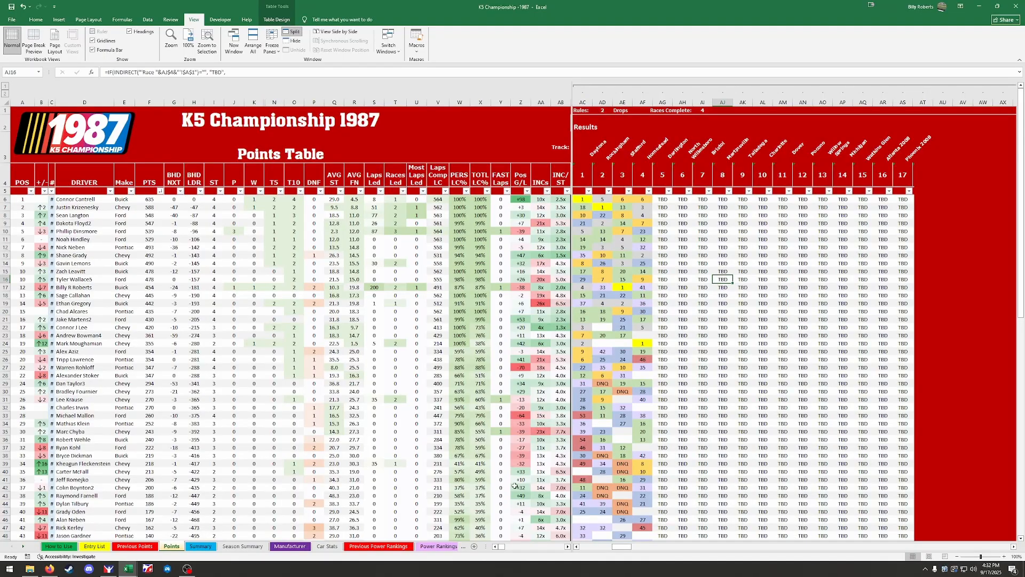
# Switch to the iRacing Table Master Sheet v2 workbook and set the series title above the points table to "K5 Championship"
pyautogui.moveTo(128, 568)
pyautogui.click(85, 526)
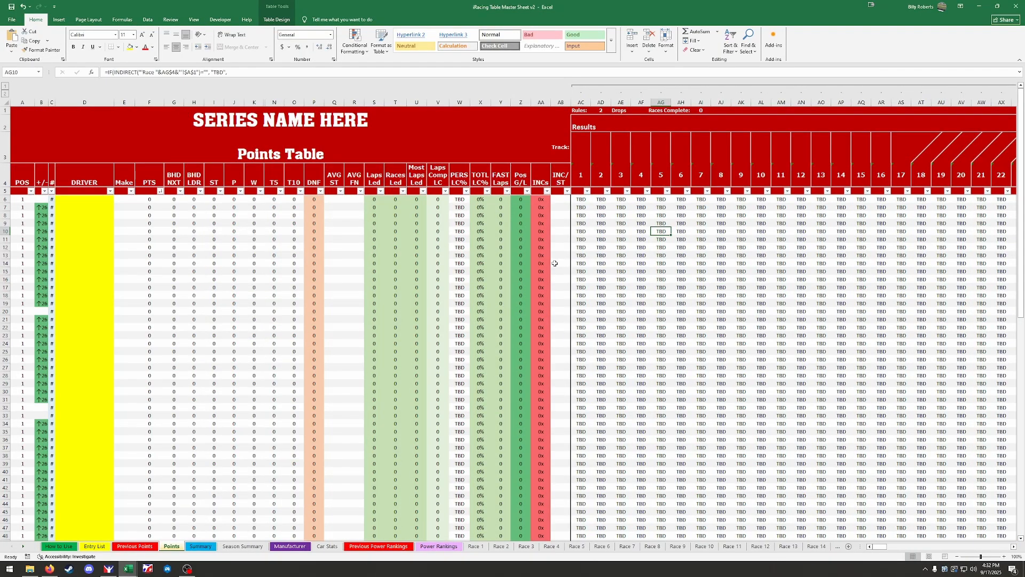
pyautogui.click(228, 124)
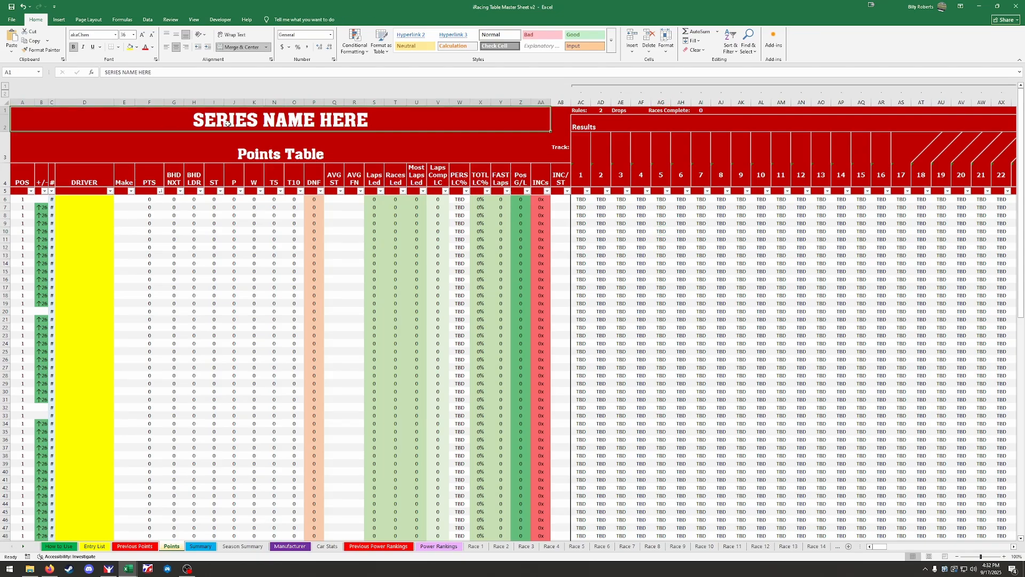
pyautogui.write('K5')
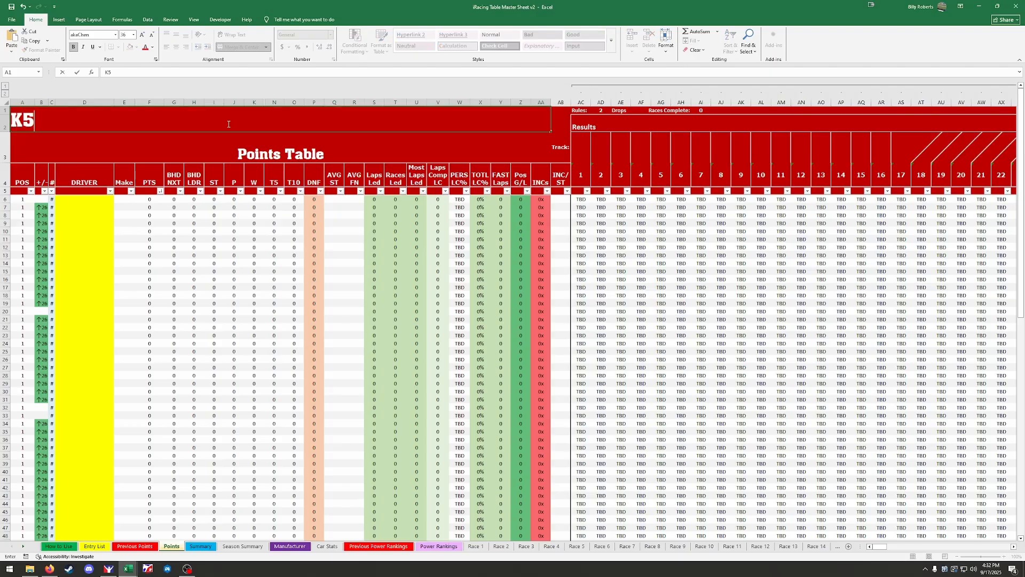
pyautogui.write(' Champi')
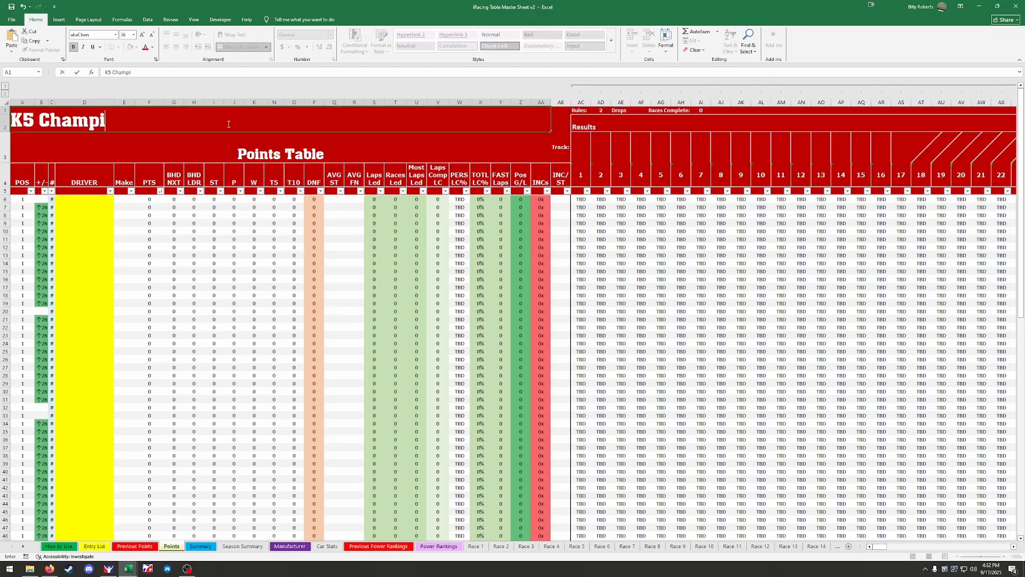
pyautogui.write('onship')
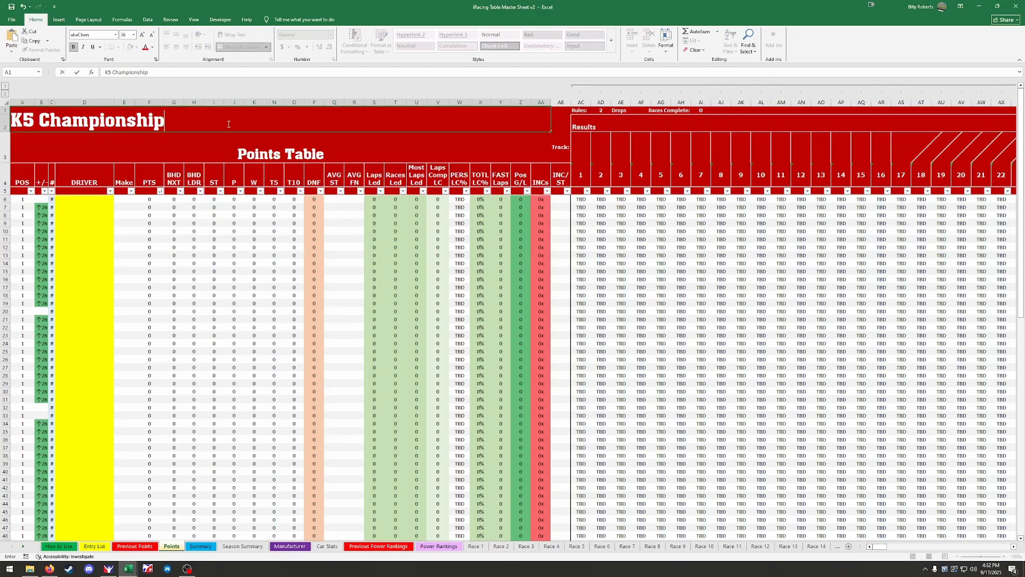
pyautogui.click(229, 123)
pyautogui.press('Return')
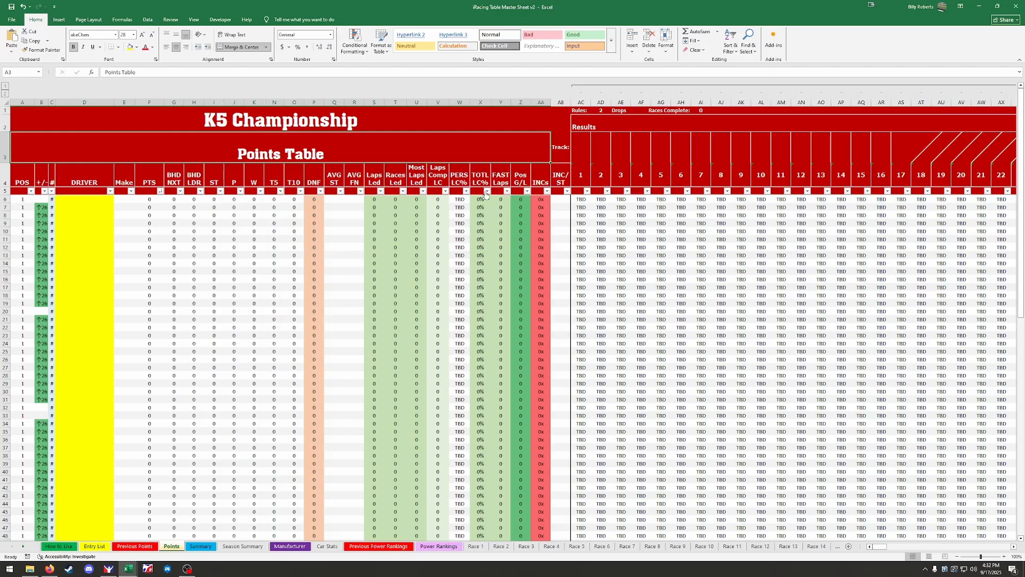
# Enter the track names Daytona for race 1 and Rockingham for race 2 in the Results section's Track row
pyautogui.click(583, 153)
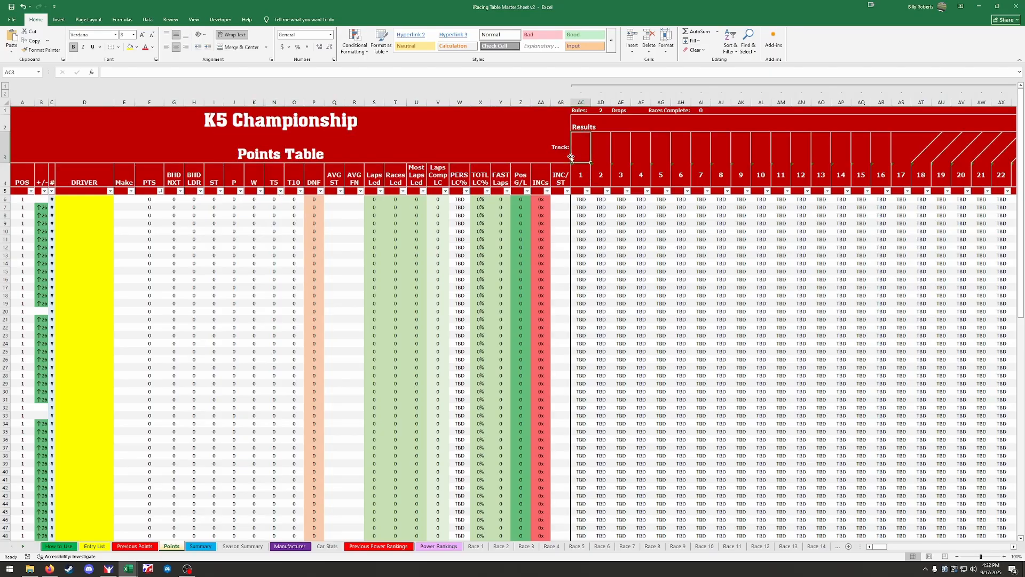
pyautogui.moveTo(582, 154); pyautogui.dragTo(938, 153)
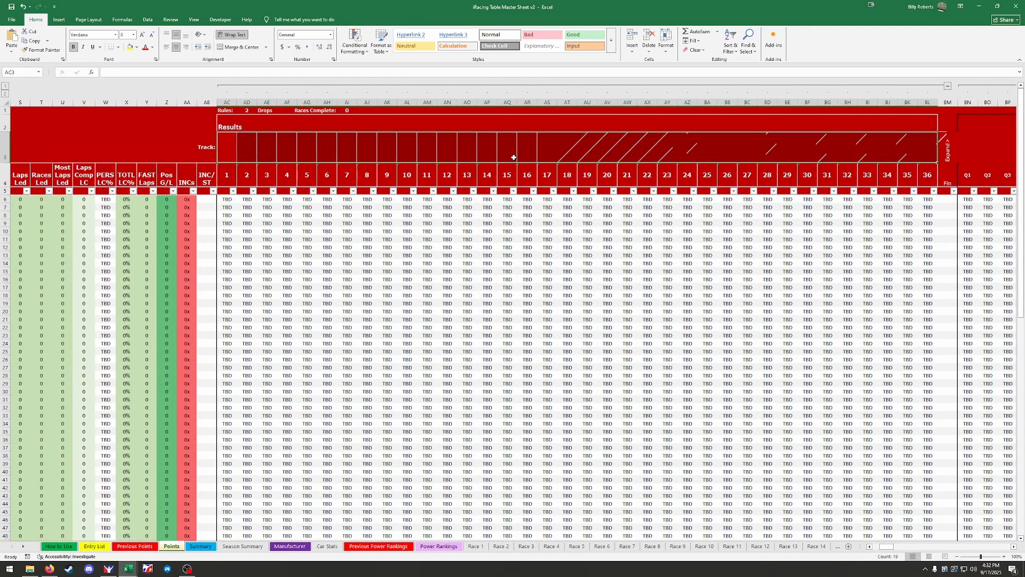
pyautogui.click(224, 148)
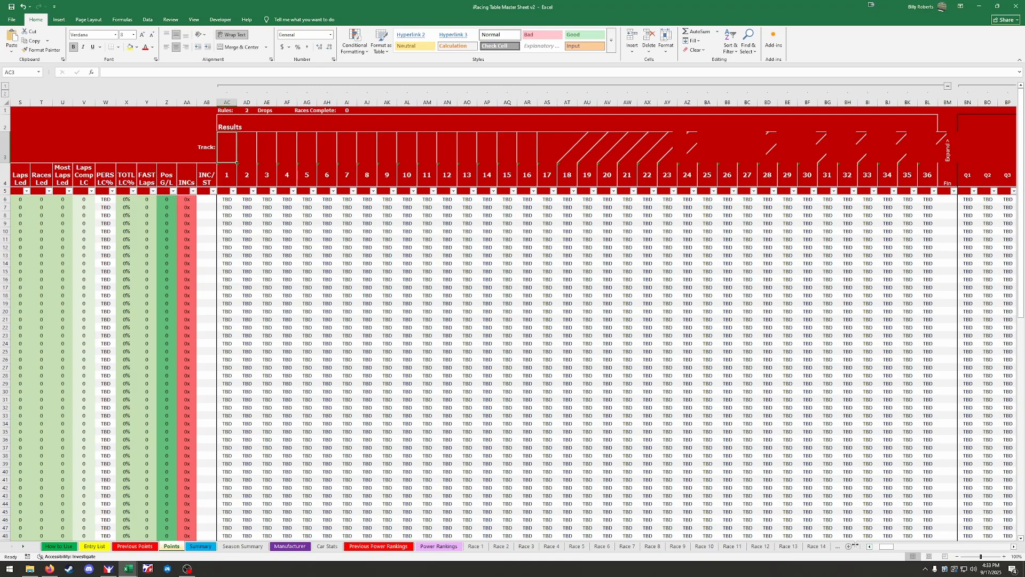
pyautogui.write('Da')
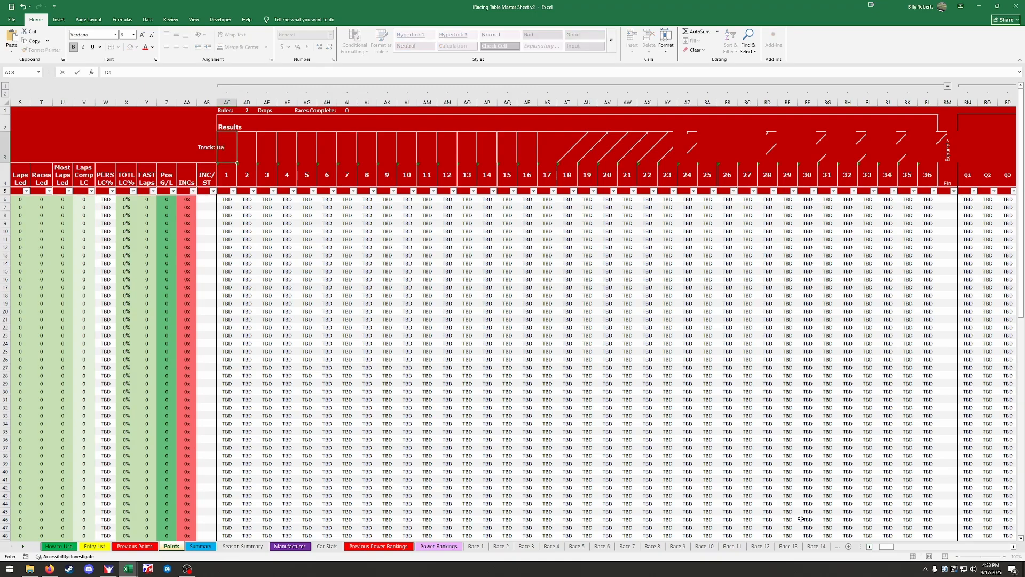
pyautogui.write('ytona')
pyautogui.hotkey('ctrl', 'Return')
pyautogui.press('Right')
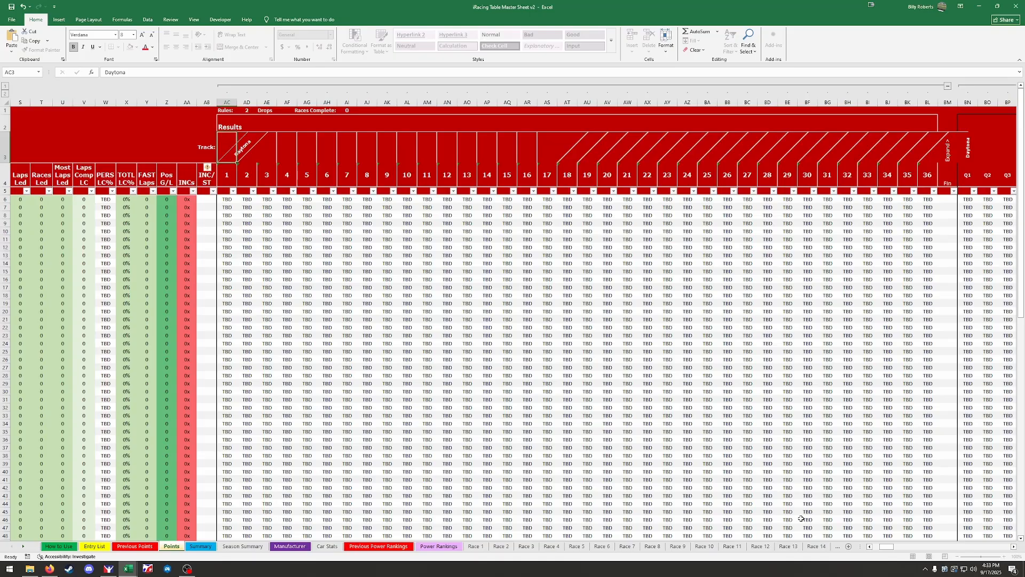
pyautogui.write('R')
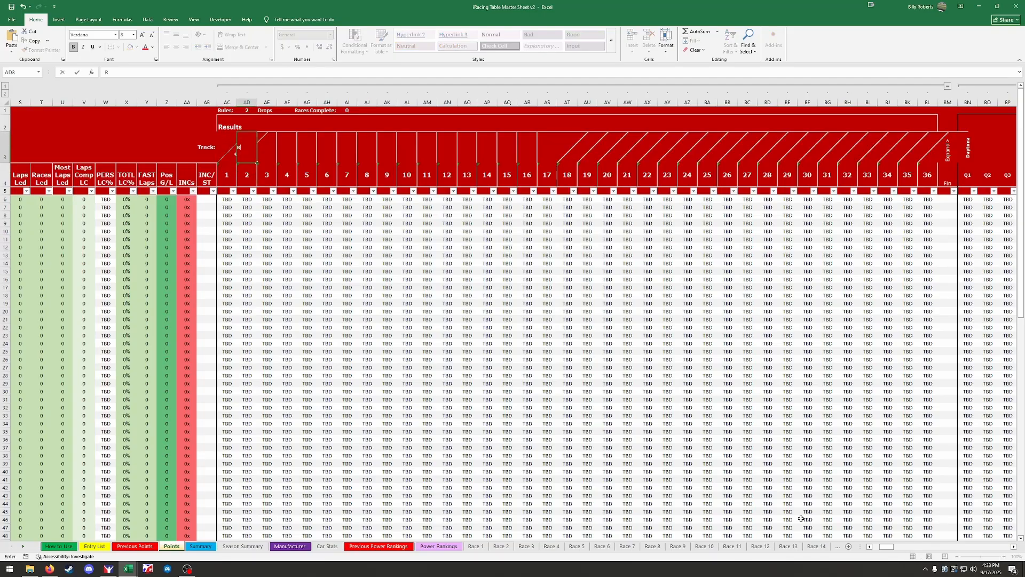
pyautogui.write('ockingham')
pyautogui.press('Return')
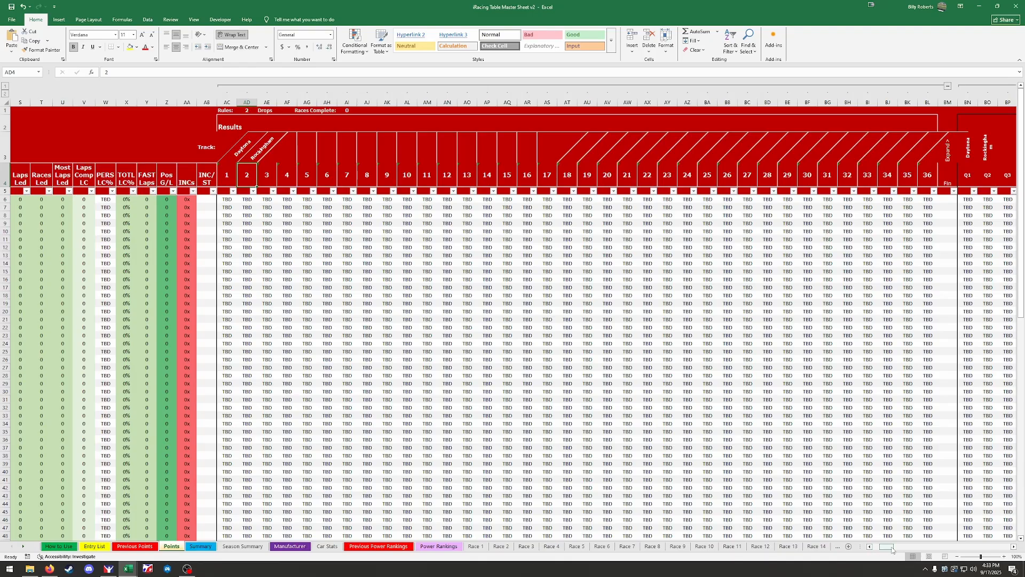
# Switch to the K5 Championship 1987 workbook and review the track names entered above its race results
pyautogui.moveTo(889, 546); pyautogui.dragTo(875, 547)
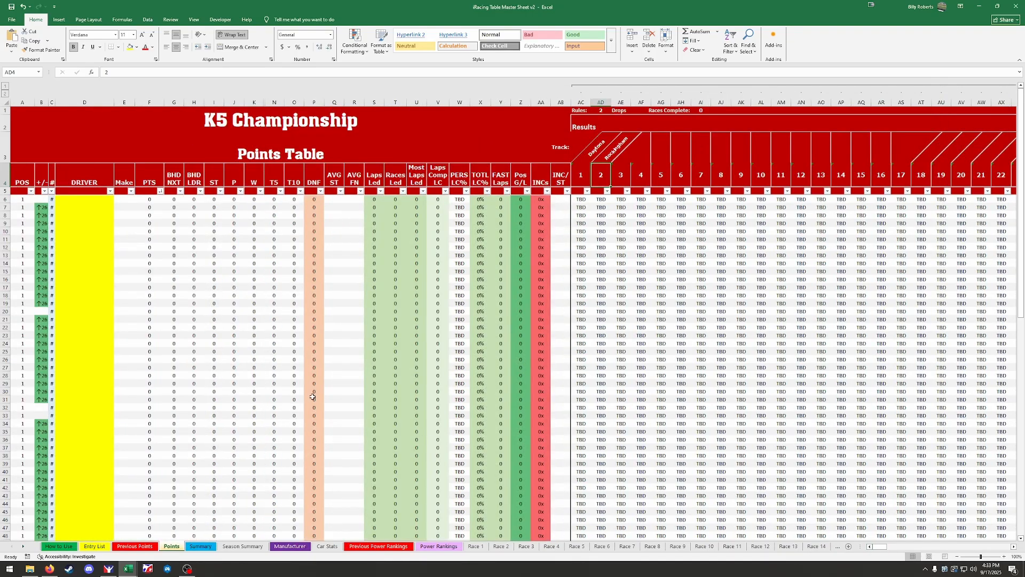
pyautogui.moveTo(128, 573)
pyautogui.click(163, 536)
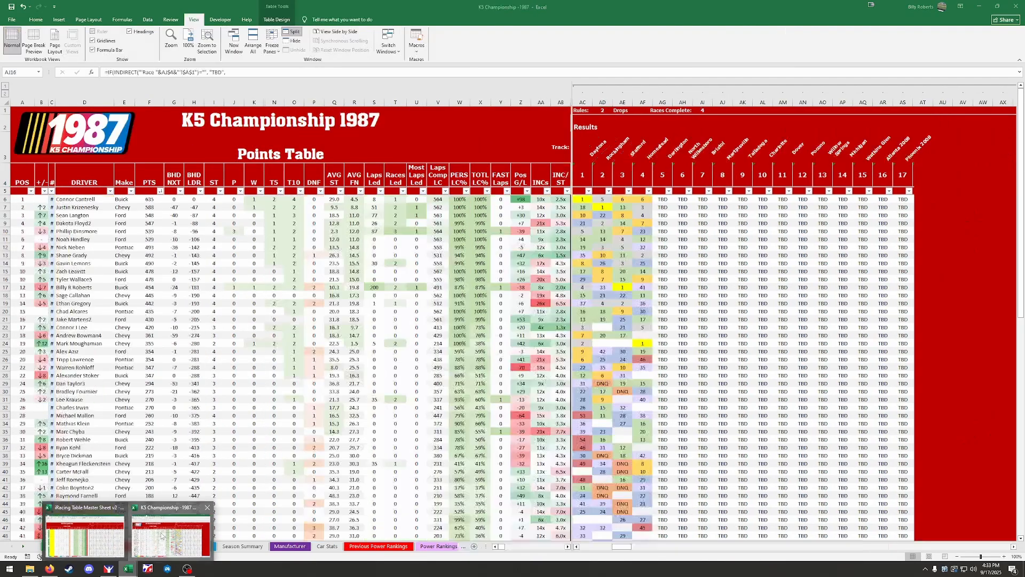
pyautogui.click(592, 152)
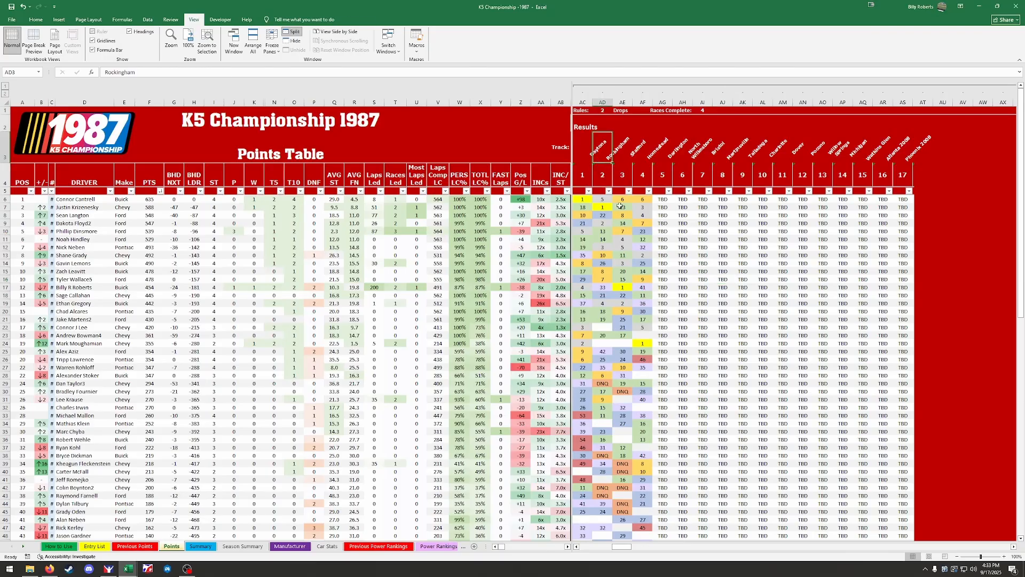
pyautogui.press('Right')
pyautogui.press('Right')
pyautogui.press('Left')
pyautogui.press('Left')
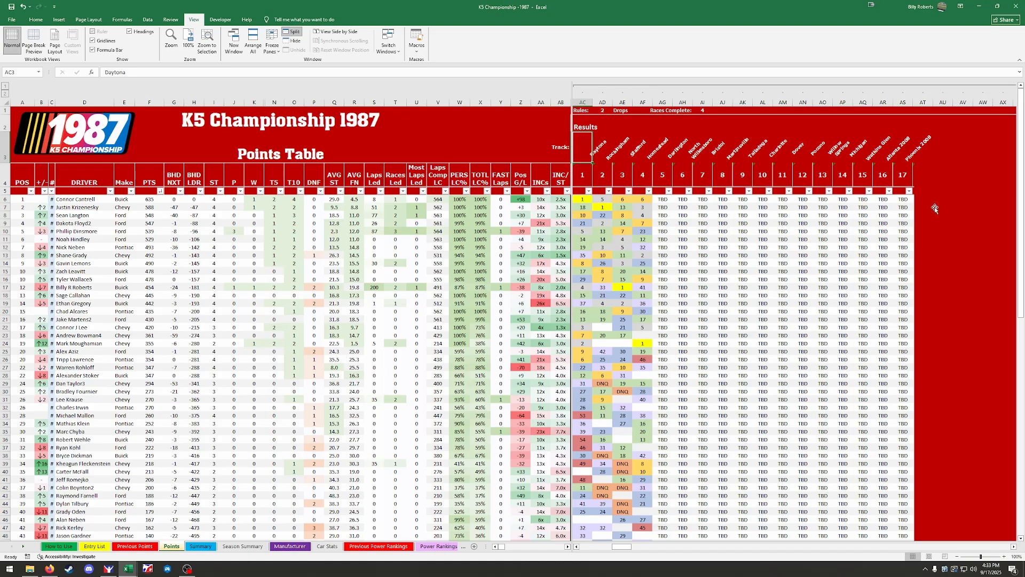
# Remove the vertical split from the 1987 points sheet
pyautogui.moveTo(620, 548)
pyautogui.mouseDown()
pyautogui.moveTo(647, 550)
pyautogui.moveTo(608, 547)
pyautogui.mouseUp()
pyautogui.click(809, 409)
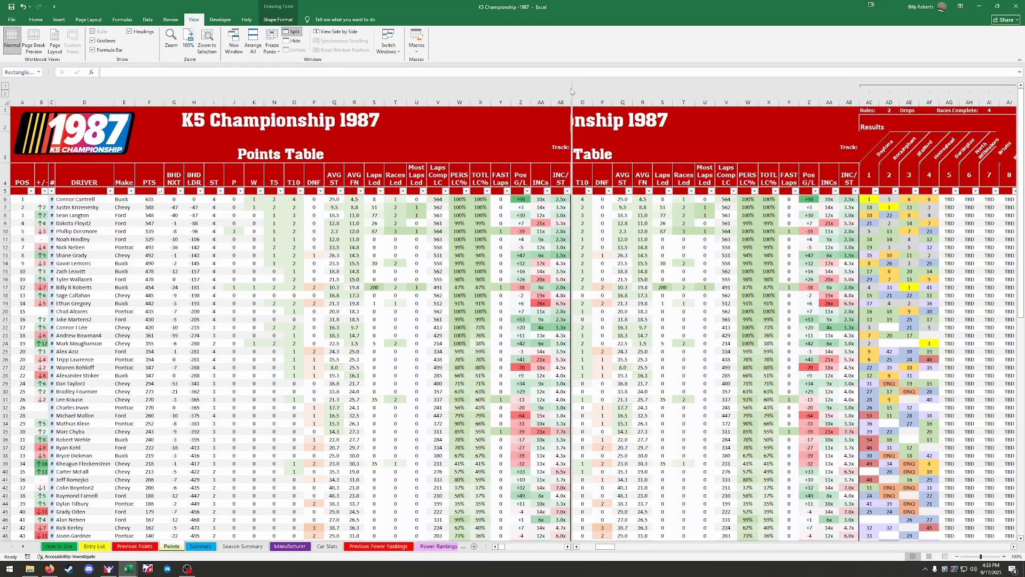
pyautogui.moveTo(571, 92); pyautogui.dragTo(5, 127)
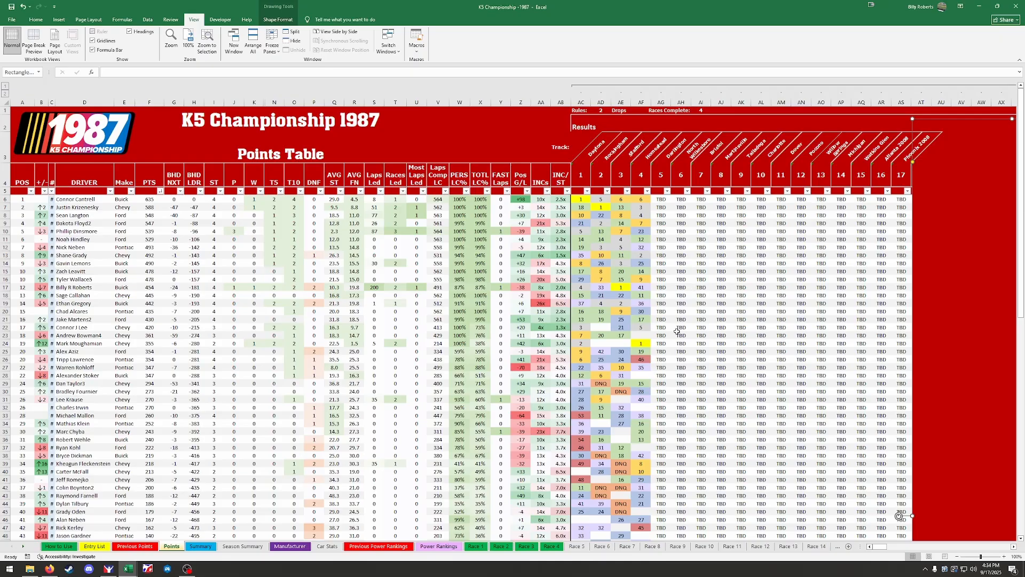
# Sort the points table by race 1 finish from smallest to largest, and restore the order by PTS
pyautogui.click(588, 192)
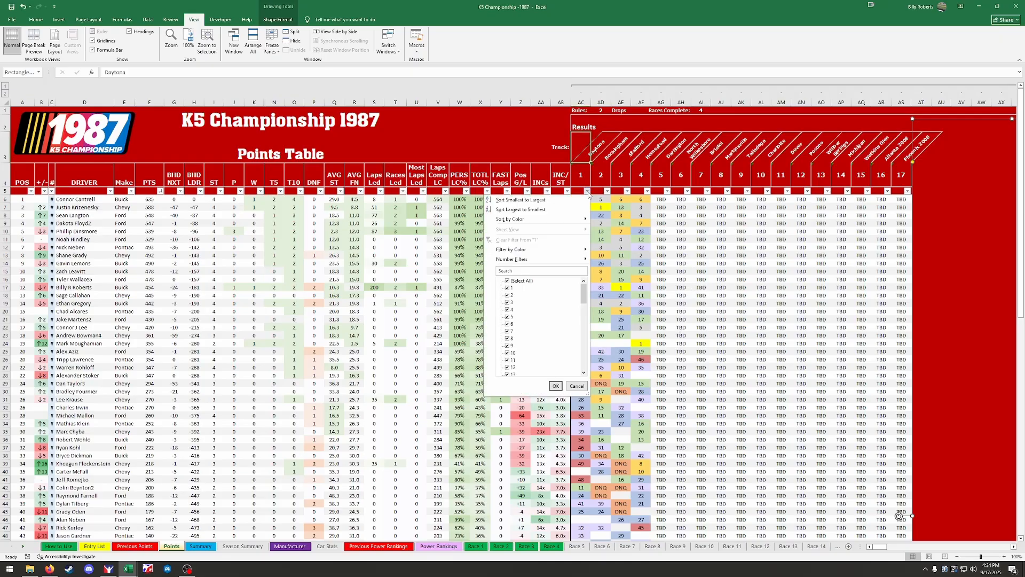
pyautogui.click(530, 210)
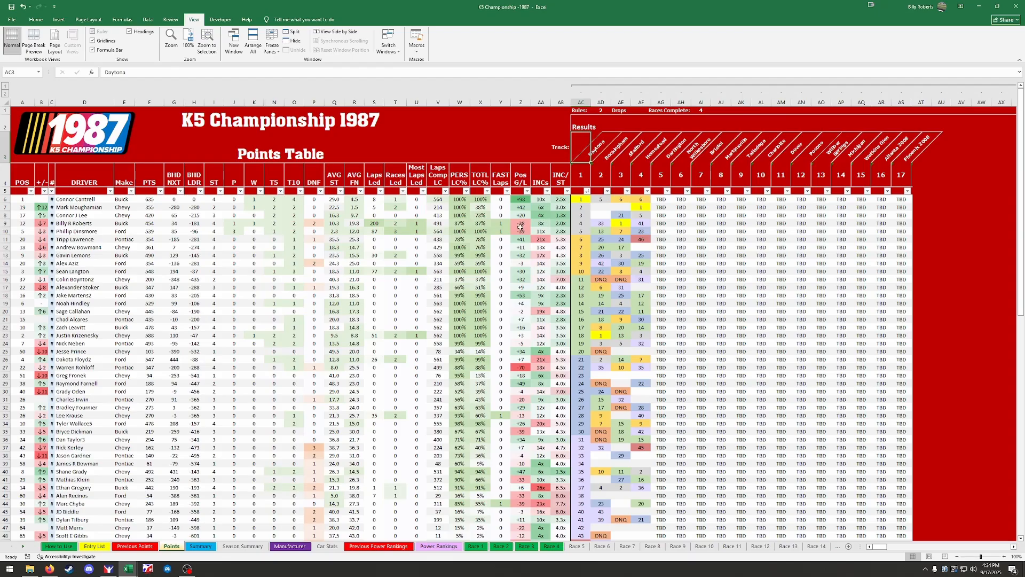
pyautogui.click(160, 192)
pyautogui.click(87, 211)
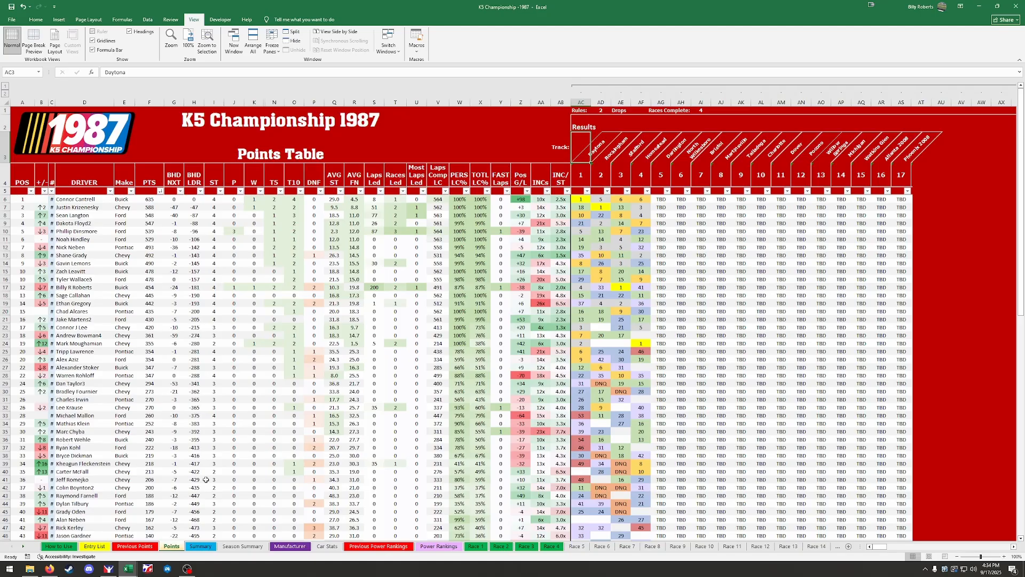
# Open the Summary sheet and examine the race summary columns from Registered Drivers through Total Tires Made
pyautogui.click(205, 546)
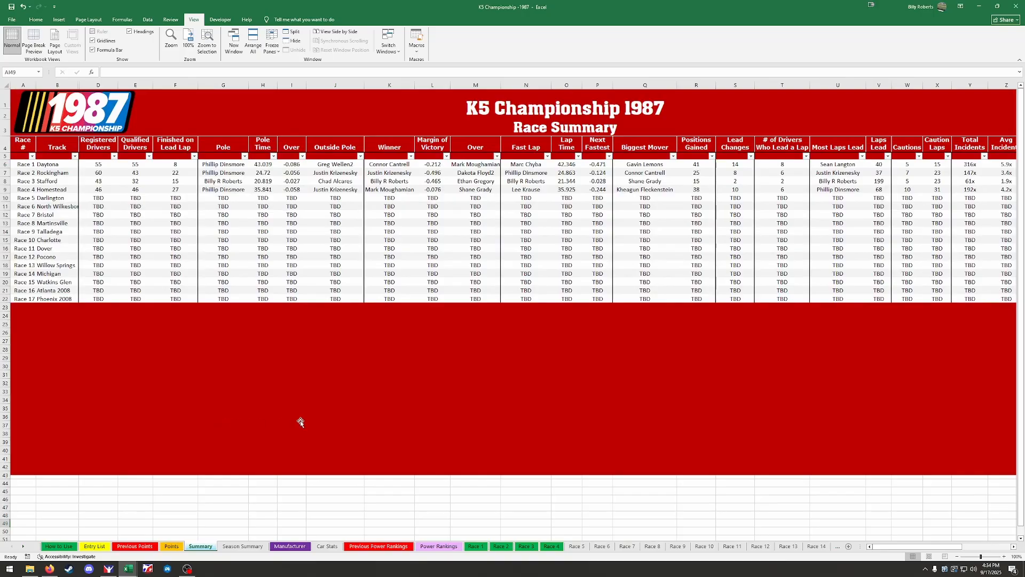
pyautogui.moveTo(895, 548)
pyautogui.mouseDown()
pyautogui.moveTo(923, 547)
pyautogui.moveTo(892, 547)
pyautogui.mouseUp()
pyautogui.click(130, 197)
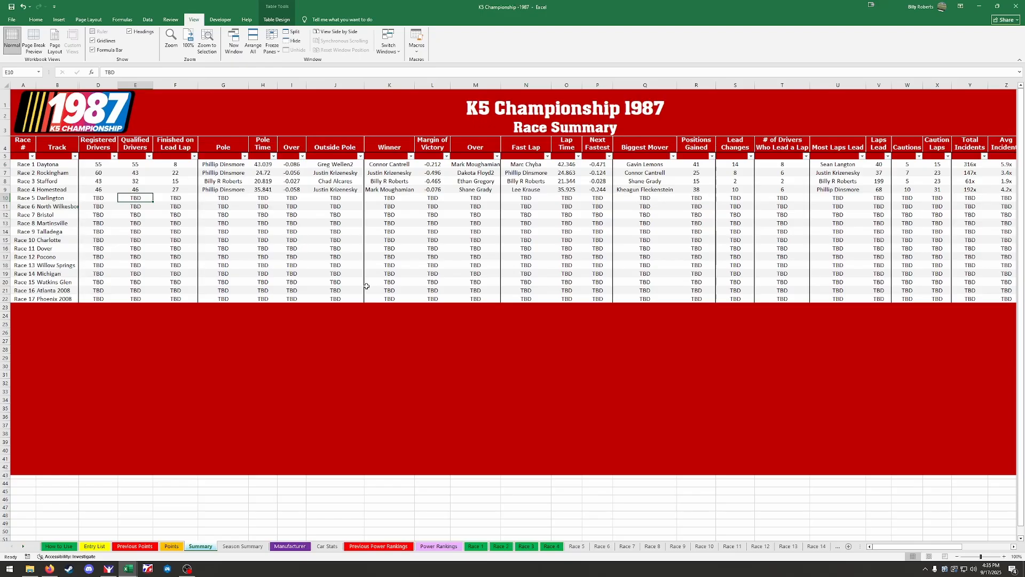
pyautogui.click(169, 181)
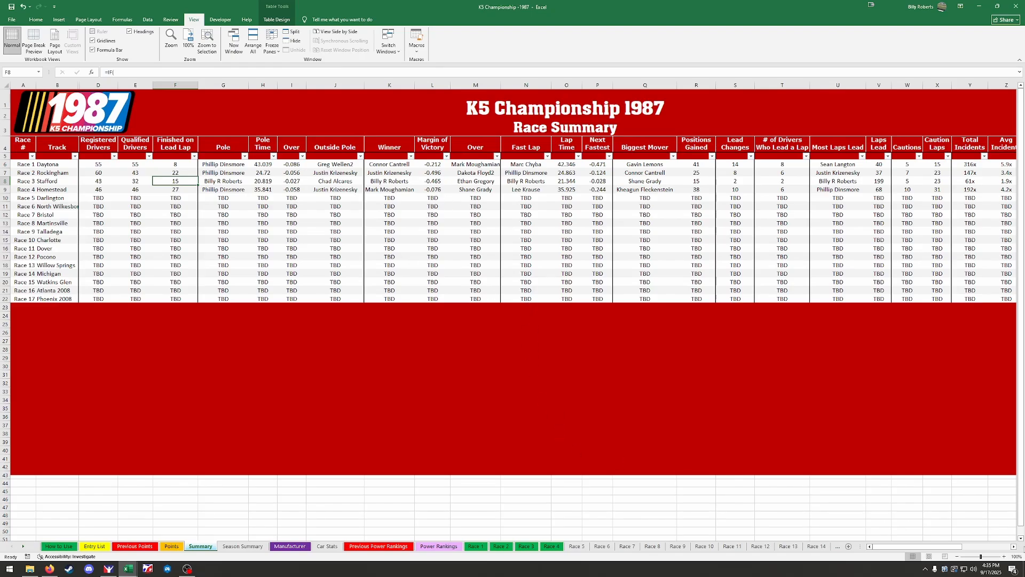
pyautogui.click(1012, 547)
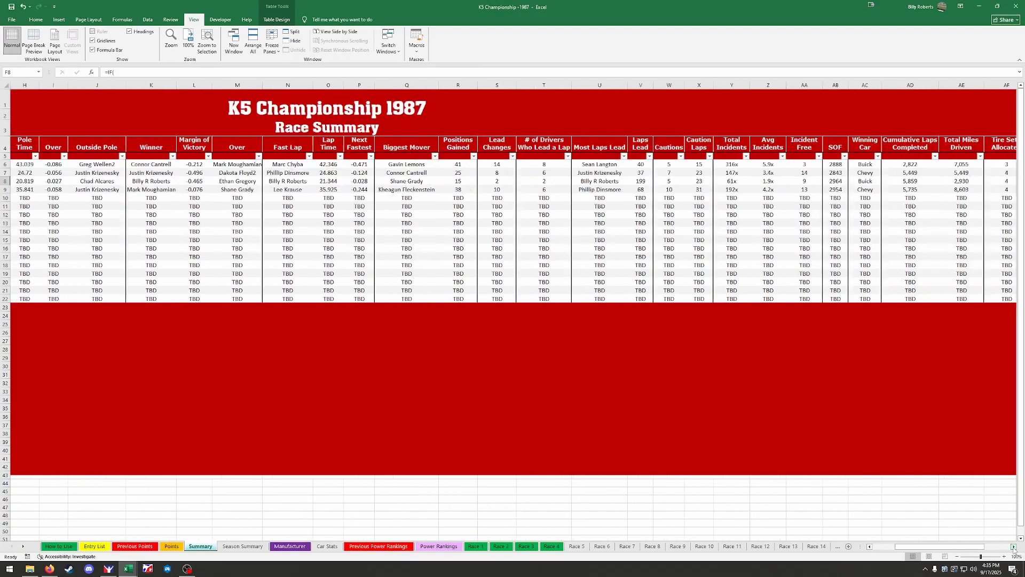
pyautogui.click(1013, 547)
pyautogui.click(1013, 547)
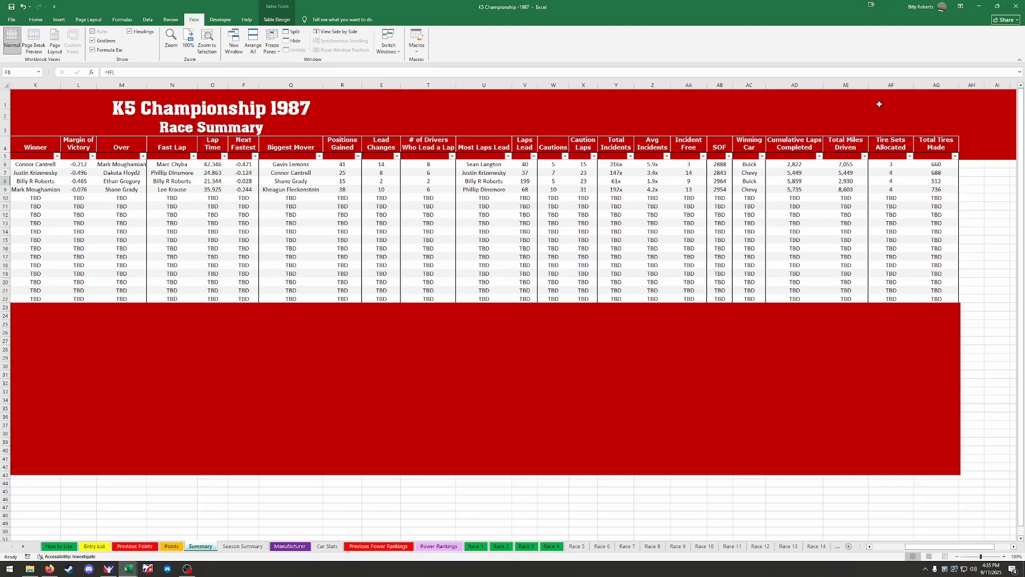
# Hide the Tire Sets Allocated column in the race summary and unhide it again
pyautogui.click(886, 86)
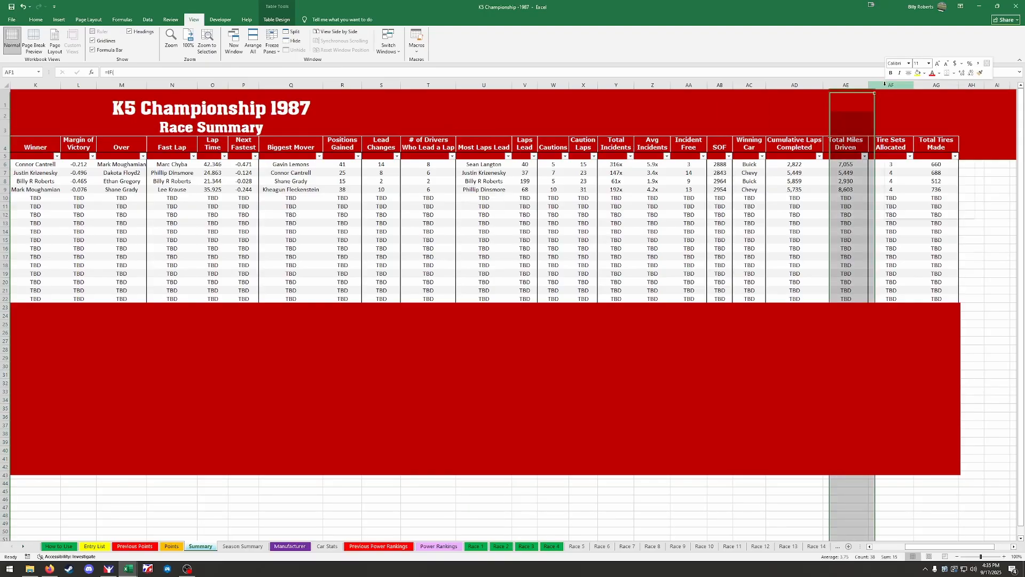
pyautogui.rightClick(886, 87)
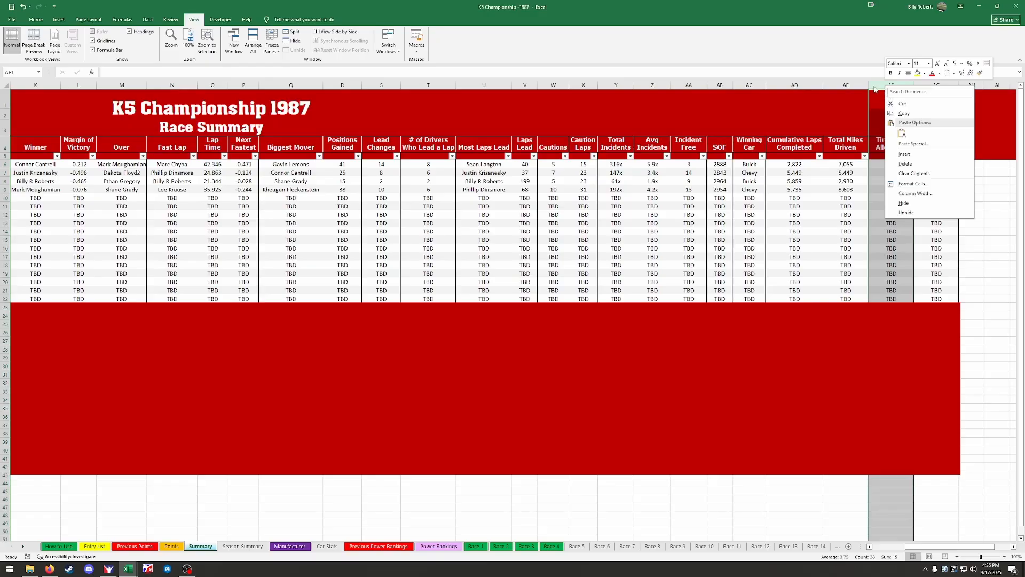
pyautogui.click(906, 203)
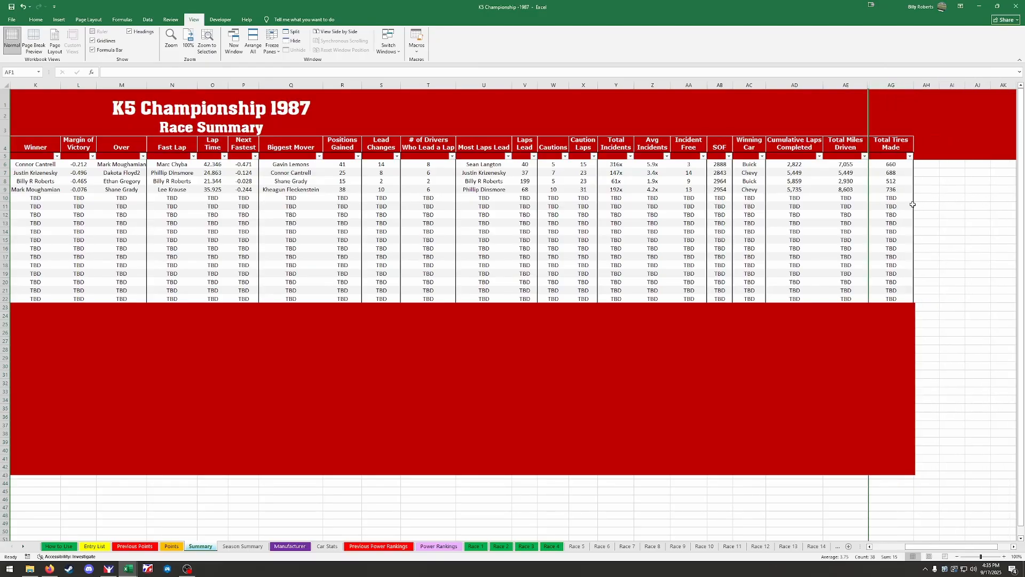
pyautogui.rightClick(871, 86)
pyautogui.click(916, 215)
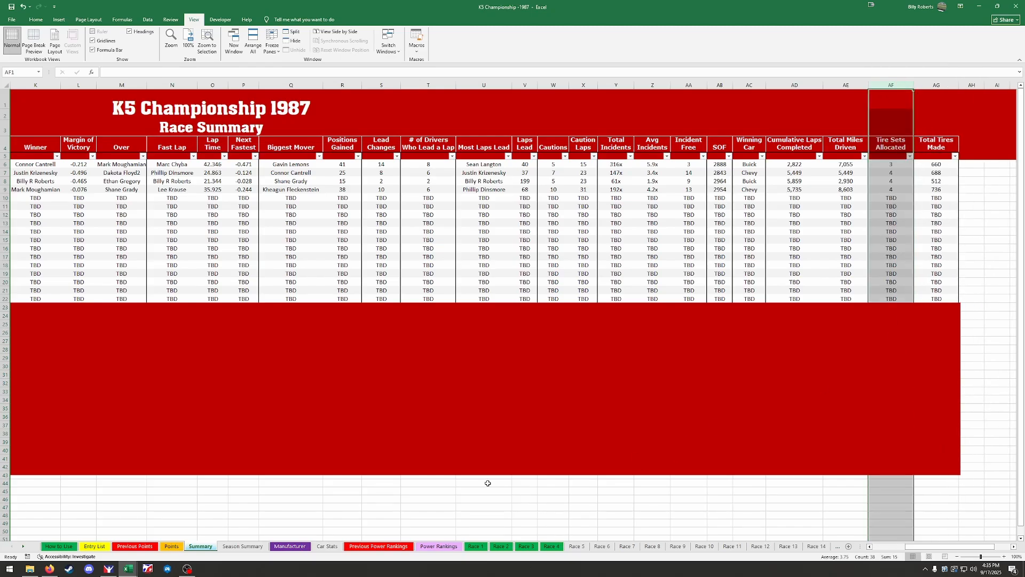
# Open the Season Summary sheet and look over its running, starting and finishing performance sections
pyautogui.click(247, 548)
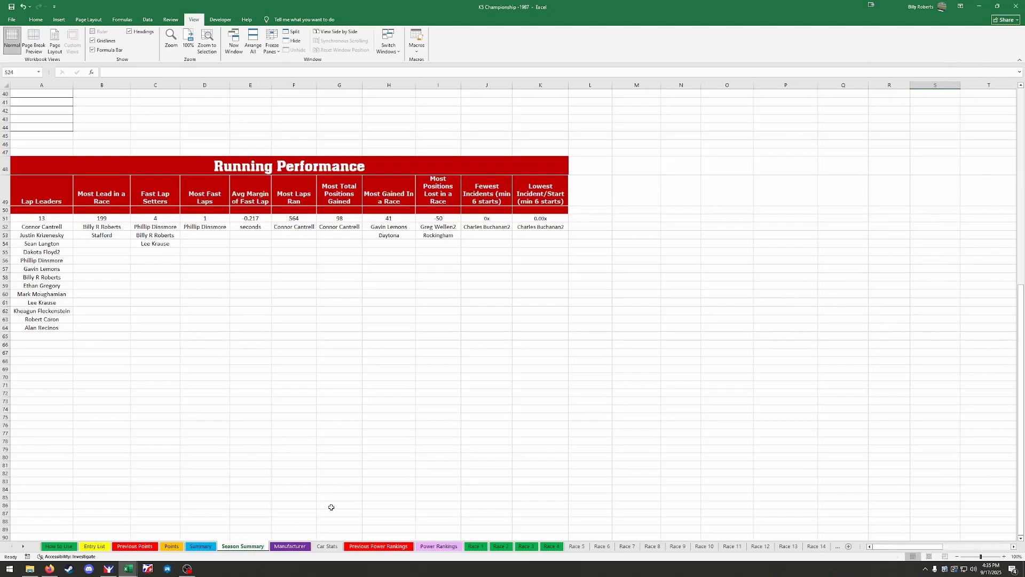
pyautogui.moveTo(907, 547); pyautogui.dragTo(904, 551)
pyautogui.scroll(13, 778, 475)
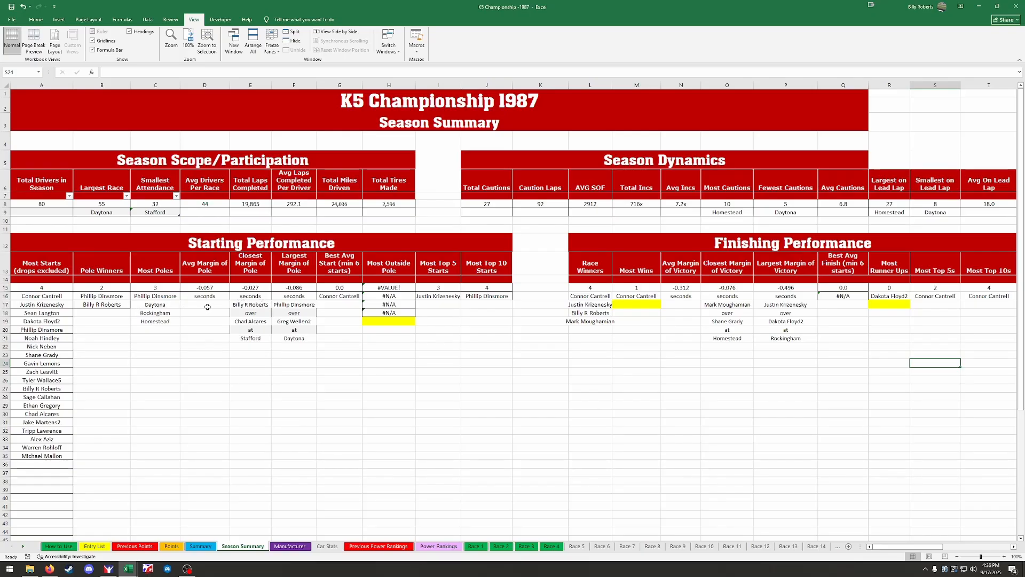
# Inspect the Closest Margin of Pole formula and recommit it as an array formula without changing its contents
pyautogui.click(255, 288)
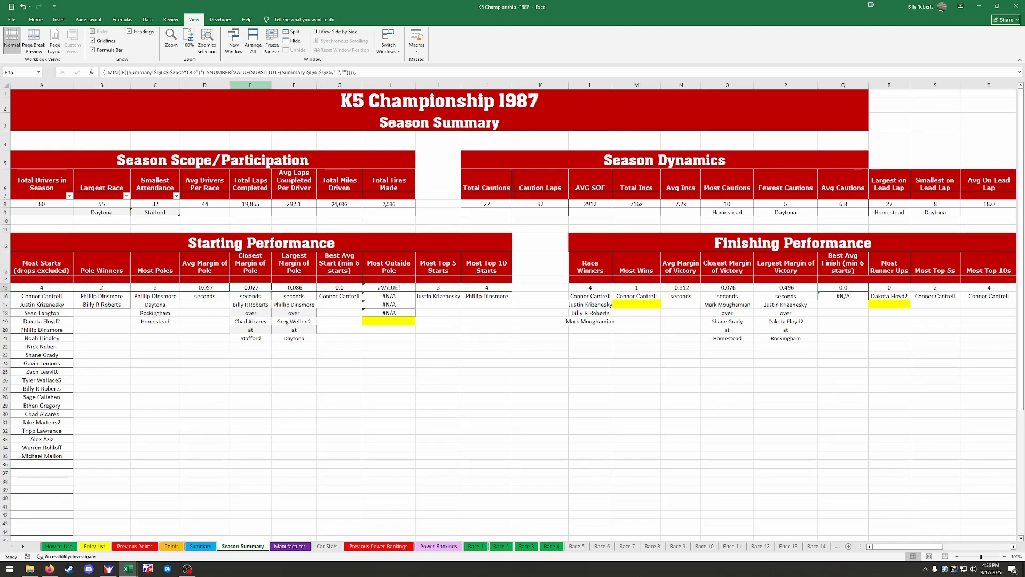
pyautogui.click(106, 72)
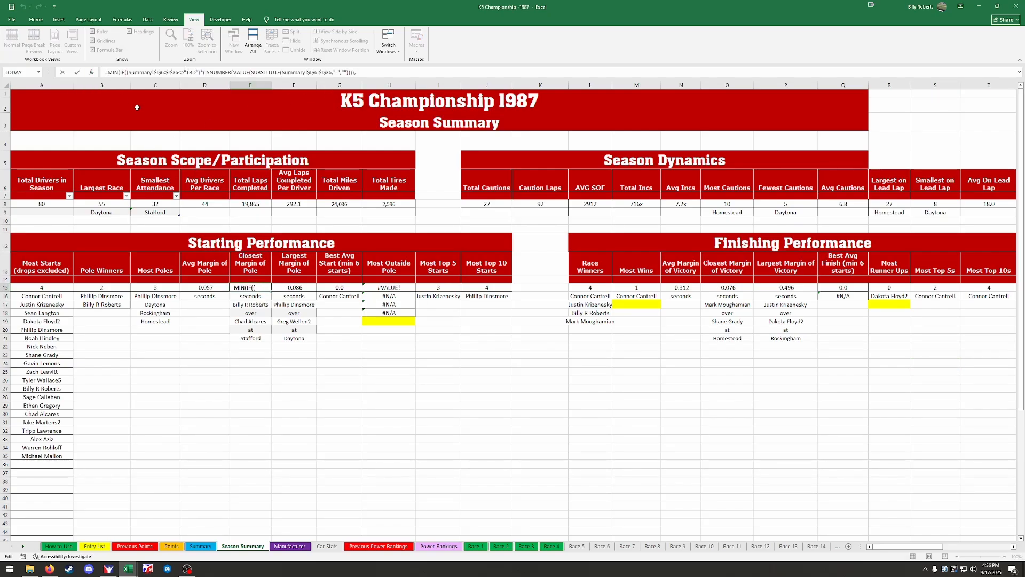
pyautogui.hotkey('ctrl', 'shift', 'Return')
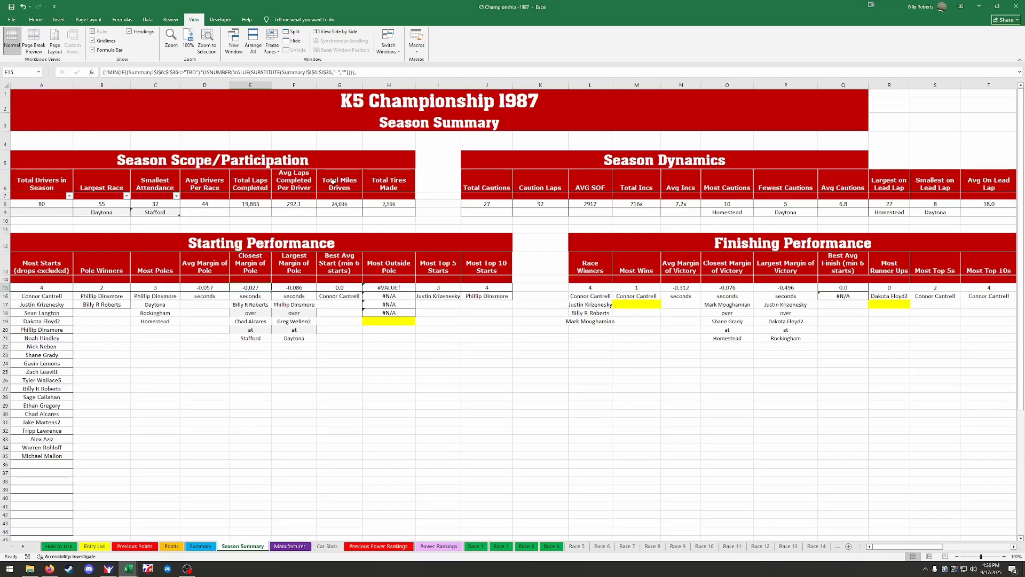
pyautogui.click(372, 72)
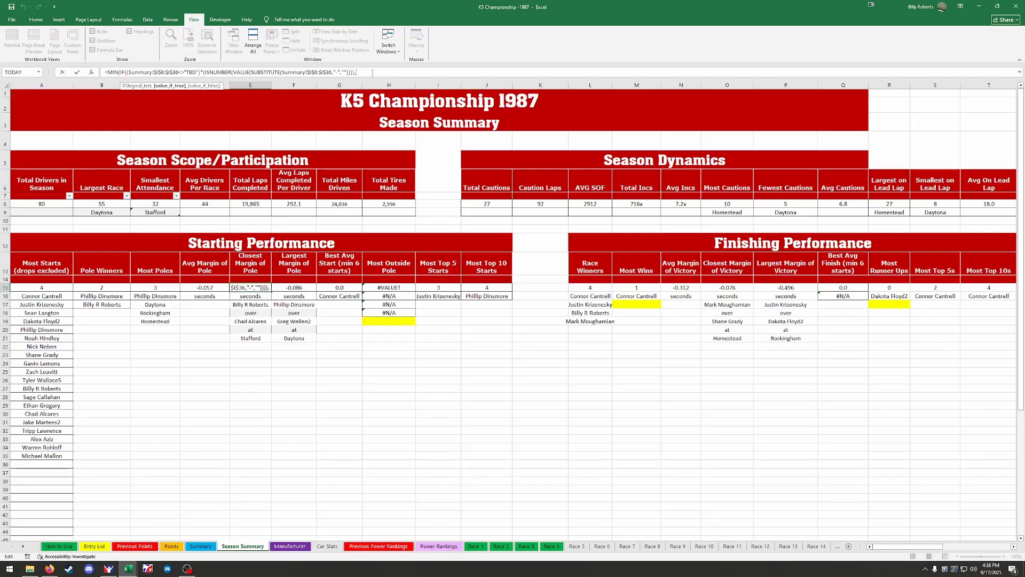
pyautogui.press('Escape')
pyautogui.hotkey('ctrl', 'shift', 'Return')
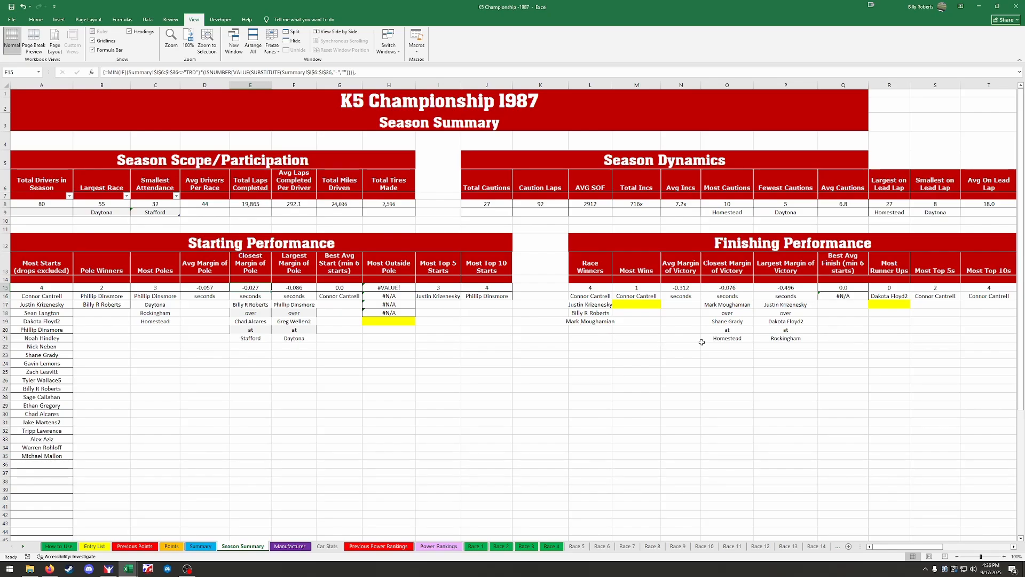
# Look over the Season Summary sections once more and open the Manufacturer standings sheet
pyautogui.scroll(-4, 469, 354)
pyautogui.scroll(3, 291, 358)
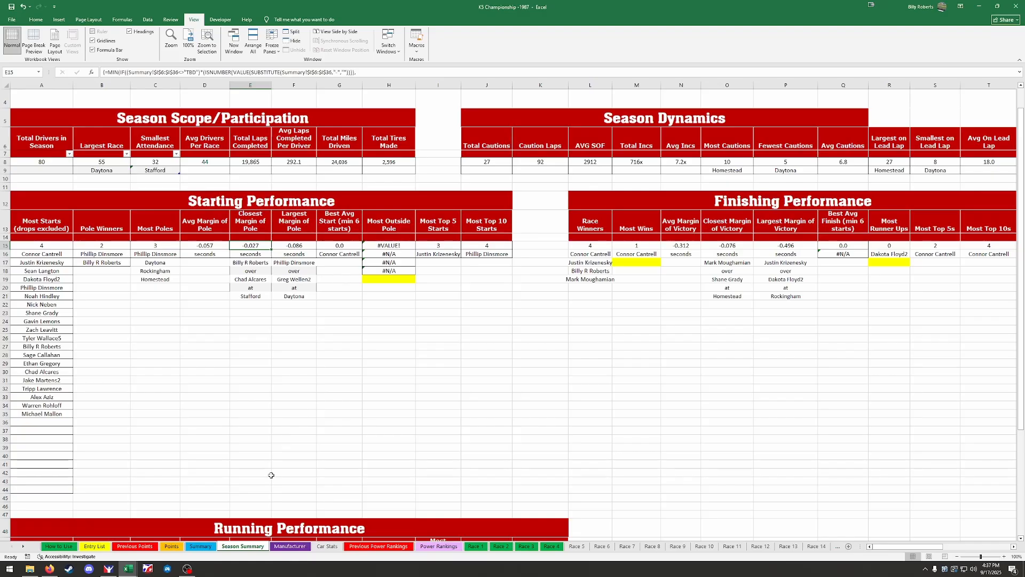
pyautogui.scroll(1, 252, 477)
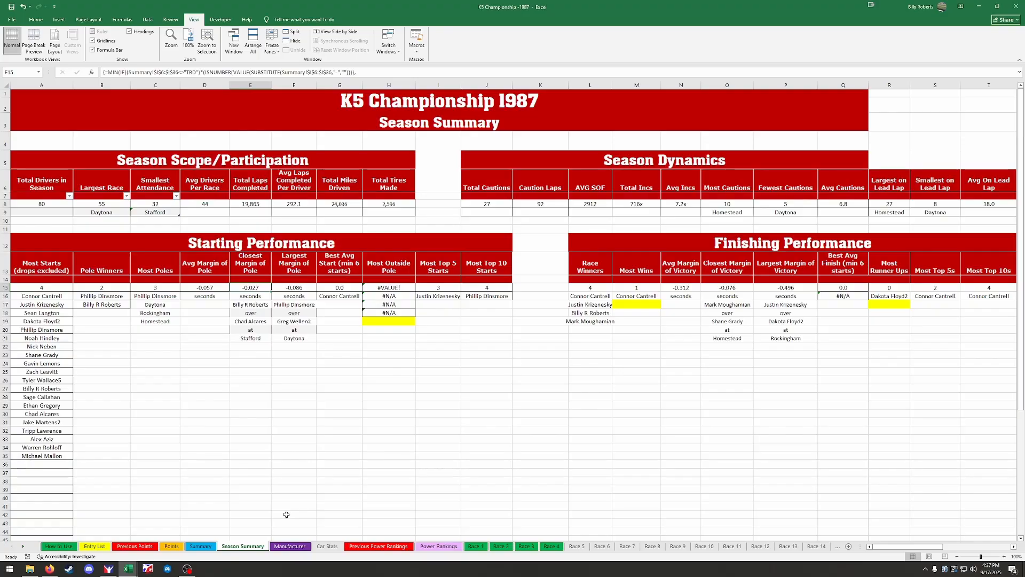
pyautogui.click(291, 546)
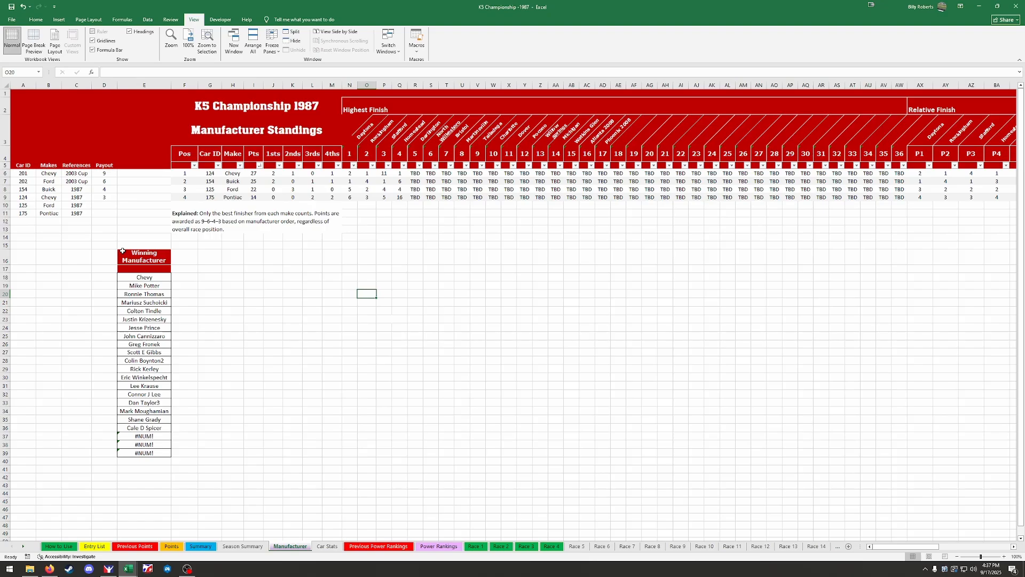
# Examine the manufacturer payouts, the car ID reference list and standings car IDs, comparing them with the Car ID column of the Race 1 sheet
pyautogui.moveTo(110, 174); pyautogui.dragTo(114, 197)
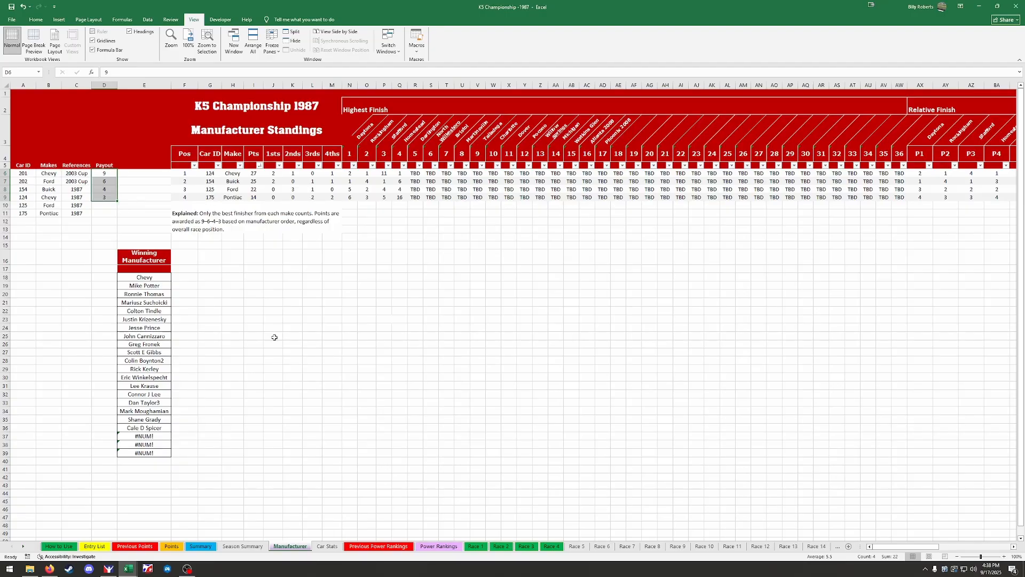
pyautogui.click(474, 546)
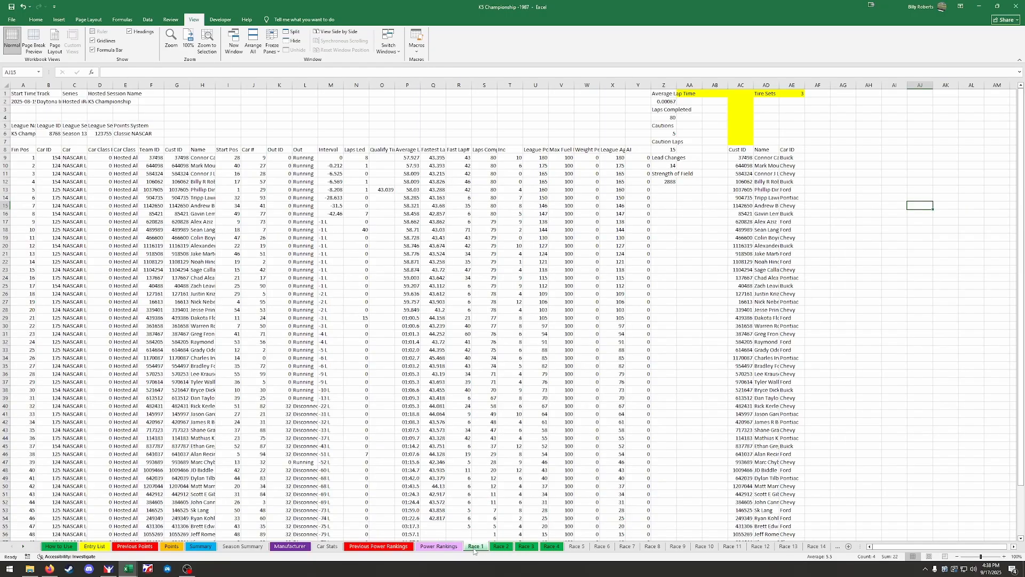
pyautogui.click(40, 85)
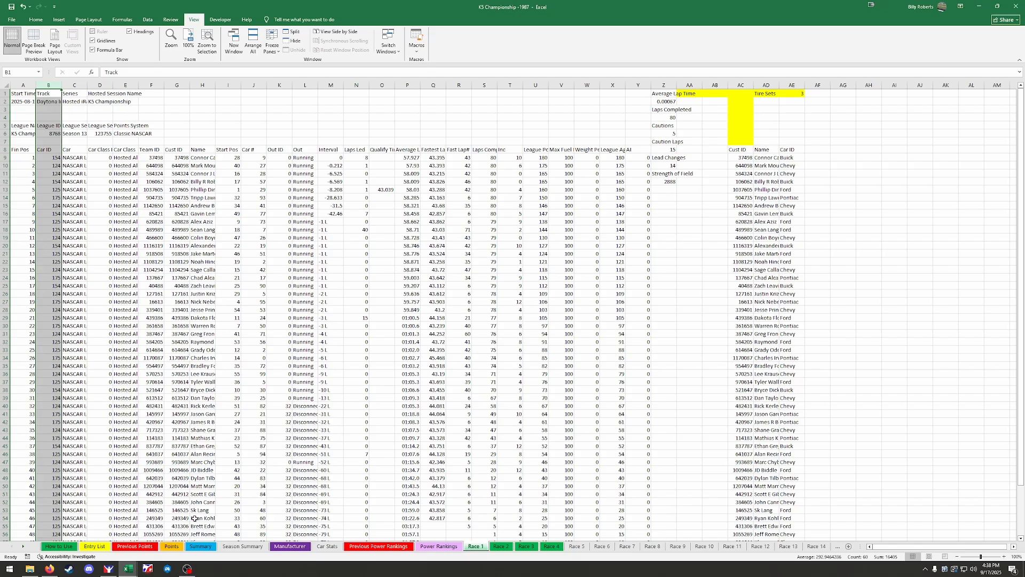
pyautogui.click(289, 546)
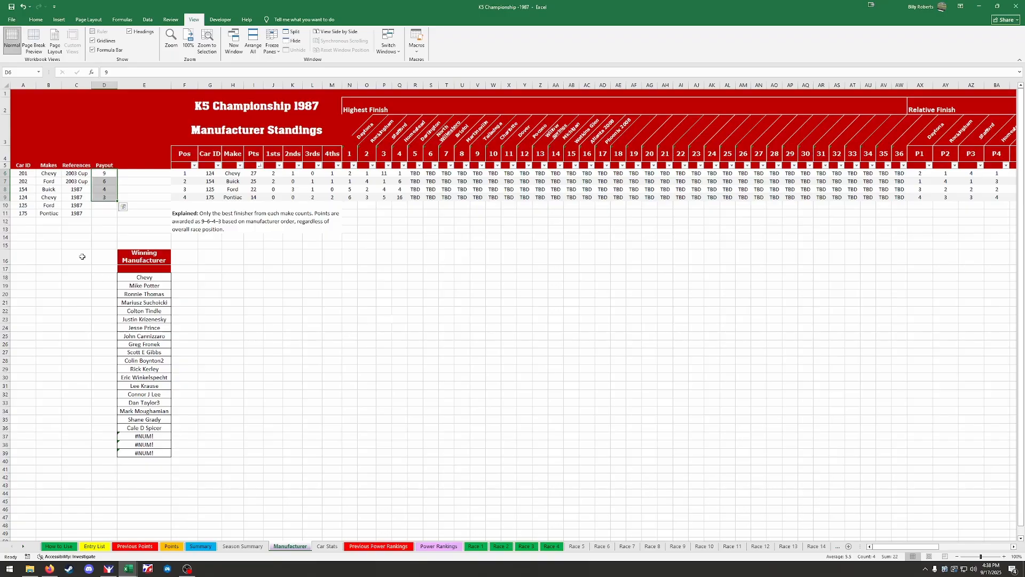
pyautogui.moveTo(31, 174); pyautogui.dragTo(77, 182)
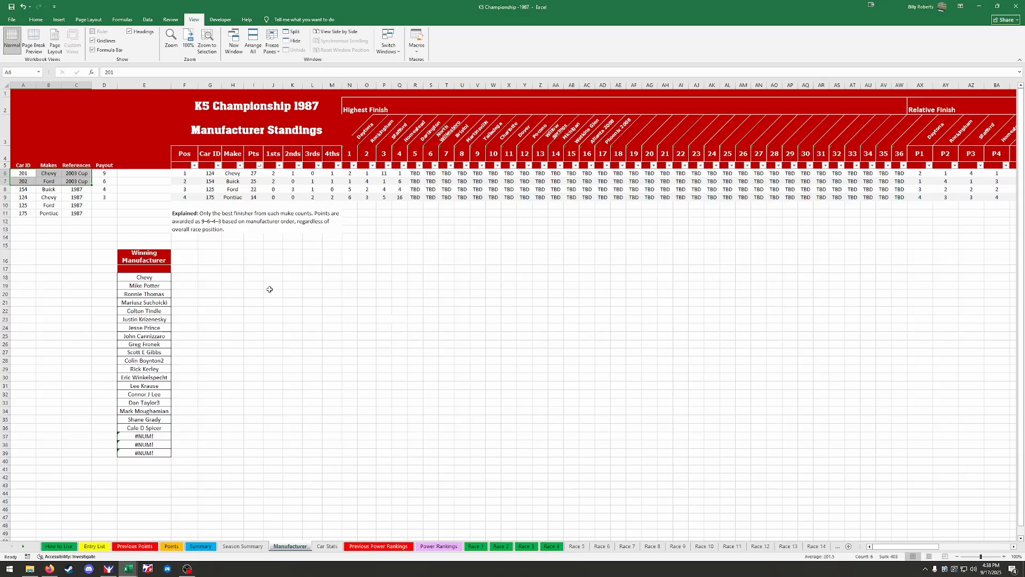
pyautogui.click(210, 182)
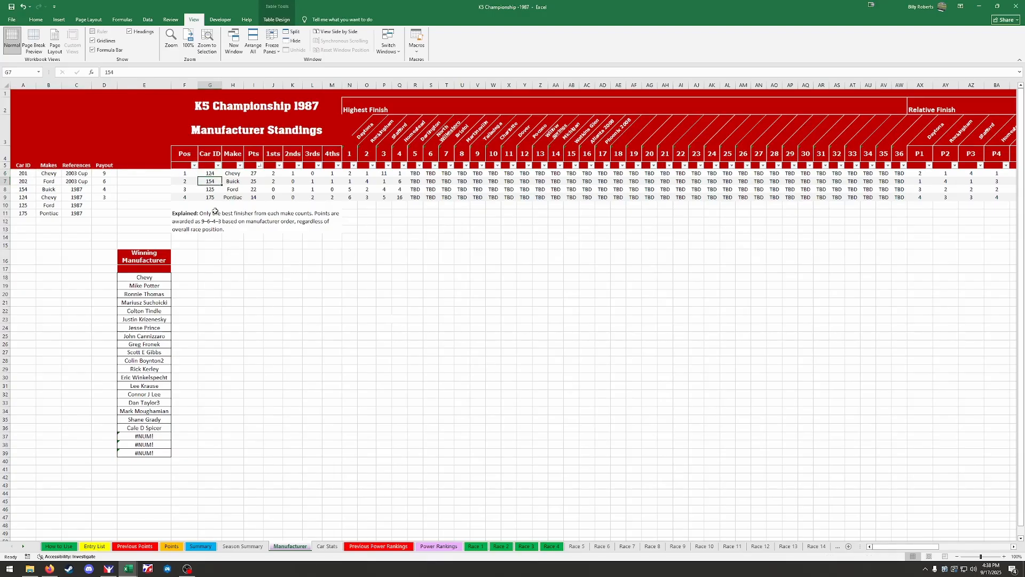
pyautogui.moveTo(206, 189)
pyautogui.mouseDown()
pyautogui.moveTo(210, 205)
pyautogui.moveTo(212, 195)
pyautogui.mouseUp()
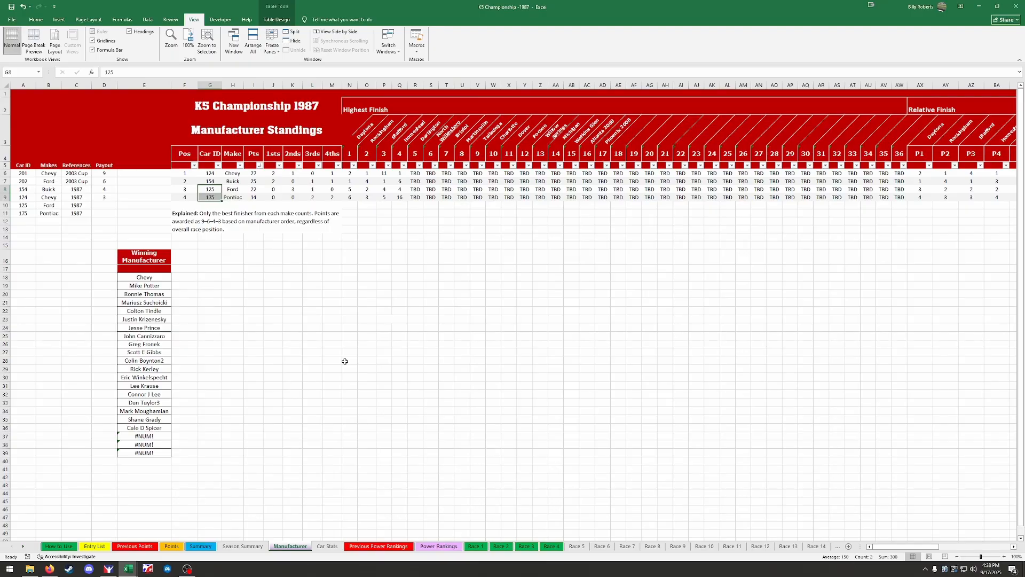
pyautogui.click(378, 325)
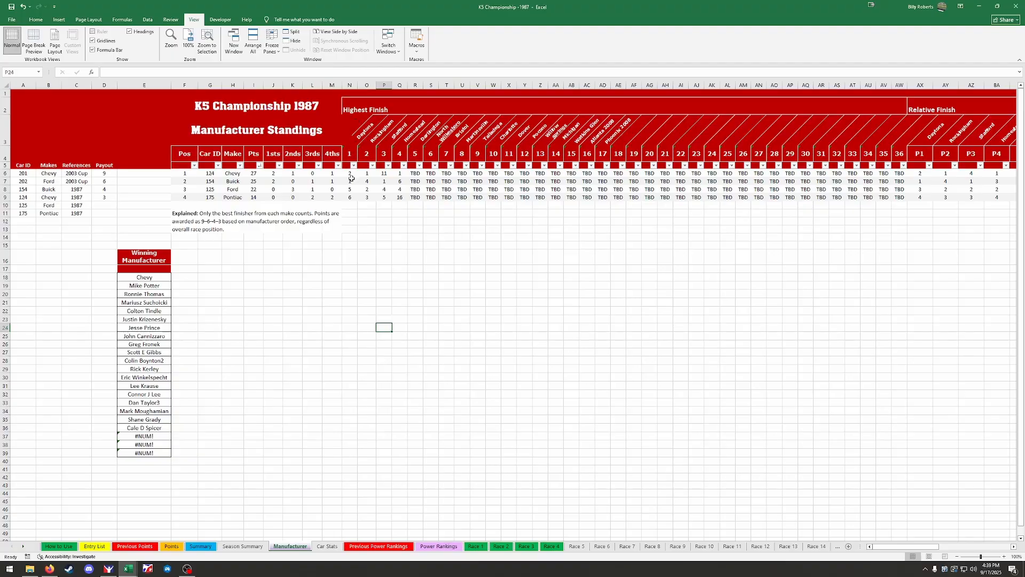
# Inspect the formulas behind the manufacturers' highest finishes, 1sts to 4ths counts and points
pyautogui.moveTo(349, 174); pyautogui.dragTo(401, 196)
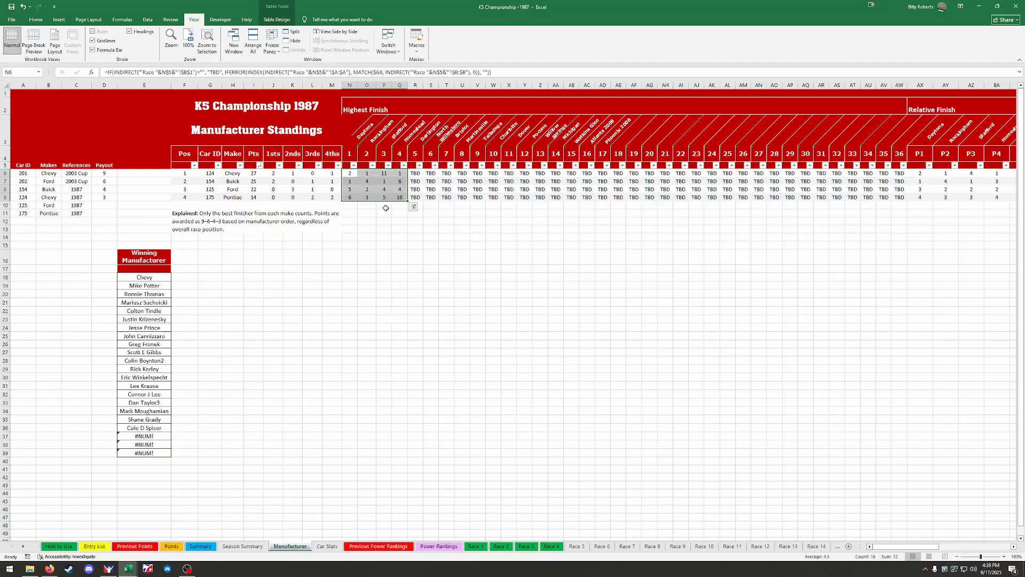
pyautogui.click(272, 174)
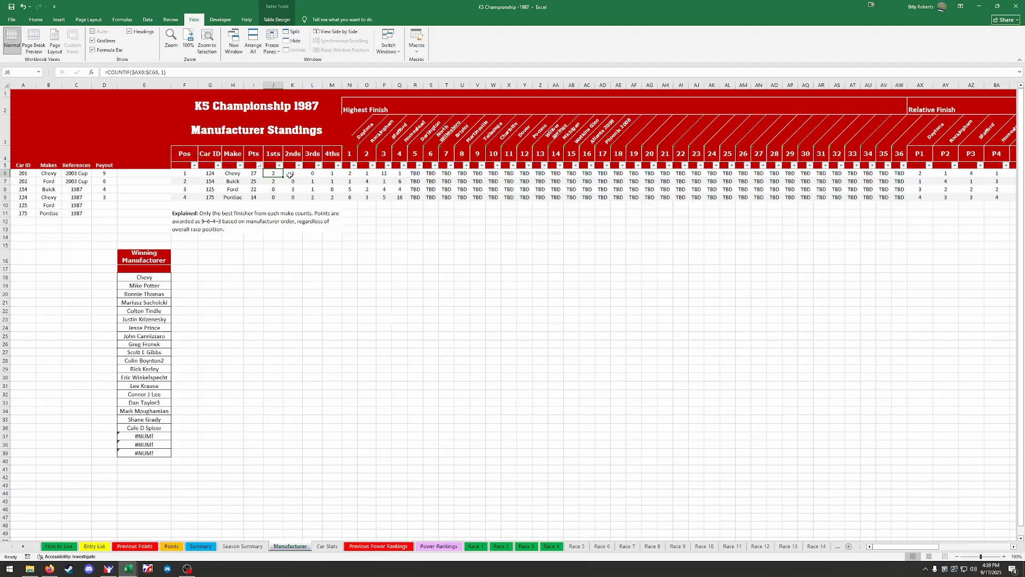
pyautogui.click(293, 175)
pyautogui.click(312, 175)
pyautogui.click(335, 175)
pyautogui.moveTo(255, 173); pyautogui.dragTo(255, 197)
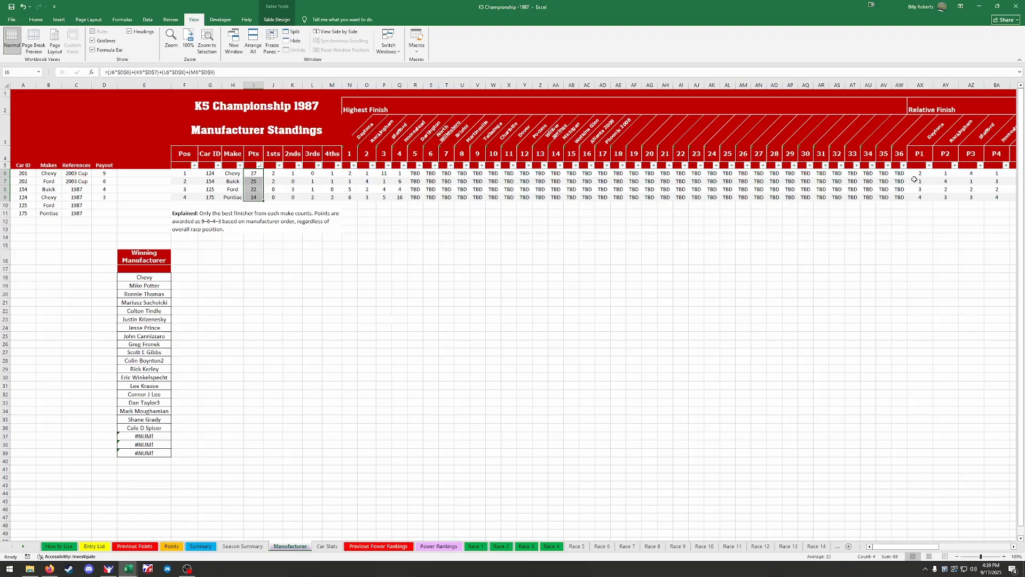
# Inspect the Relative Finish ranking formulas for the first race in the manufacturer standings
pyautogui.moveTo(920, 174); pyautogui.dragTo(920, 182)
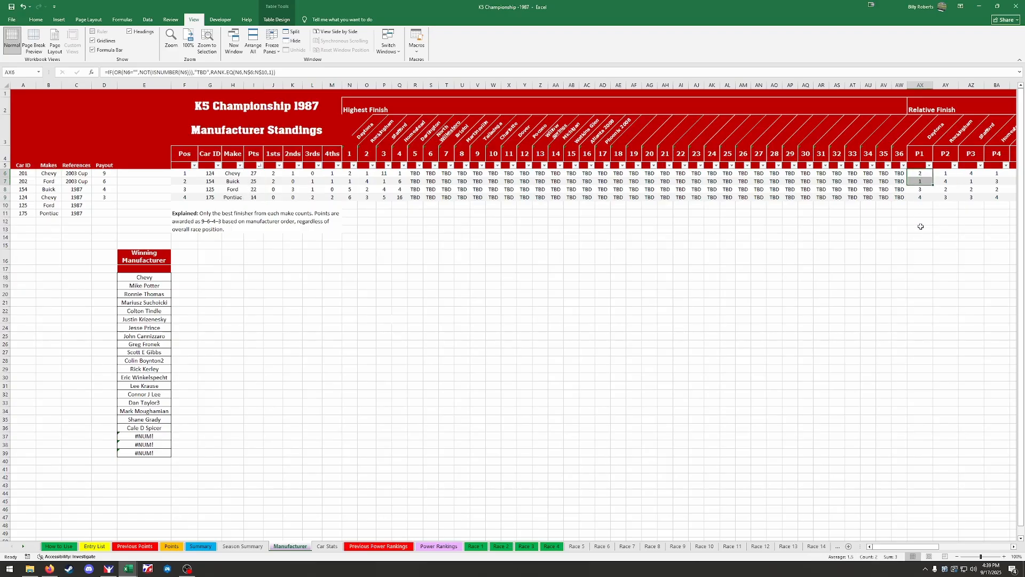
pyautogui.press('Up')
pyautogui.press('Down')
pyautogui.press('Down')
pyautogui.click(921, 172)
# Look over the Car Stats sheet, and open Power Rankings to inspect the win rate and attendance weightings
pyautogui.click(329, 547)
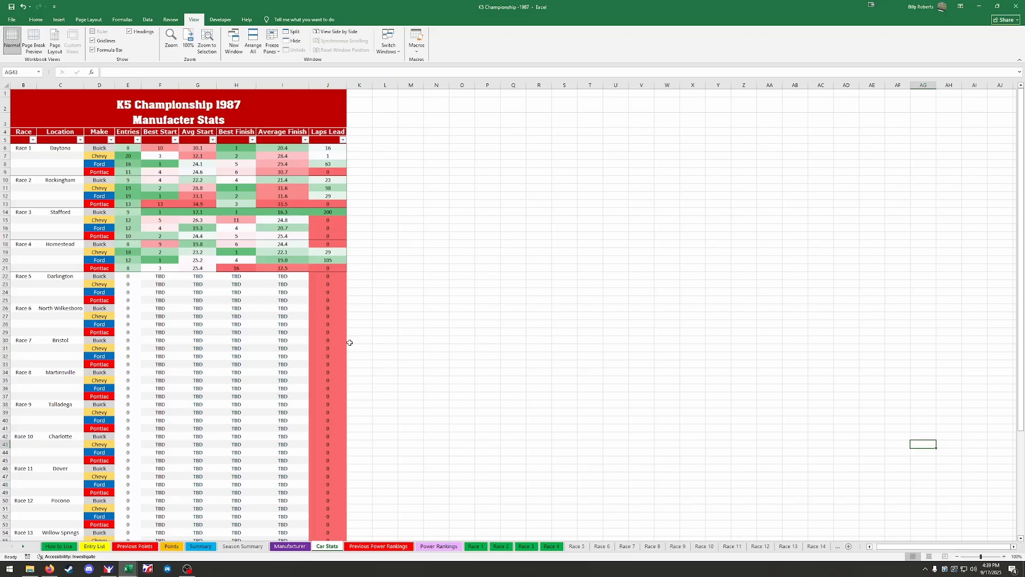
pyautogui.click(432, 545)
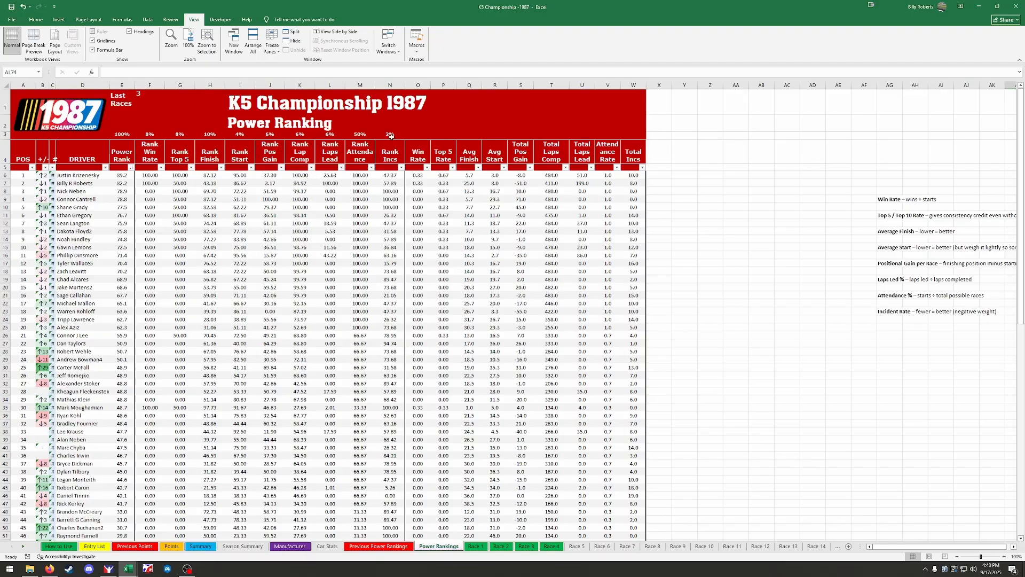
pyautogui.click(145, 135)
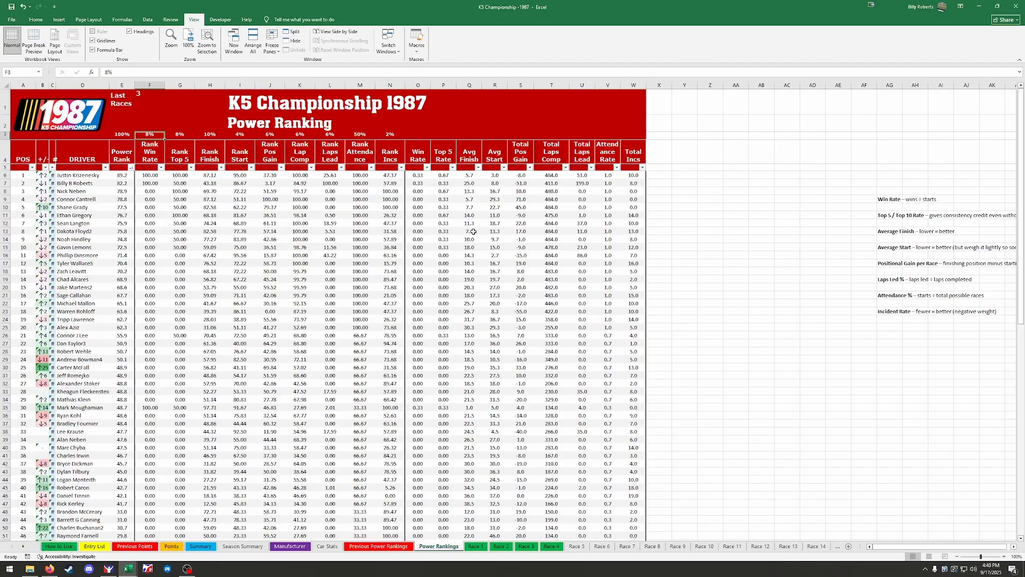
pyautogui.click(359, 135)
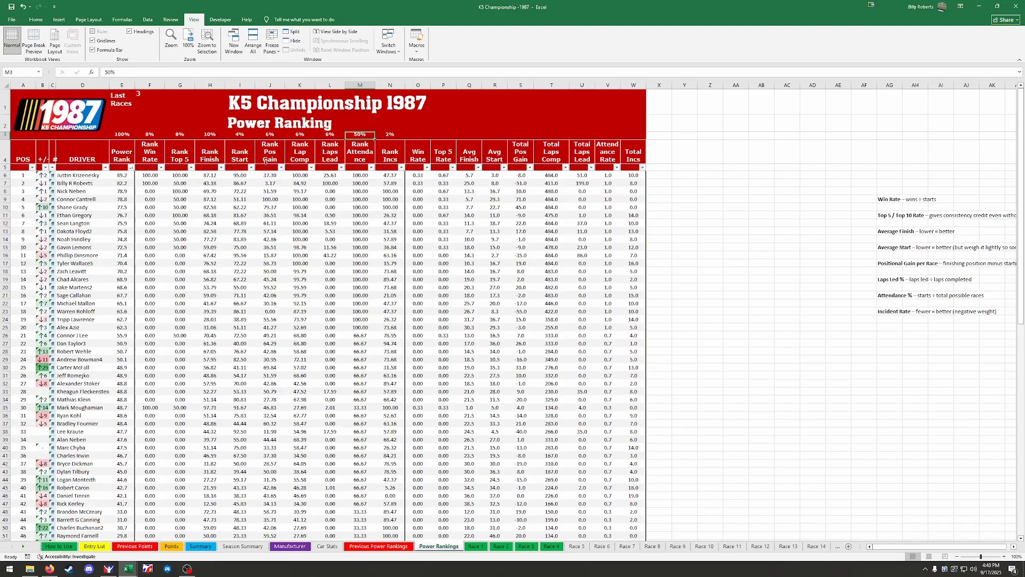
# Set Last Races to 4 on the Power Rankings sheet and sort Power Rank from largest to smallest
pyautogui.click(147, 109)
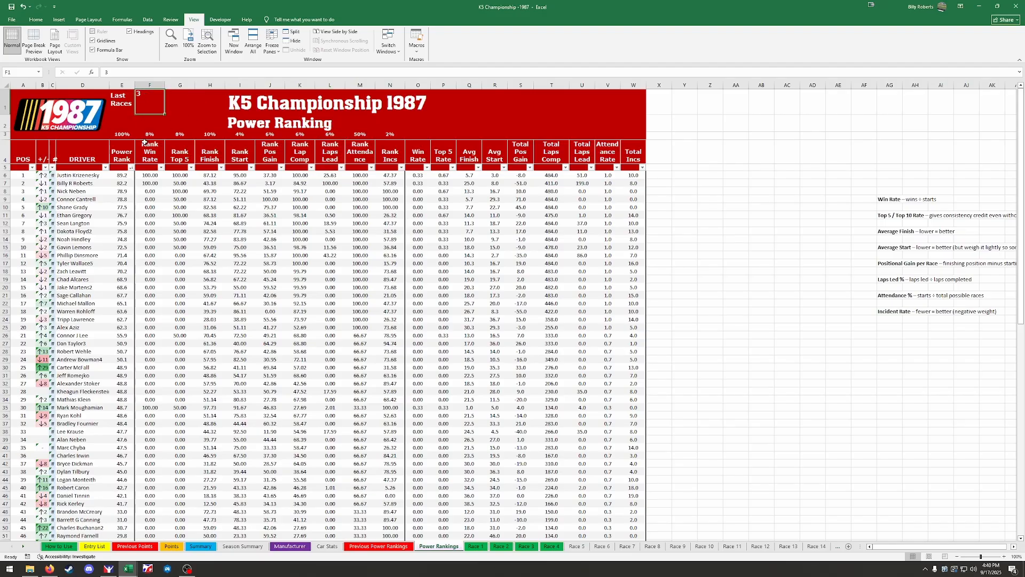
pyautogui.write('4')
pyautogui.press('Return')
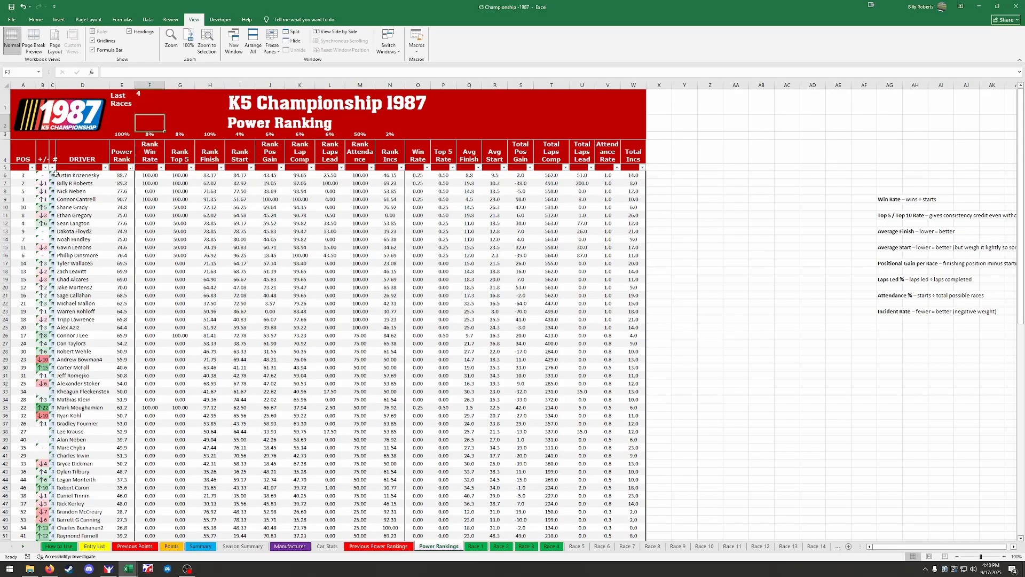
pyautogui.click(130, 167)
pyautogui.click(74, 185)
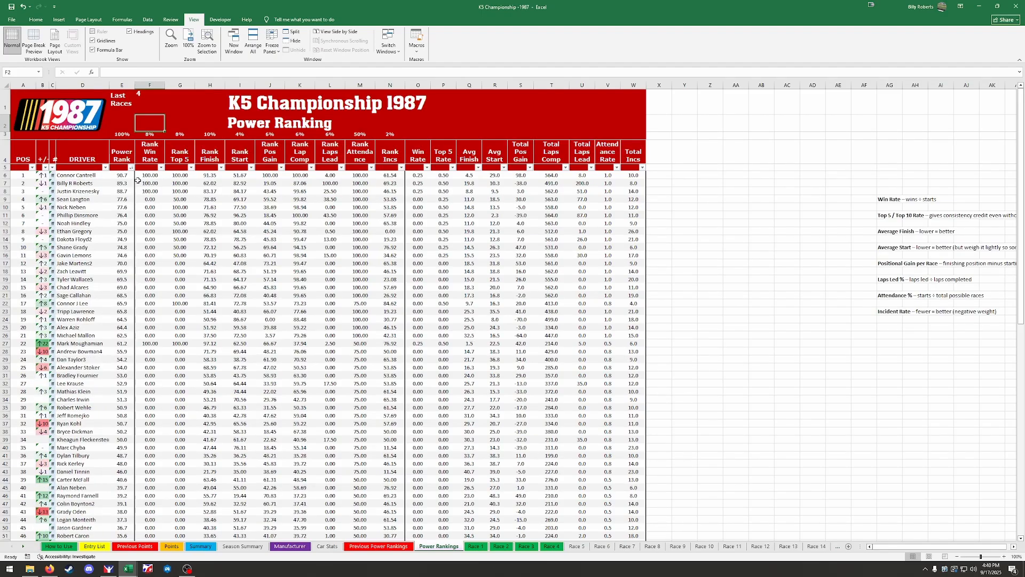
# Set Last Races to 1 and re-sort the rankings by Power Rank from largest to smallest
pyautogui.click(140, 96)
pyautogui.write('0')
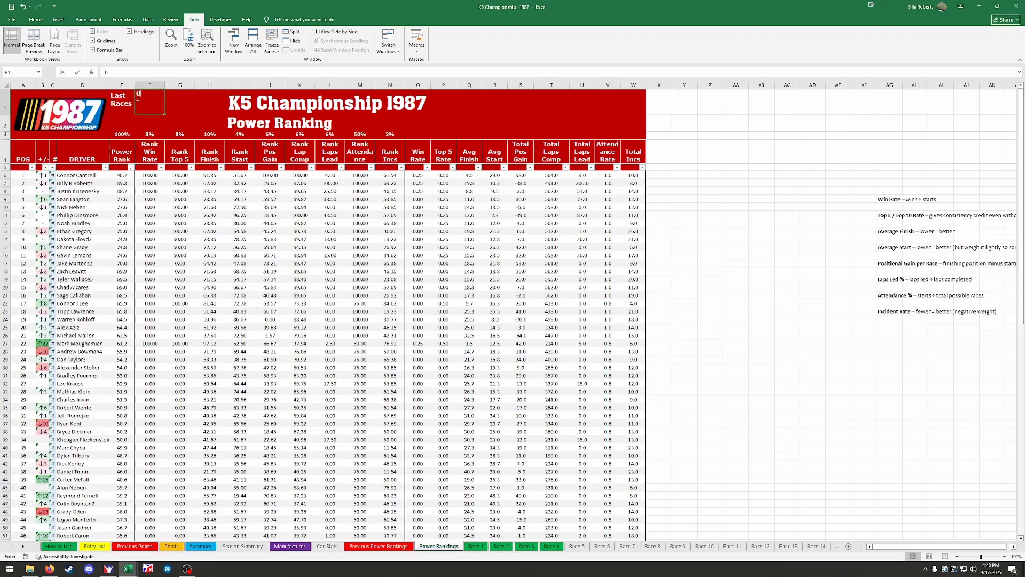
pyautogui.press('BackSpace')
pyautogui.write('1')
pyautogui.press('Return')
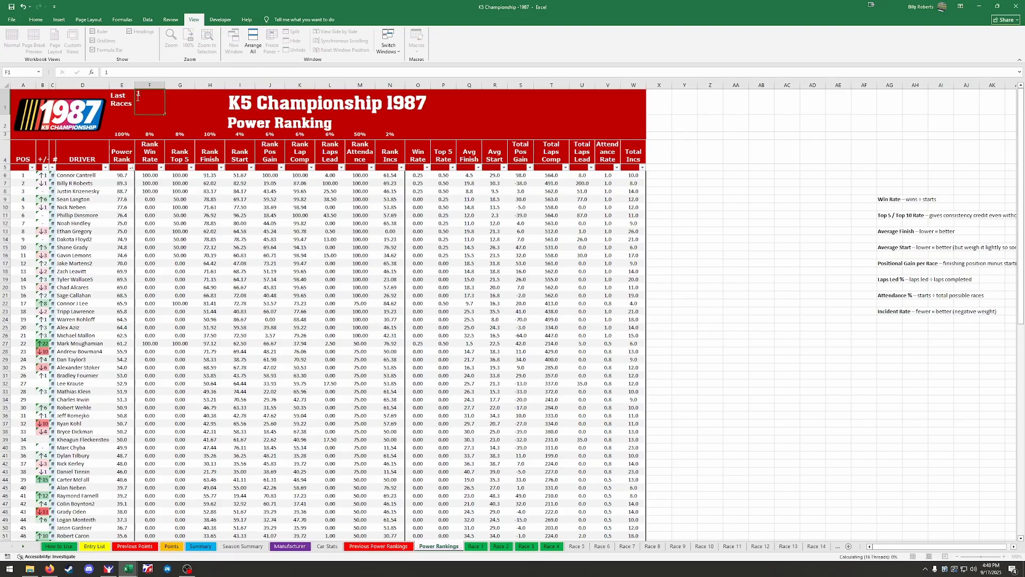
pyautogui.click(130, 167)
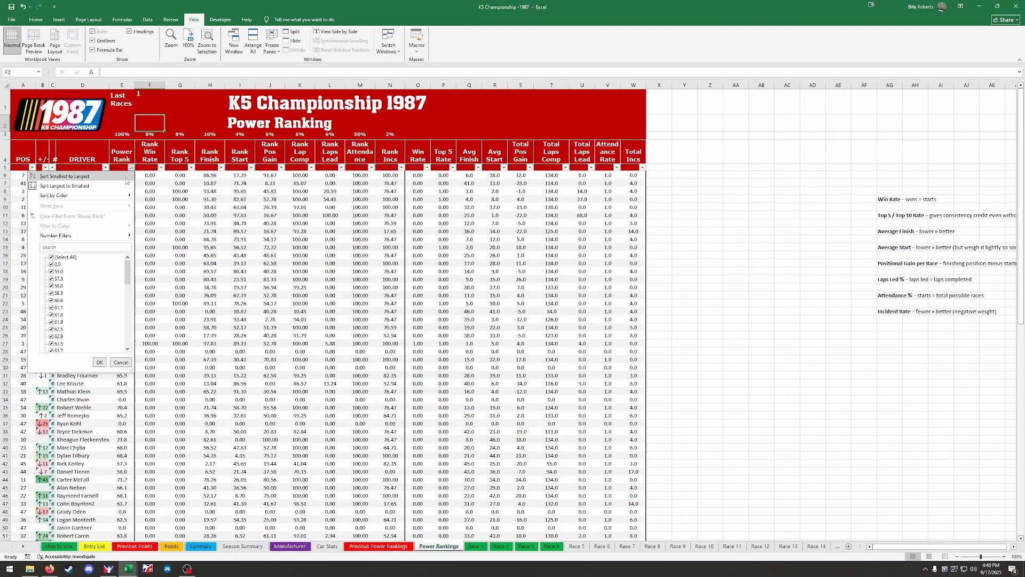
pyautogui.click(123, 186)
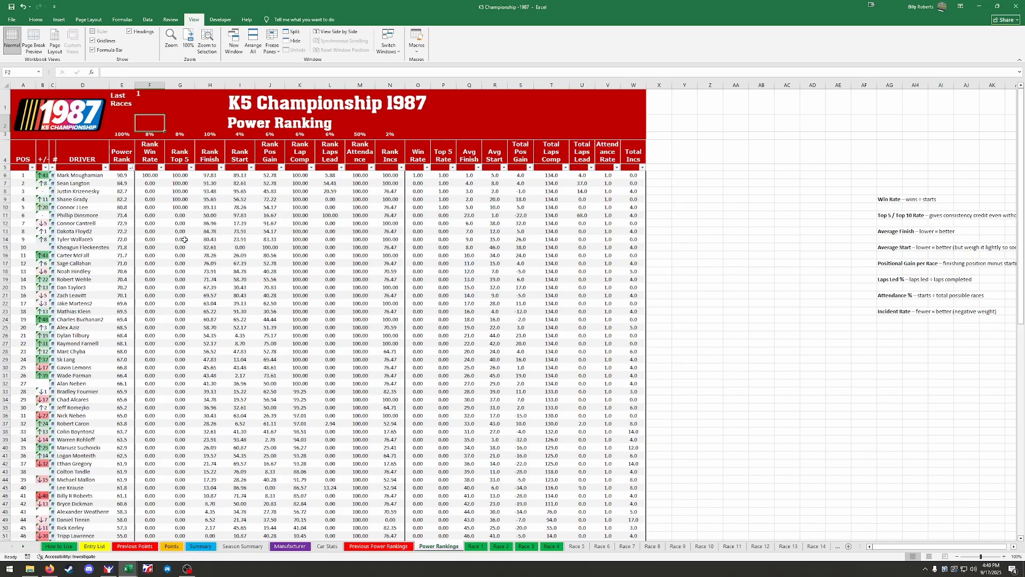
# Enter a period as the Last Races value and check the Previous Power Rankings sheet before returning to Power Rankings
pyautogui.click(142, 96)
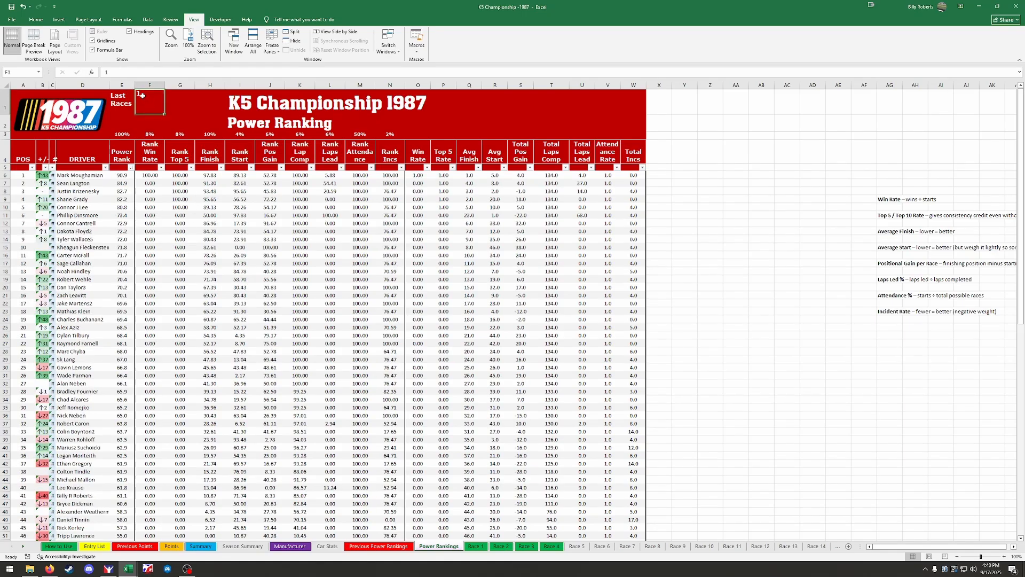
pyautogui.write('.')
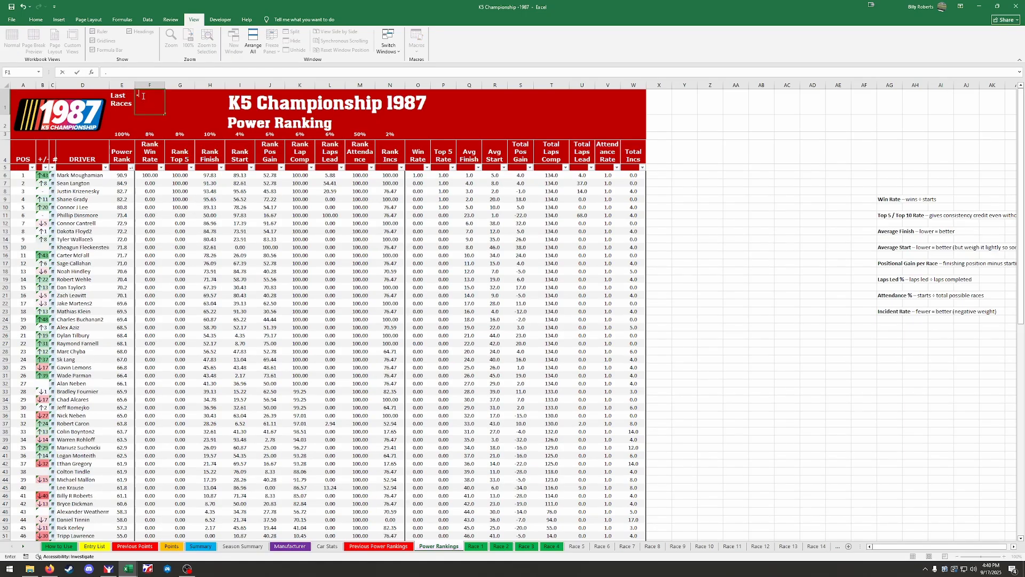
pyautogui.click(383, 546)
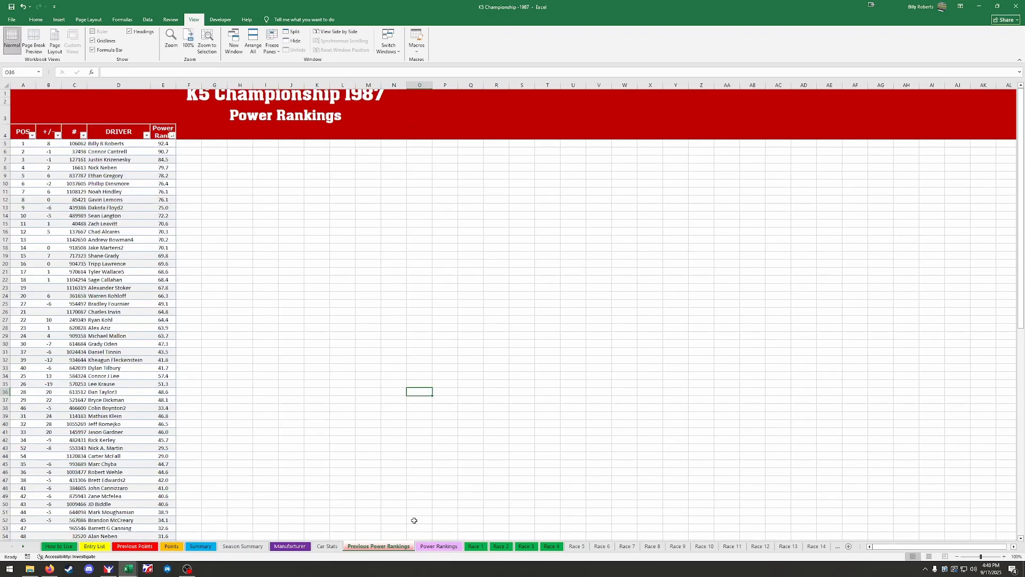
pyautogui.click(437, 547)
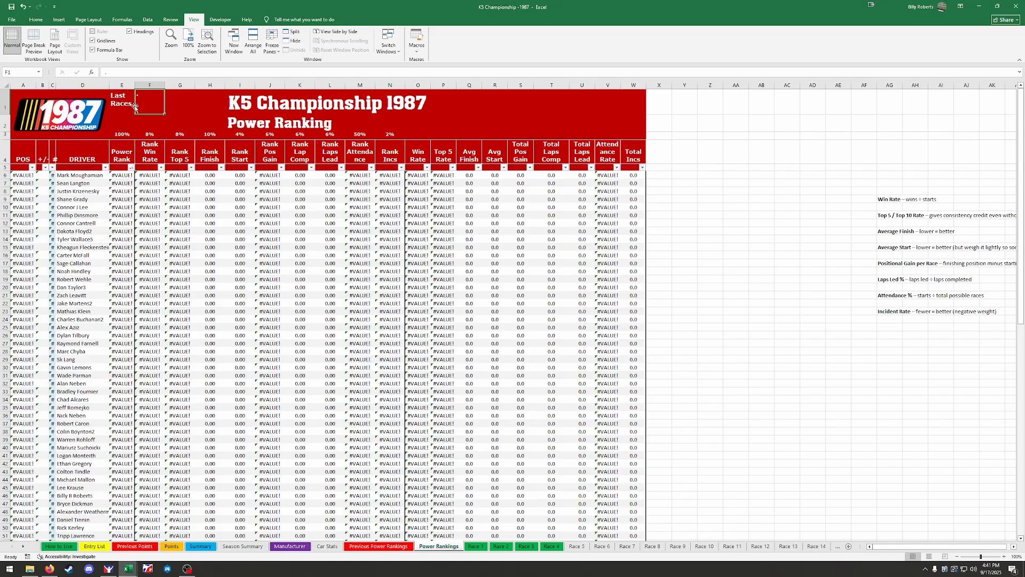
# Set Last Races to 3 and sort the table by Power Rank from largest to smallest
pyautogui.write('3')
pyautogui.press('Return')
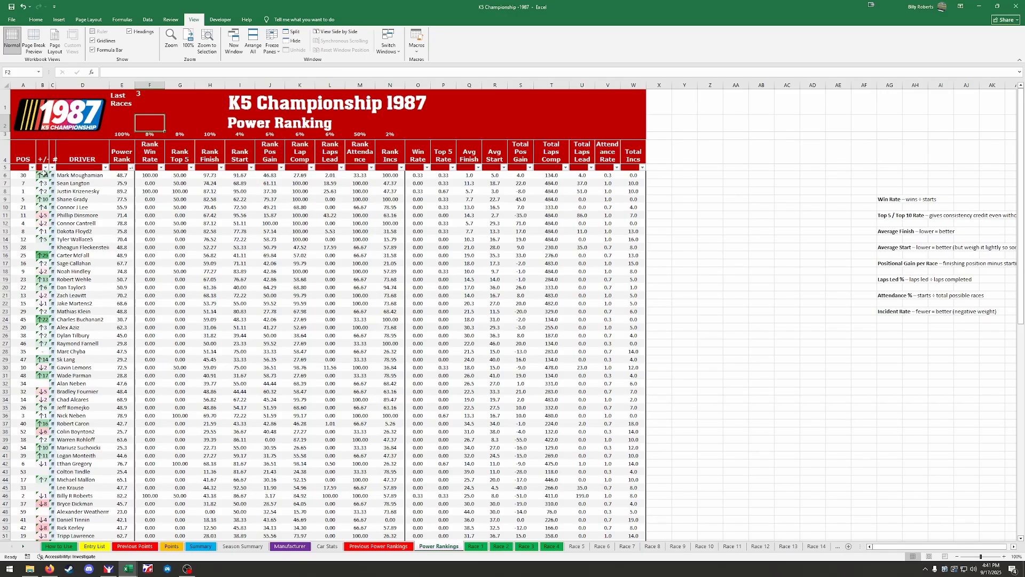
pyautogui.click(132, 168)
pyautogui.click(82, 187)
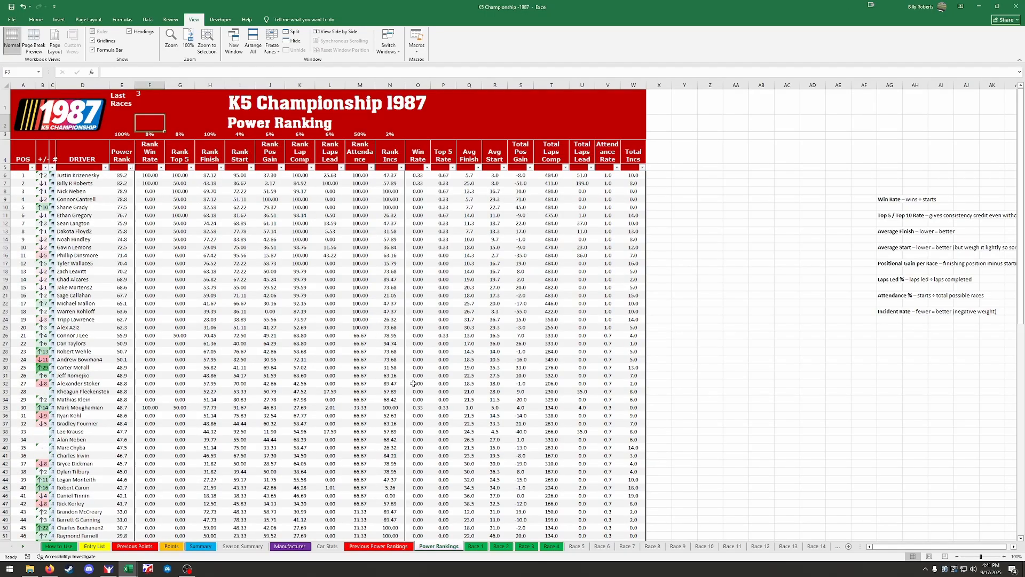
# Look over the Race 1 sheet to see how an imported race result is laid out
pyautogui.click(475, 546)
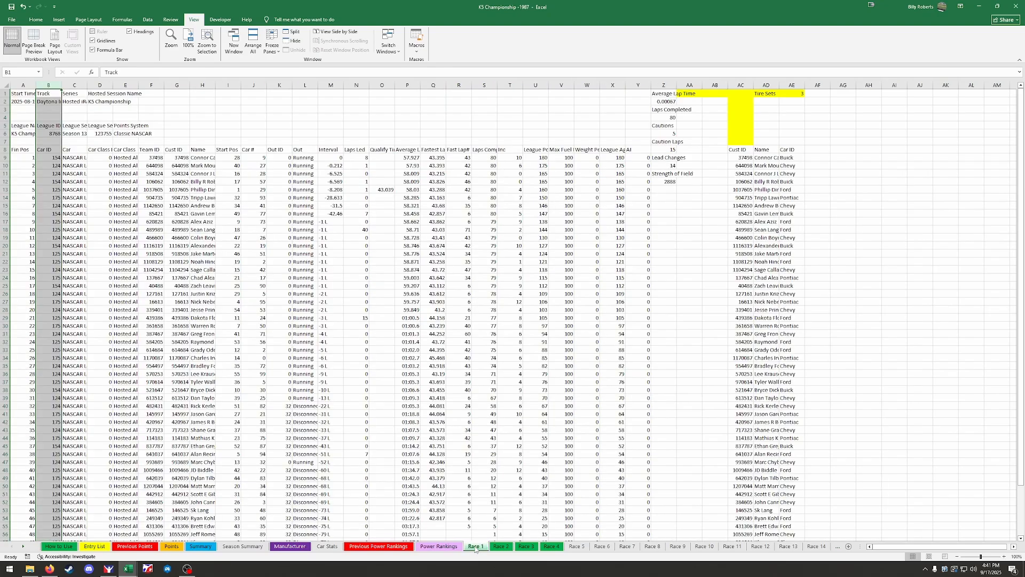
pyautogui.click(852, 349)
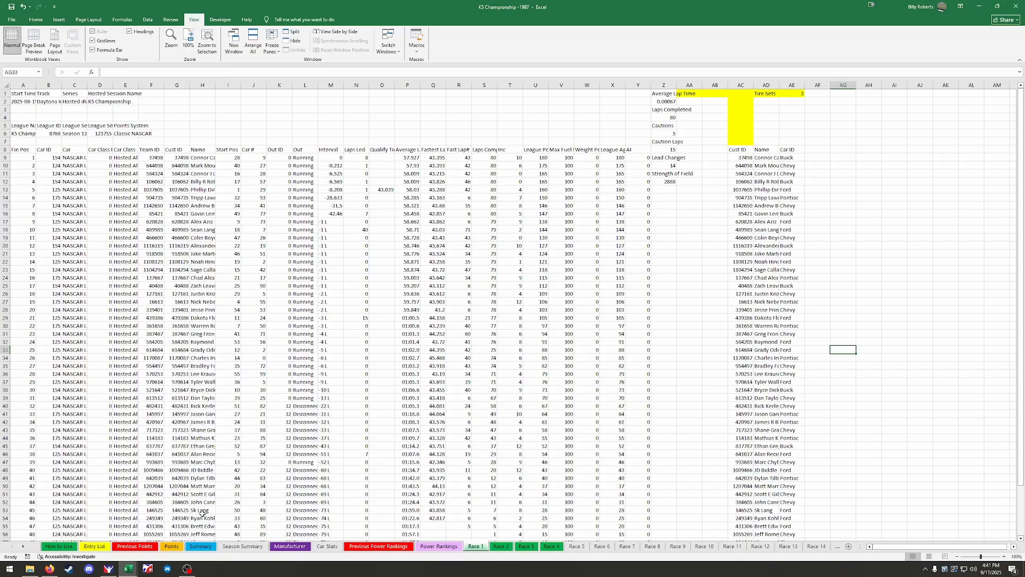
# Switch to iRacing and reopen the K5 Championship league from My Leagues, showing the schedule of Season 13 - NASCAR Legends
pyautogui.click(108, 568)
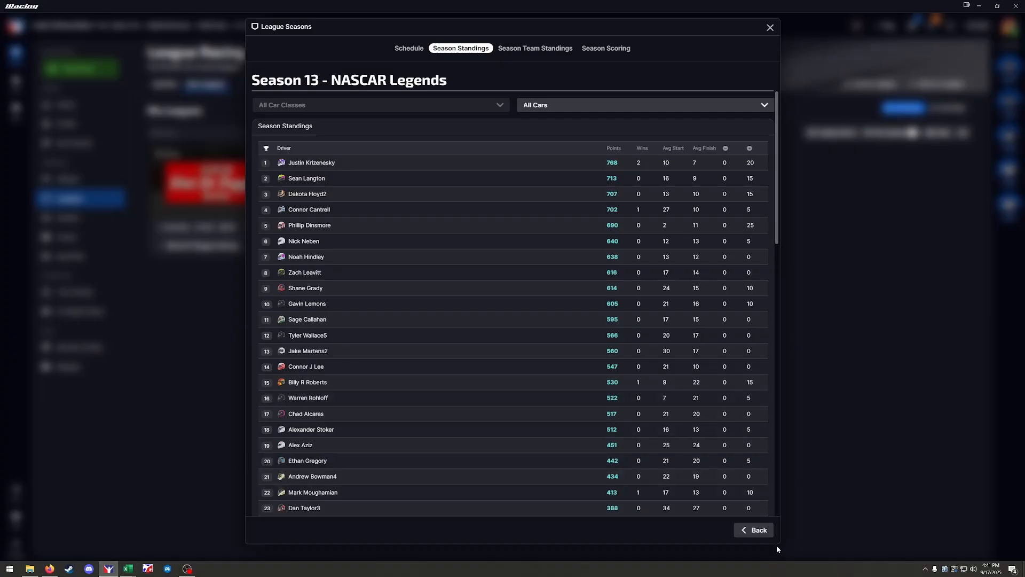
pyautogui.click(756, 531)
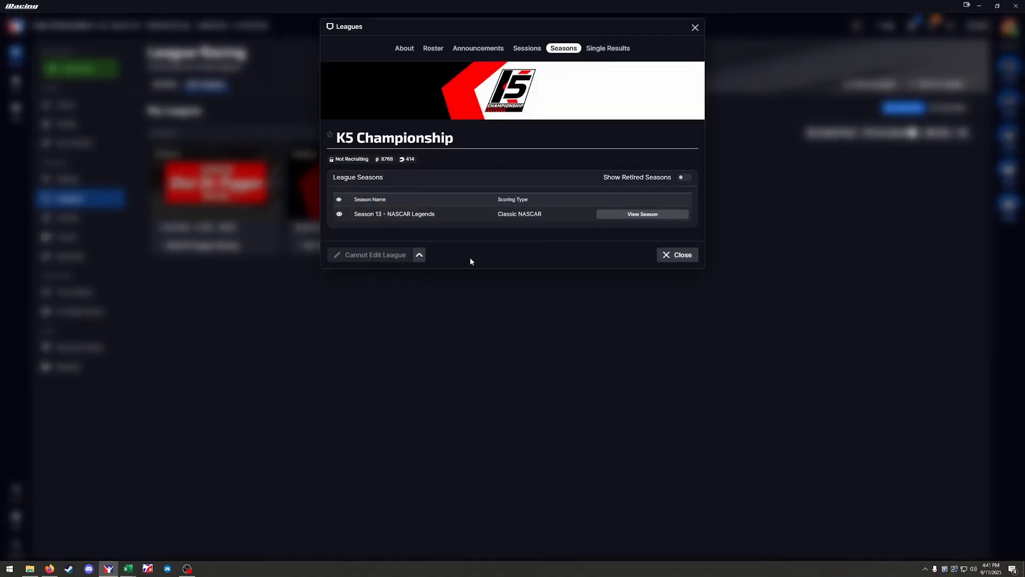
pyautogui.click(673, 261)
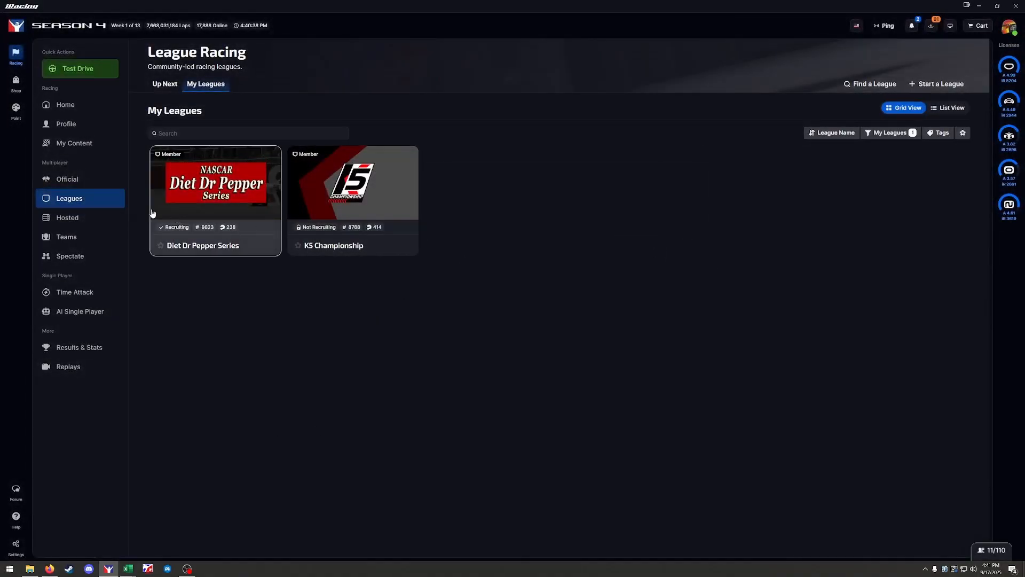
pyautogui.click(80, 200)
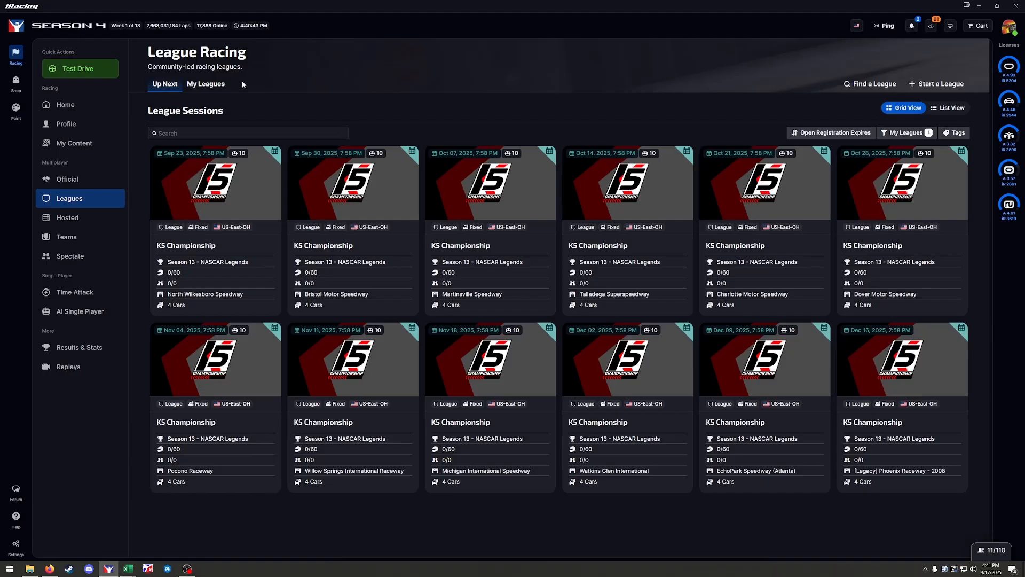
pyautogui.click(207, 86)
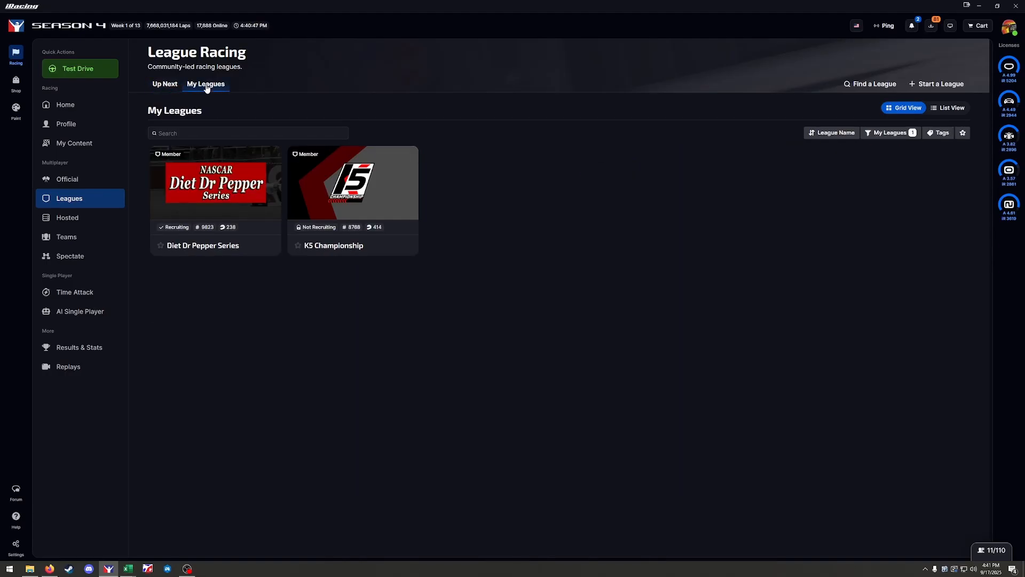
pyautogui.click(359, 244)
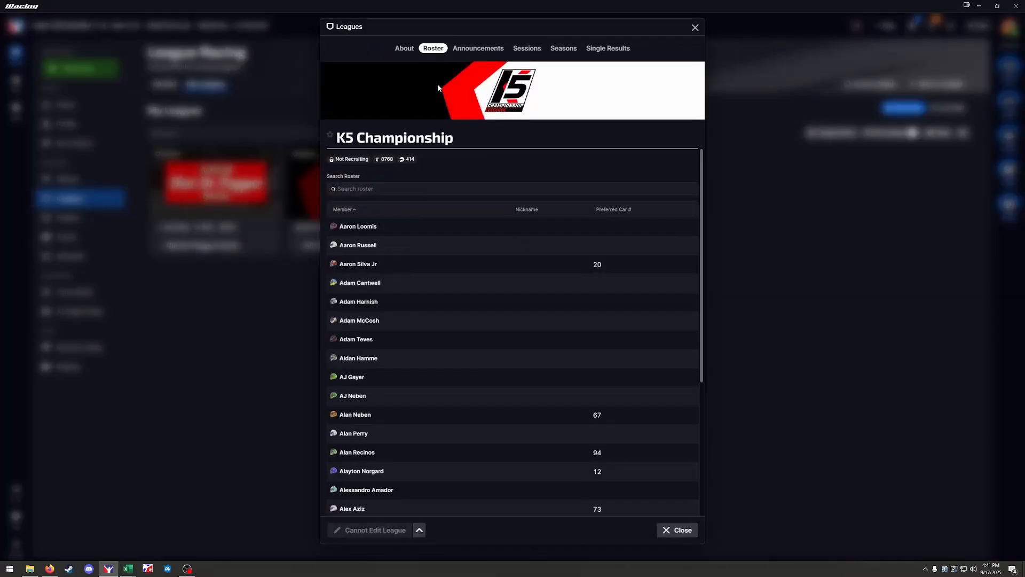
pyautogui.click(563, 48)
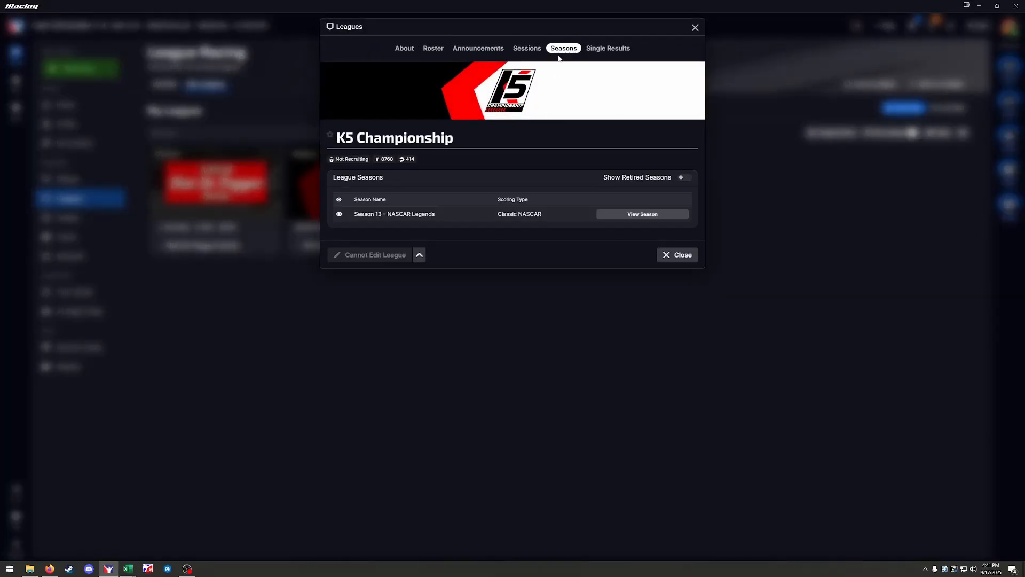
pyautogui.click(627, 215)
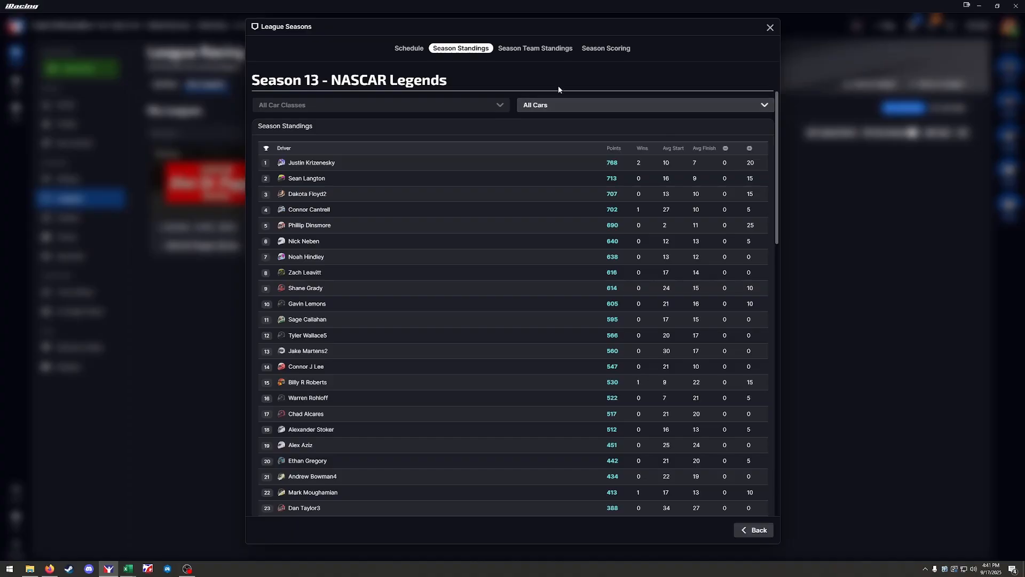
pyautogui.click(399, 51)
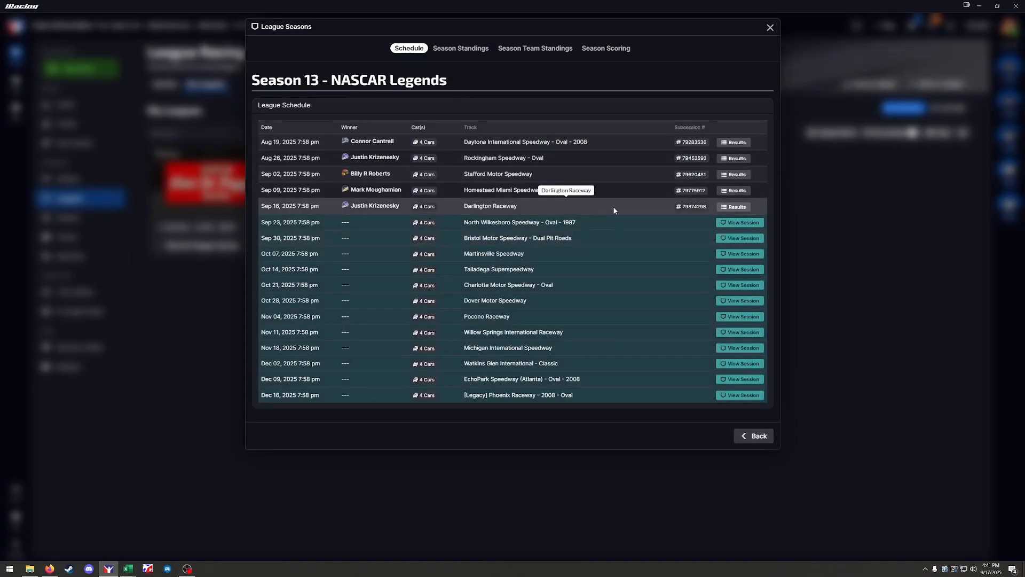
# Open the Sep 16 Darlington Raceway results, download them as CSV and open the file in Excel
pyautogui.click(723, 208)
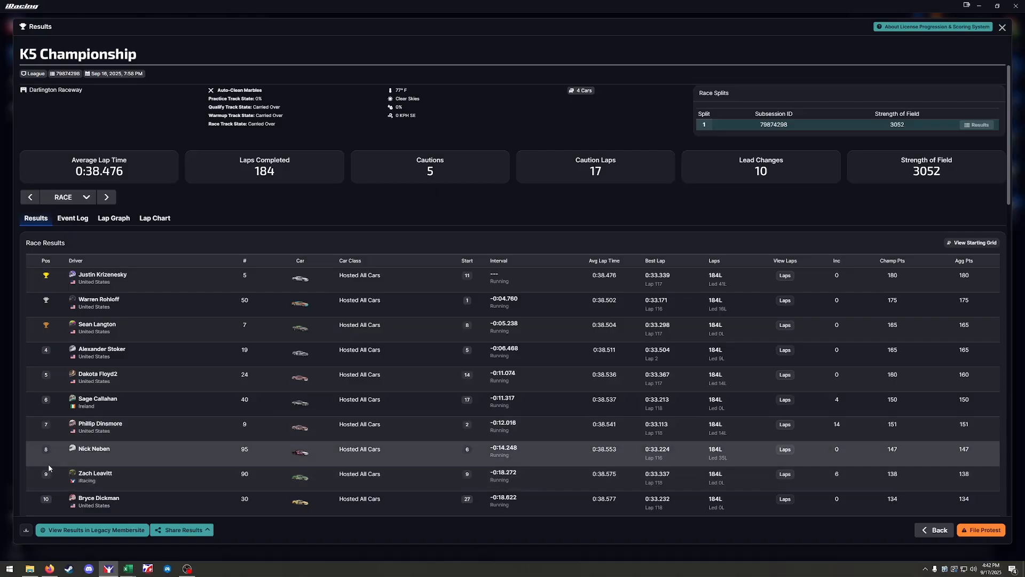
pyautogui.click(25, 533)
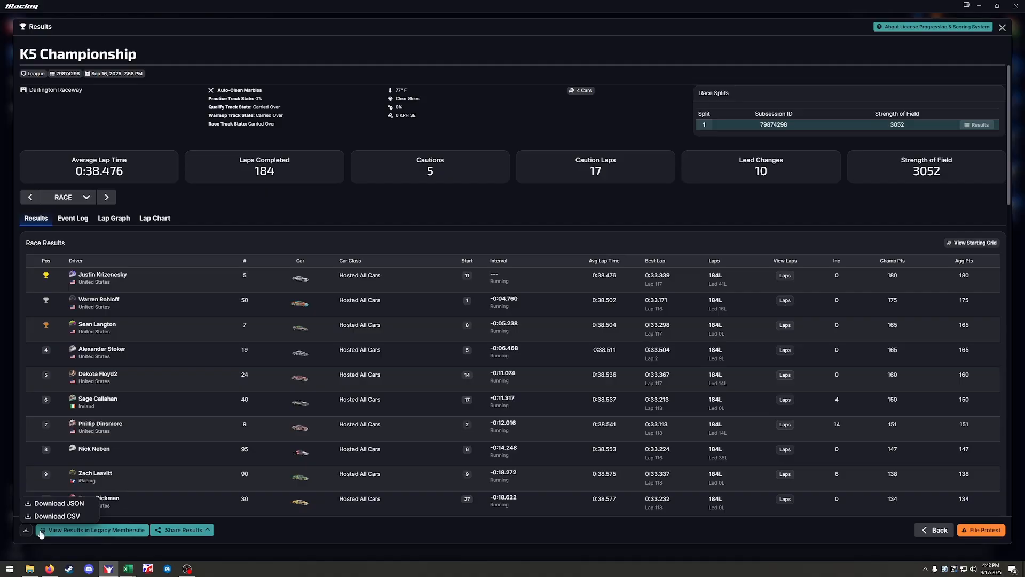
pyautogui.click(79, 517)
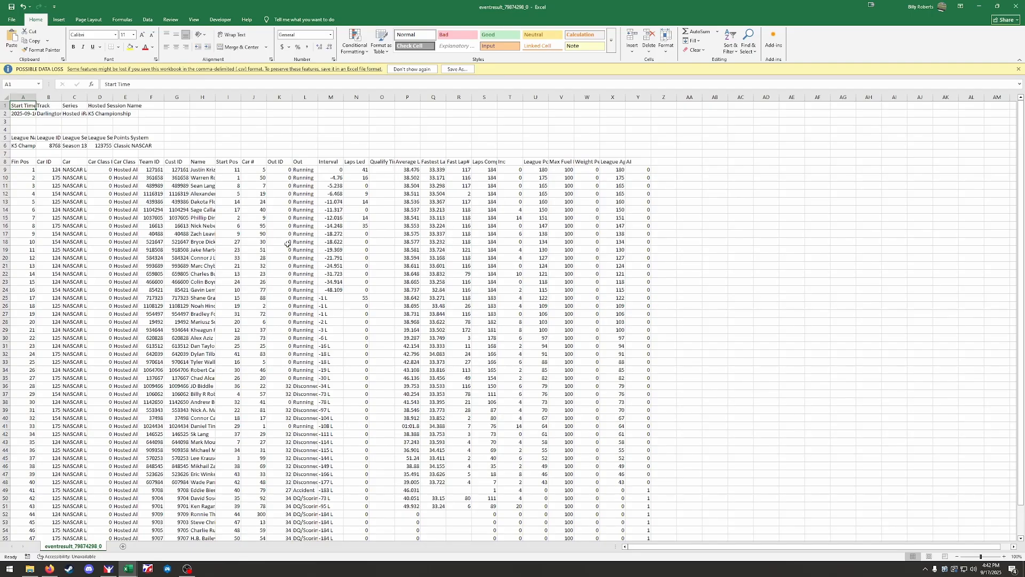
# Copy the entire event result sheet and open the Race 5 sheet in the K5 Championship -1987 workbook
pyautogui.hotkey('ctrl', 'a')
pyautogui.hotkey('ctrl', 'a')
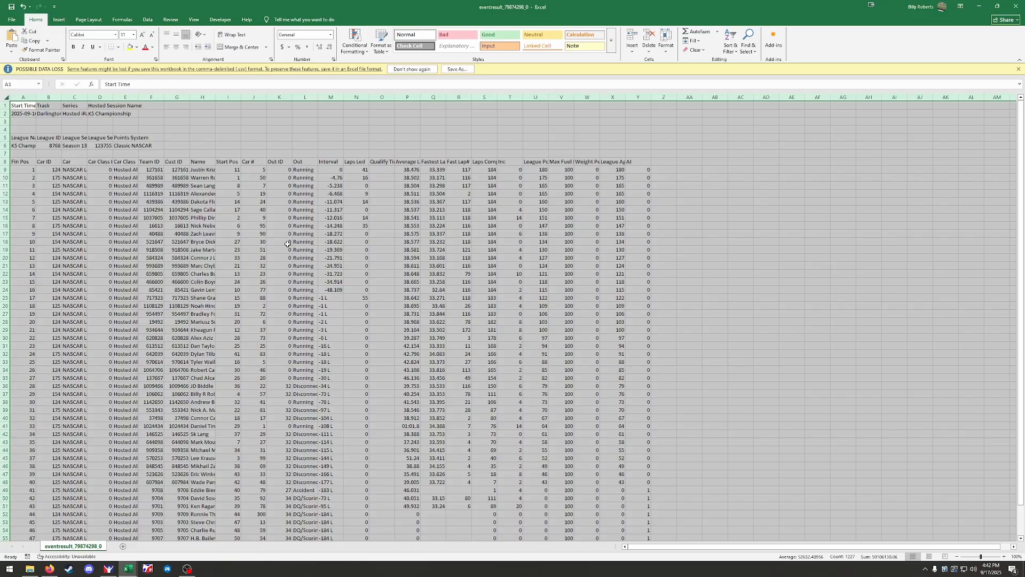
pyautogui.hotkey('ctrl', 'c')
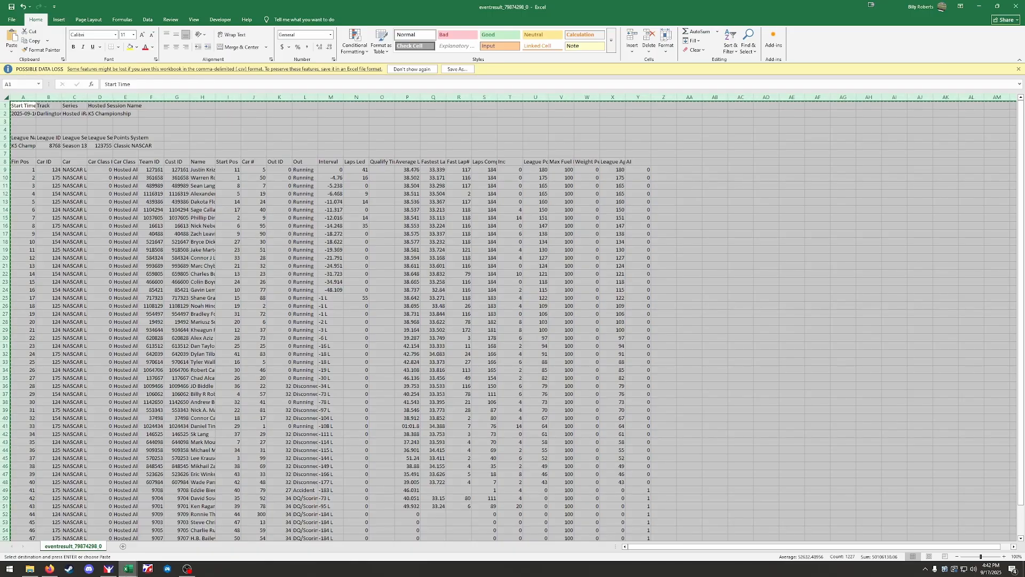
pyautogui.moveTo(128, 568)
pyautogui.click(138, 545)
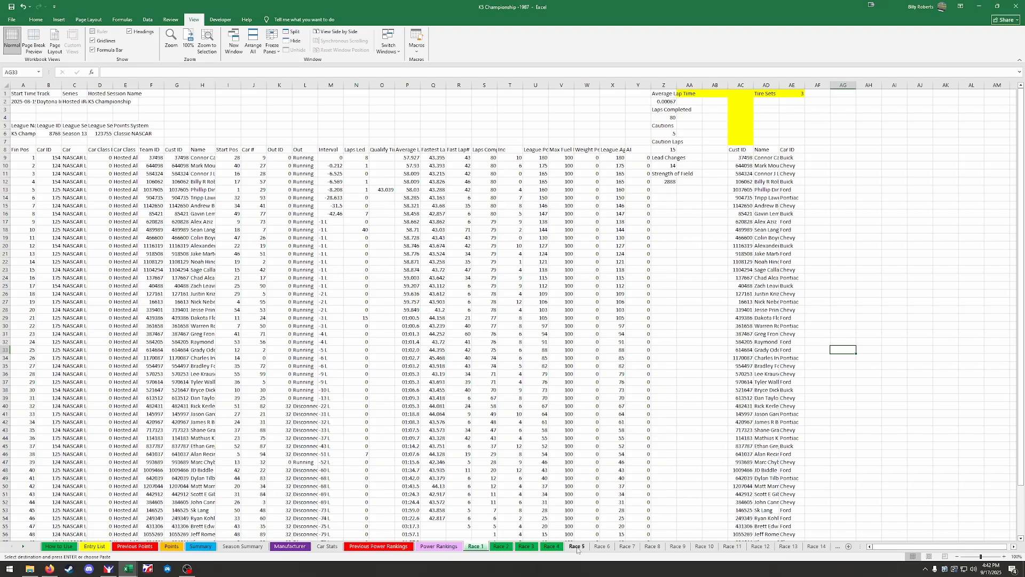
pyautogui.click(578, 548)
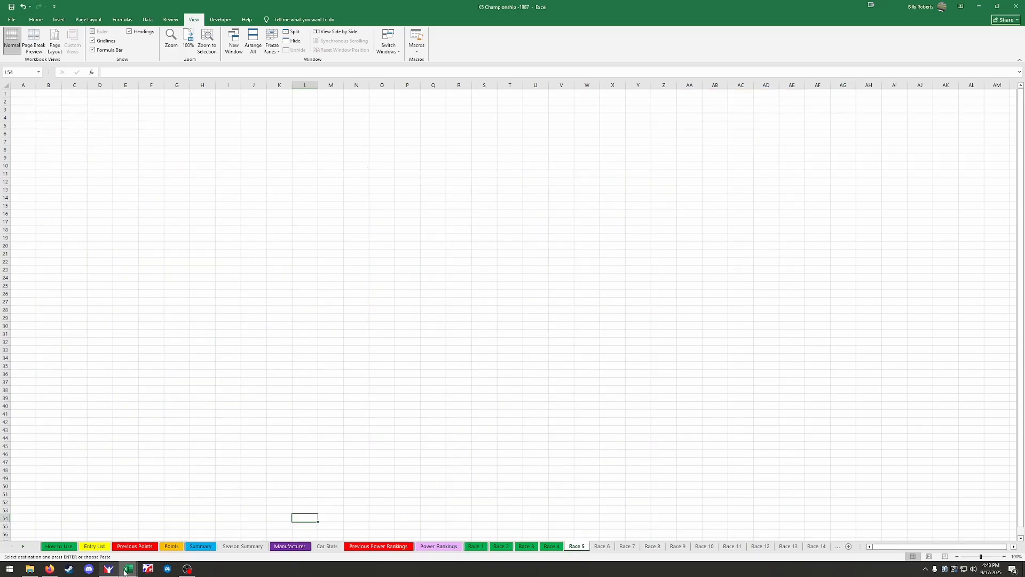
# Return to the event result CSV and copy only its filled range, A1:Y58
pyautogui.moveTo(128, 569)
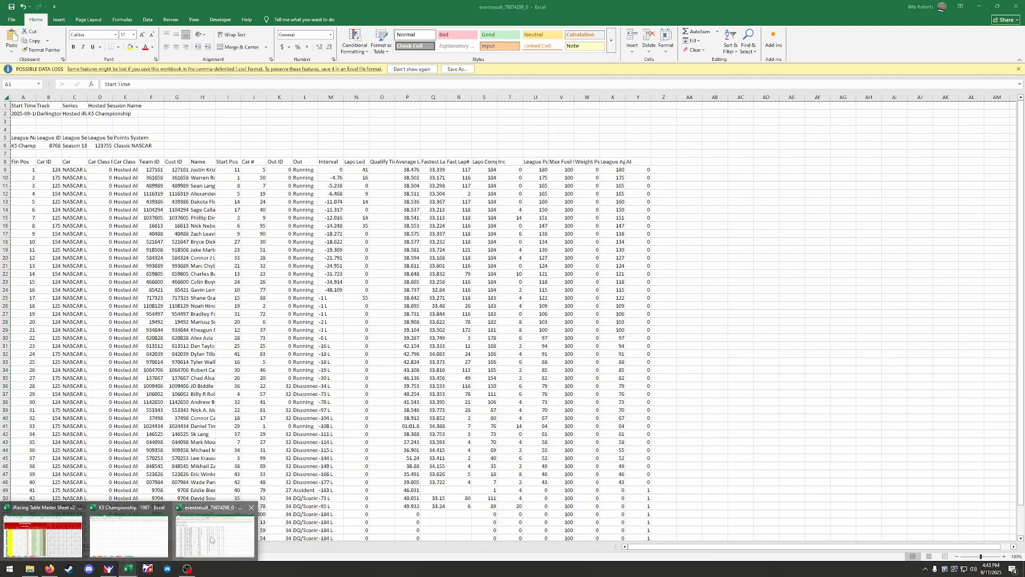
pyautogui.click(211, 540)
pyautogui.hotkey('ctrl', 'a')
pyautogui.hotkey('ctrl', 'c')
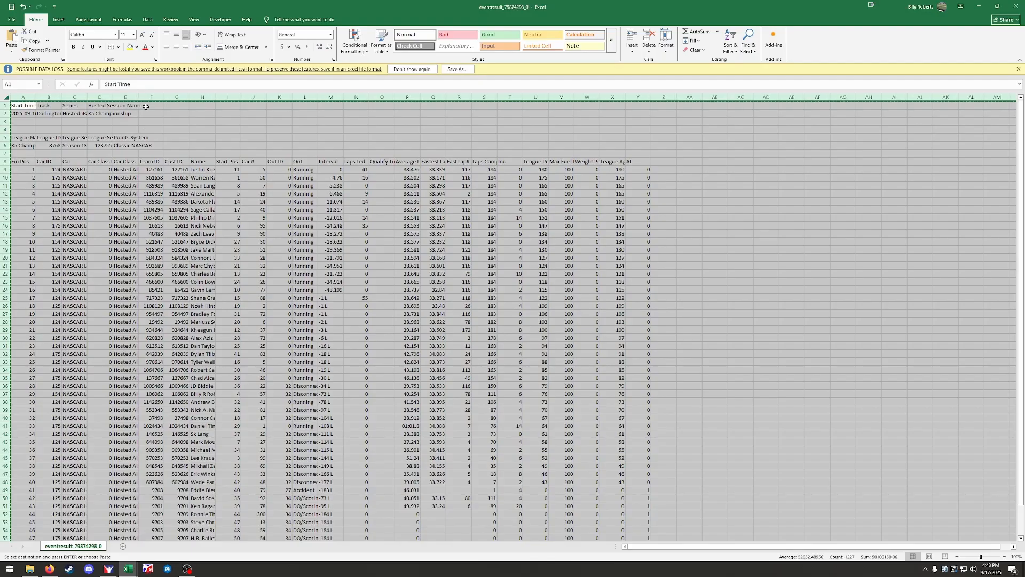
pyautogui.moveTo(23, 105); pyautogui.dragTo(650, 515)
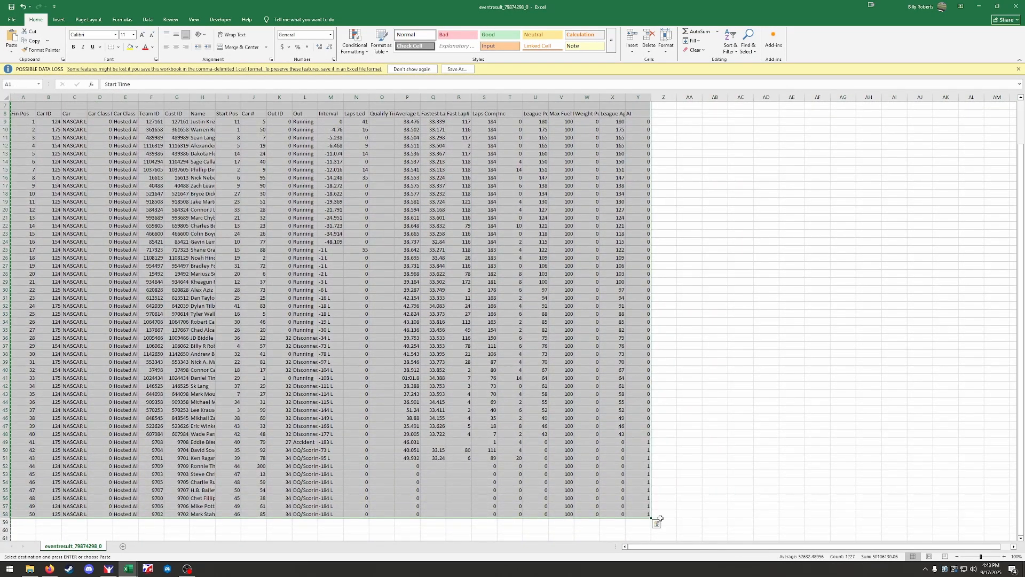
pyautogui.hotkey('ctrl', 'c')
# Paste the copied Darlington results into the Race 5 sheet of the K5 Championship workbook, starting at cell A1
pyautogui.moveTo(123, 570)
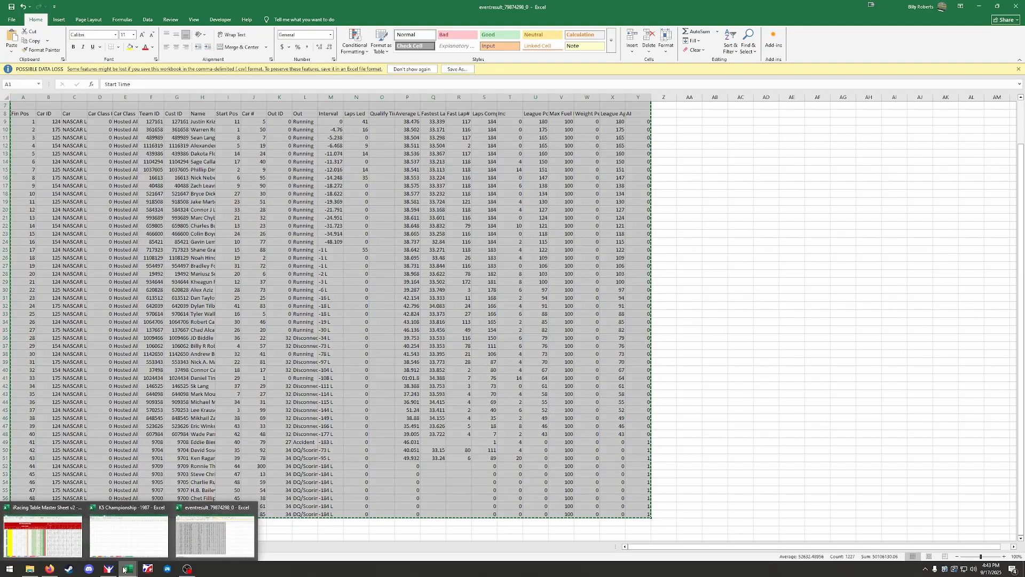
pyautogui.click(129, 534)
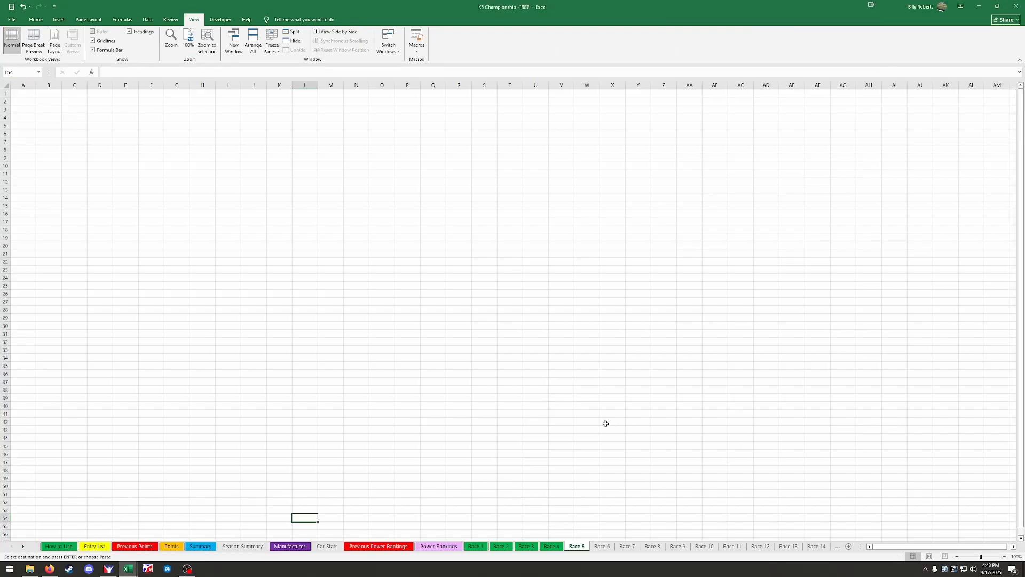
pyautogui.click(23, 94)
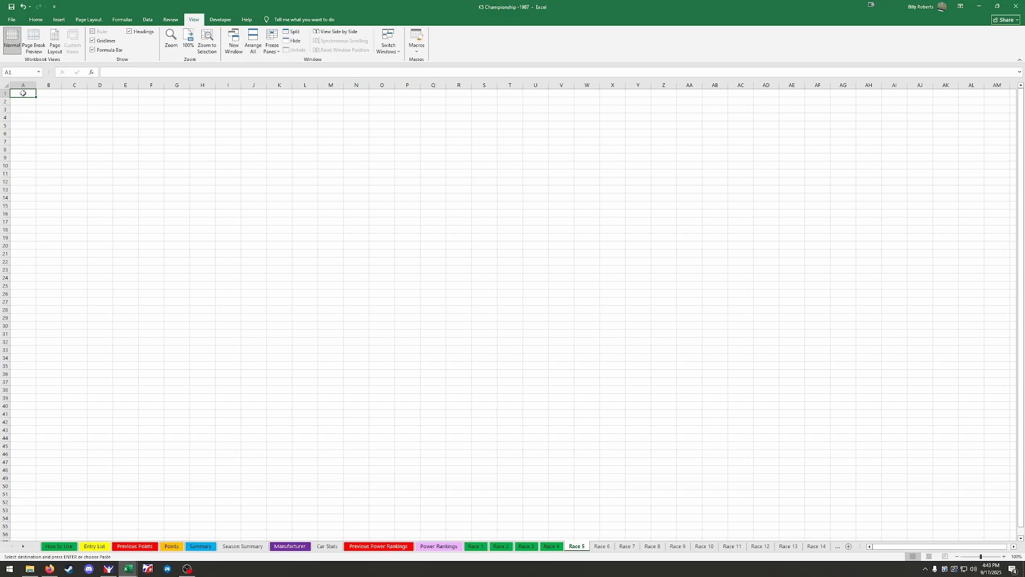
pyautogui.press('Return')
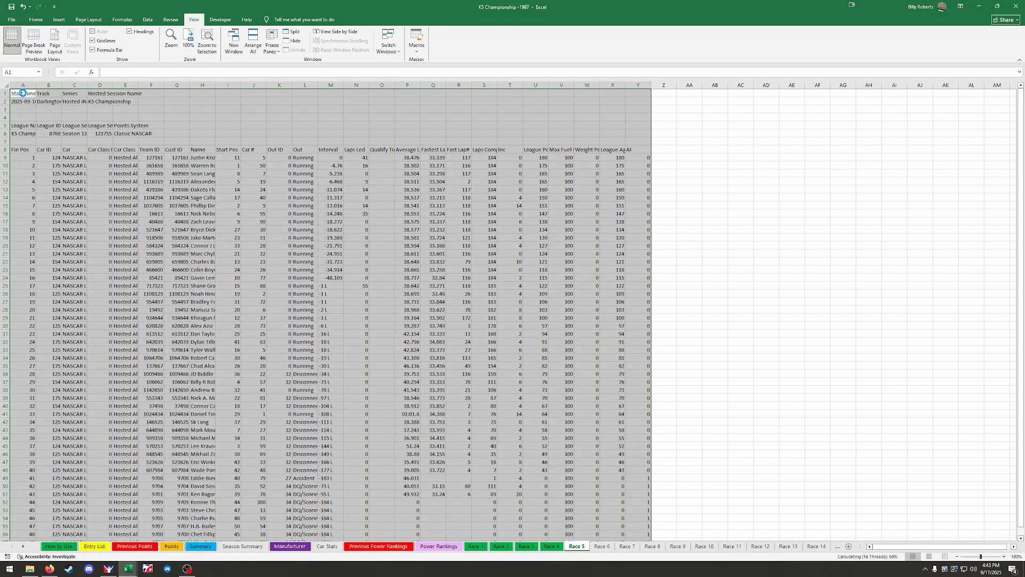
pyautogui.hotkey('ctrl', 'v')
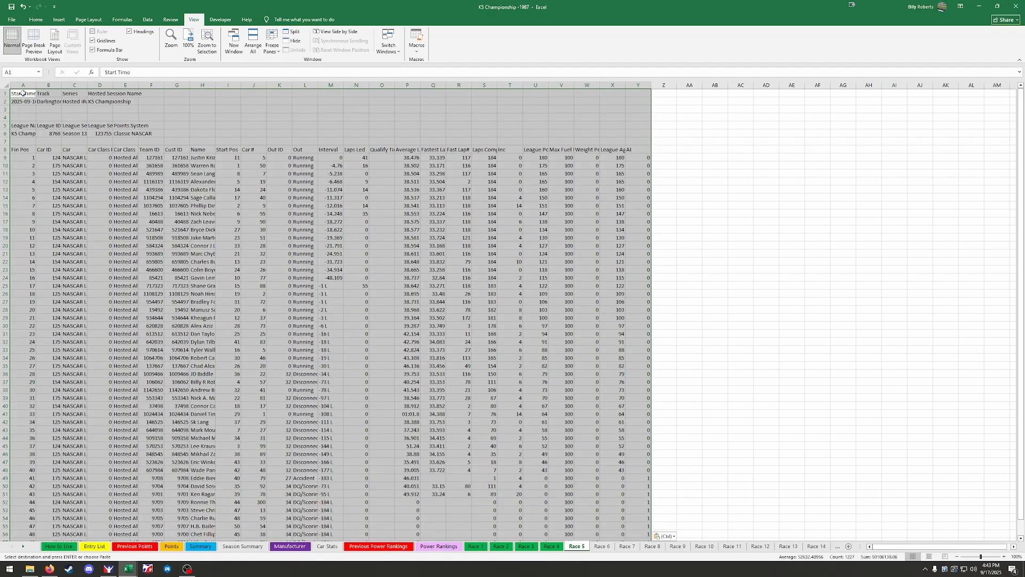
# Examine the race statistics block in Z1:Z12 on the Race 4 sheet
pyautogui.click(551, 546)
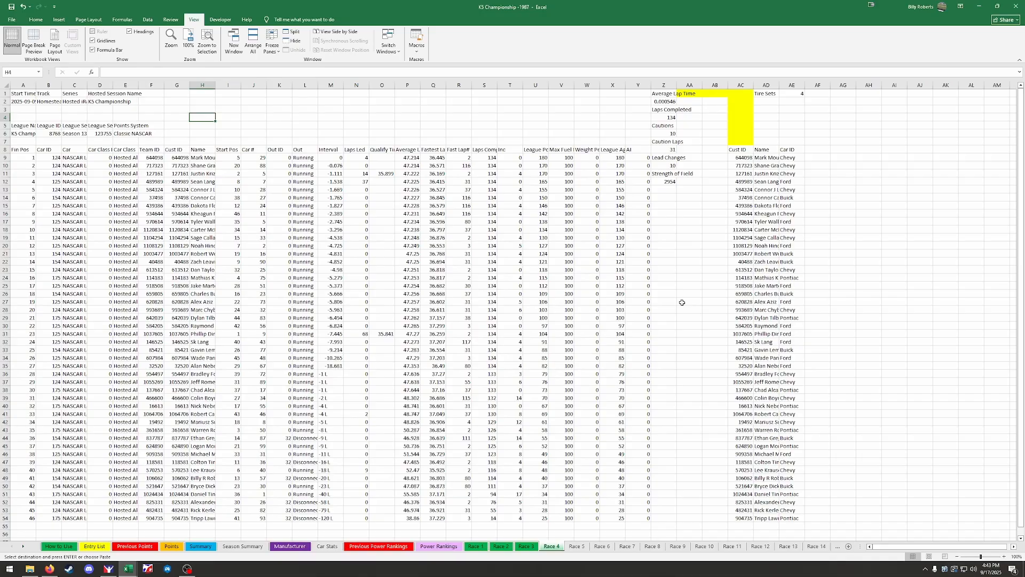
pyautogui.moveTo(665, 95); pyautogui.dragTo(666, 183)
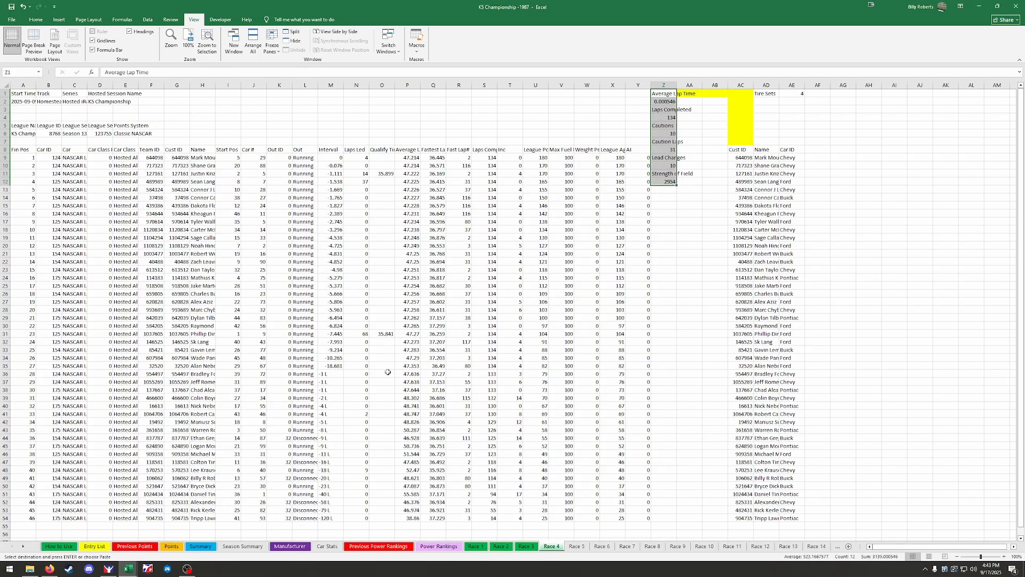
# Switch to iRacing and copy the Darlington race statistics from Average Lap Time through Strength of Field
pyautogui.click(108, 569)
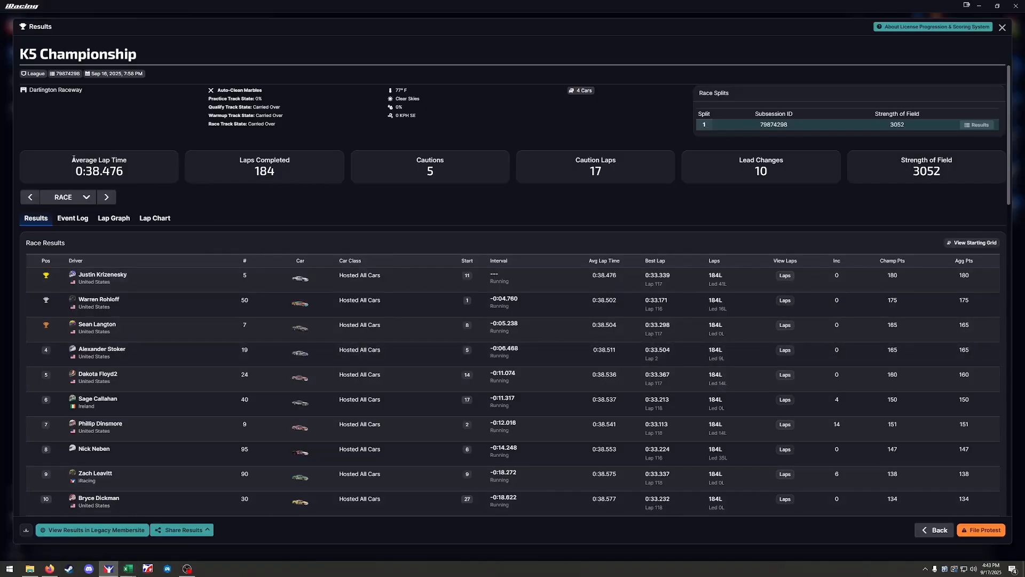
pyautogui.moveTo(73, 159); pyautogui.dragTo(1005, 180)
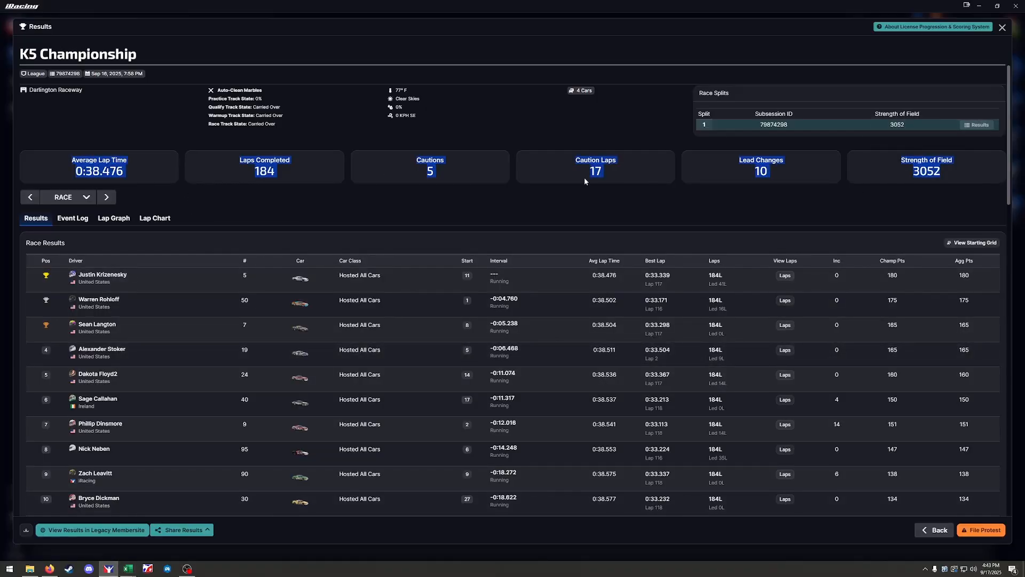
pyautogui.click(72, 161)
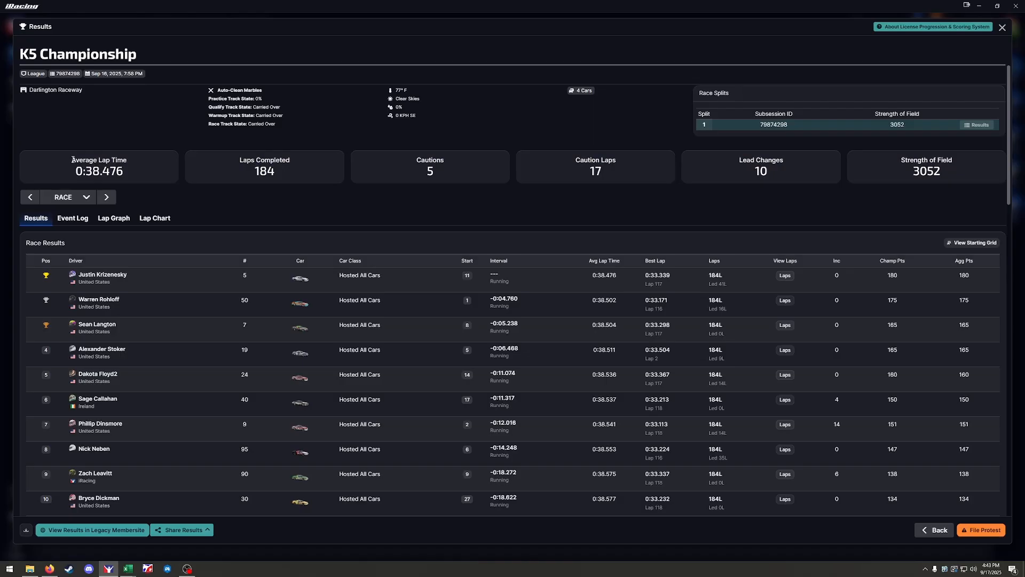
pyautogui.moveTo(72, 160); pyautogui.dragTo(982, 173)
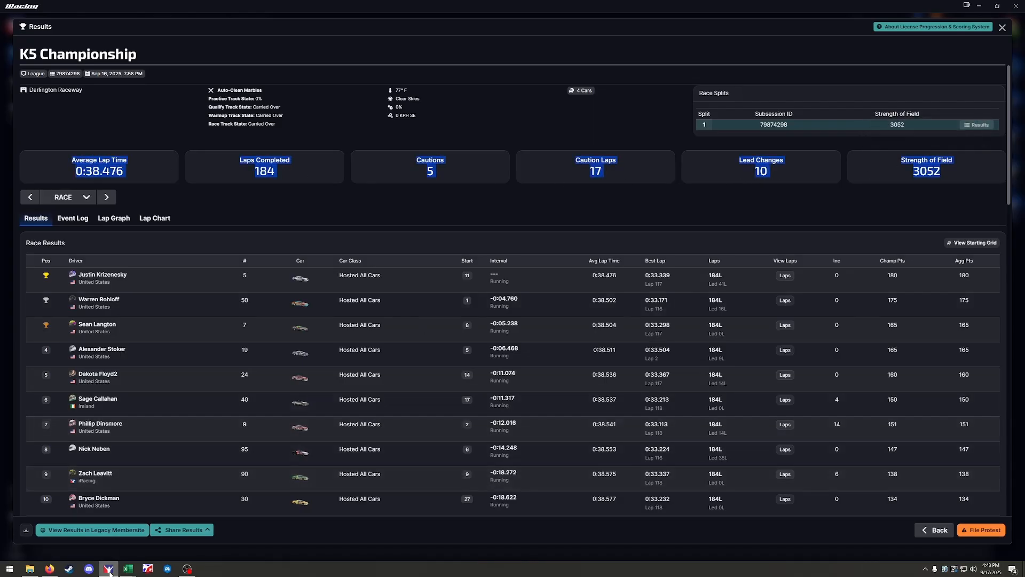
# Return to the K5 Championship -1987 workbook and clear the pasted Darlington results from columns A to Y of the Race 5 sheet
pyautogui.click(128, 568)
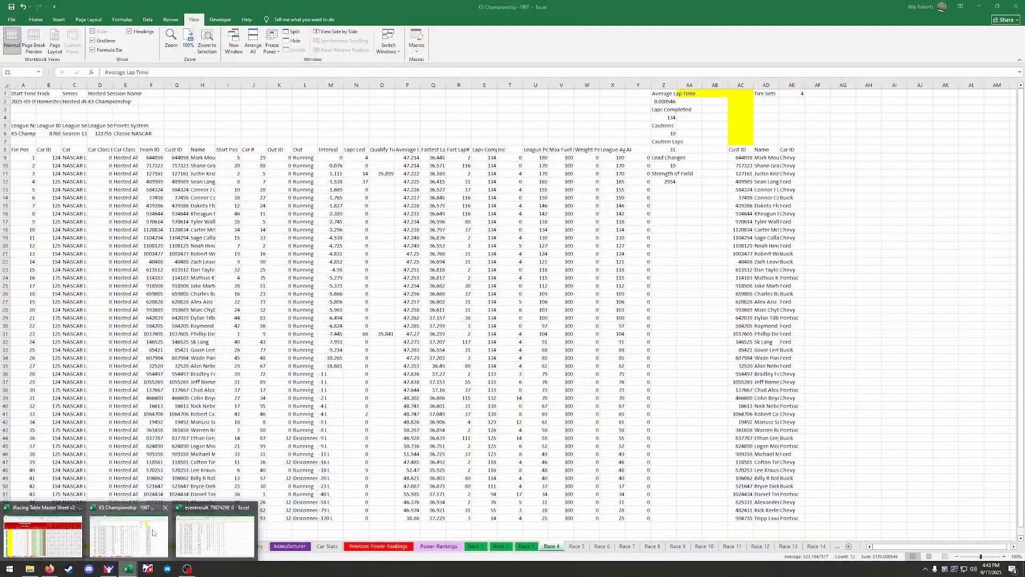
pyautogui.click(152, 532)
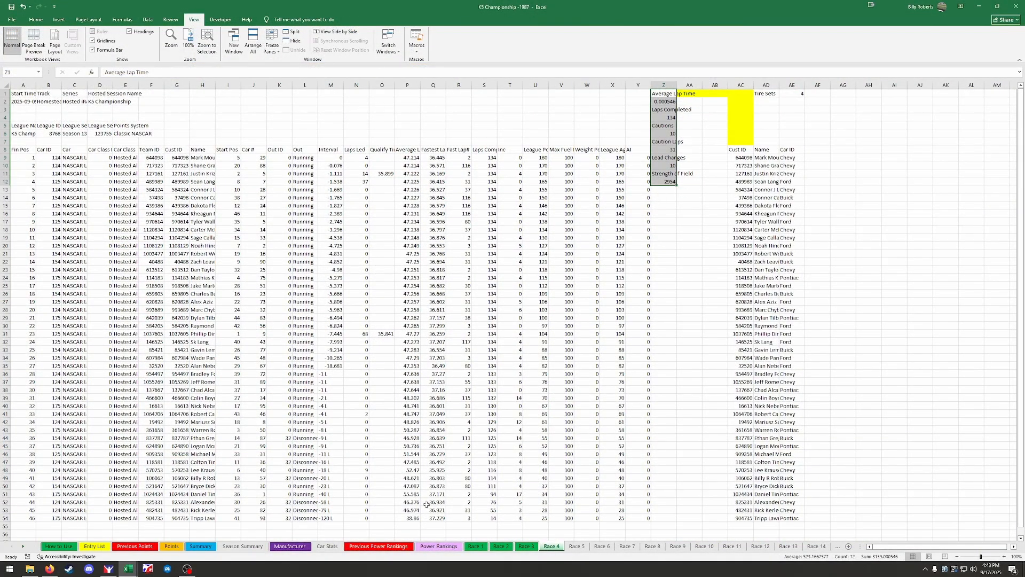
pyautogui.click(577, 546)
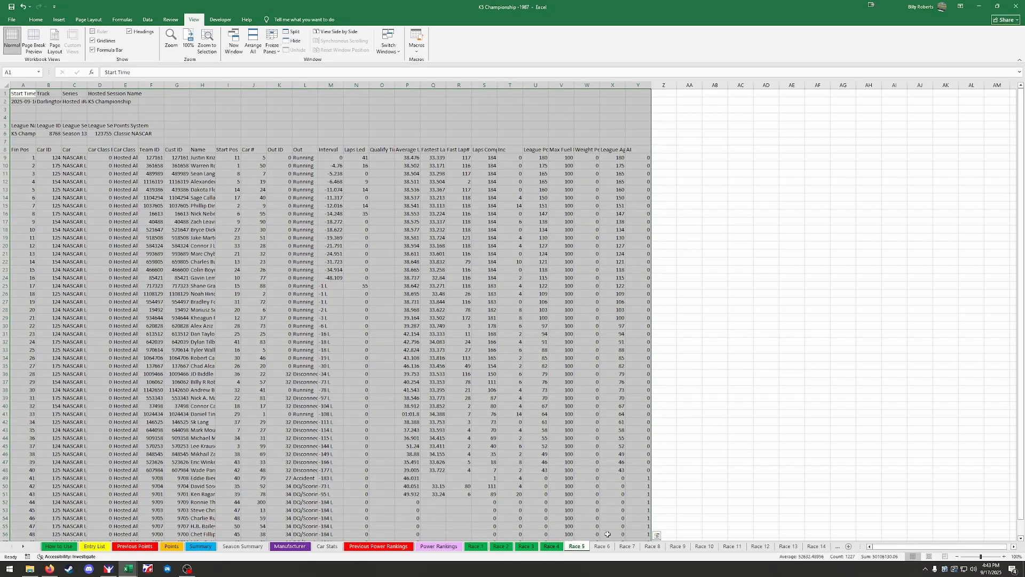
pyautogui.click(714, 389)
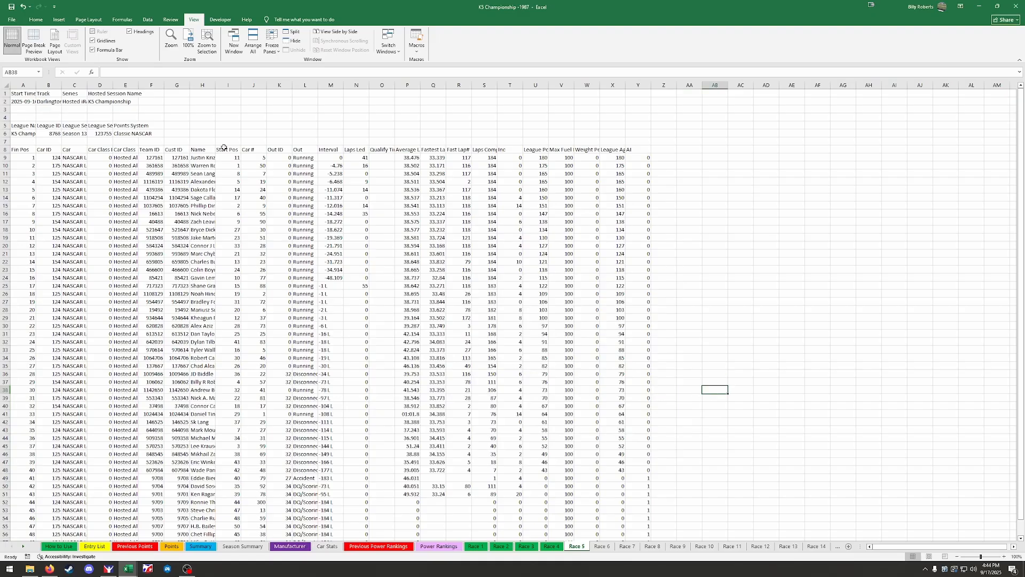
pyautogui.moveTo(20, 95)
pyautogui.mouseDown()
pyautogui.moveTo(218, 236)
pyautogui.moveTo(571, 534)
pyautogui.moveTo(641, 555)
pyautogui.moveTo(645, 574)
pyautogui.mouseUp()
pyautogui.press('Delete')
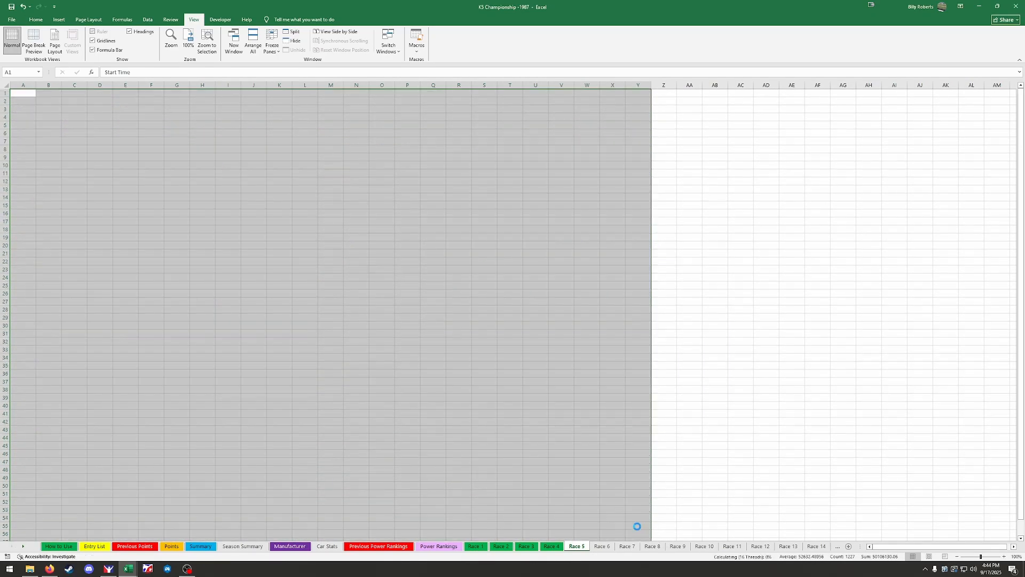
pyautogui.click(312, 453)
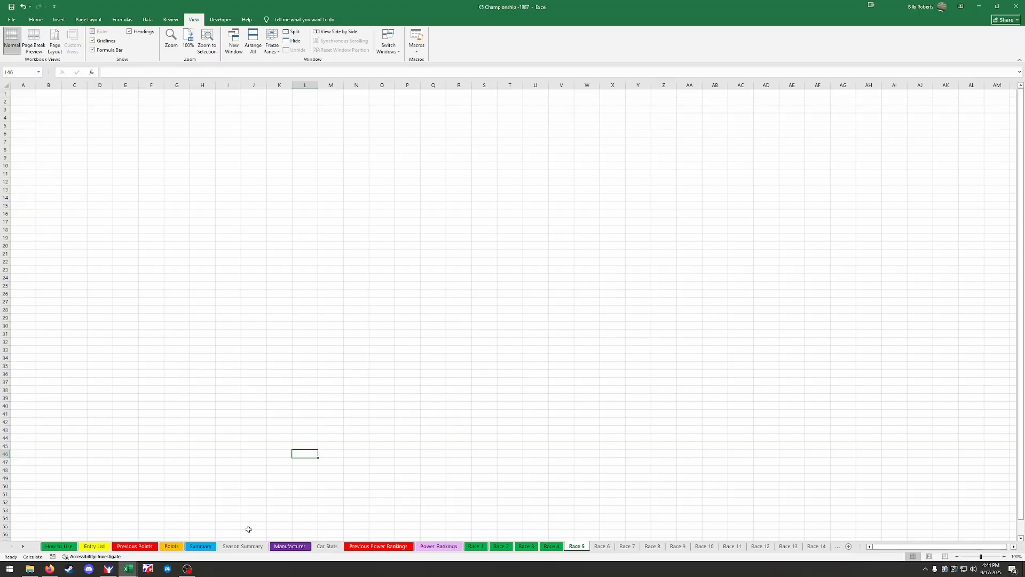
# Copy the drivers' POS through PTS columns from the Points sheet and paste them as values into Previous Points, starting at A5
pyautogui.click(171, 546)
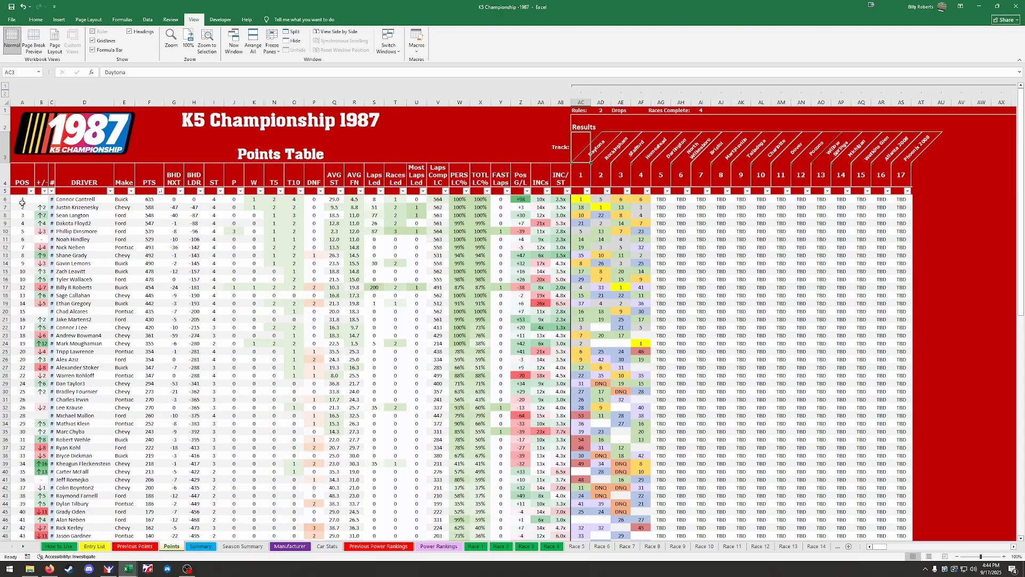
pyautogui.moveTo(21, 200); pyautogui.dragTo(165, 443)
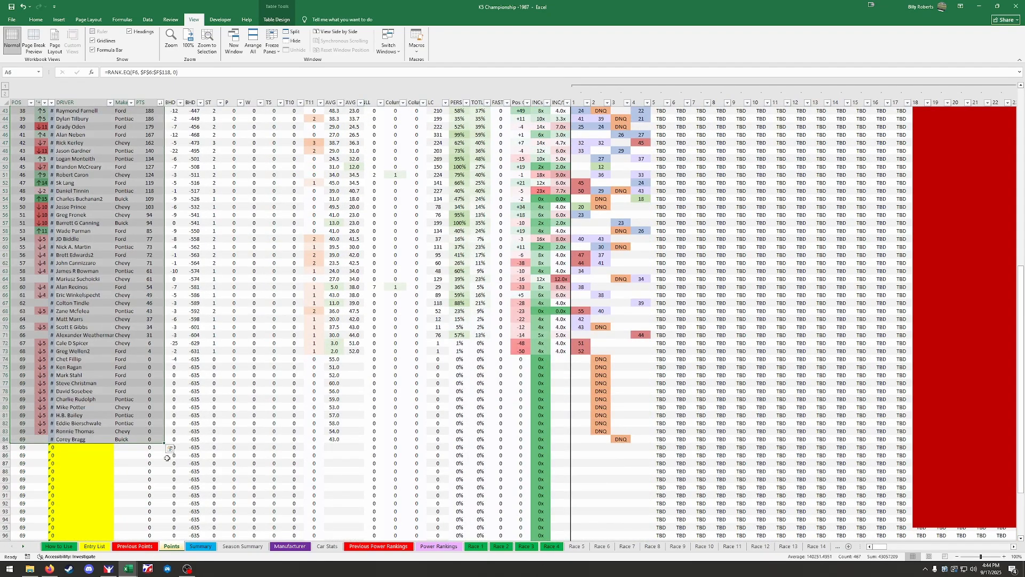
pyautogui.hotkey('ctrl', 'c')
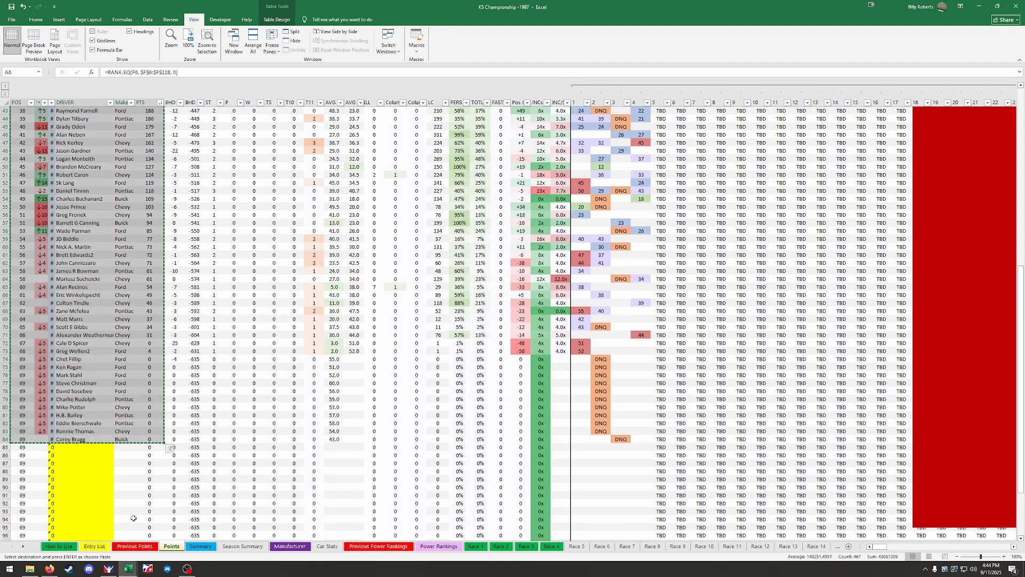
pyautogui.click(136, 547)
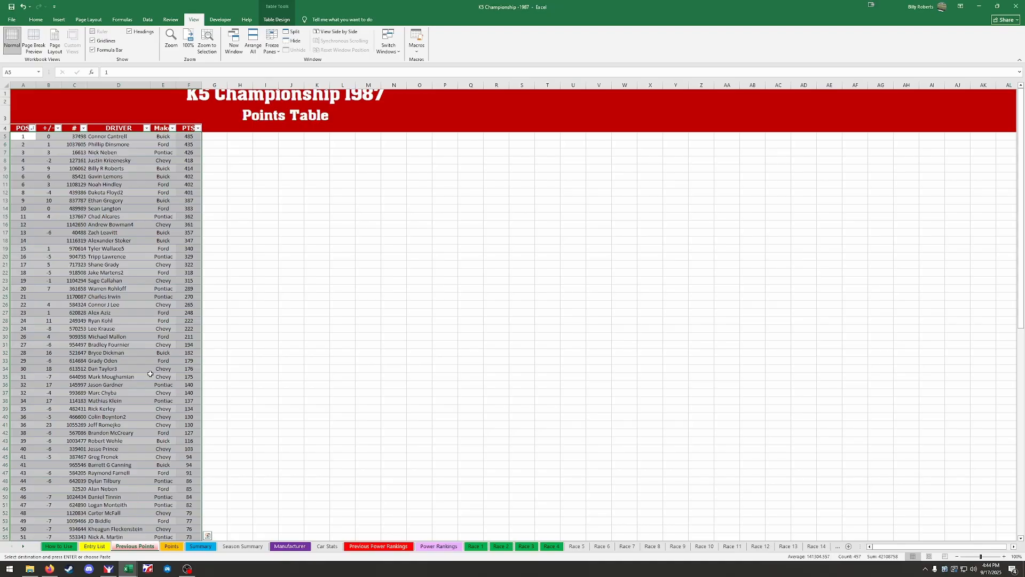
pyautogui.click(25, 137)
pyautogui.rightClick(26, 137)
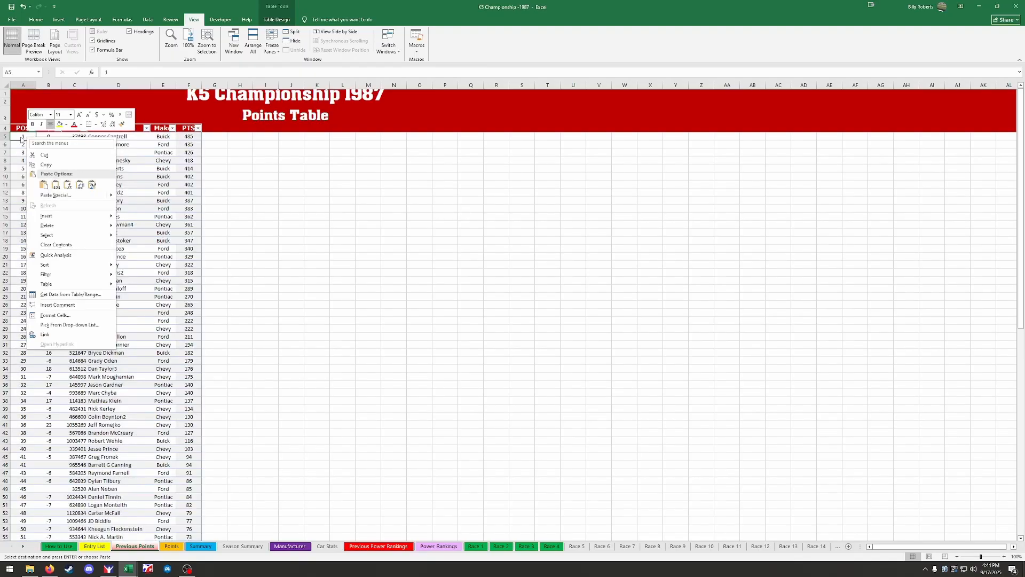
pyautogui.click(57, 186)
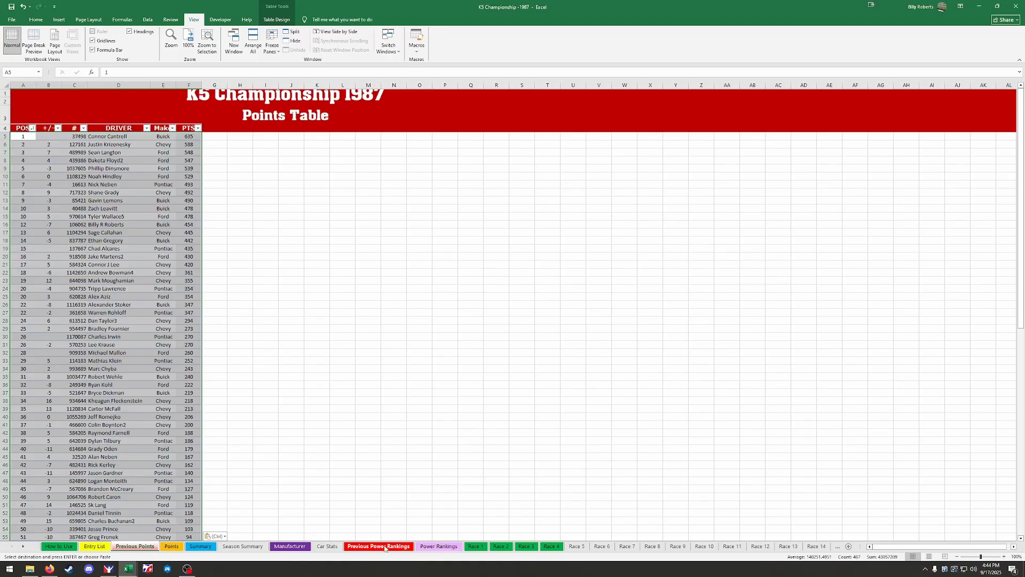
# Copy the drivers' POS through Power Rank columns from Power Rankings and paste them as values into Previous Power Rankings, starting at A5
pyautogui.click(439, 545)
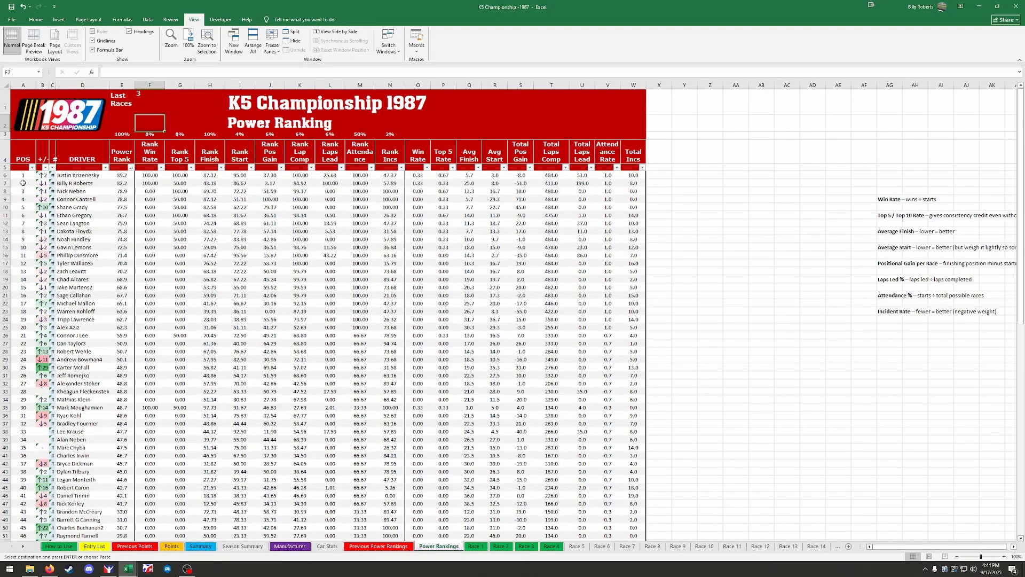
pyautogui.moveTo(20, 175); pyautogui.dragTo(124, 426)
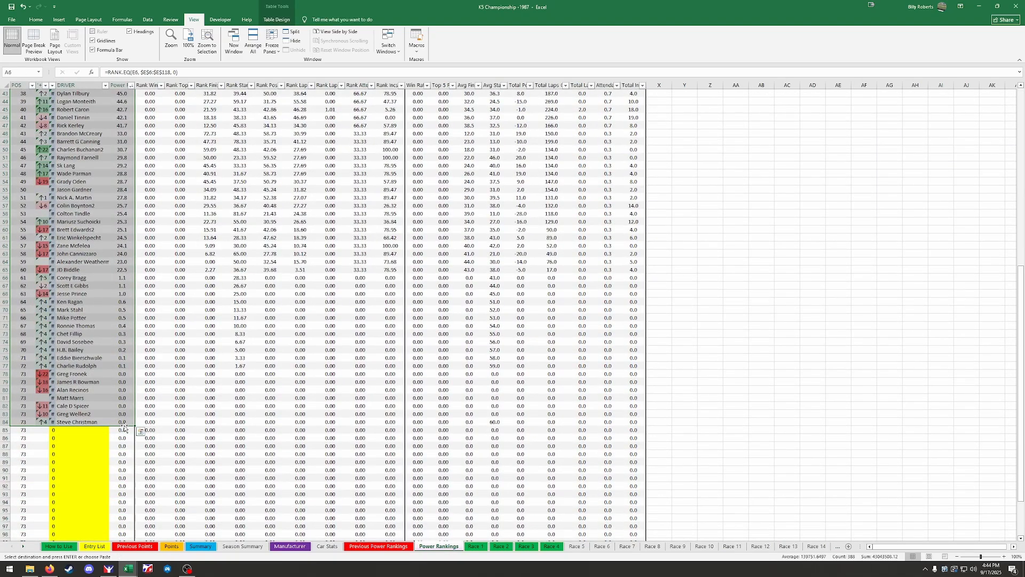
pyautogui.click(379, 546)
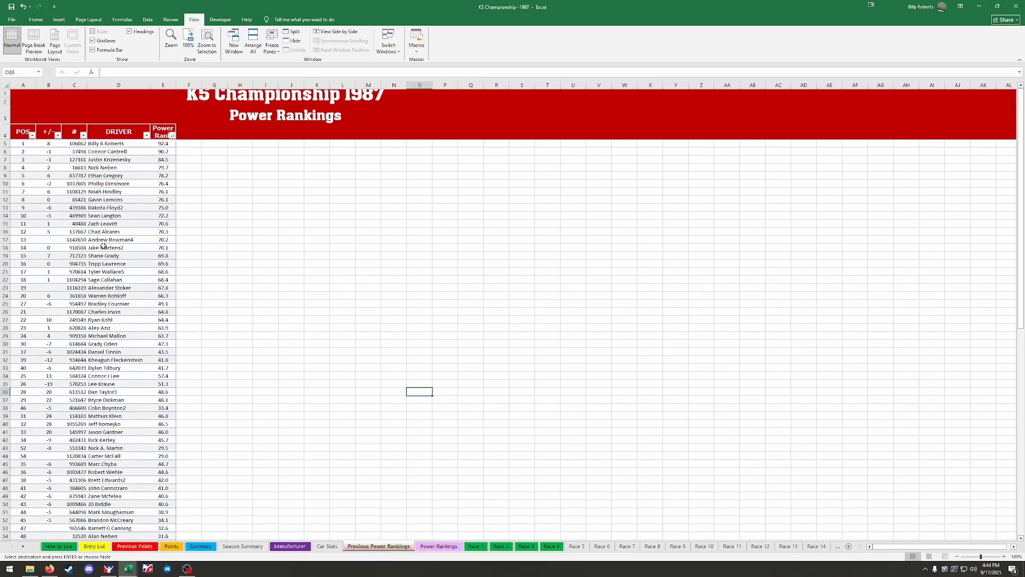
pyautogui.click(24, 145)
pyautogui.rightClick(24, 144)
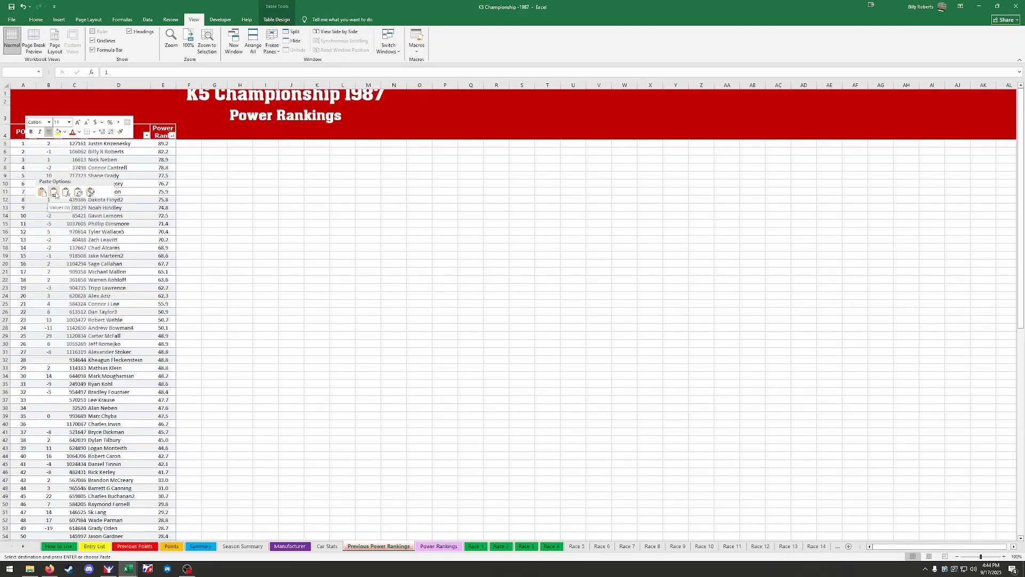
pyautogui.click(54, 193)
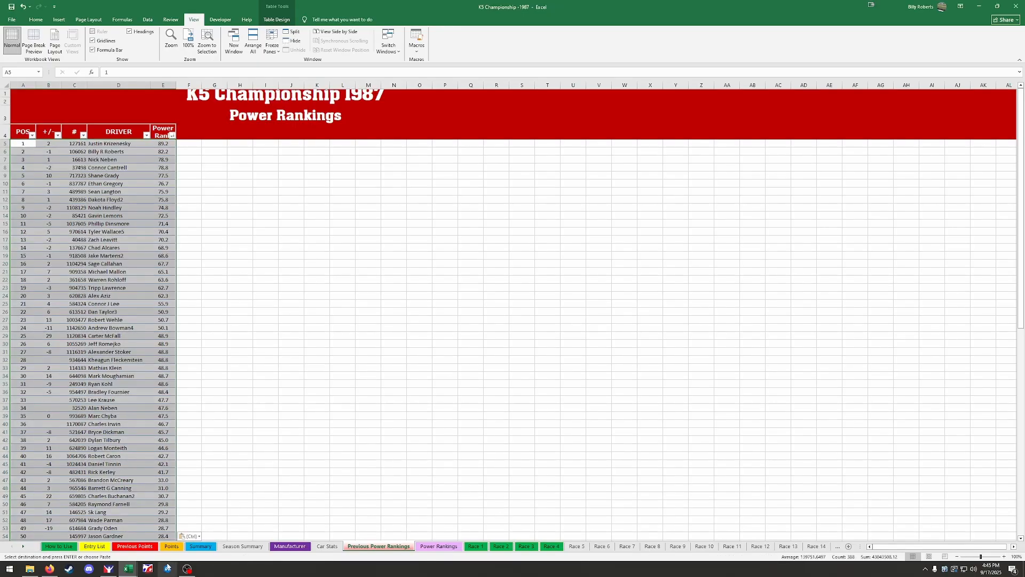
# Switch to the event result CSV and copy its full Darlington results range, A1:Y58
pyautogui.click(130, 572)
pyautogui.click(214, 542)
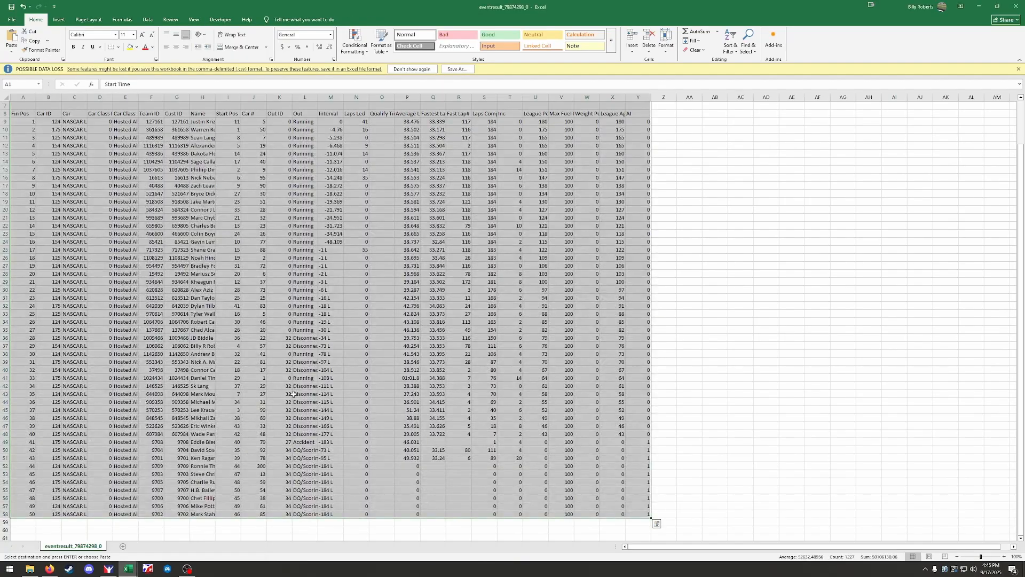
pyautogui.scroll(2, 782, 266)
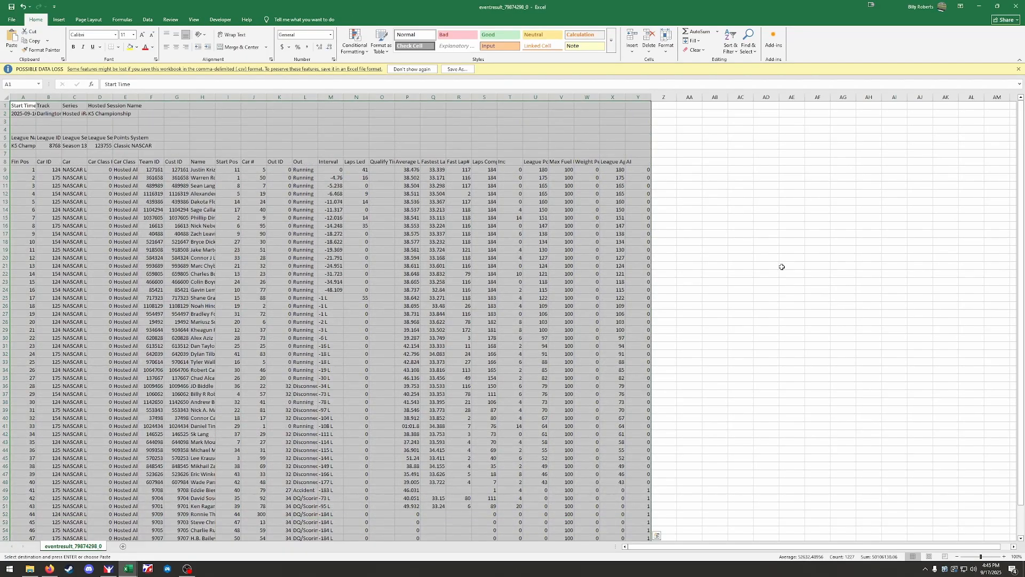
pyautogui.click(730, 211)
pyautogui.moveTo(19, 105); pyautogui.dragTo(647, 532)
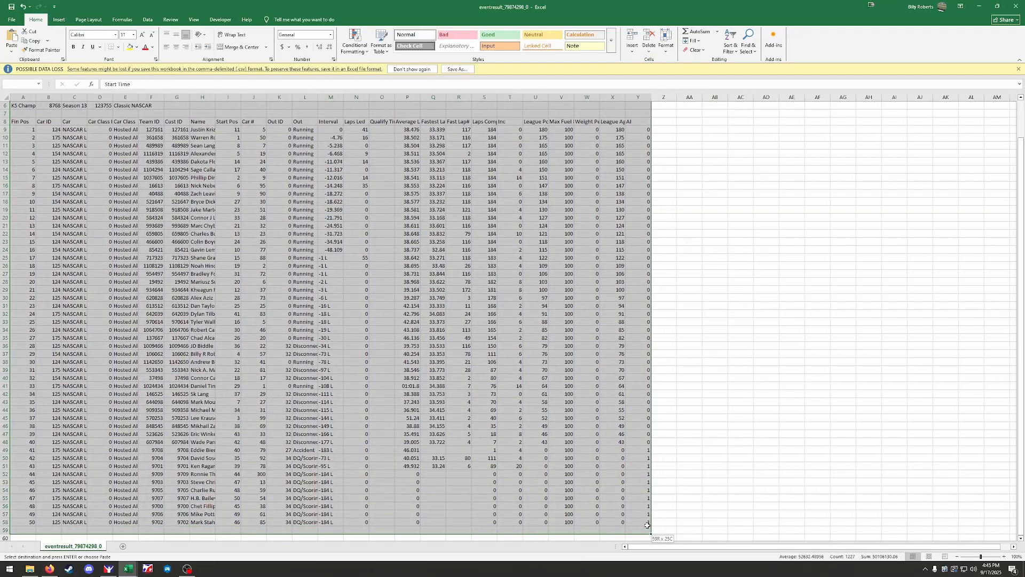
pyautogui.hotkey('ctrl', 'c')
# Paste the copied results into the empty Race 5 sheet of the K5 Championship workbook, starting at cell A1
pyautogui.click(124, 571)
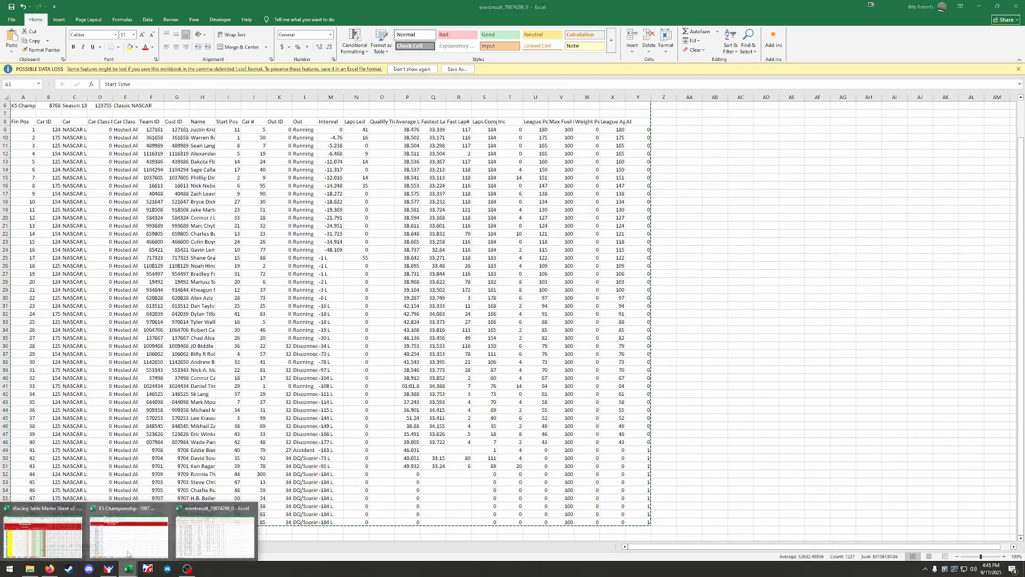
pyautogui.click(128, 526)
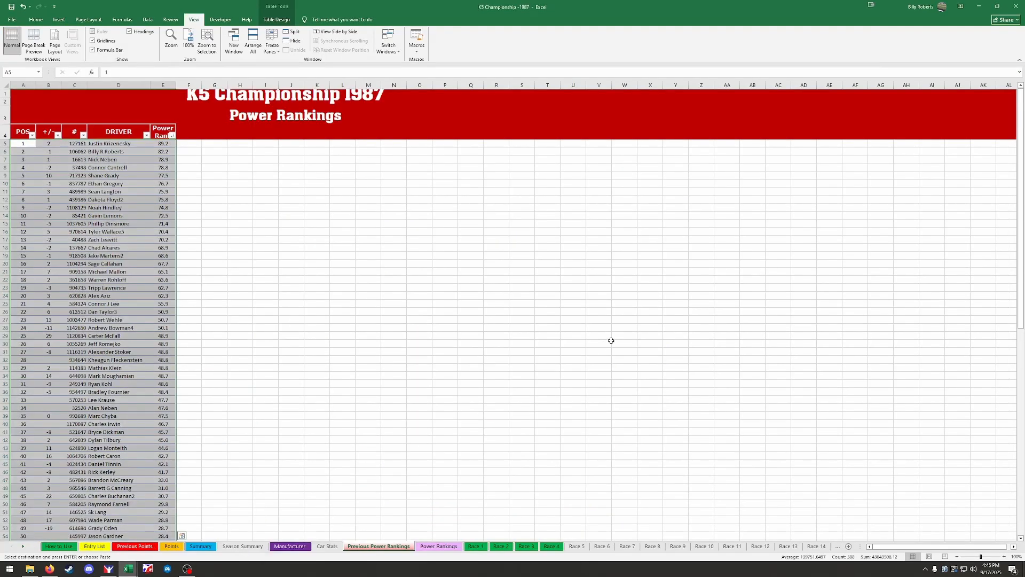
pyautogui.click(577, 545)
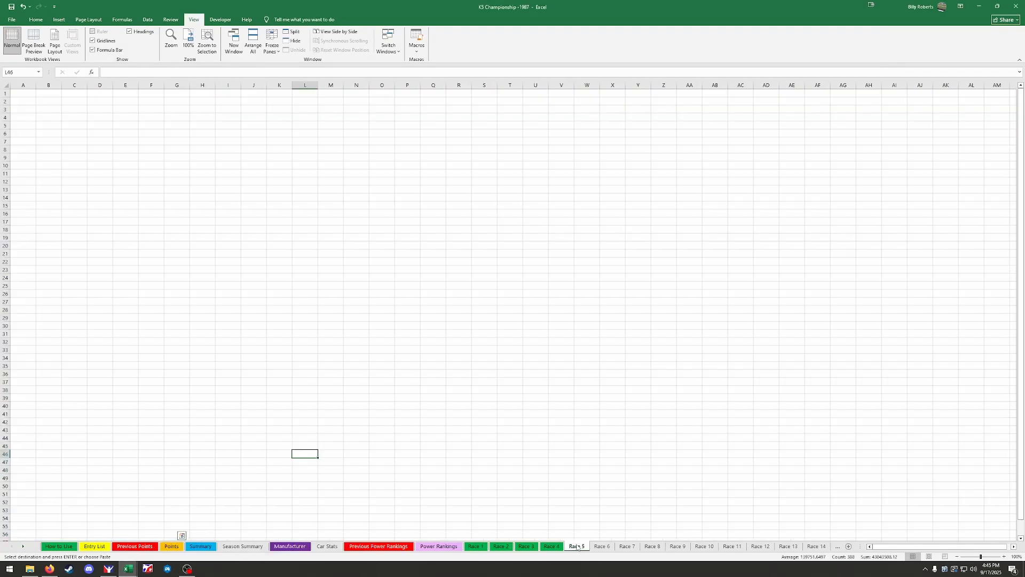
pyautogui.click(23, 93)
pyautogui.press('Return')
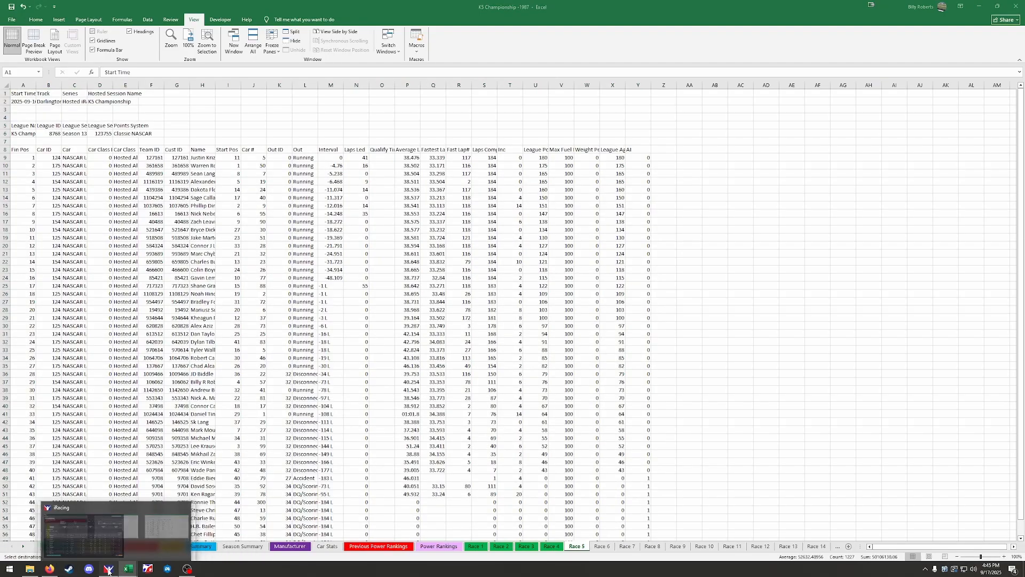
# Go back to the iRacing results page and copy the six race statistics, Average Lap Time to Strength of Field
pyautogui.click(108, 570)
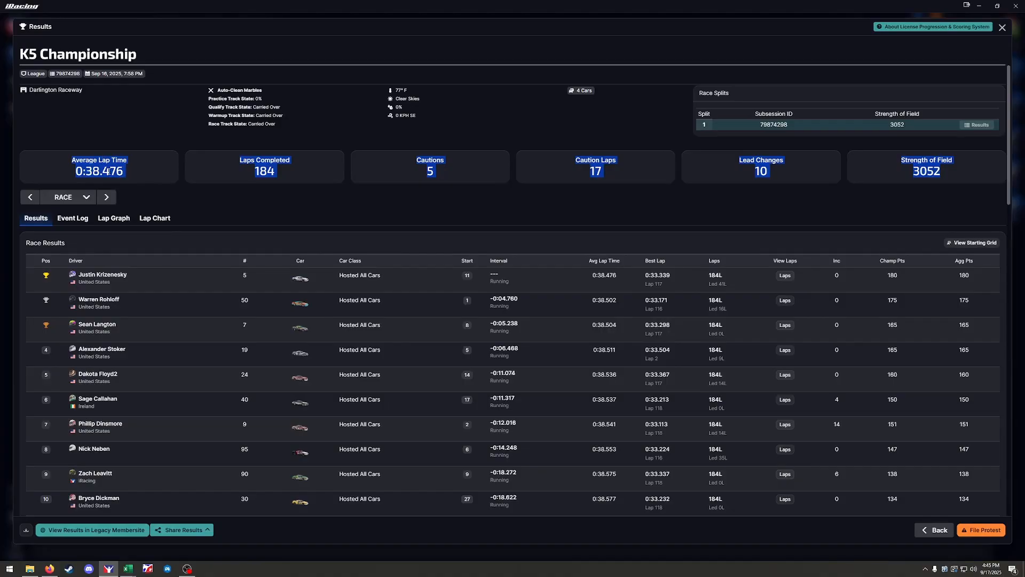
pyautogui.click(73, 159)
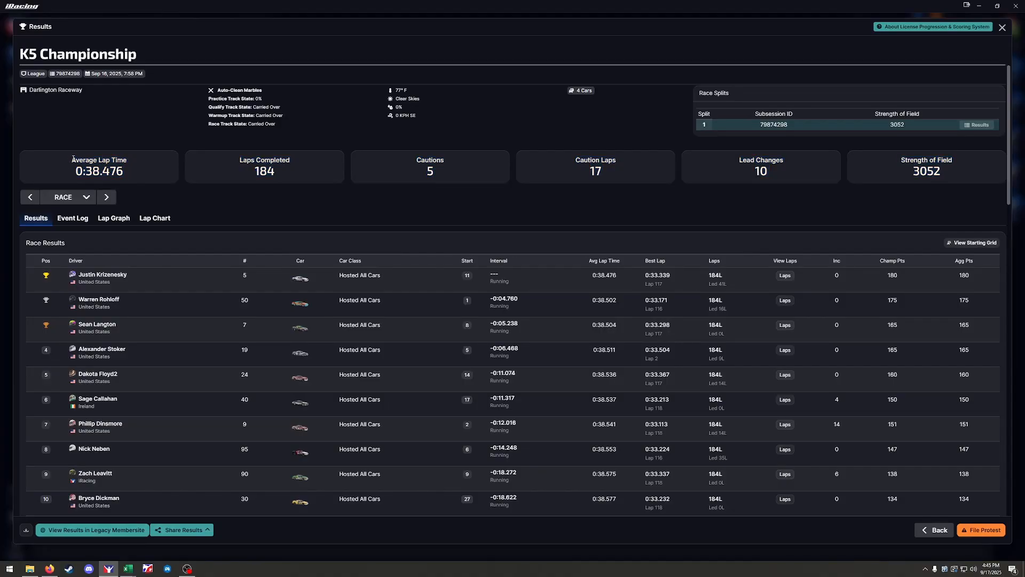
pyautogui.moveTo(73, 160); pyautogui.dragTo(953, 177)
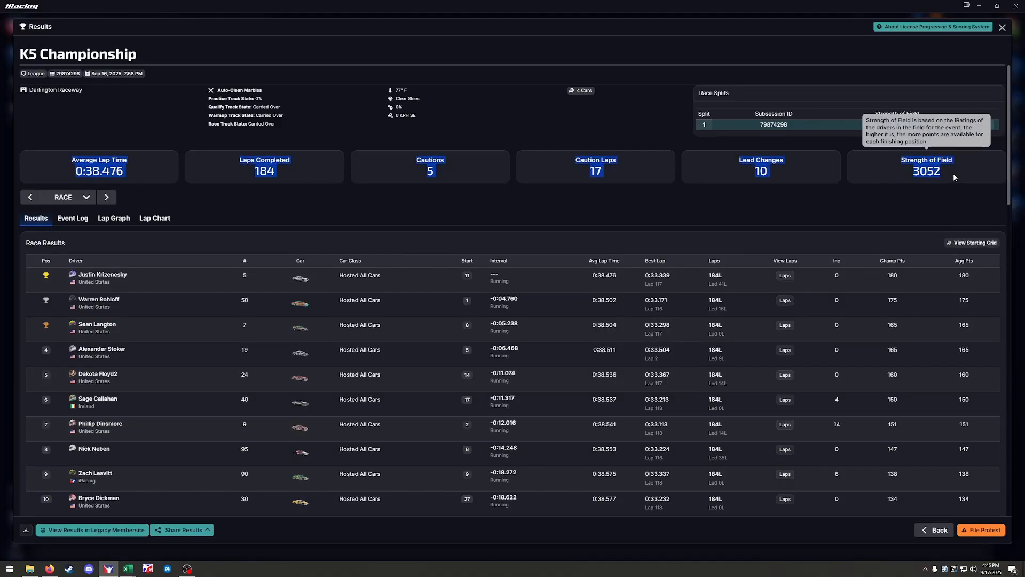
# Check the statistics block's location on the Race 4 sheet and paste the copied iRacing statistics into Race 5, starting at cell Z1
pyautogui.click(129, 568)
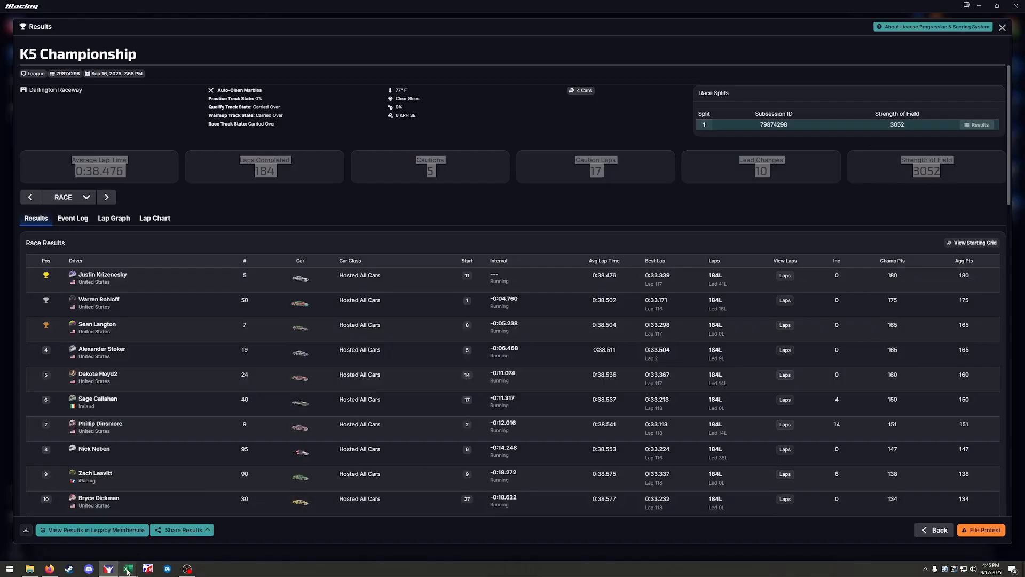
pyautogui.click(99, 540)
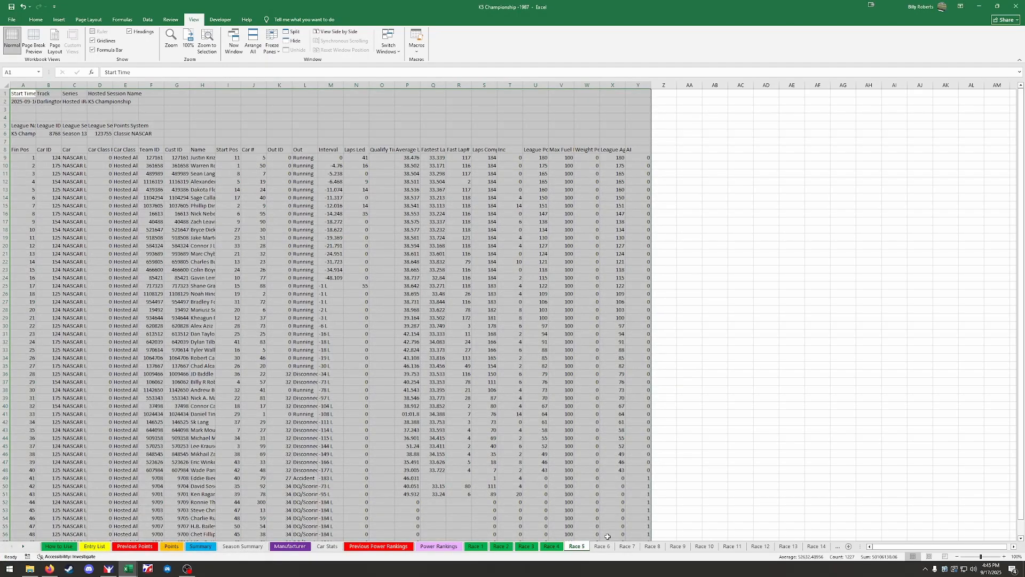
pyautogui.click(551, 546)
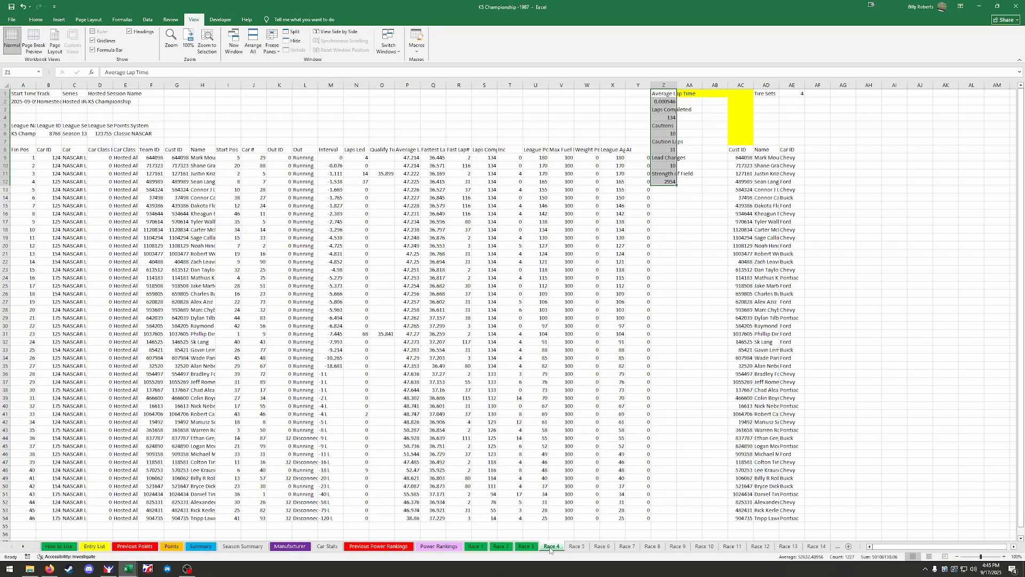
pyautogui.click(579, 546)
pyautogui.click(663, 93)
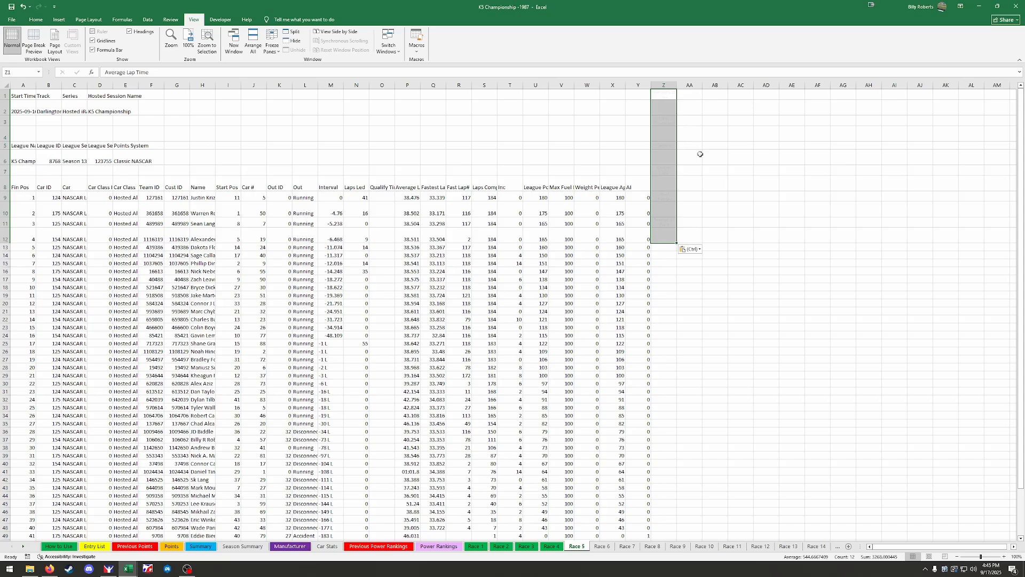
# Apply the Normal cell style to the pasted race statistics in Z1:Z12 of the Race 5 sheet
pyautogui.click(36, 20)
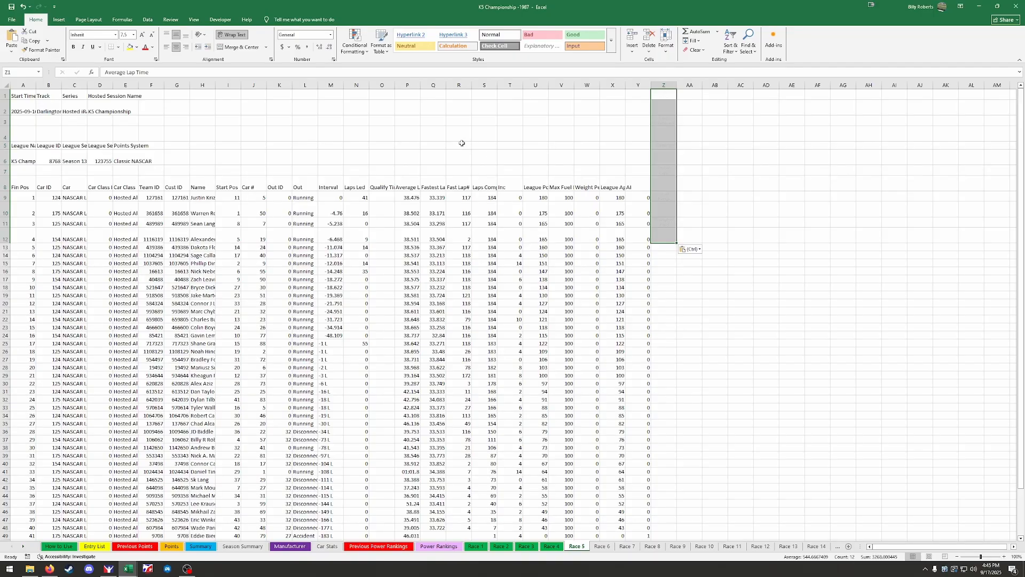
pyautogui.click(496, 35)
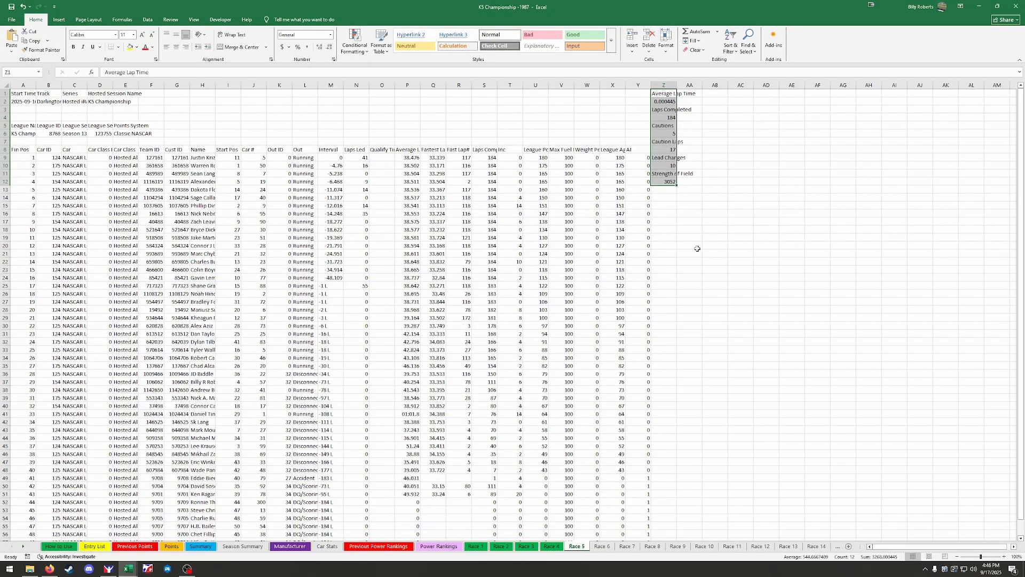
pyautogui.click(716, 453)
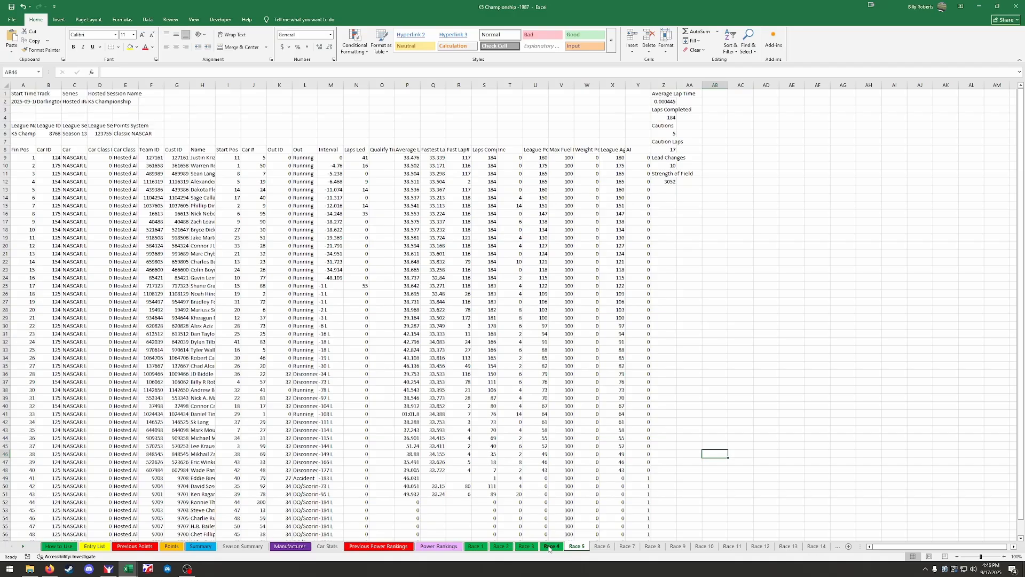
# Copy the helper block AA1:AE9, with the Tire Sets entry and first formula row, from Race 4 into Race 5 at AA1
pyautogui.click(550, 547)
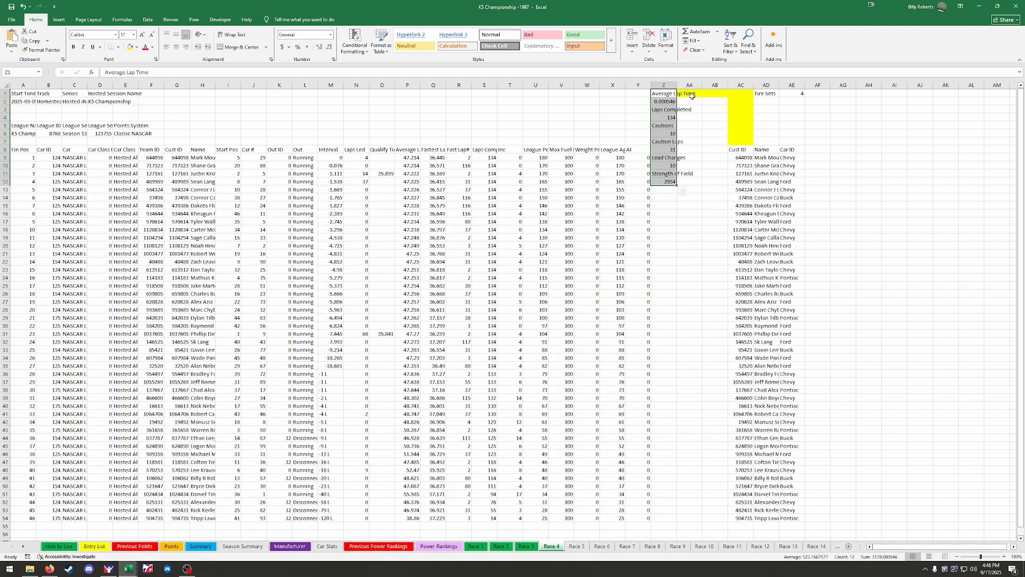
pyautogui.moveTo(689, 94); pyautogui.dragTo(792, 141)
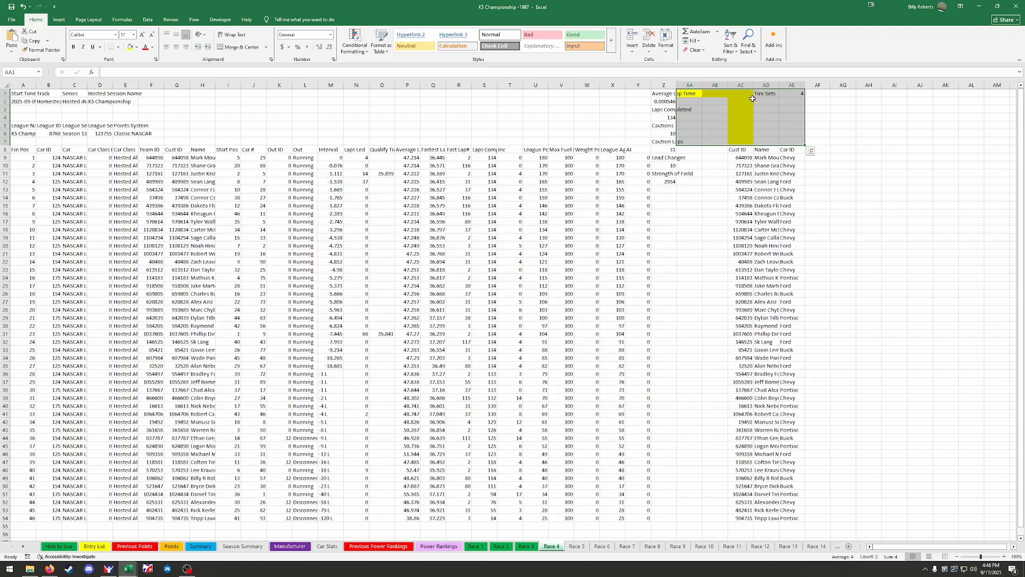
pyautogui.hotkey('ctrl', 'c')
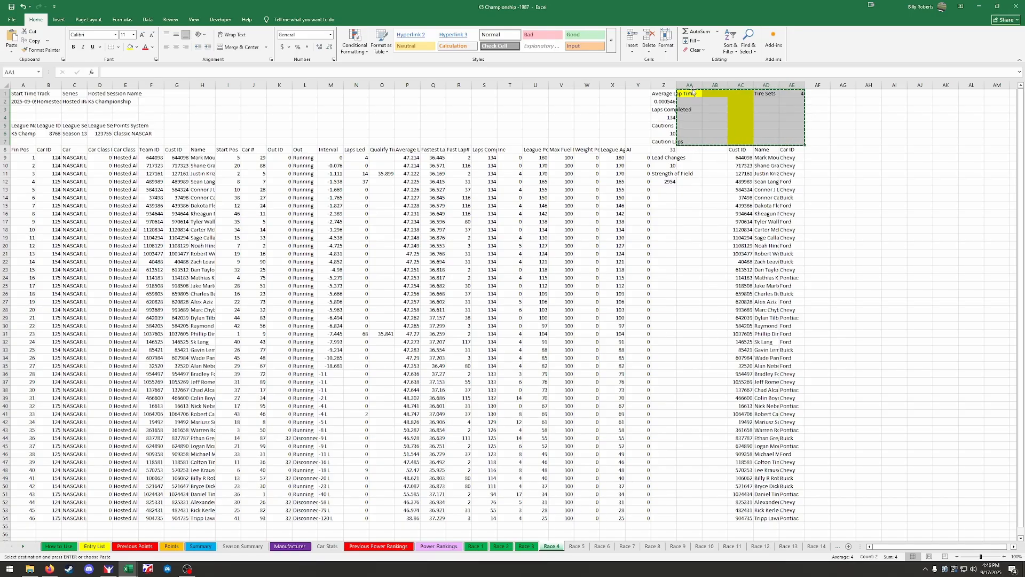
pyautogui.moveTo(691, 94); pyautogui.dragTo(797, 154)
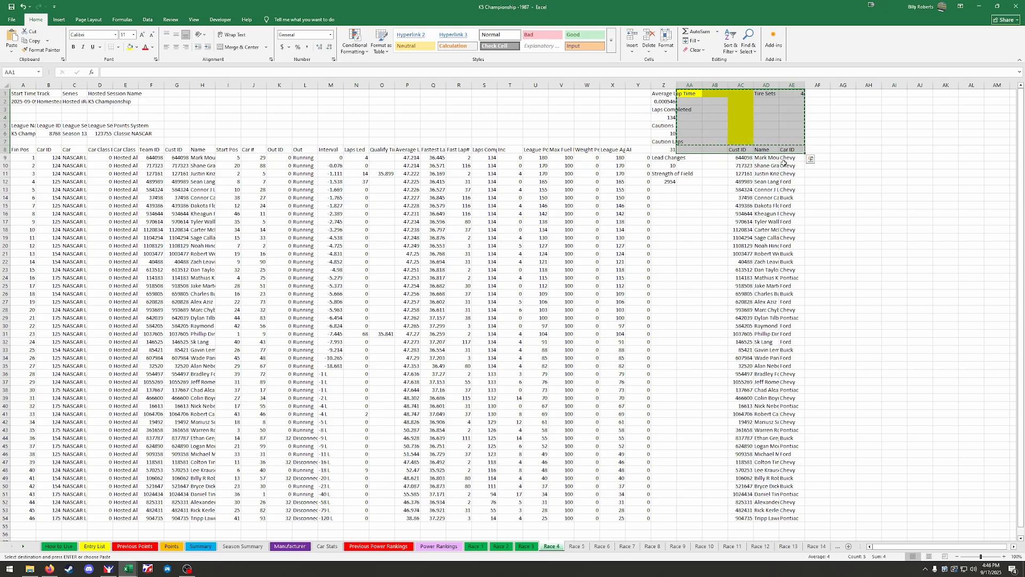
pyautogui.moveTo(703, 96); pyautogui.dragTo(795, 158)
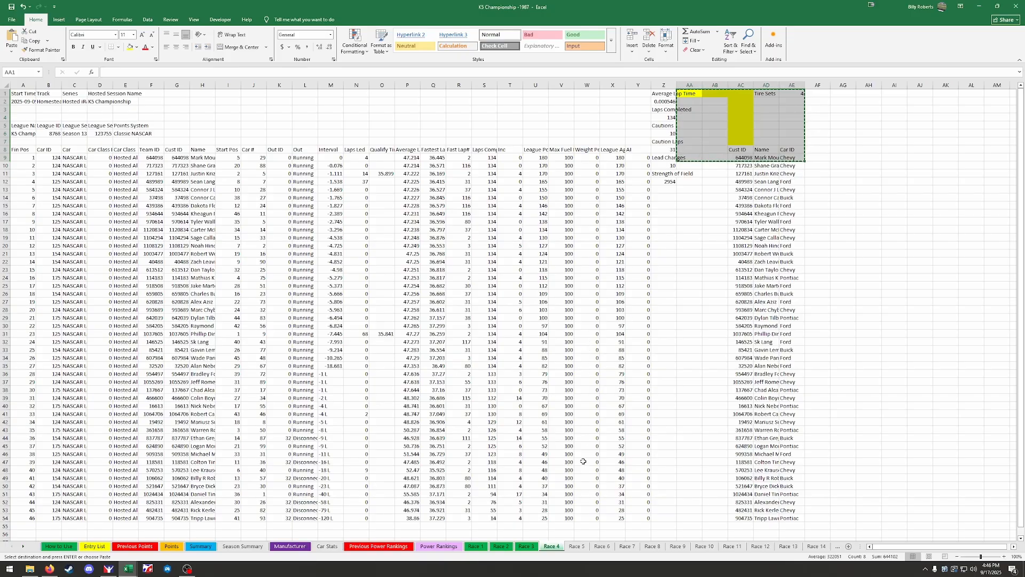
pyautogui.click(576, 547)
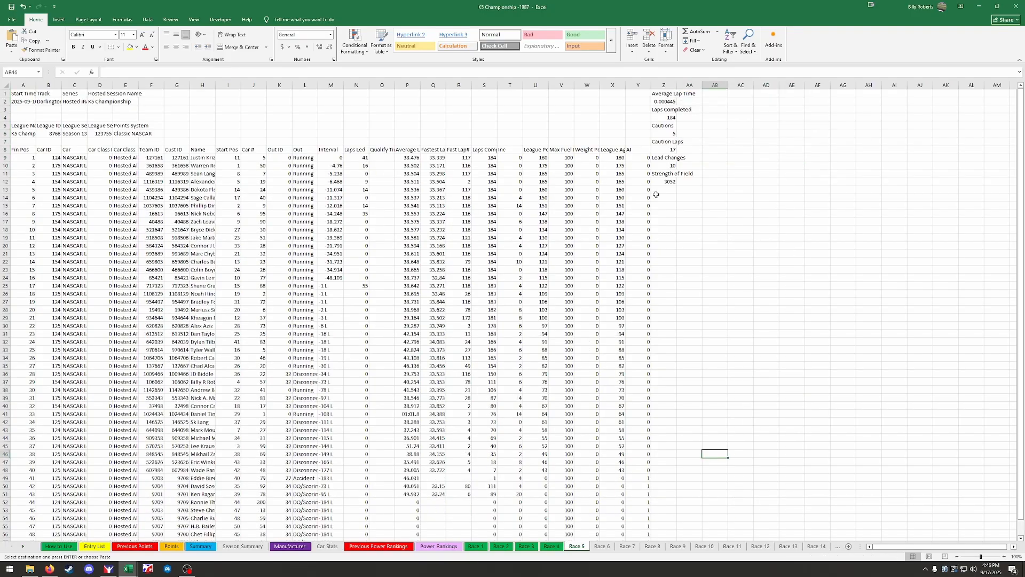
pyautogui.click(684, 94)
pyautogui.hotkey('ctrl', 'v')
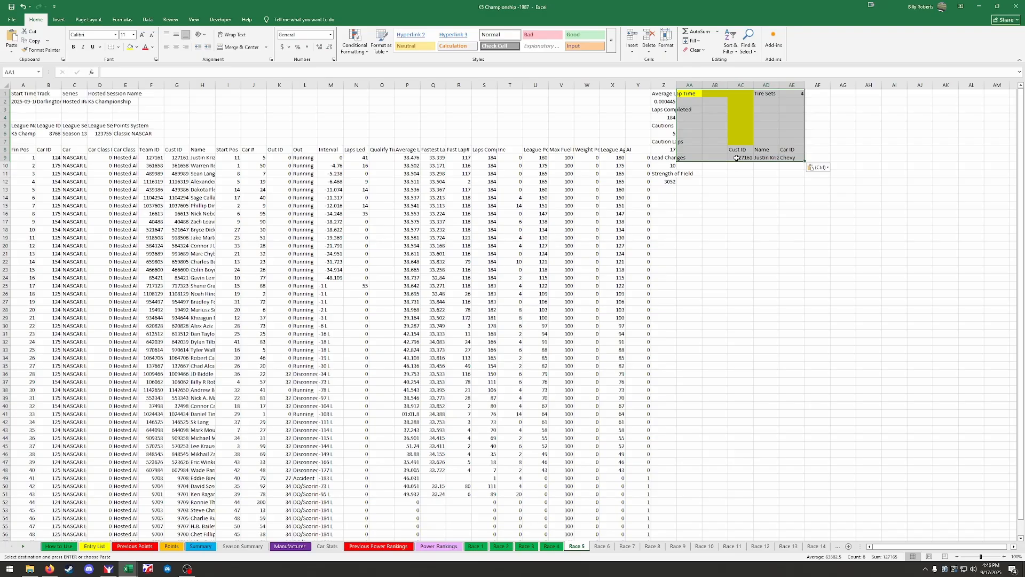
# Examine the formulas in the first Cust ID, Name and Car ID cells, AC9 to AE9, on Race 5
pyautogui.click(737, 158)
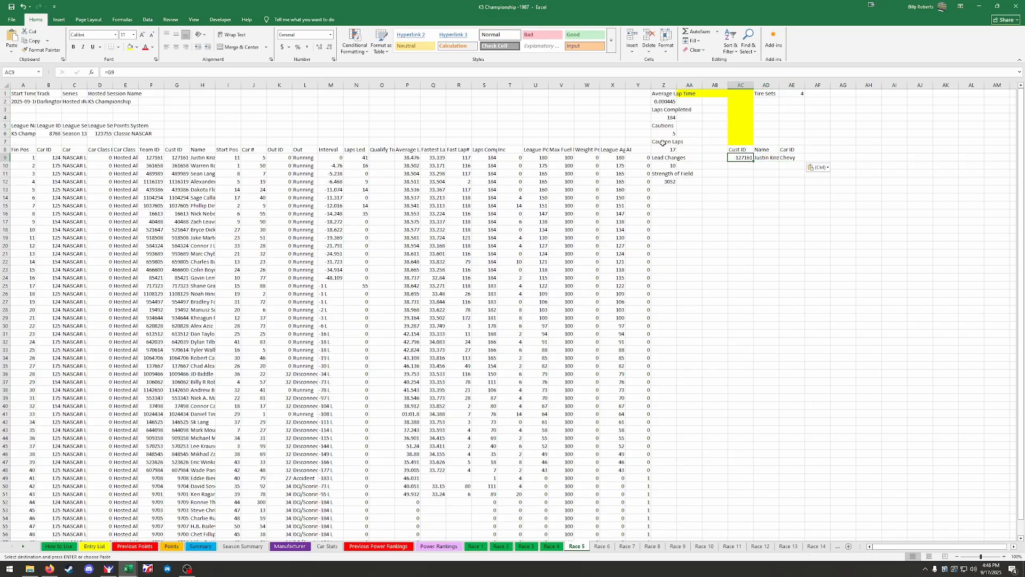
pyautogui.press('F2')
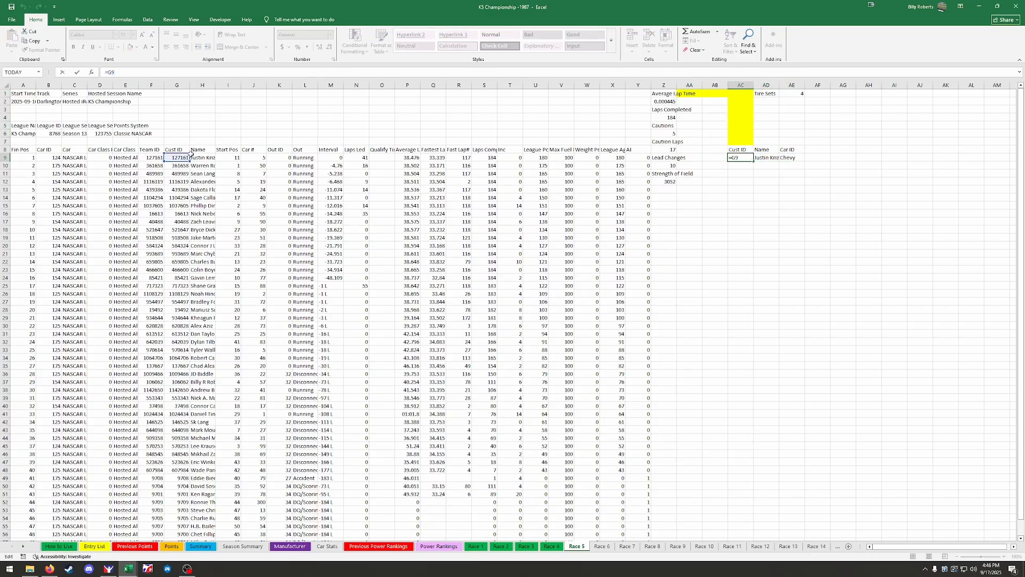
pyautogui.press('Return')
pyautogui.click(766, 158)
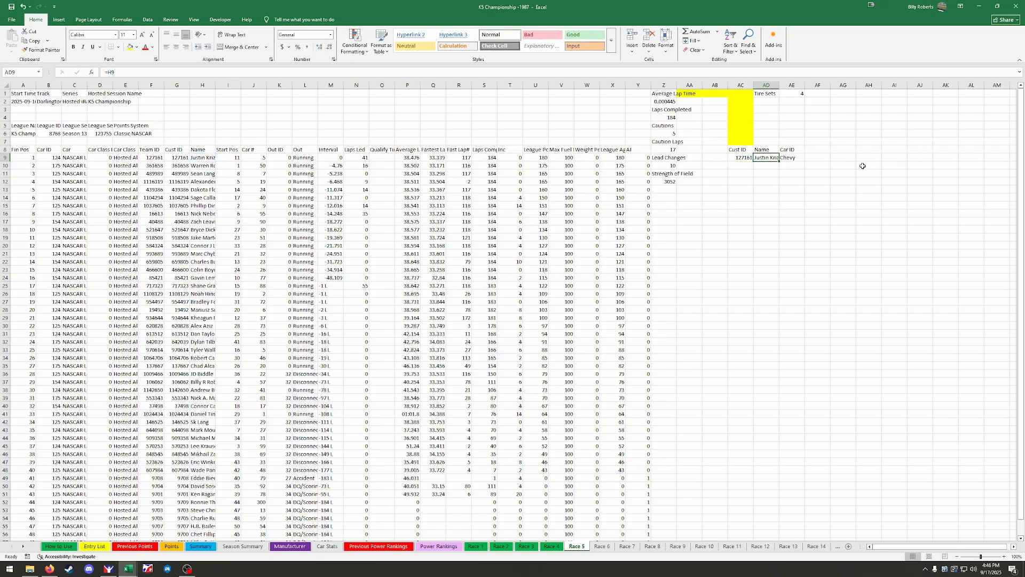
pyautogui.click(792, 158)
pyautogui.click(170, 72)
pyautogui.write('=IFERROR(')
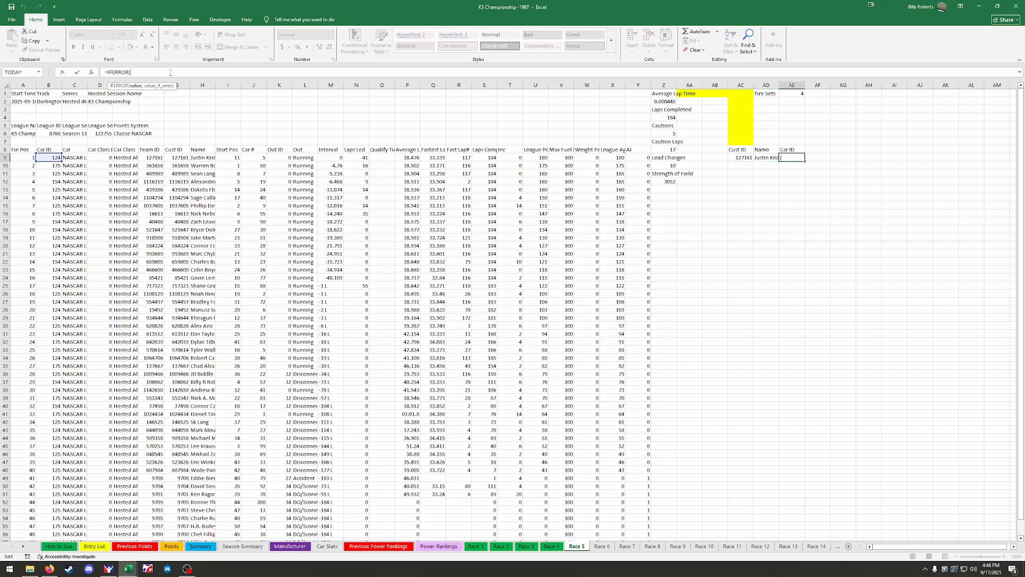
pyautogui.hotkey('ctrl', 'Return')
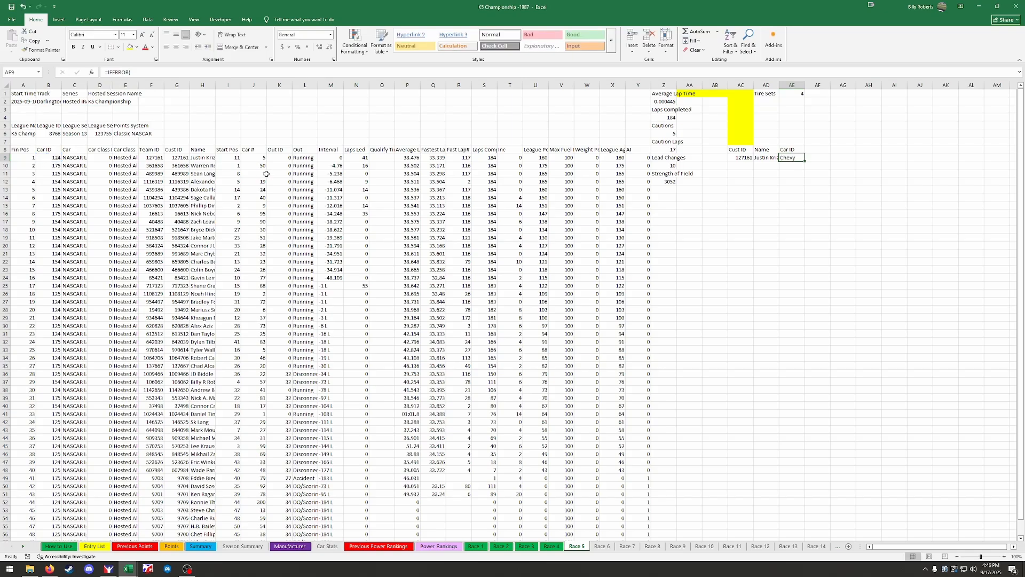
# Fill the Cust ID, Name and Car ID formulas down to row 58 on Race 5 and copy the range AC9:AE58
pyautogui.moveTo(740, 157); pyautogui.dragTo(771, 531)
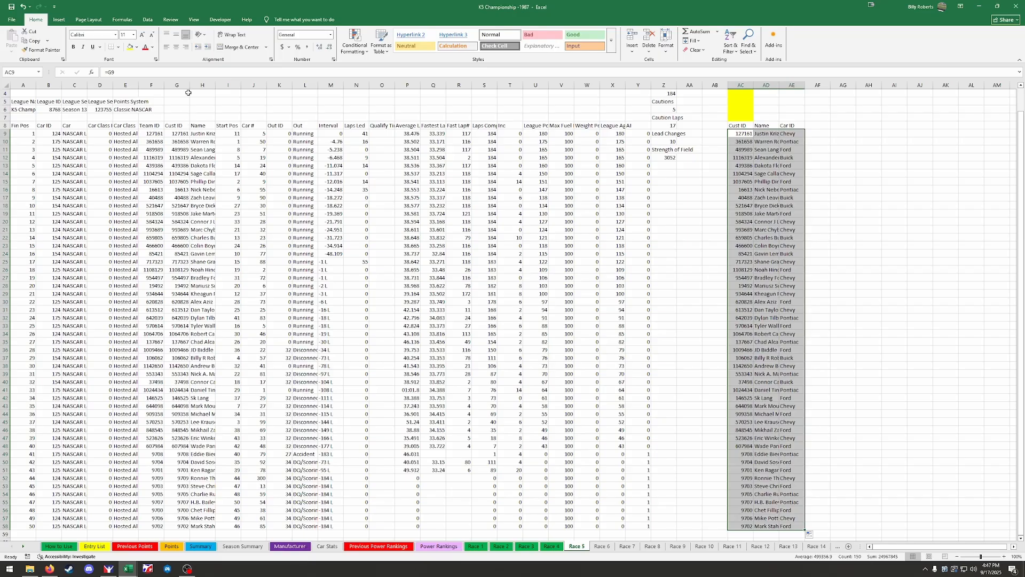
pyautogui.moveTo(187, 85); pyautogui.dragTo(199, 87)
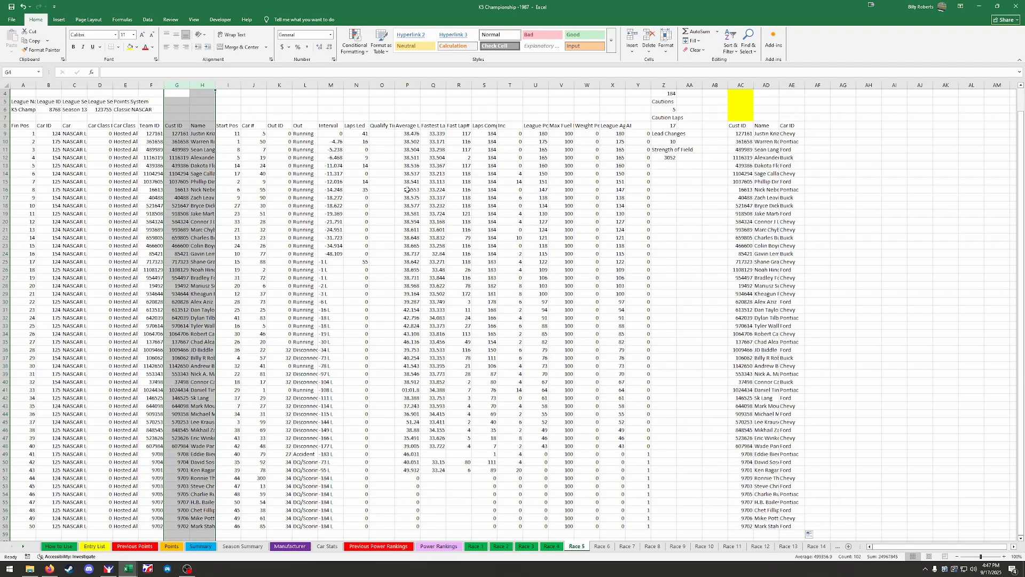
pyautogui.moveTo(178, 135); pyautogui.dragTo(213, 526)
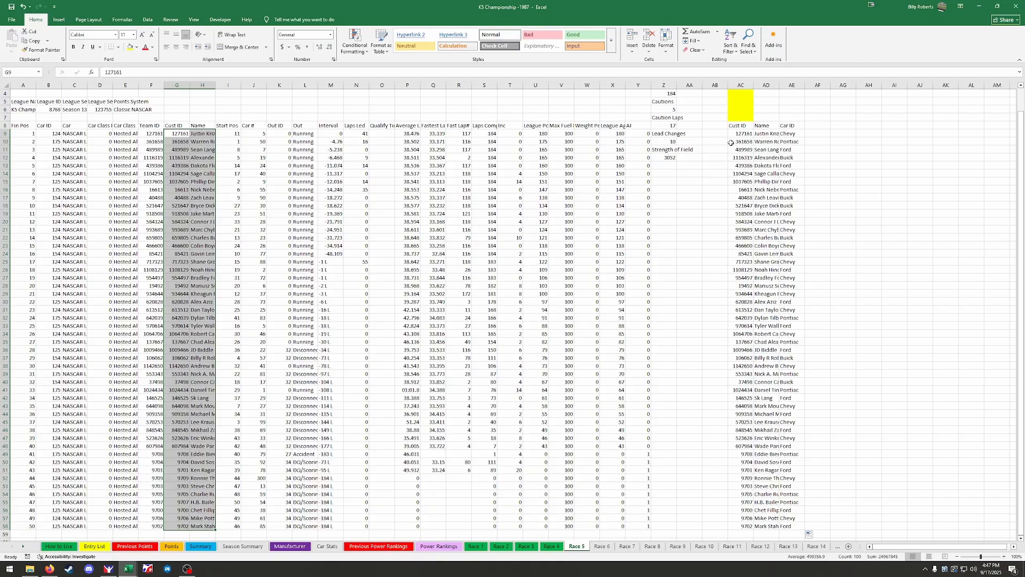
pyautogui.moveTo(735, 134); pyautogui.dragTo(794, 530)
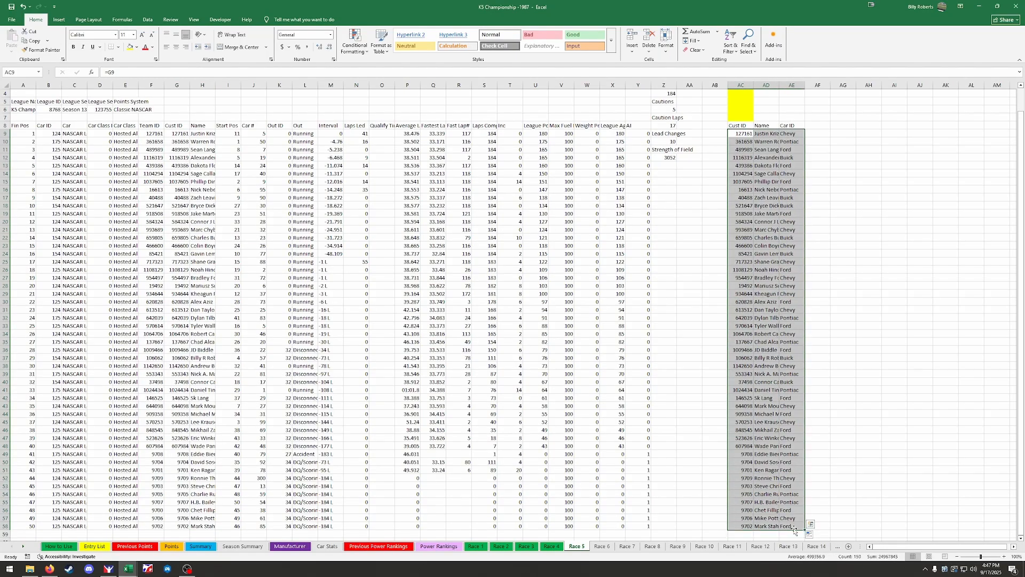
pyautogui.hotkey('ctrl', 'c')
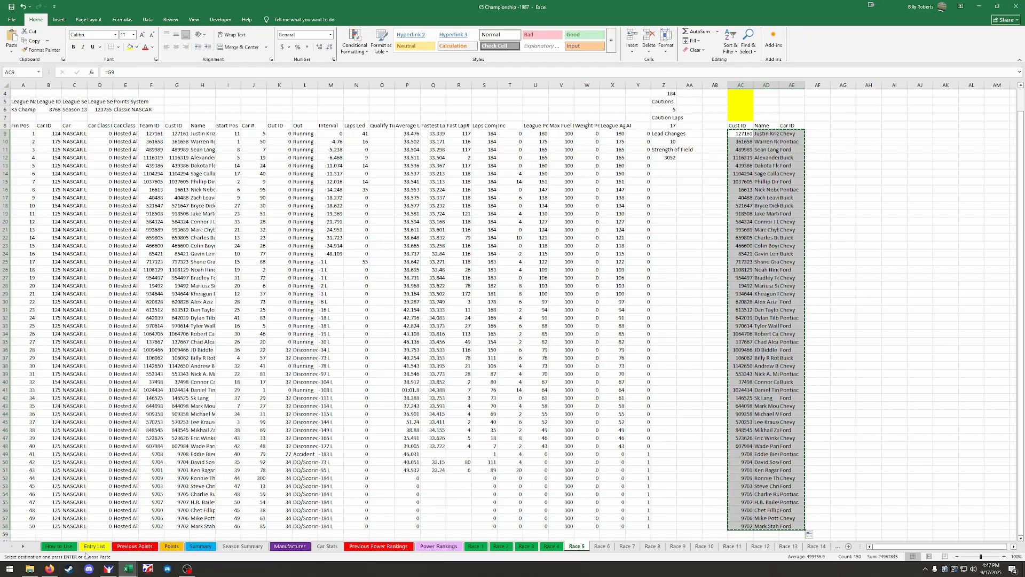
# Look through the Entry List for its last driver and the blank table rows left beneath it
pyautogui.click(91, 546)
pyautogui.scroll(12, 121, 230)
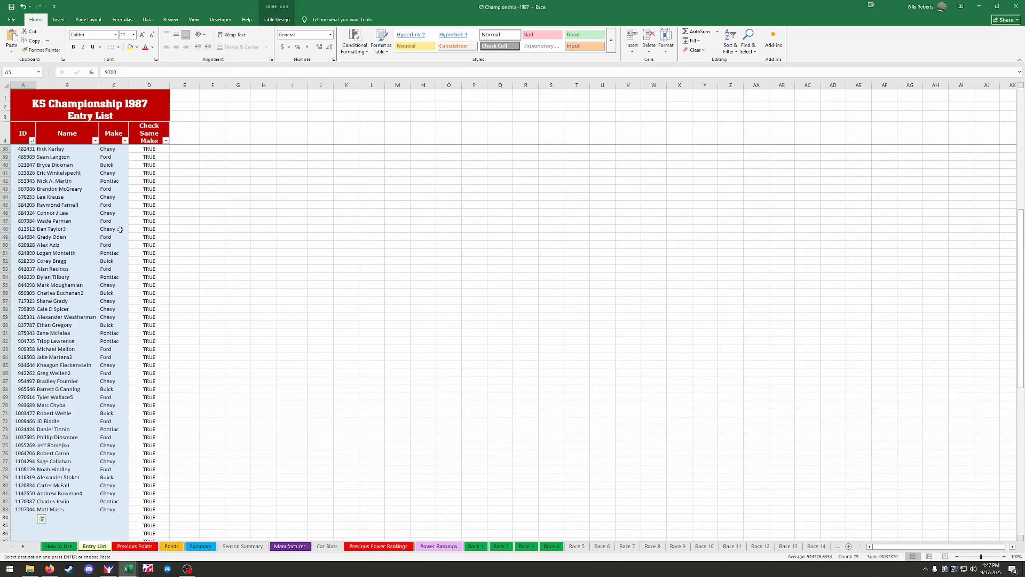
pyautogui.scroll(12, 120, 230)
pyautogui.scroll(-15, 120, 230)
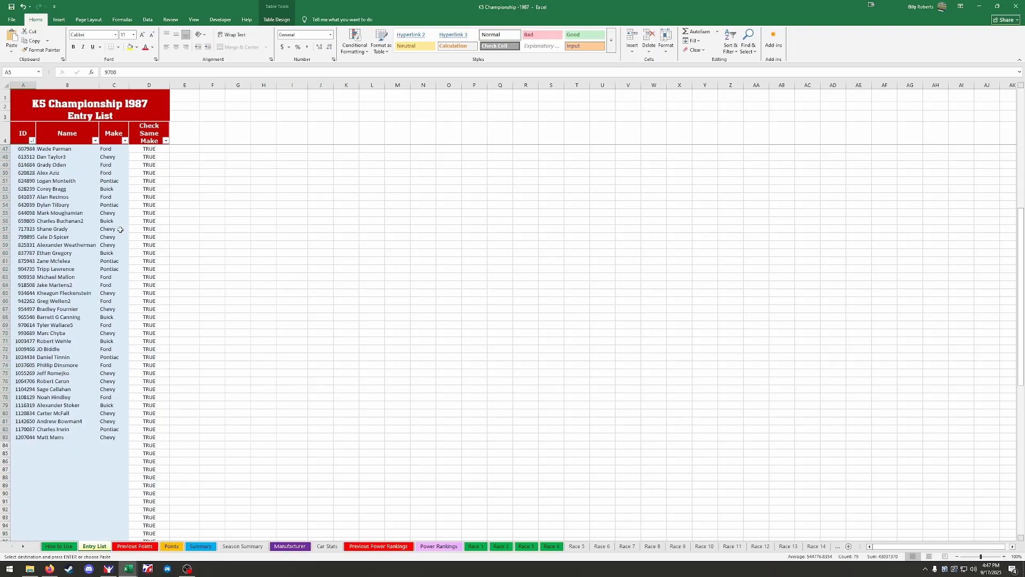
pyautogui.scroll(-11, 121, 230)
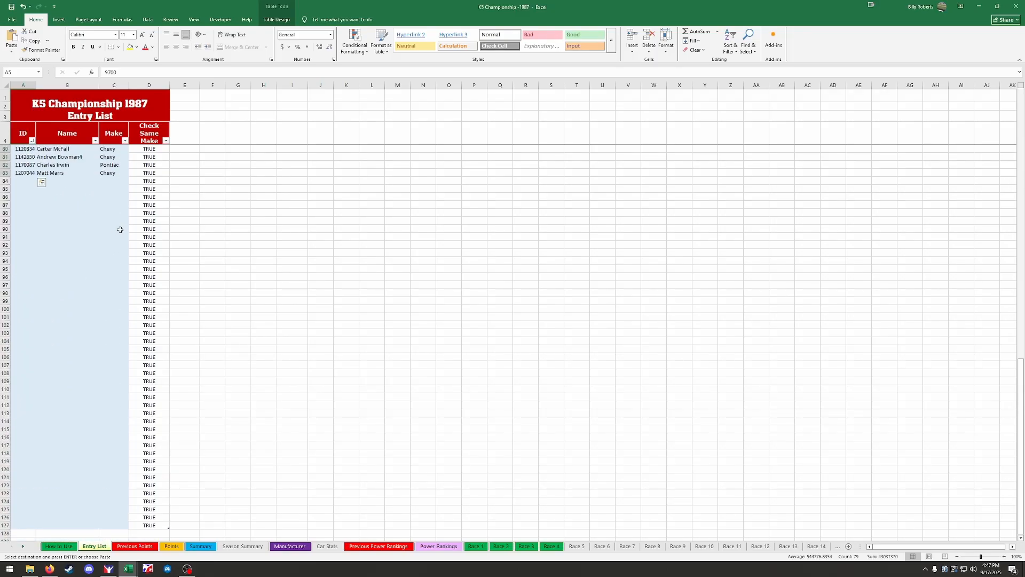
pyautogui.scroll(-4, 121, 230)
pyautogui.scroll(8, 120, 230)
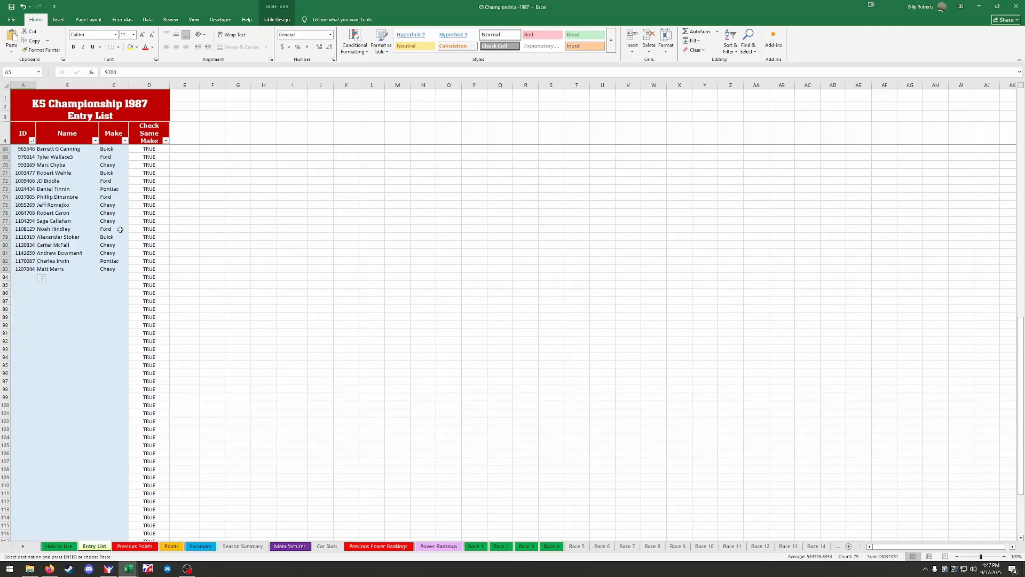
pyautogui.scroll(-6, 299, 348)
pyautogui.scroll(2, 298, 348)
# Clear the pending copy and extend the Entry List table downward past row 127 to make room for more entries
pyautogui.click(298, 348)
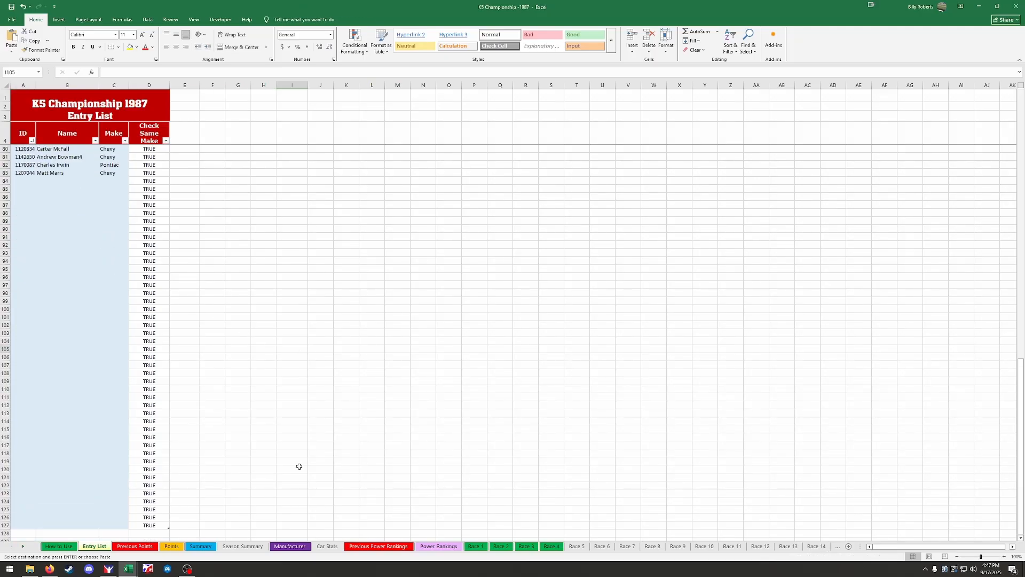
pyautogui.press('Escape')
pyautogui.click(247, 420)
pyautogui.scroll(-5, 227, 420)
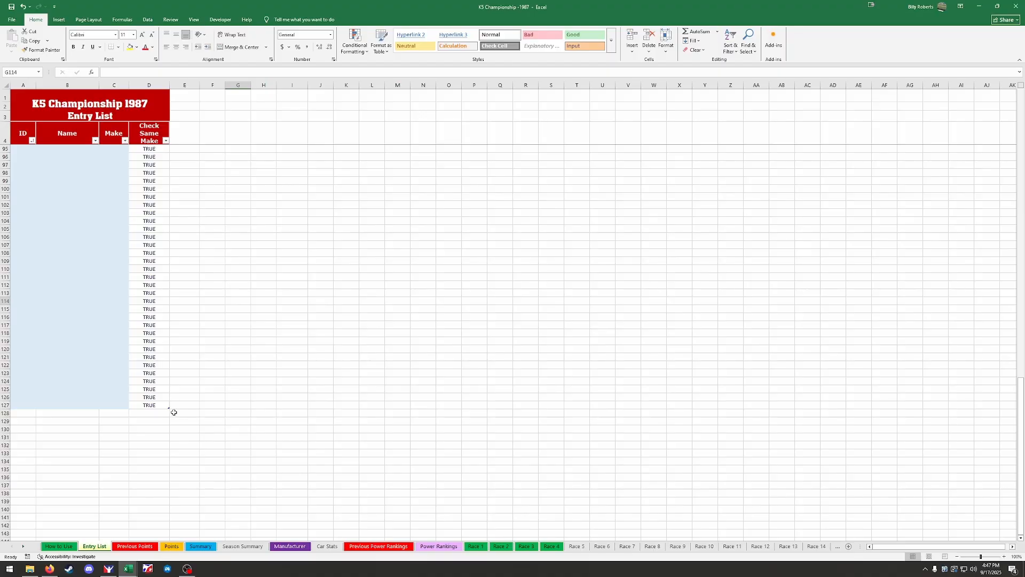
pyautogui.moveTo(168, 407); pyautogui.dragTo(160, 496)
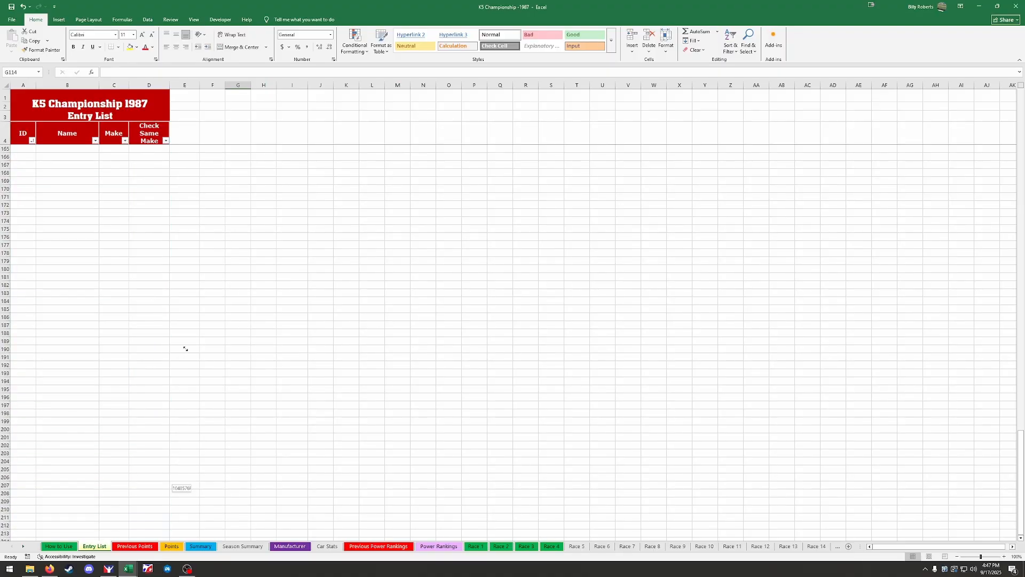
pyautogui.moveTo(186, 348); pyautogui.dragTo(185, 348)
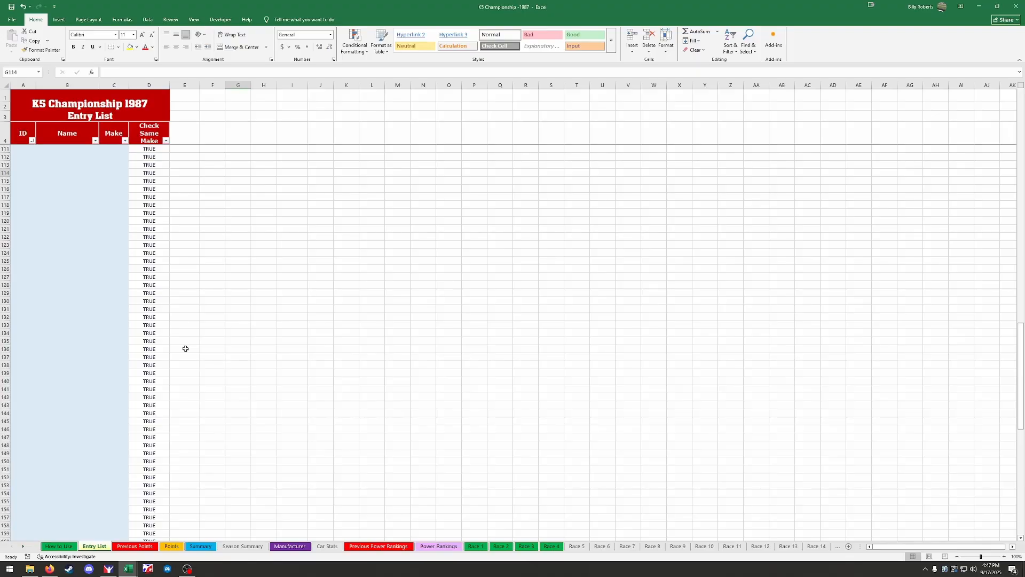
pyautogui.scroll(9, 185, 349)
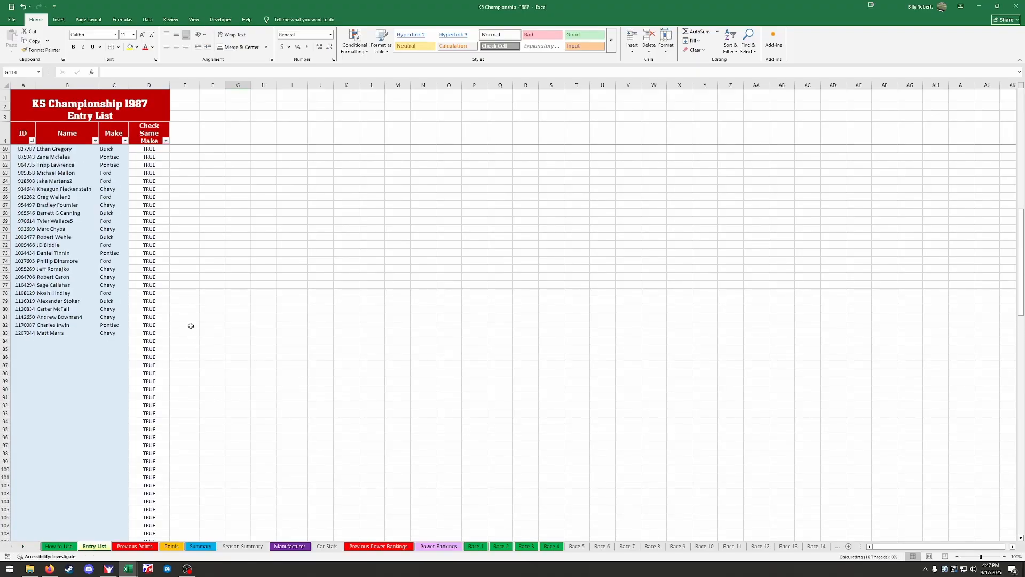
# Copy AC9:AE58 from Race 5 again and paste it as values below the last Entry List driver, starting at cell A84
pyautogui.click(577, 546)
pyautogui.rightClick(758, 257)
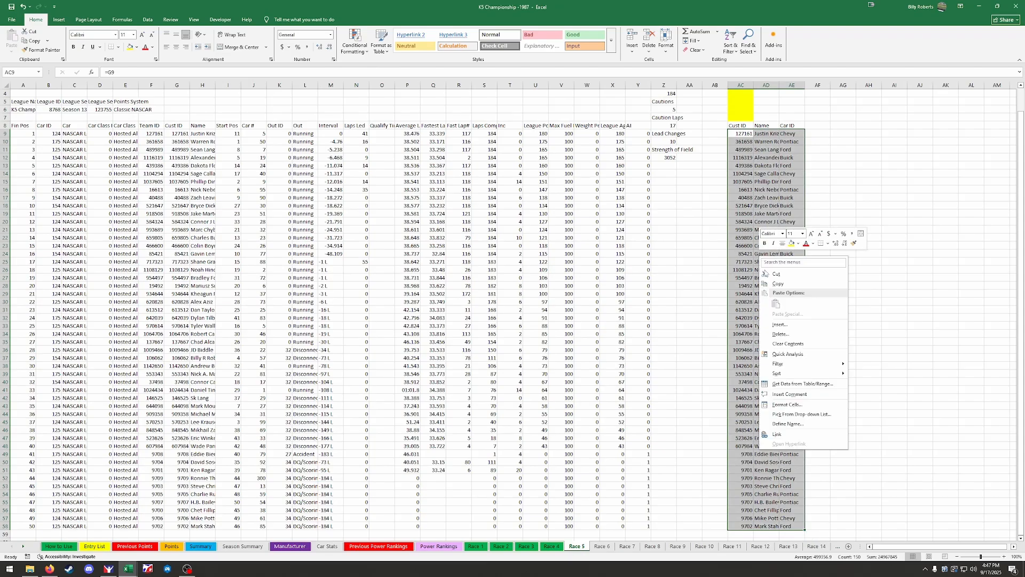
pyautogui.click(775, 284)
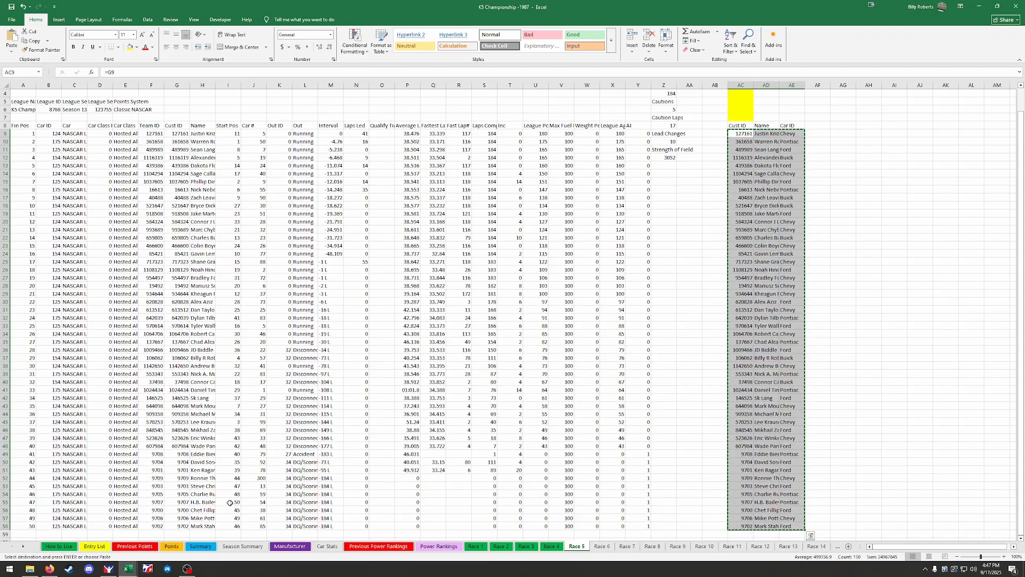
pyautogui.click(94, 547)
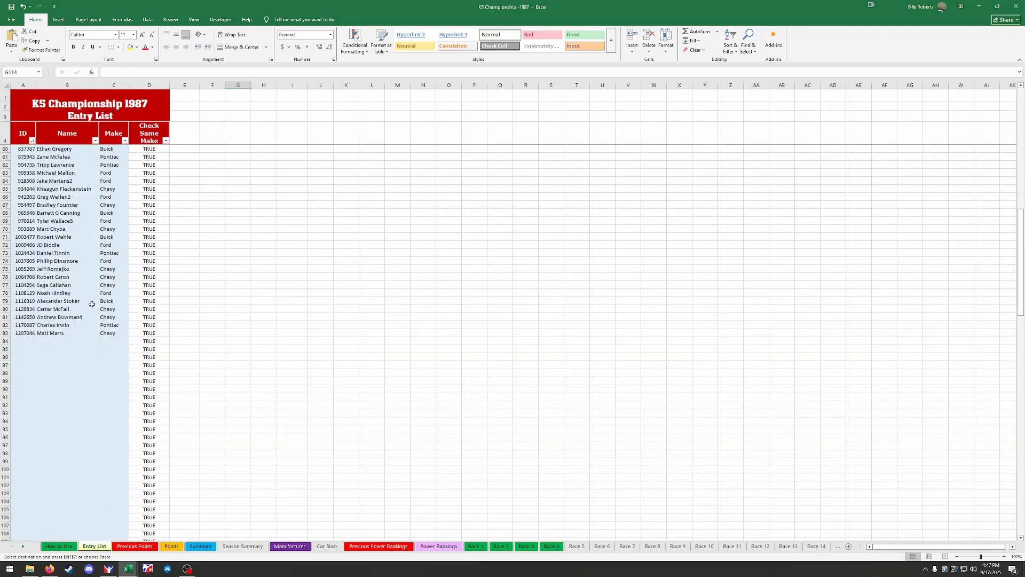
pyautogui.click(24, 341)
pyautogui.rightClick(18, 347)
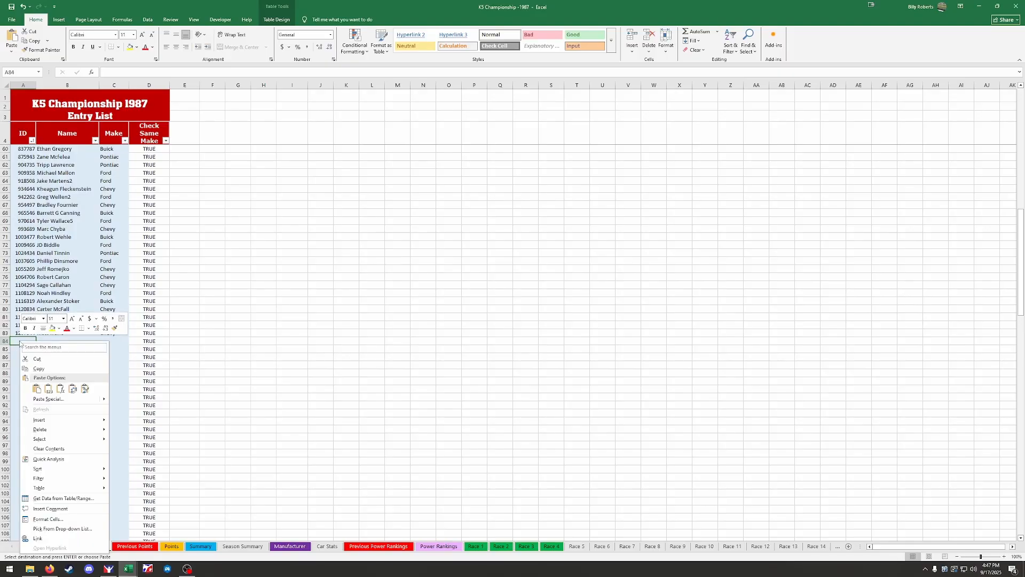
pyautogui.click(49, 388)
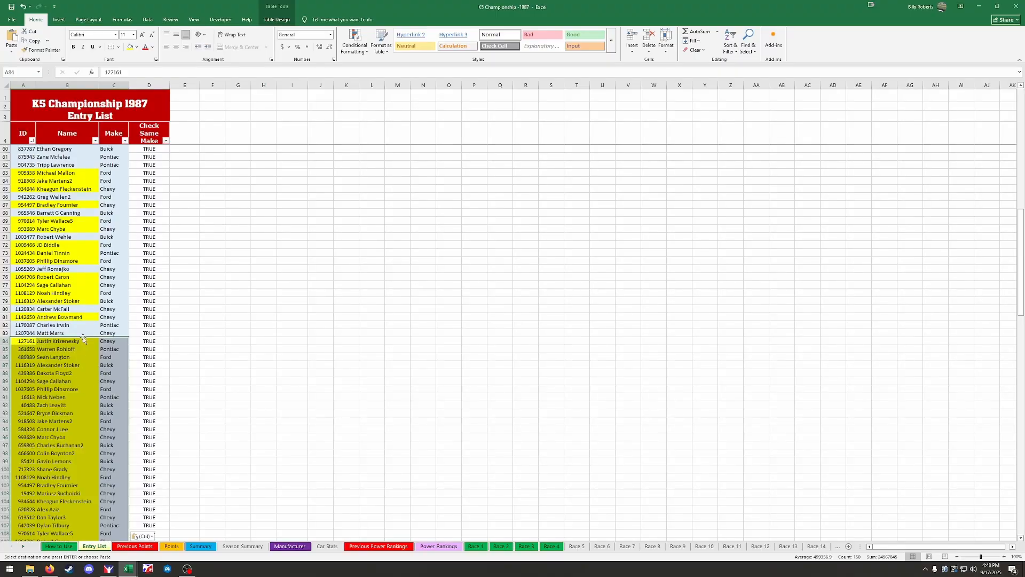
pyautogui.scroll(-11, 109, 337)
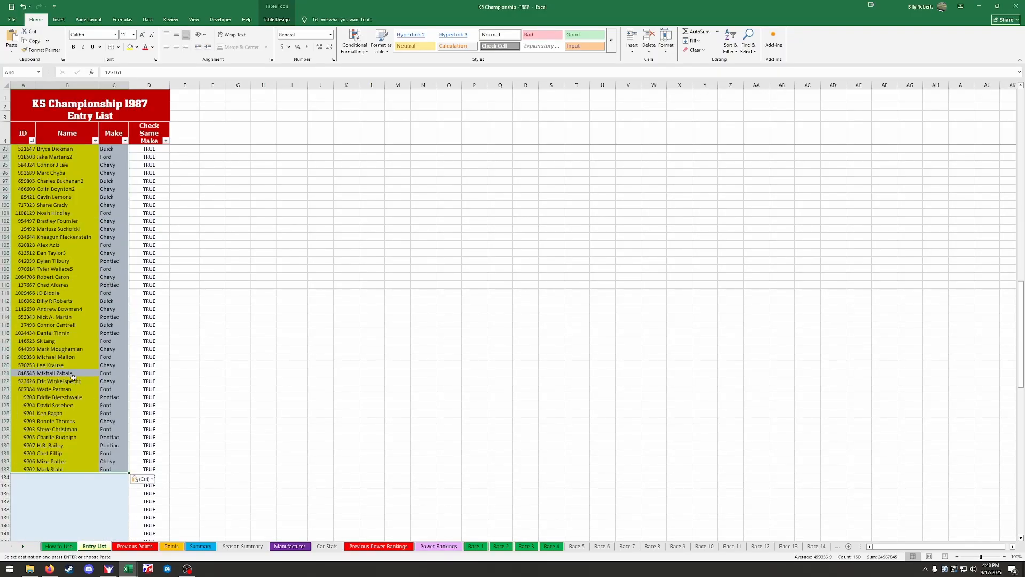
# Review the pasted Entry List drivers and change the make in C126 to Chevy to test the same-make check
pyautogui.scroll(4, 62, 375)
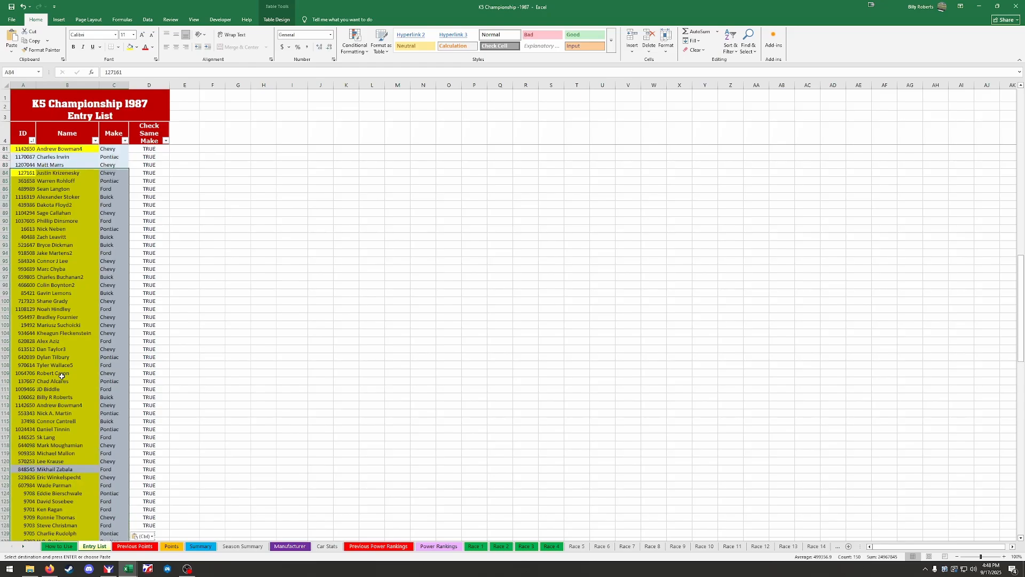
pyautogui.scroll(3, 61, 376)
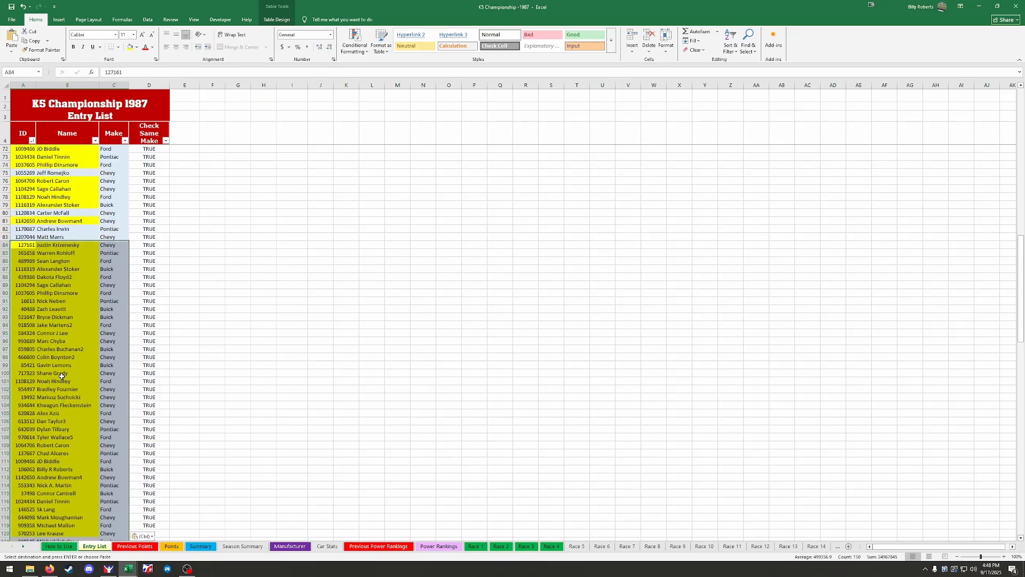
pyautogui.scroll(-6, 62, 376)
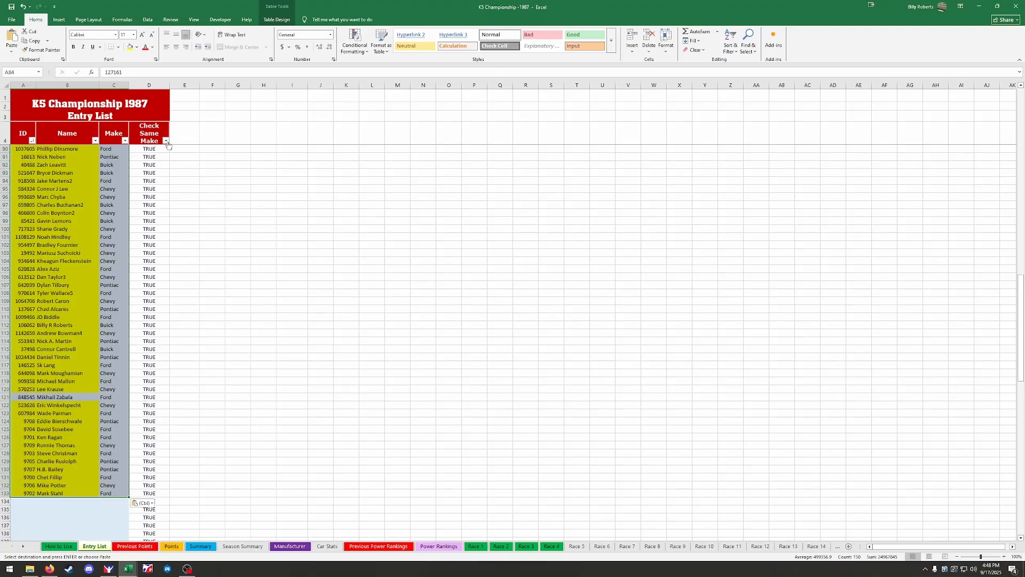
pyautogui.click(108, 437)
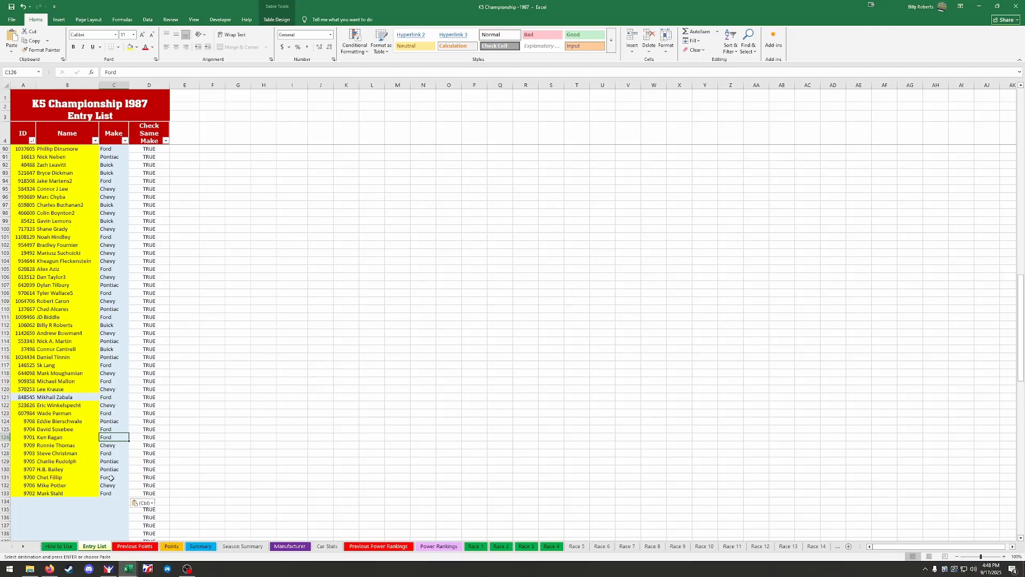
pyautogui.write('Chevy')
pyautogui.press('Return')
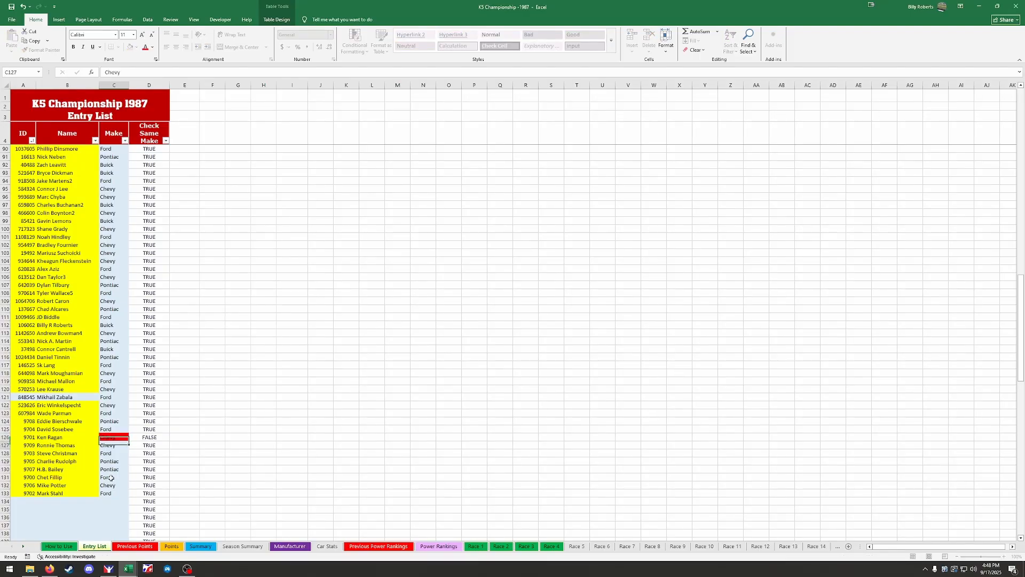
# Set the make in C126 back to Ford
pyautogui.click(117, 436)
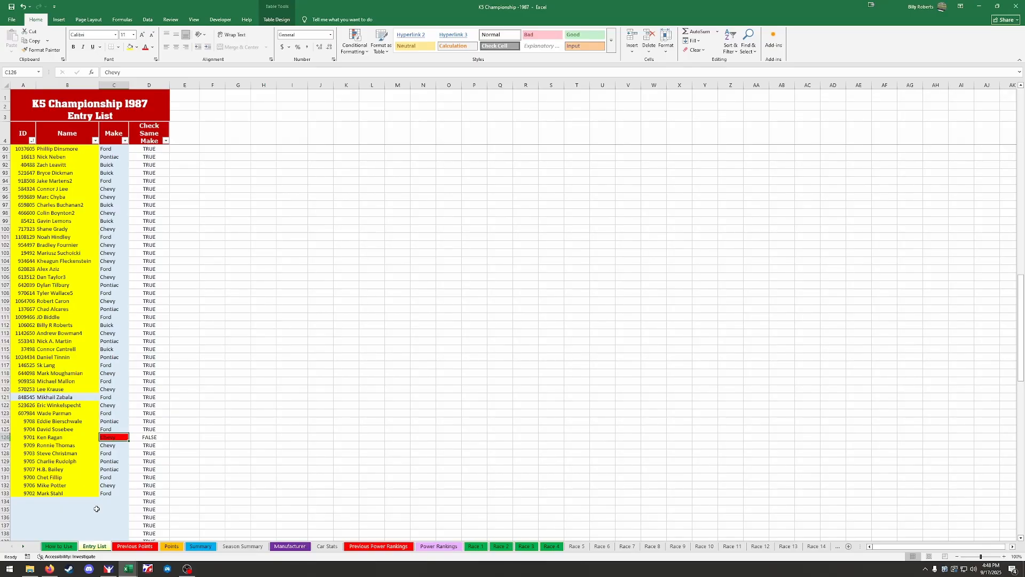
pyautogui.write('Ford')
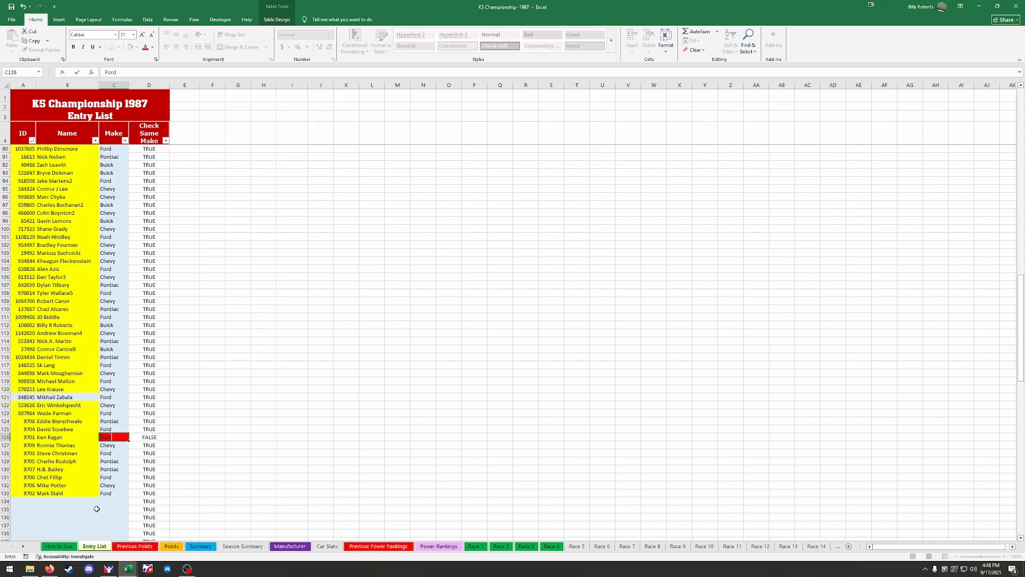
pyautogui.press('Return')
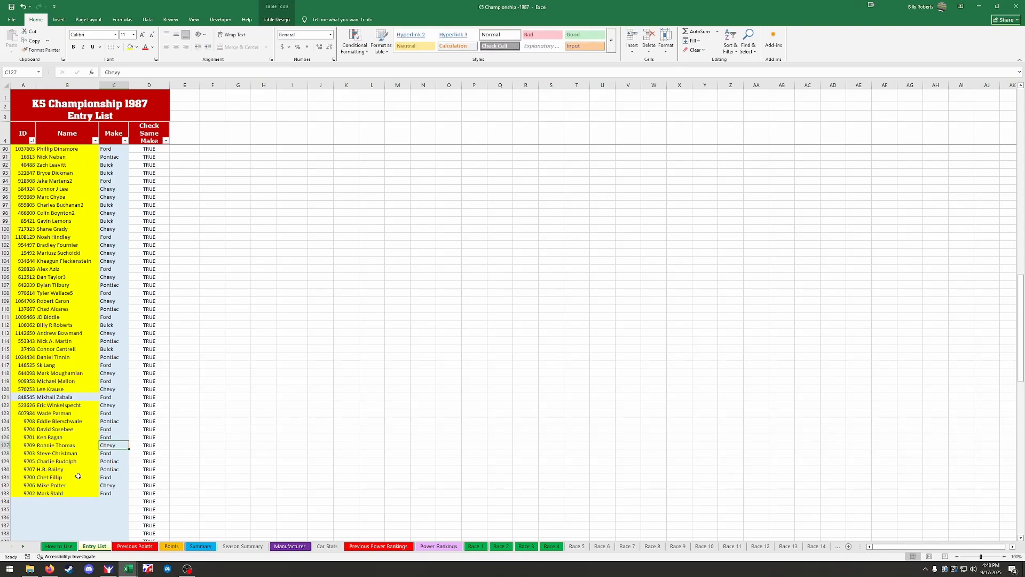
# Hide the Check Same Make column on the Entry List and unhide it again
pyautogui.rightClick(141, 82)
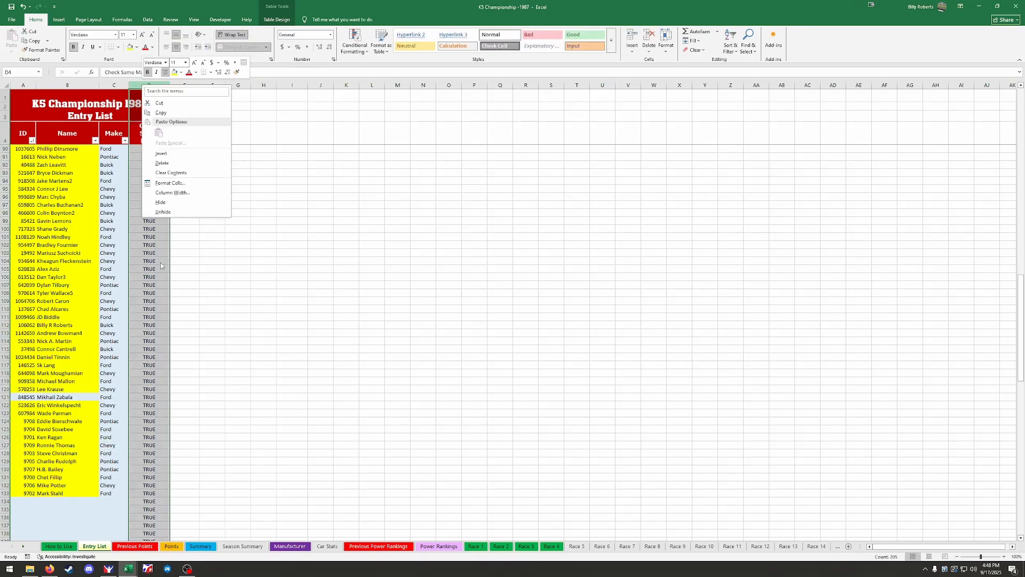
pyautogui.click(160, 203)
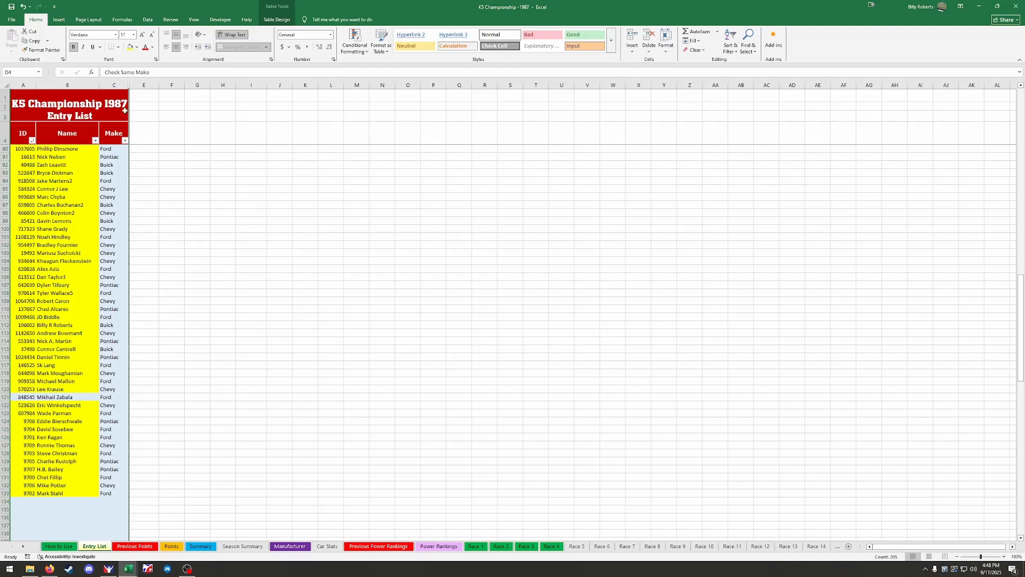
pyautogui.rightClick(129, 85)
pyautogui.click(159, 208)
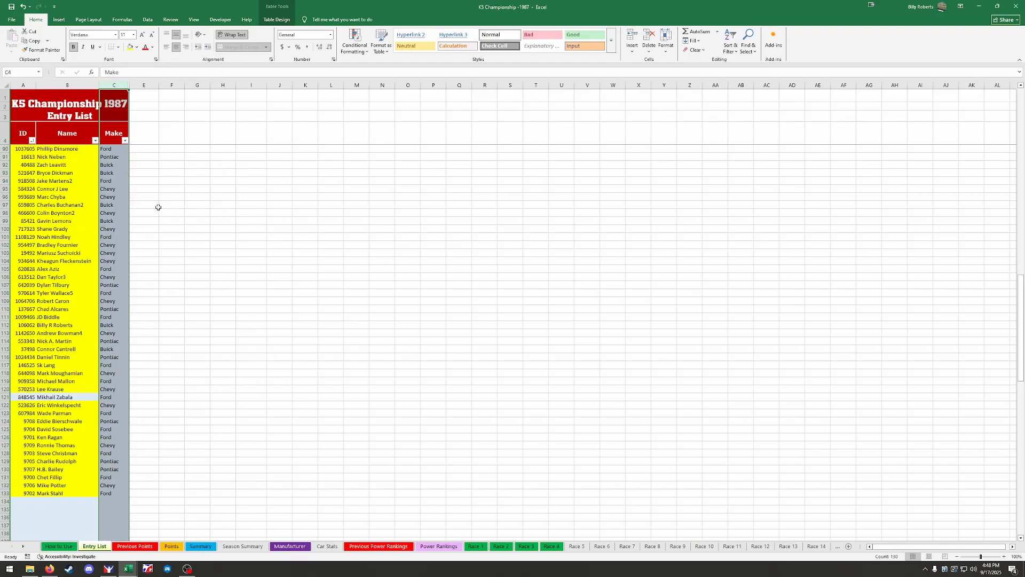
pyautogui.rightClick(129, 86)
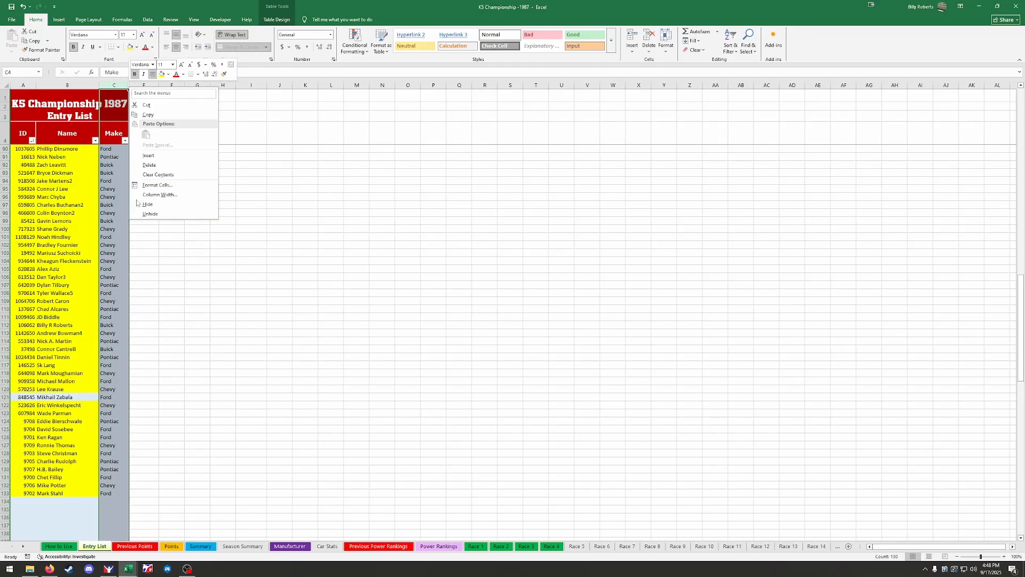
pyautogui.click(160, 216)
pyautogui.rightClick(128, 85)
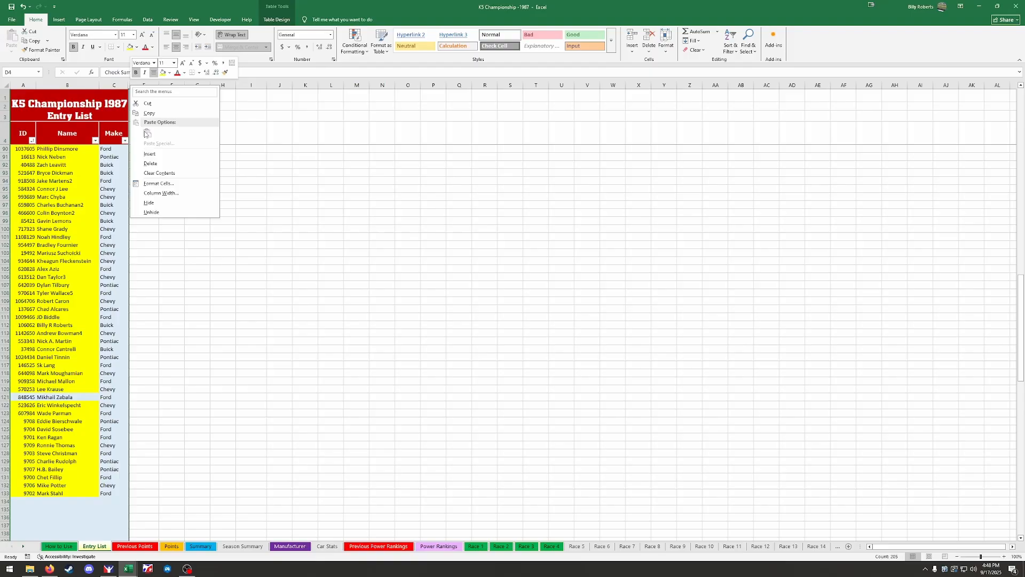
pyautogui.click(160, 214)
pyautogui.click(212, 421)
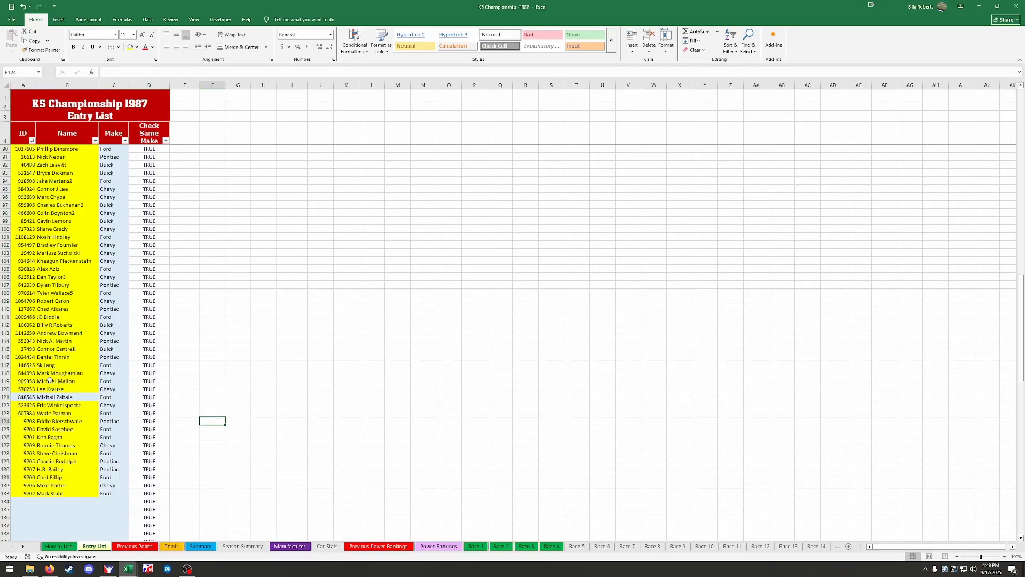
# Clear the duplicate driver entries in A84:C120 and A122:C133, leaving only the new driver in row 121
pyautogui.scroll(3, 72, 313)
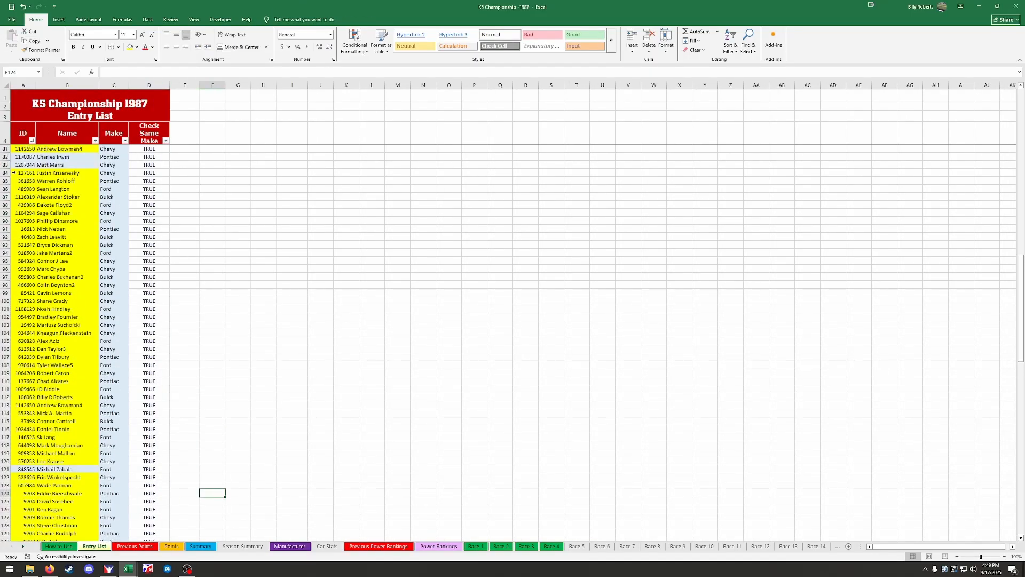
pyautogui.moveTo(26, 173); pyautogui.dragTo(117, 465)
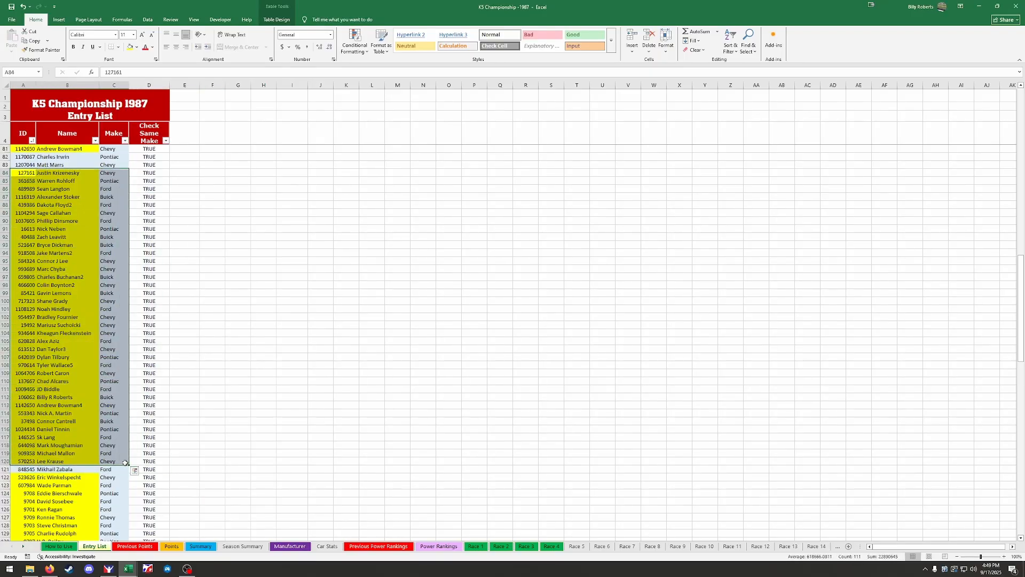
pyautogui.press('Delete')
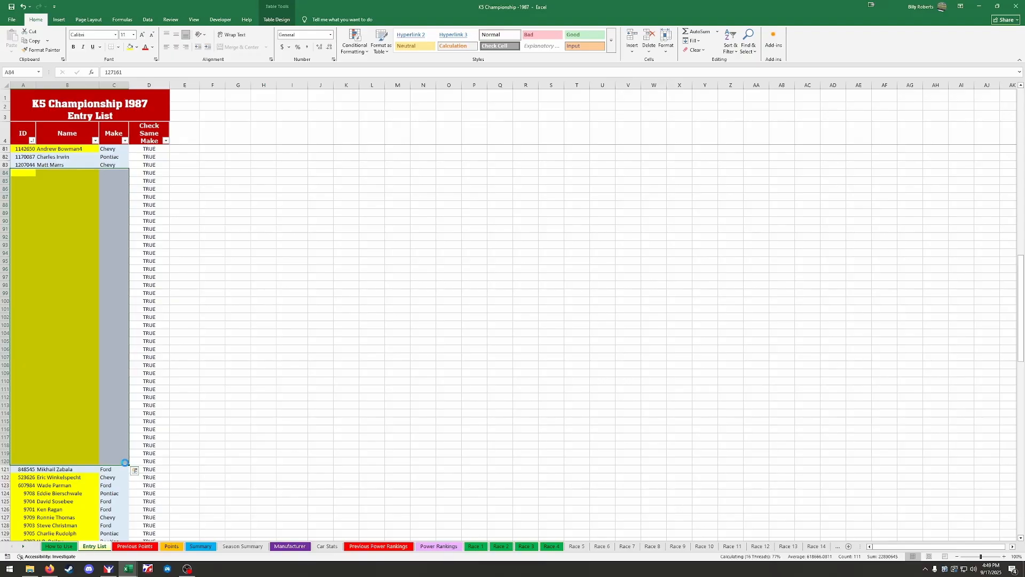
pyautogui.scroll(-4, 108, 463)
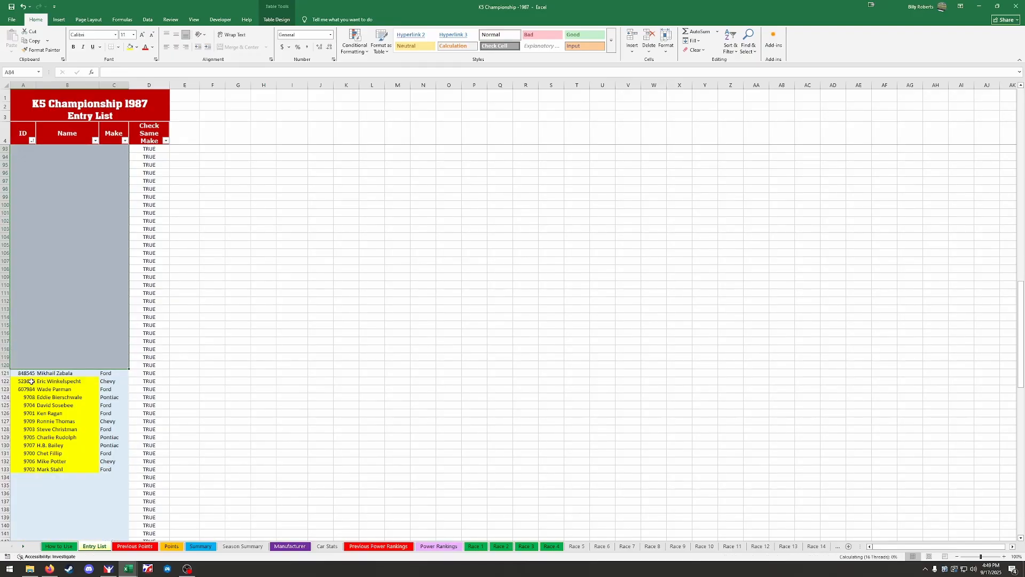
pyautogui.moveTo(29, 381); pyautogui.dragTo(120, 470)
pyautogui.press('Delete')
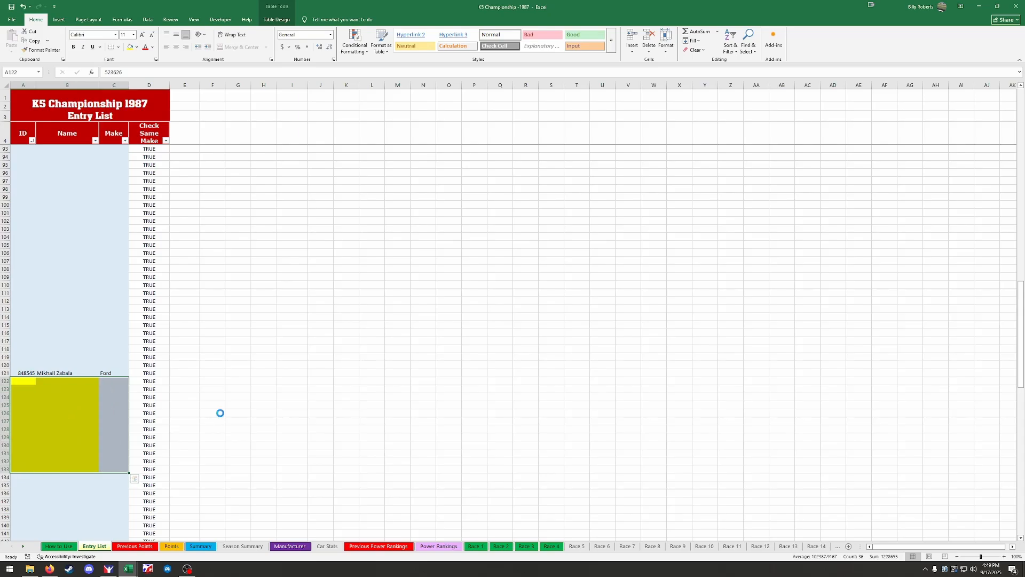
# Switch to the Race 5 sheet and select its Cust ID column G for review
pyautogui.scroll(20, 220, 413)
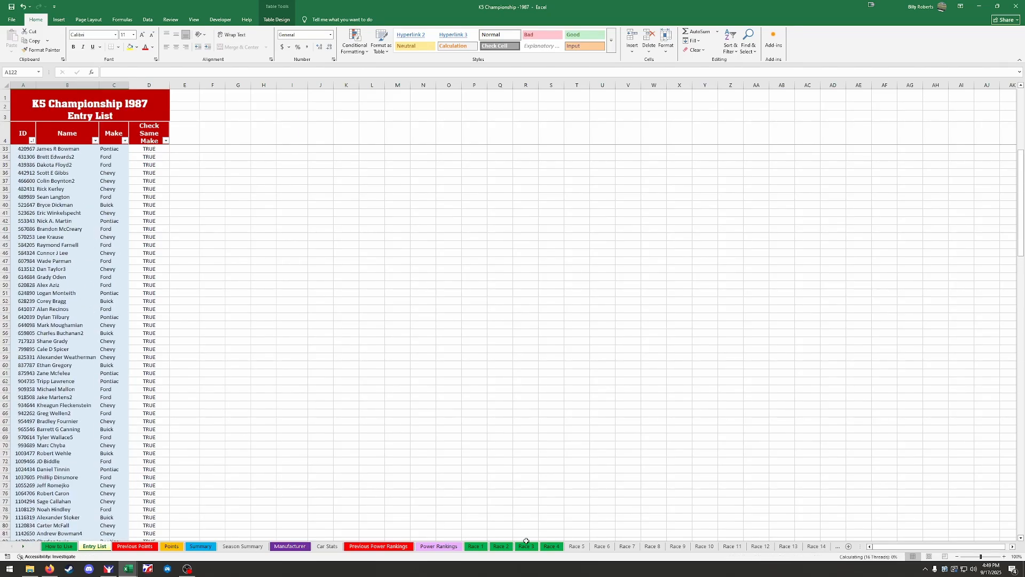
pyautogui.click(575, 550)
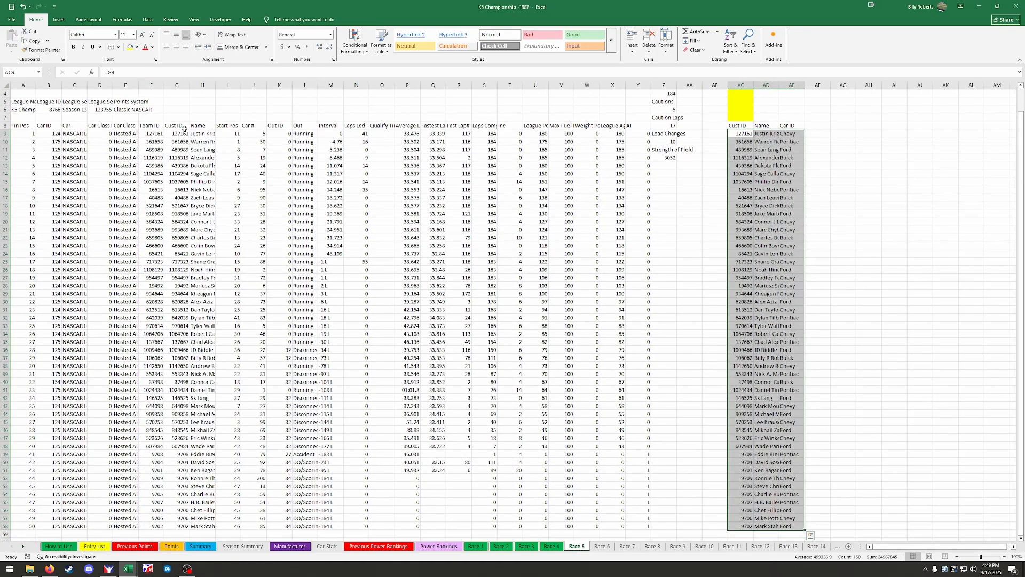
pyautogui.click(183, 129)
pyautogui.click(181, 86)
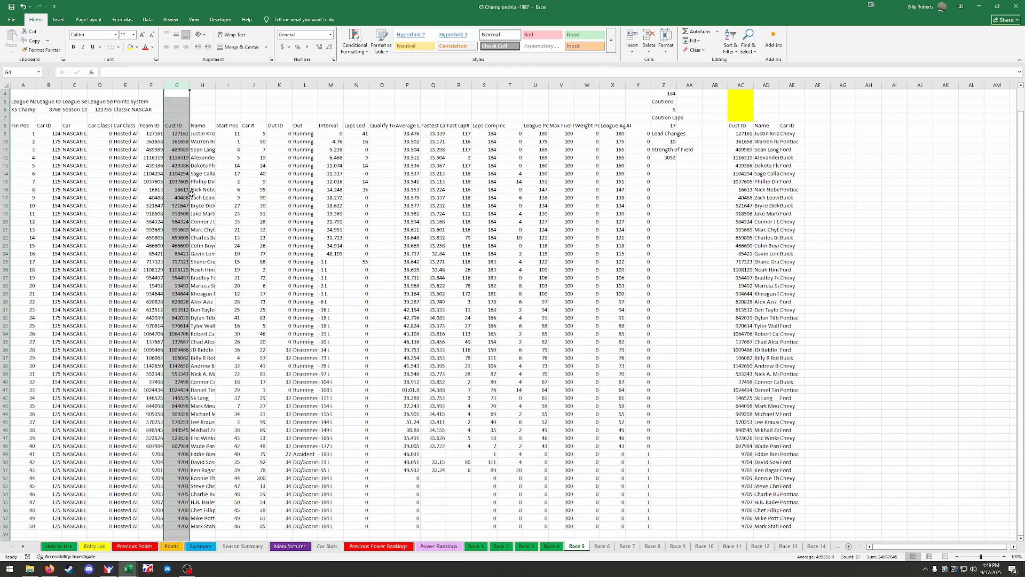
# Return to the Entry List and sort it by ID in ascending order so the new driver joins the others
pyautogui.click(103, 546)
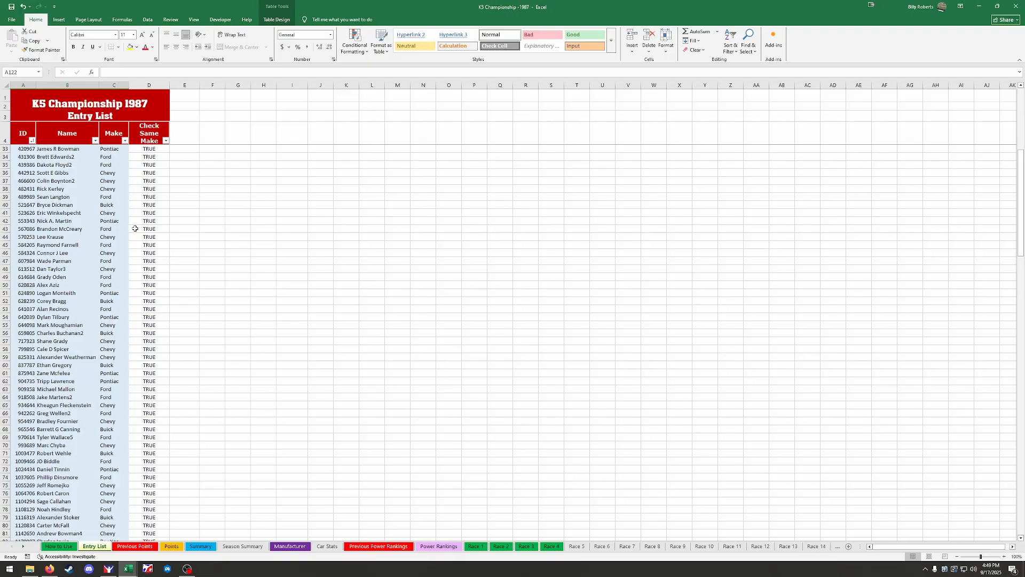
pyautogui.scroll(9, 135, 229)
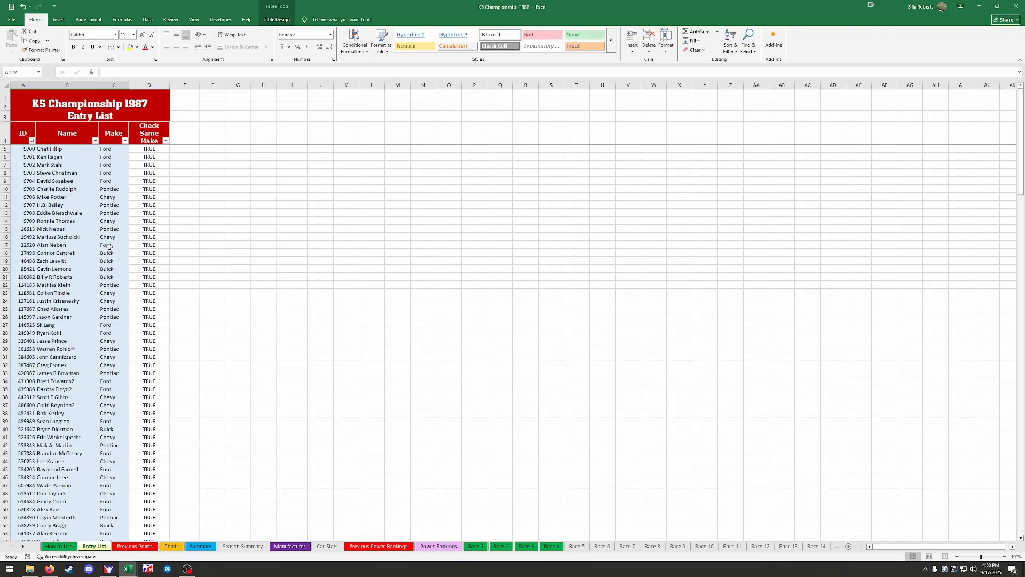
pyautogui.scroll(-15, 110, 246)
pyautogui.scroll(-12, 109, 247)
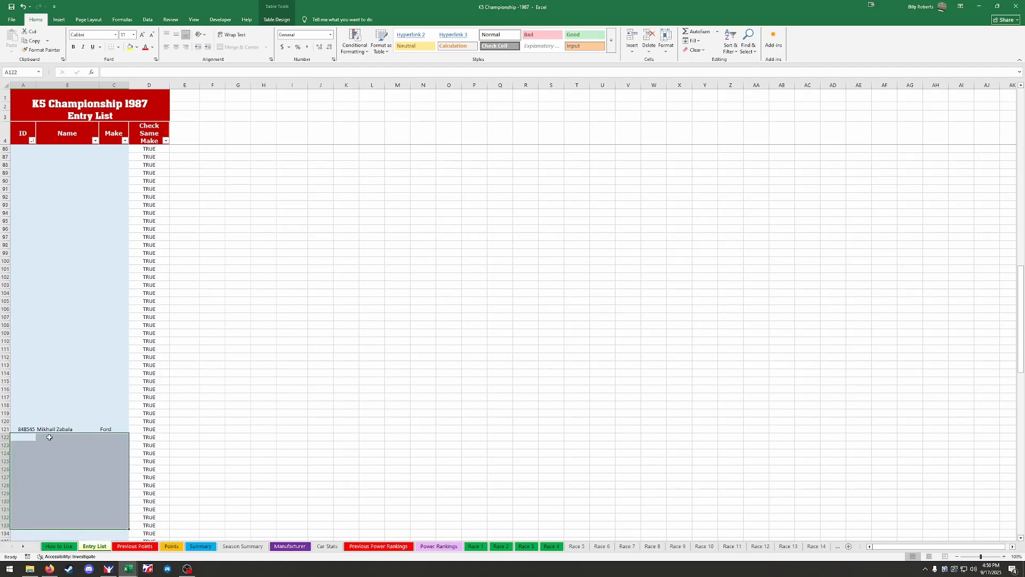
pyautogui.scroll(19, 49, 436)
pyautogui.scroll(-14, 49, 437)
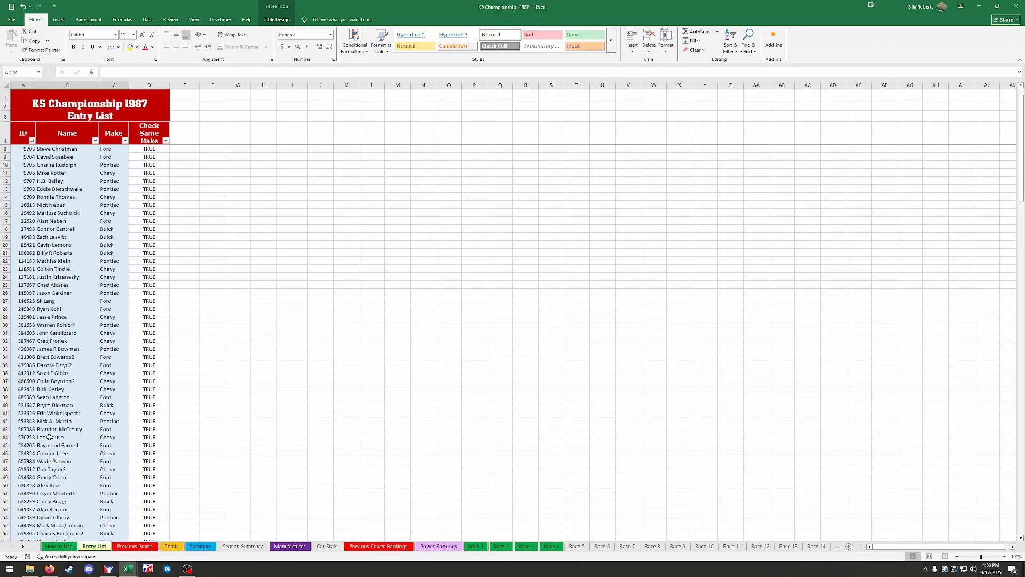
pyautogui.scroll(-3, 49, 444)
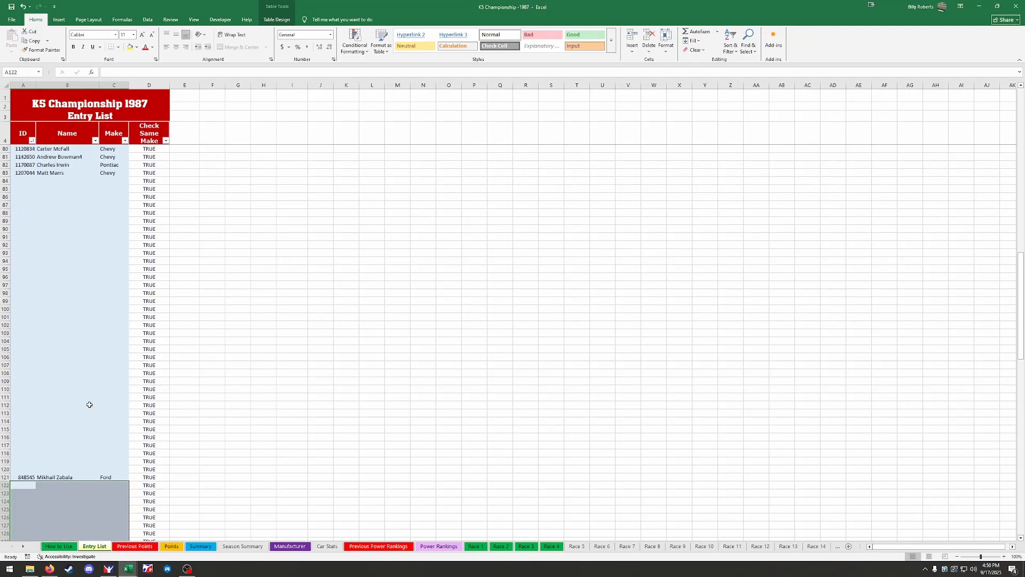
pyautogui.scroll(6, 45, 384)
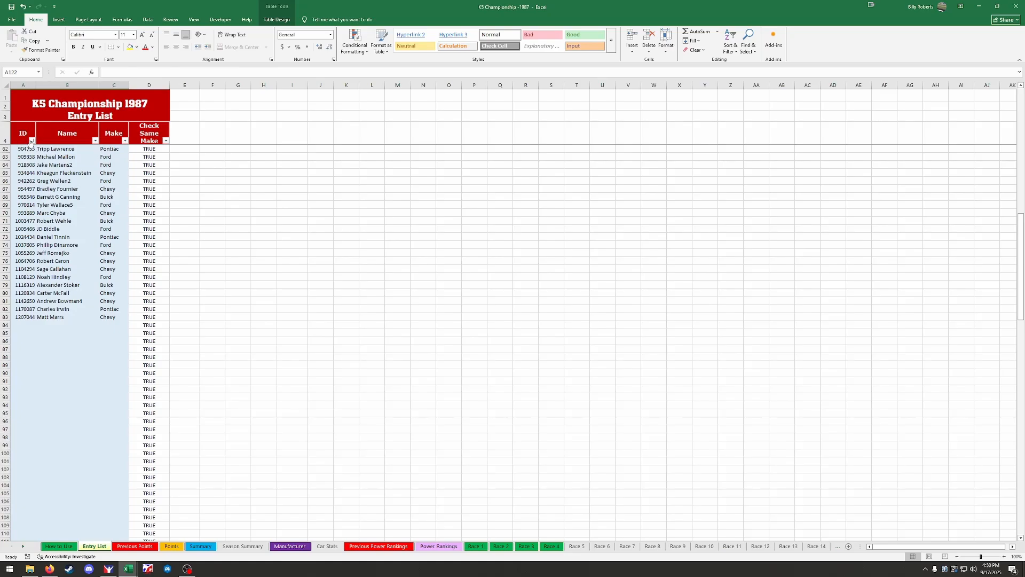
pyautogui.click(32, 141)
pyautogui.click(72, 335)
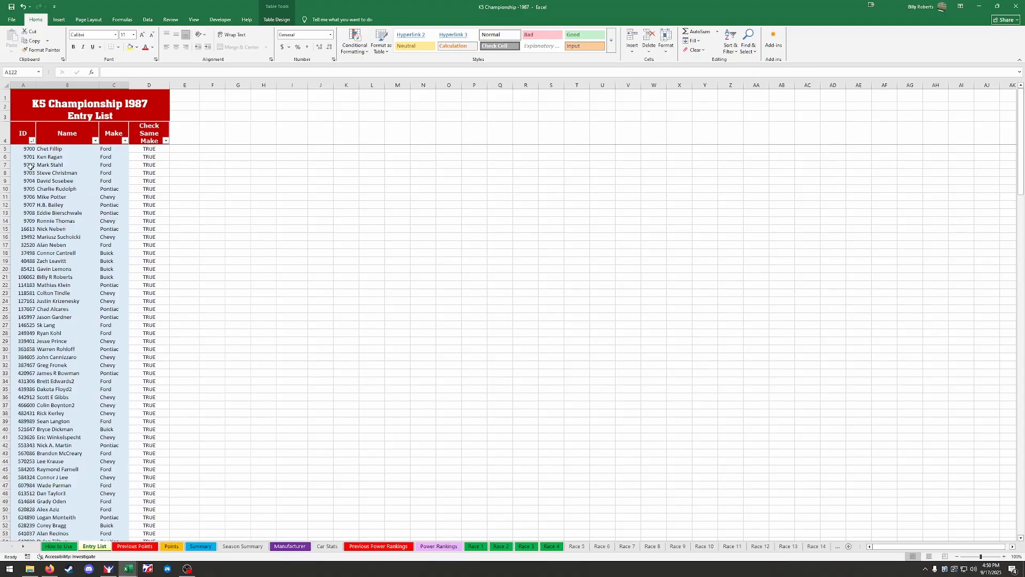
pyautogui.moveTo(81, 148); pyautogui.dragTo(119, 342)
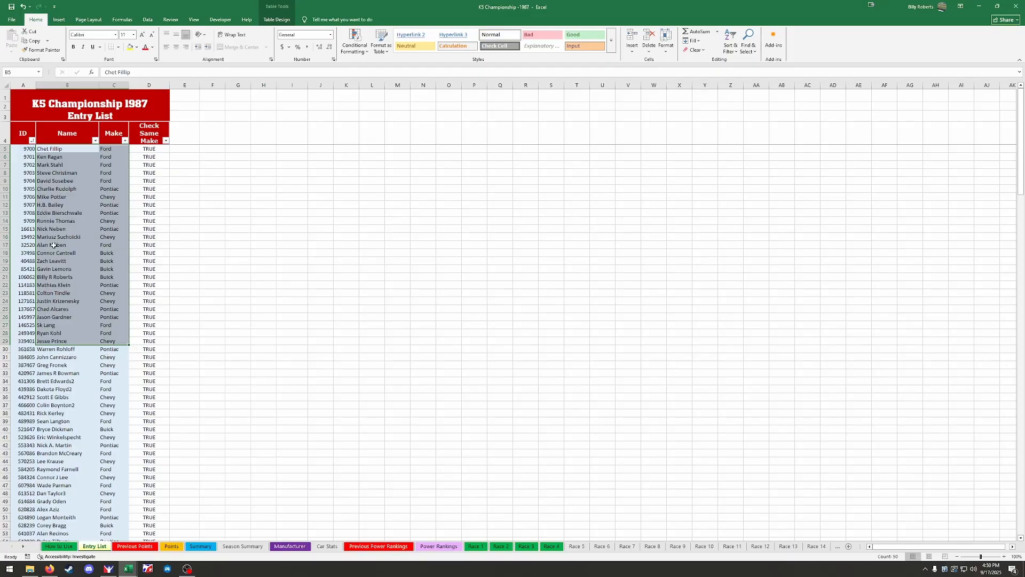
pyautogui.click(21, 261)
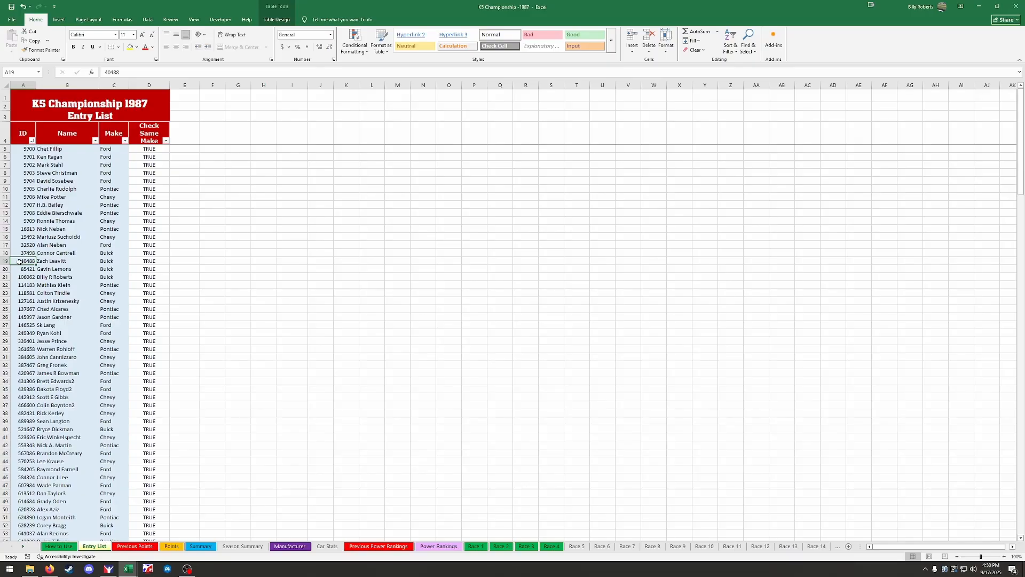
pyautogui.click(62, 262)
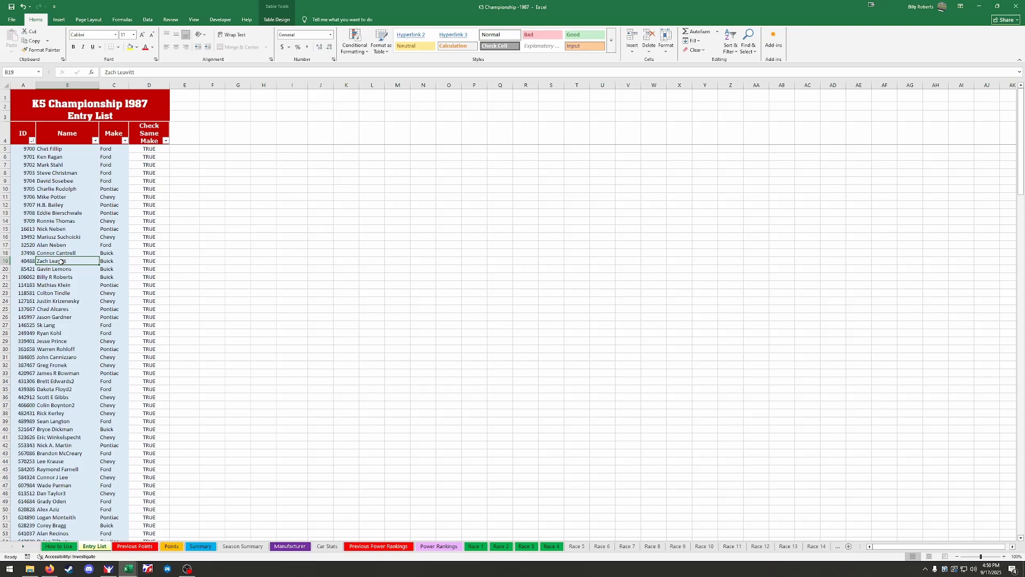
pyautogui.press('Right')
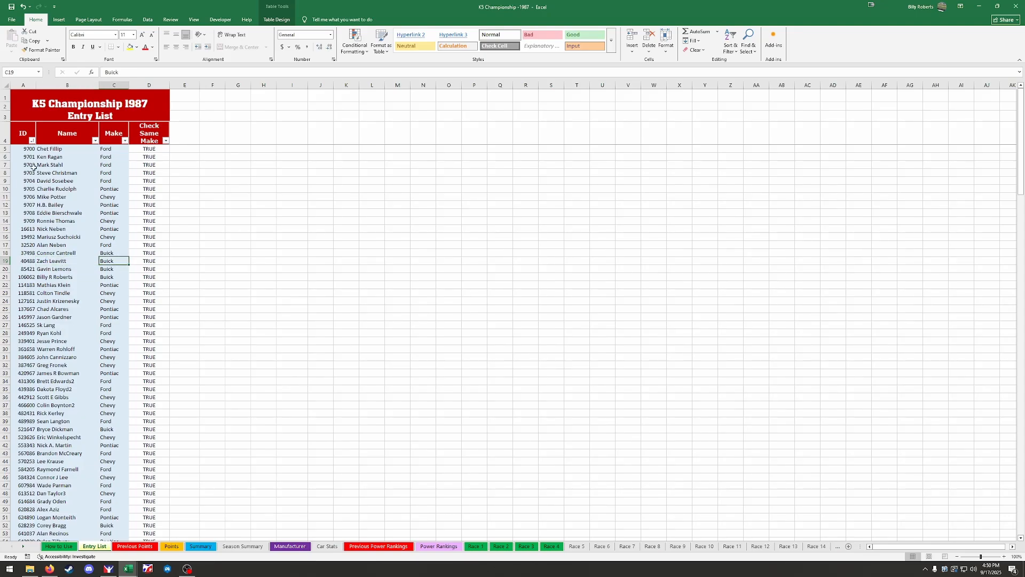
# Copy the driver IDs in A5:A84 of the Entry List and widen the # column on the Points sheet
pyautogui.moveTo(24, 150); pyautogui.dragTo(23, 318)
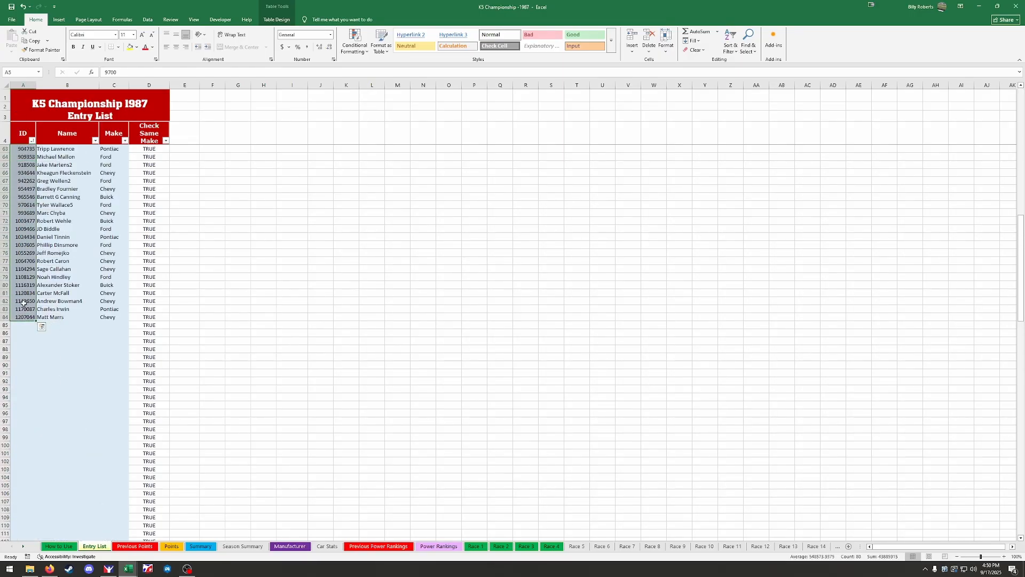
pyautogui.hotkey('ctrl', 'c')
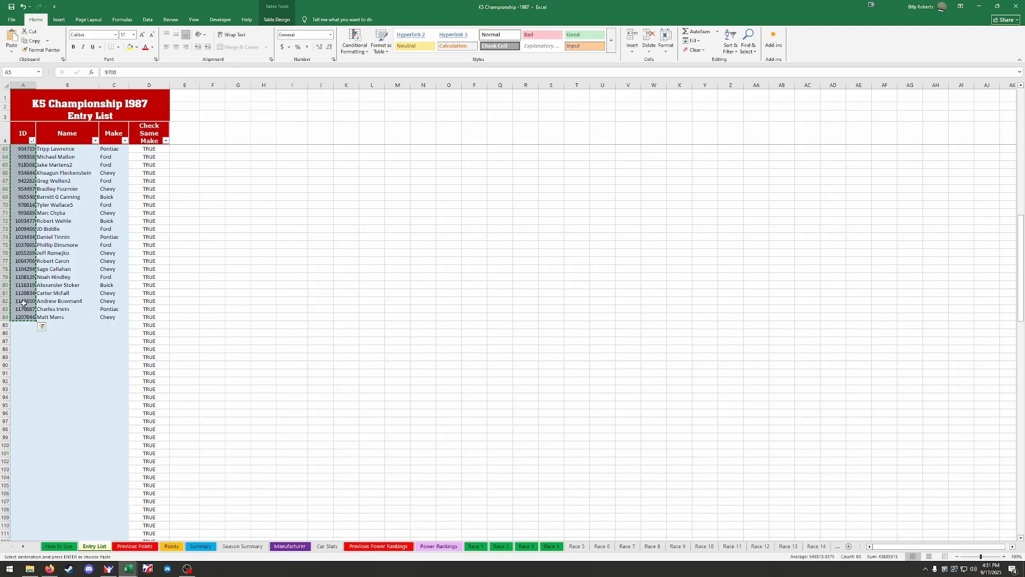
pyautogui.click(172, 546)
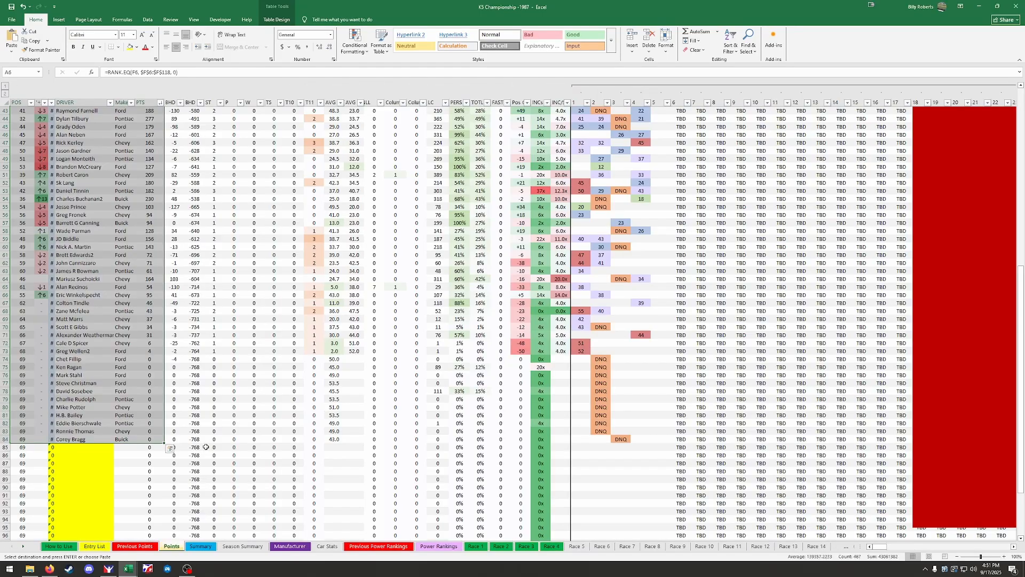
pyautogui.scroll(2, 158, 319)
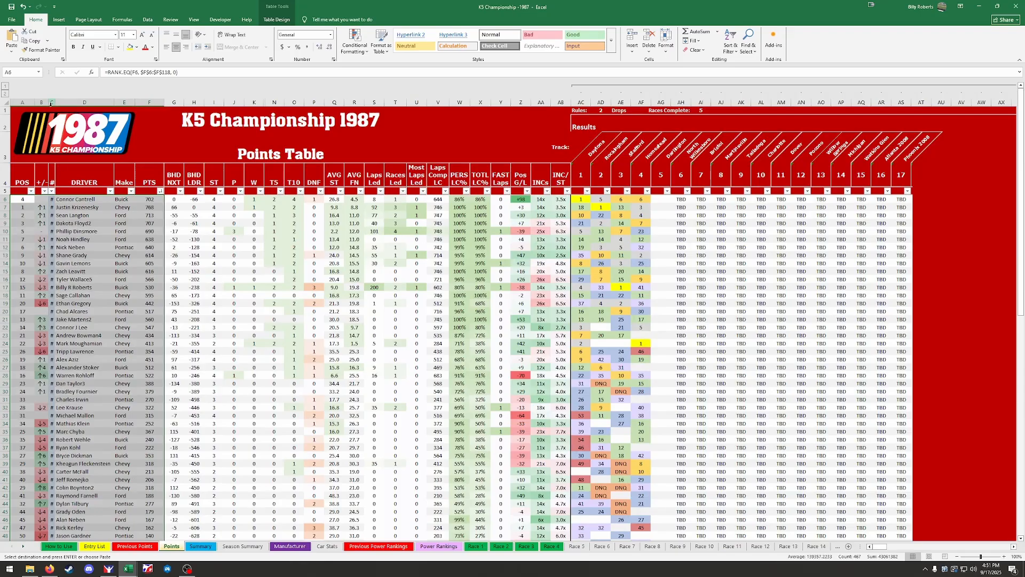
pyautogui.moveTo(56, 101); pyautogui.dragTo(88, 102)
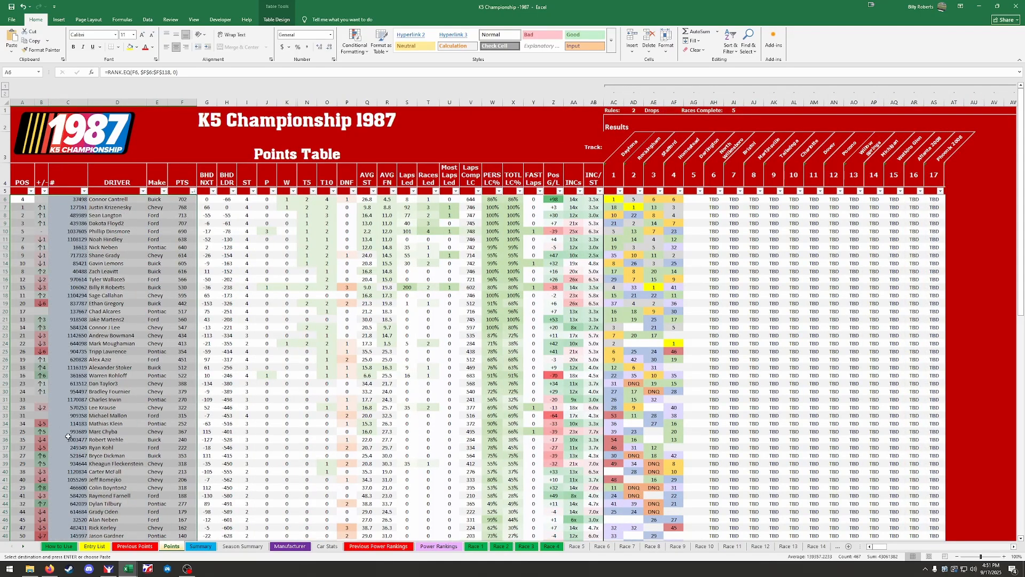
# Paste the copied driver IDs as values into the Points table's # column from C6 and narrow the column again
pyautogui.scroll(-15, 68, 436)
pyautogui.scroll(15, 68, 436)
pyautogui.scroll(-10, 70, 202)
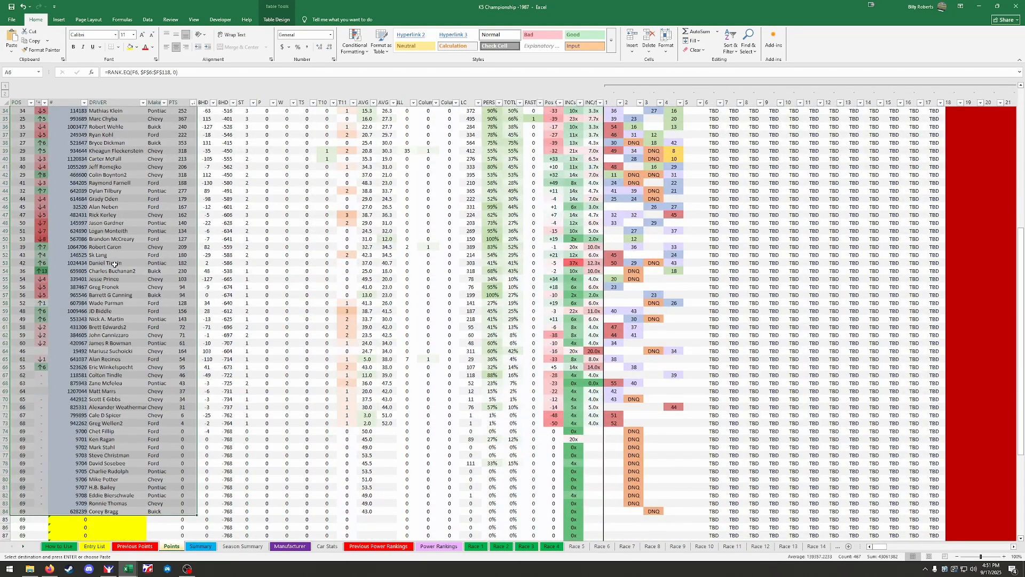
pyautogui.scroll(10, 114, 264)
pyautogui.scroll(-12, 175, 299)
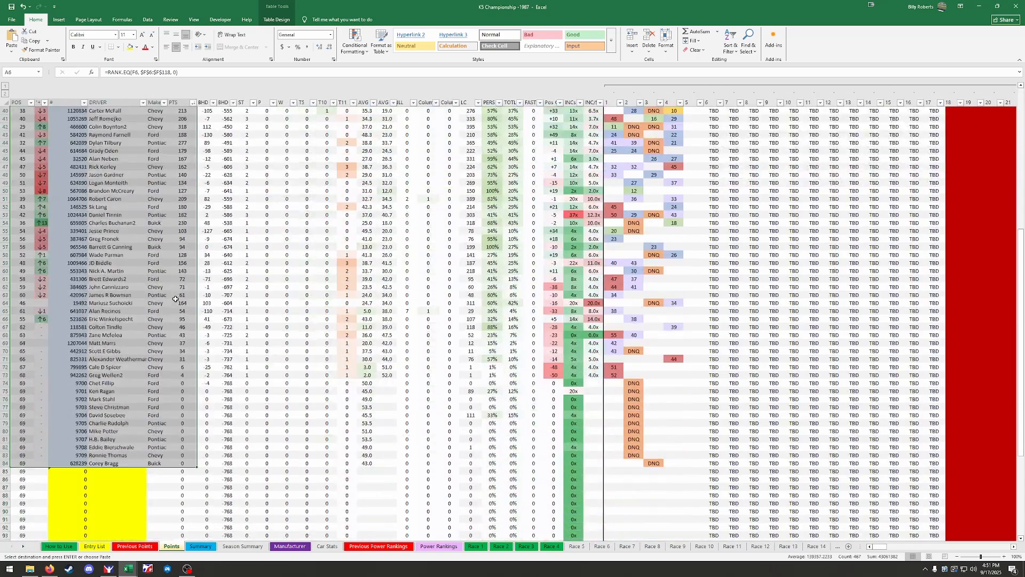
pyautogui.scroll(12, 175, 299)
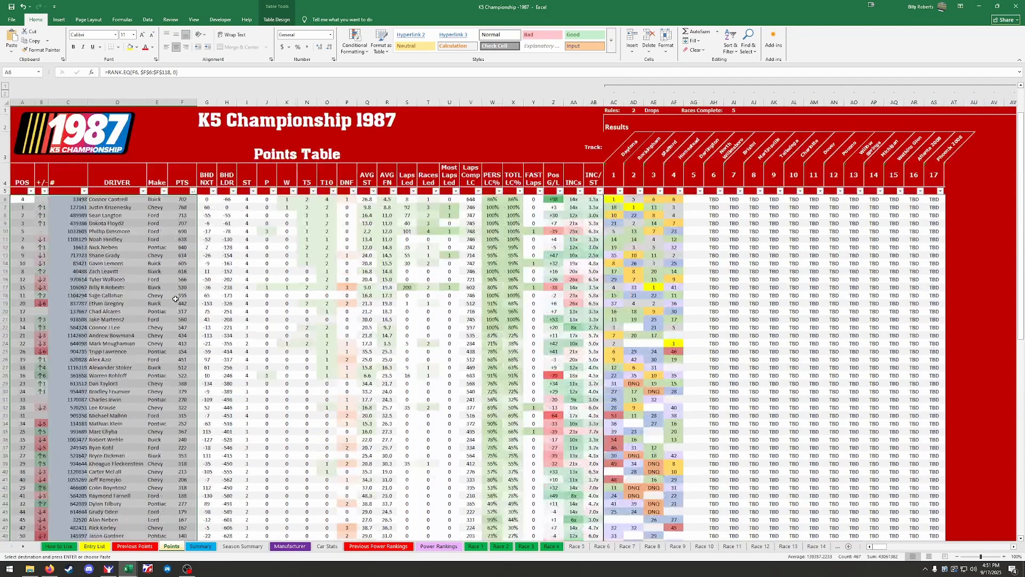
pyautogui.click(62, 199)
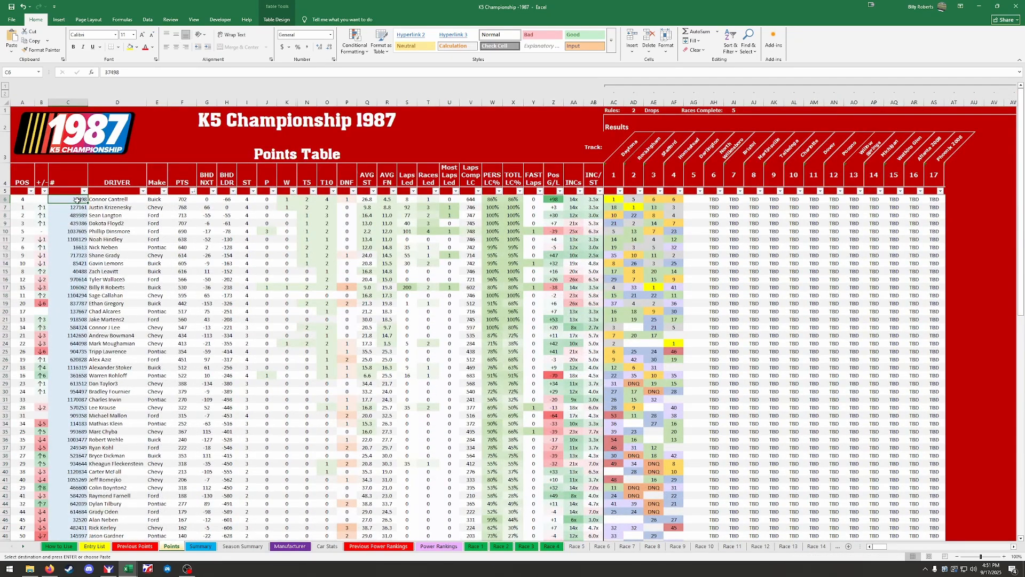
pyautogui.rightClick(78, 201)
pyautogui.click(109, 255)
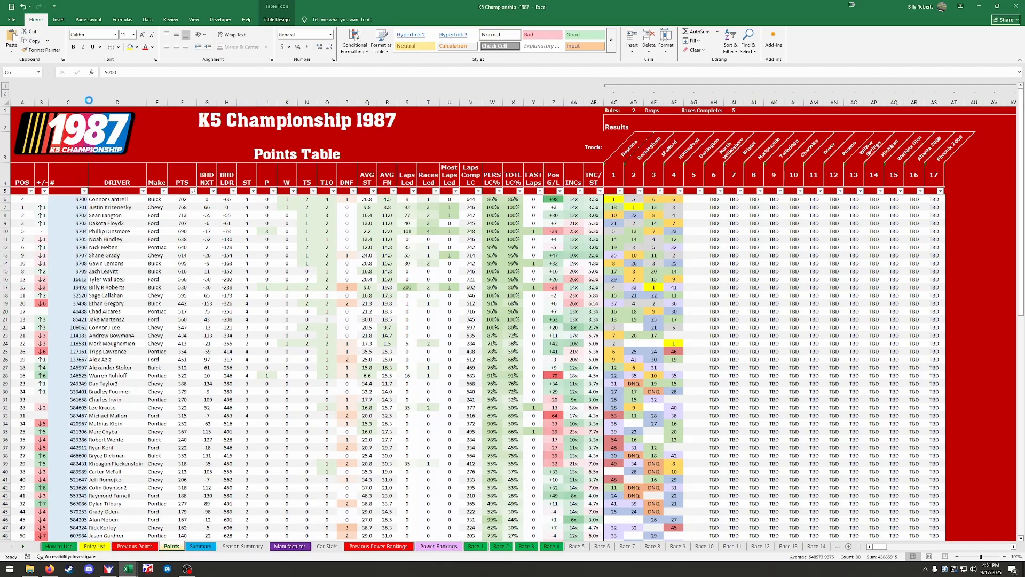
pyautogui.moveTo(88, 102); pyautogui.dragTo(54, 101)
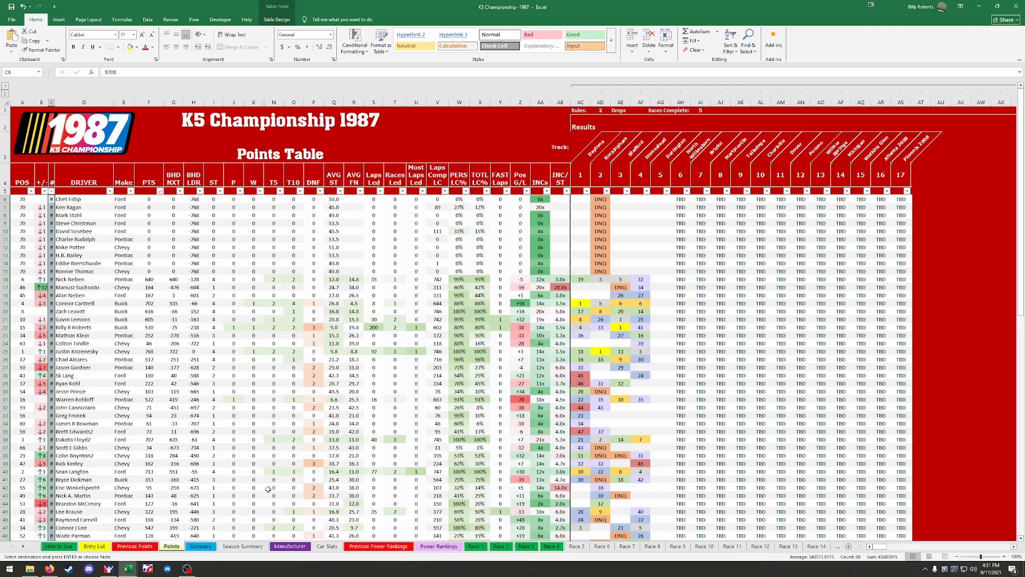
# Paste the copied driver IDs as values into the # column of the Power Rankings sheet from C6 and check the list's end
pyautogui.click(439, 546)
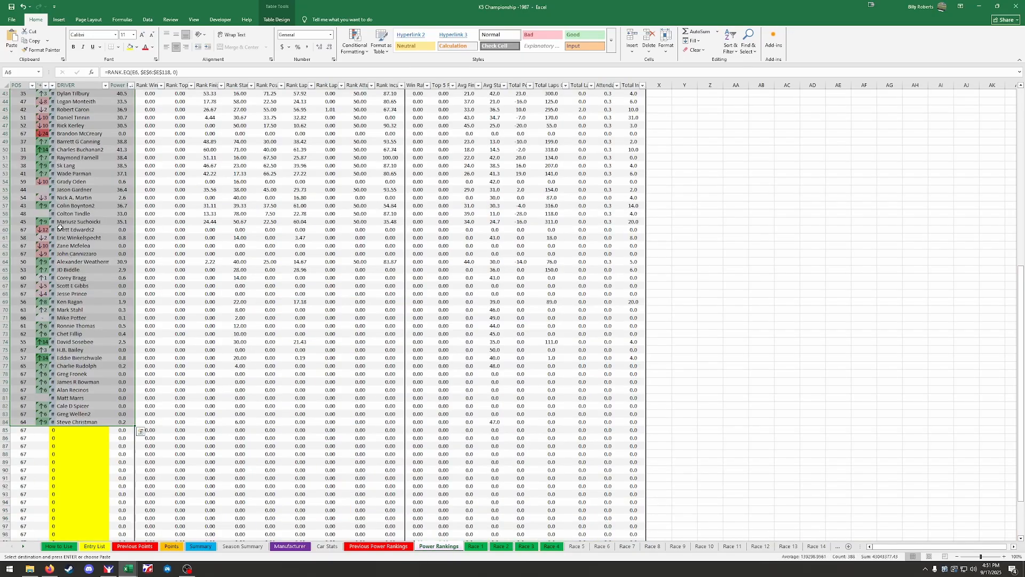
pyautogui.scroll(6, 60, 228)
pyautogui.rightClick(53, 176)
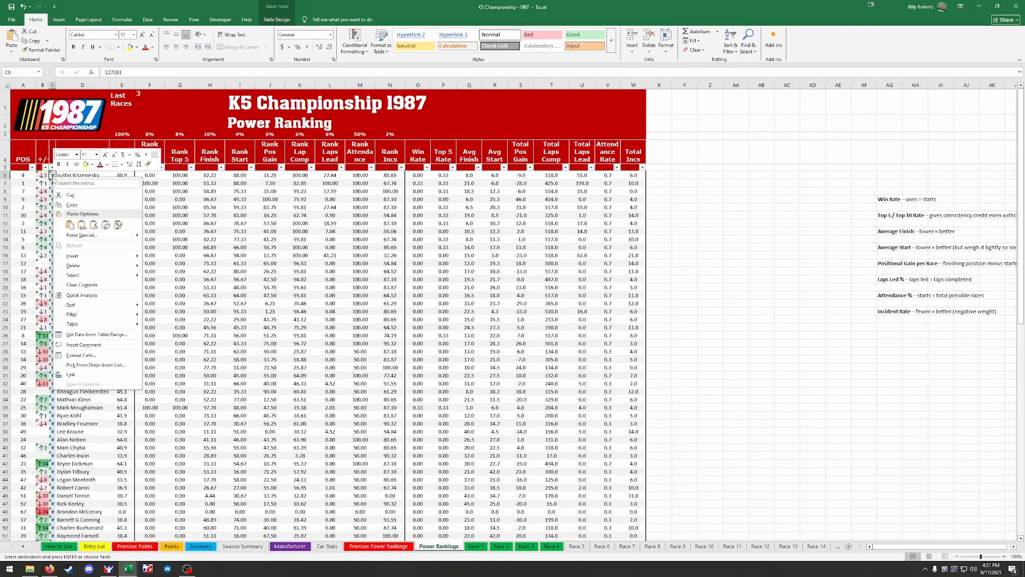
pyautogui.click(81, 235)
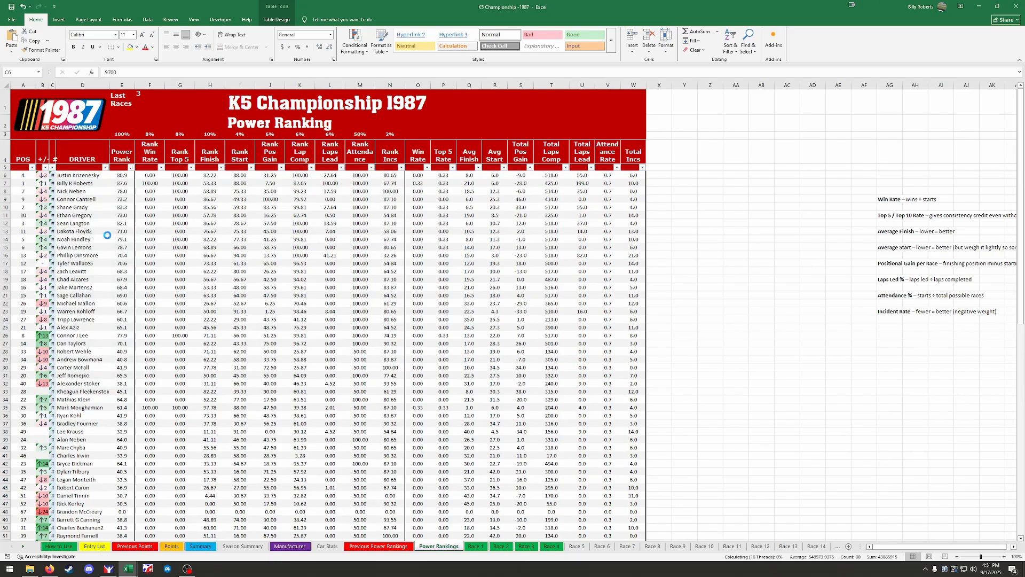
pyautogui.hotkey('ctrl', 'c')
pyautogui.hotkey('ctrl', 'v')
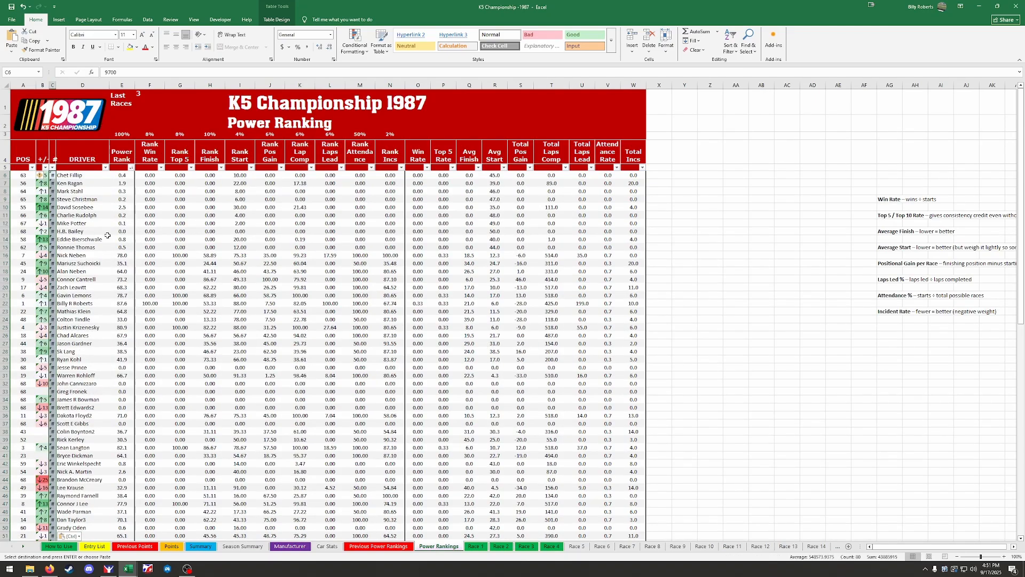
pyautogui.scroll(-16, 107, 235)
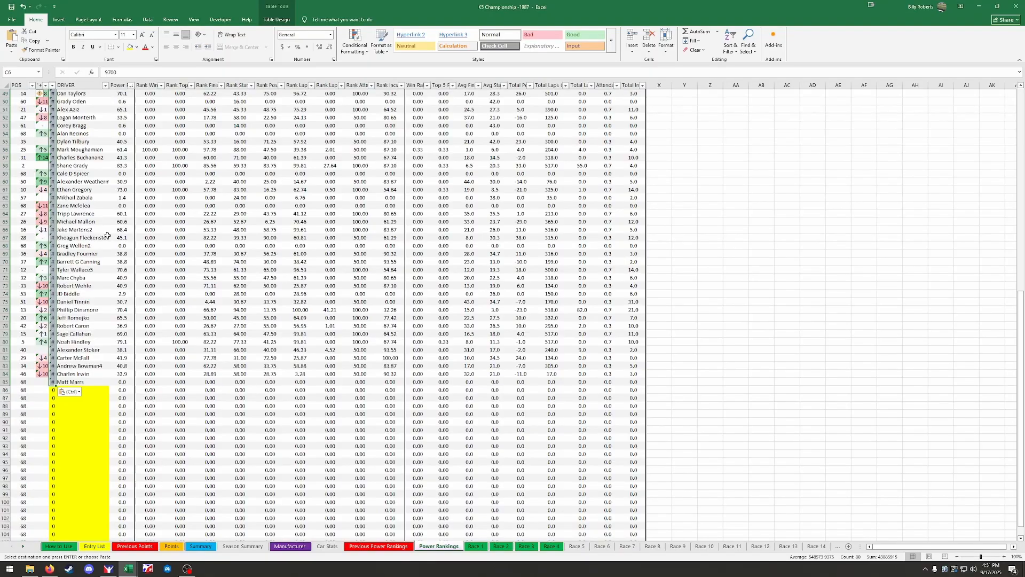
pyautogui.scroll(16, 107, 235)
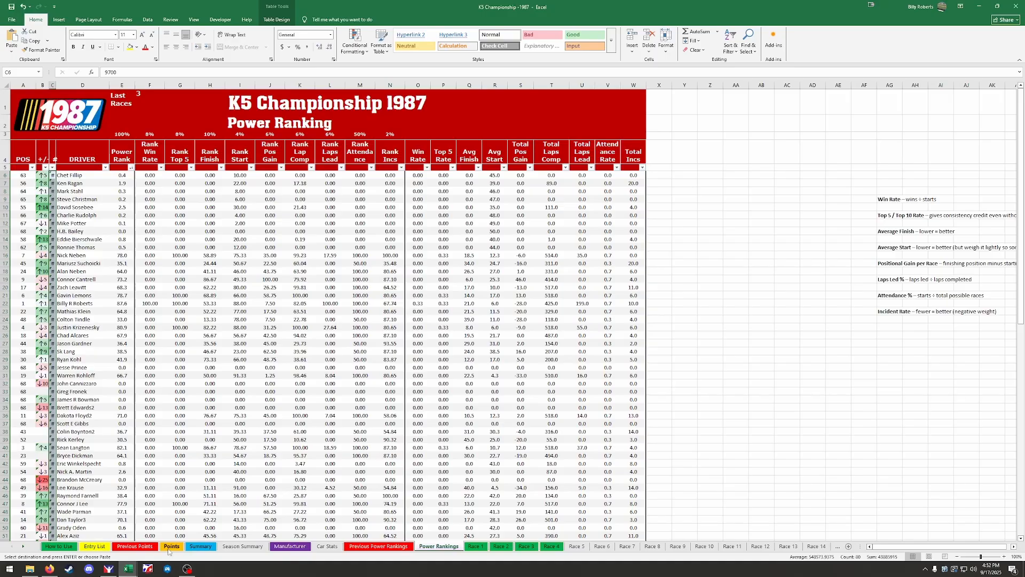
# Sort the Points table by PTS from largest to smallest
pyautogui.click(166, 548)
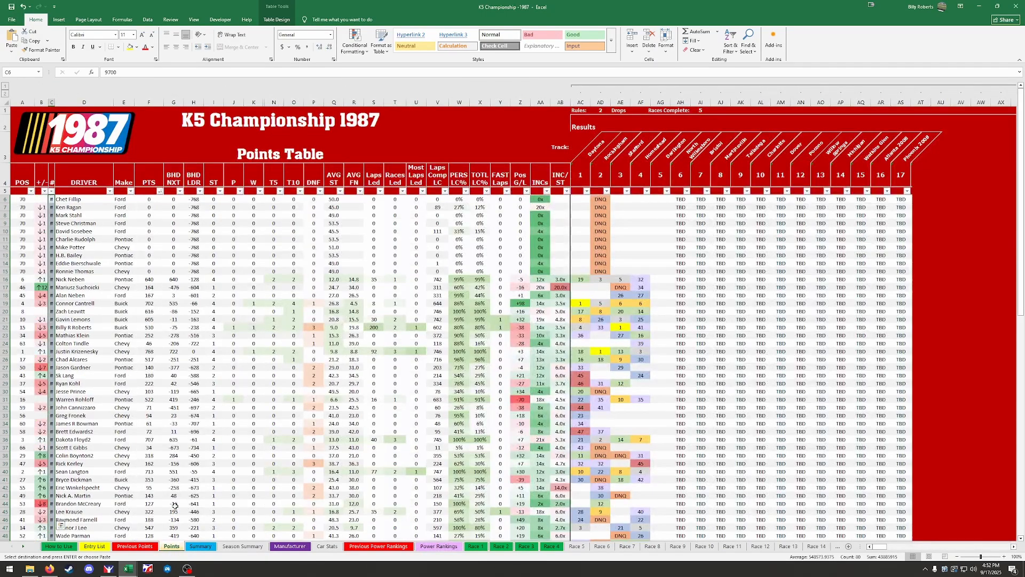
pyautogui.click(160, 192)
pyautogui.click(88, 210)
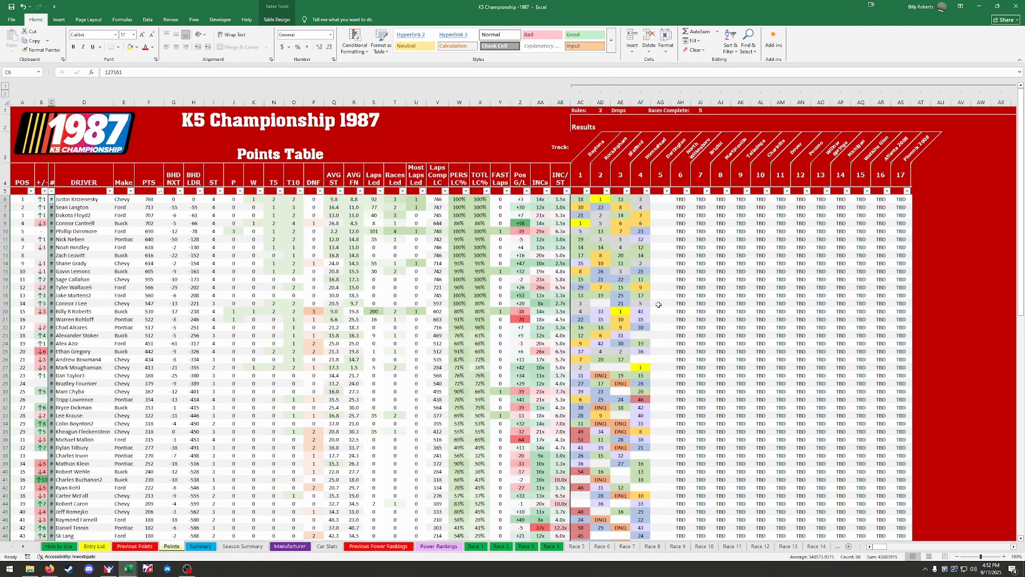
# Check the imported data on the Race 5 sheet and inspect the race 5 results formula in AG6 of the Points sheet
pyautogui.click(576, 547)
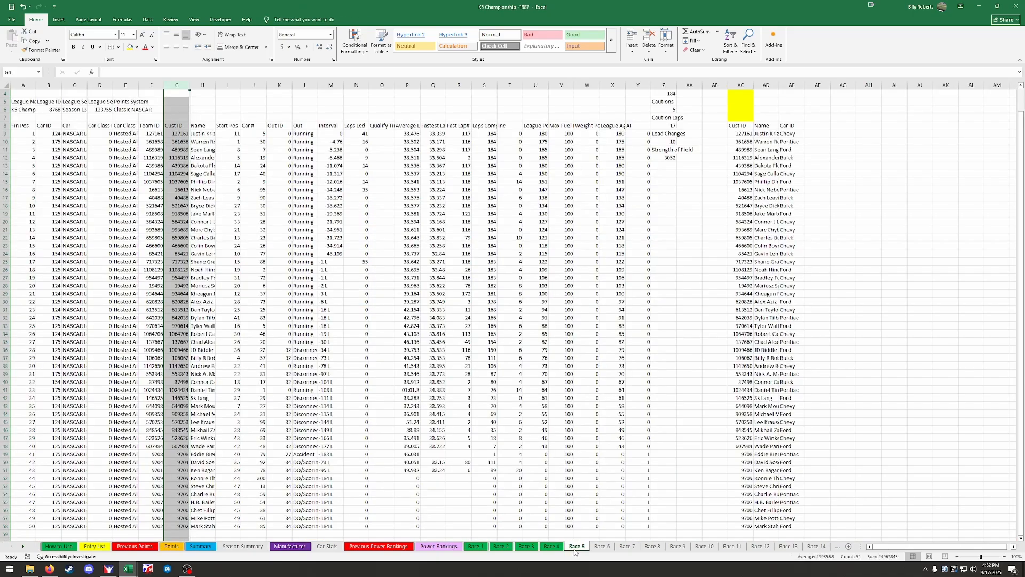
pyautogui.click(171, 547)
pyautogui.click(660, 199)
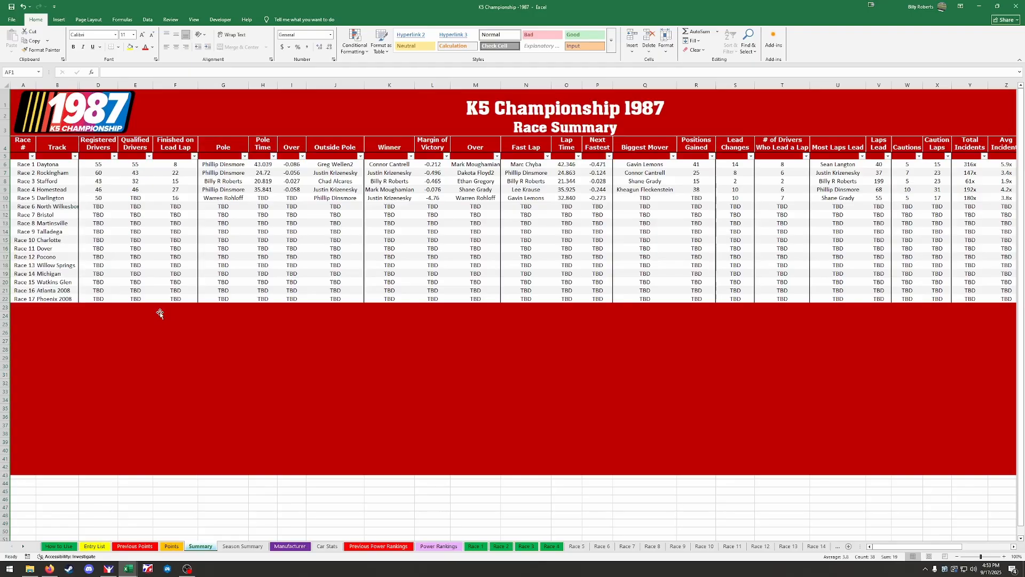
# Set Qualified Drivers for Race 5 Darlington to 41 on the Summary sheet and check the race 5 results in the Points table
pyautogui.click(141, 199)
pyautogui.write('41')
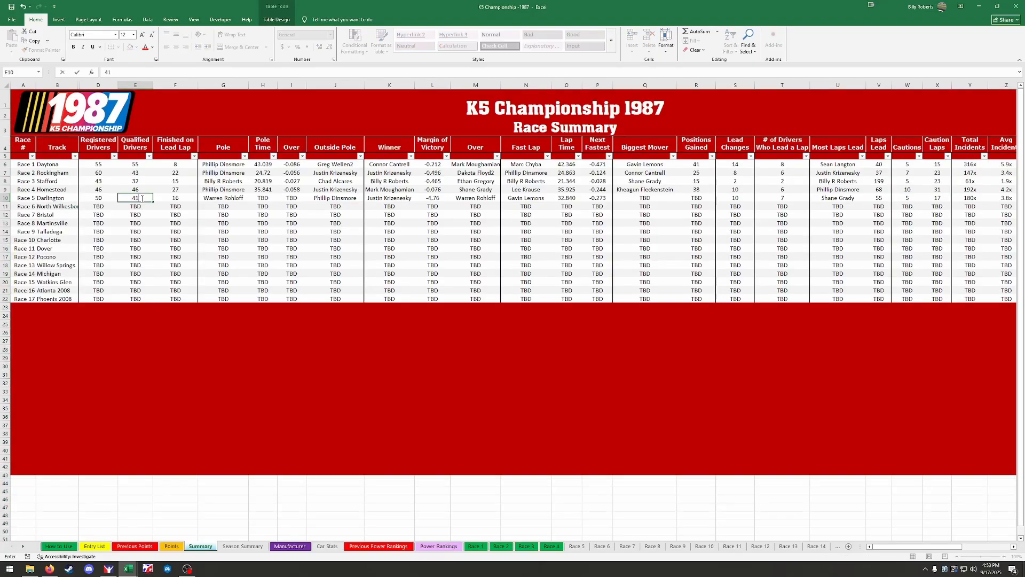
pyautogui.press('Return')
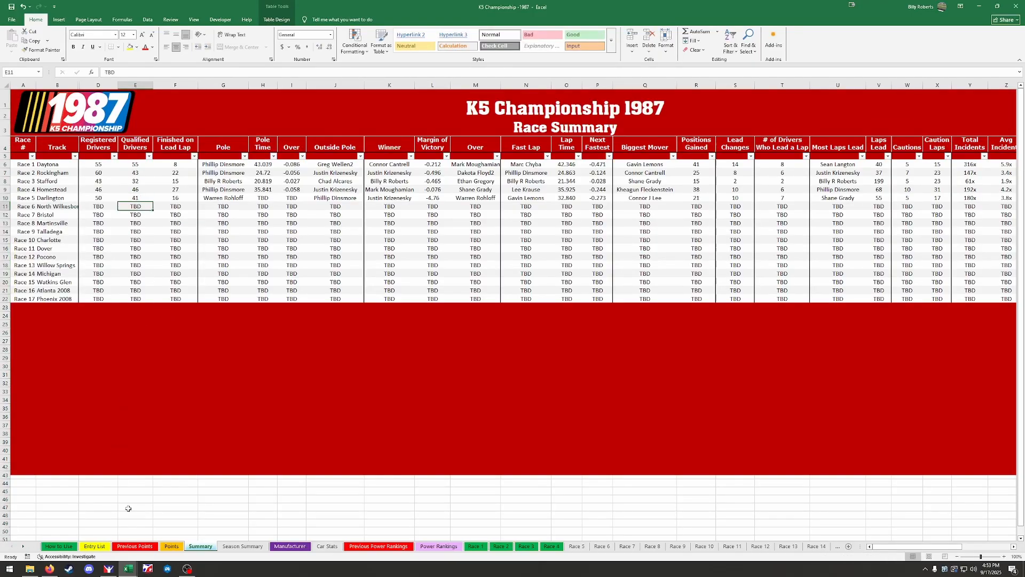
pyautogui.click(178, 548)
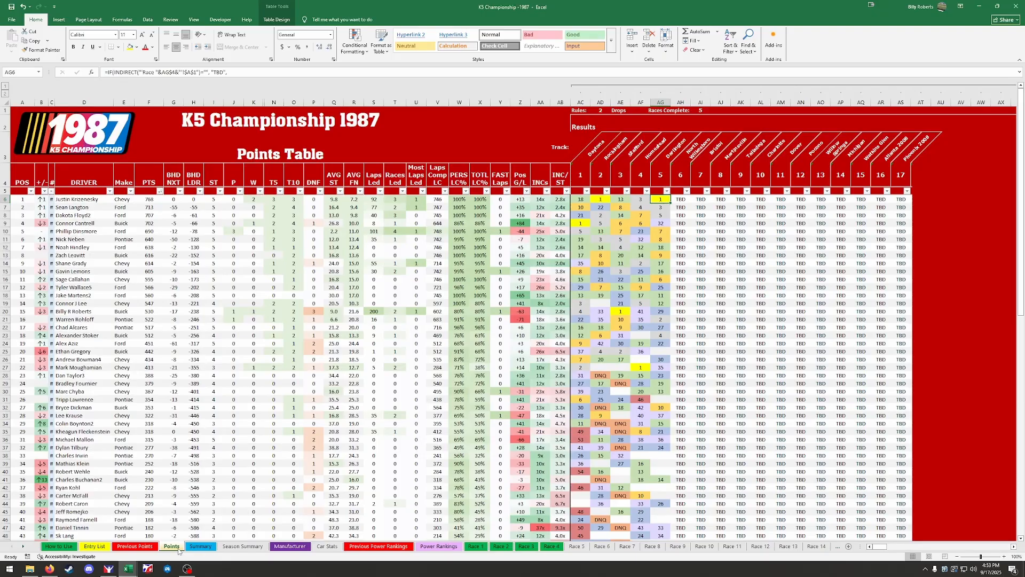
pyautogui.click(200, 545)
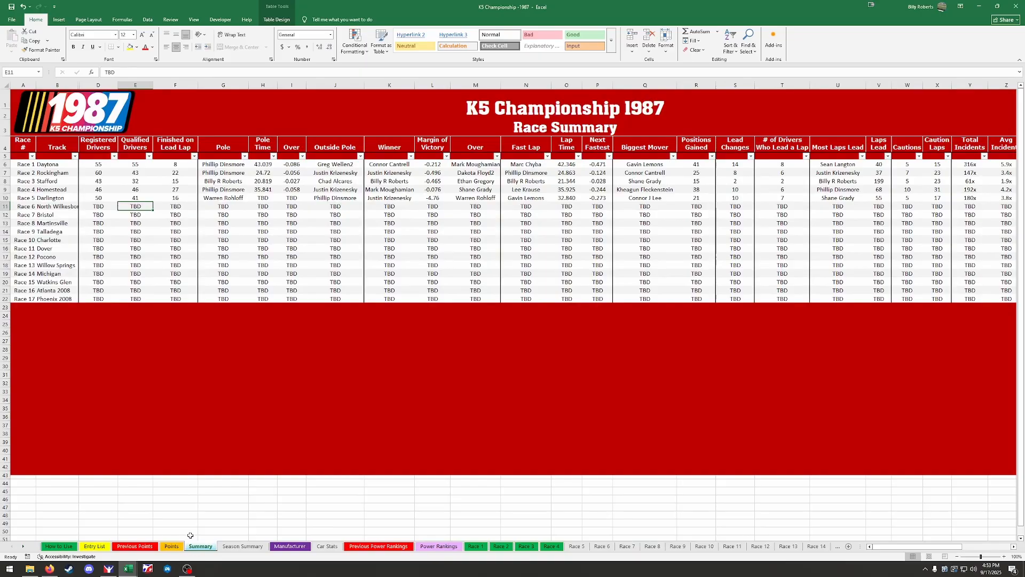
# Switch to iRacing to examine the lowest finishers in the Darlington race results, then return to the Race 5 entry on Excel's Summary sheet
pyautogui.click(116, 573)
pyautogui.scroll(-15, 252, 357)
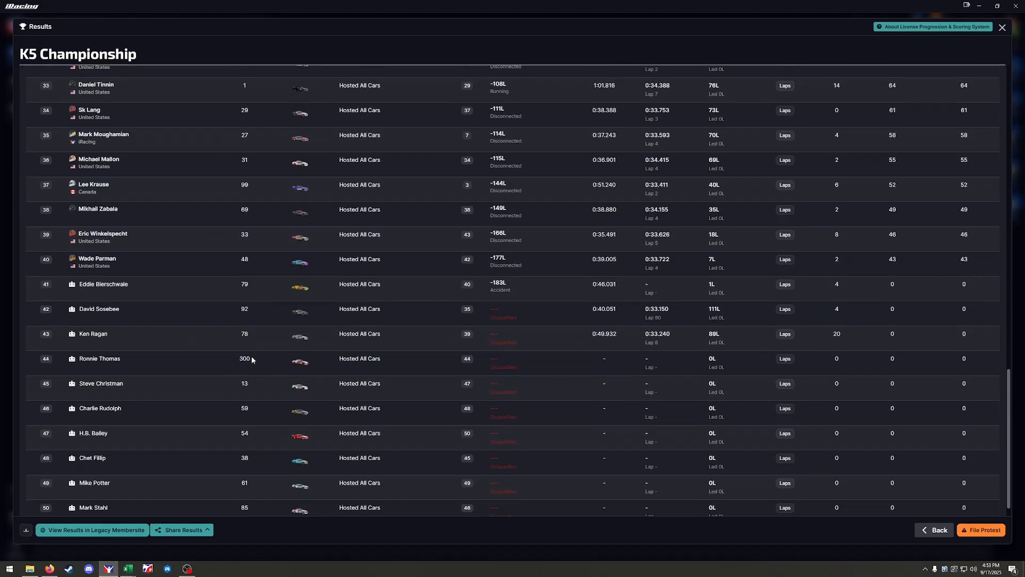
pyautogui.scroll(-1, 252, 359)
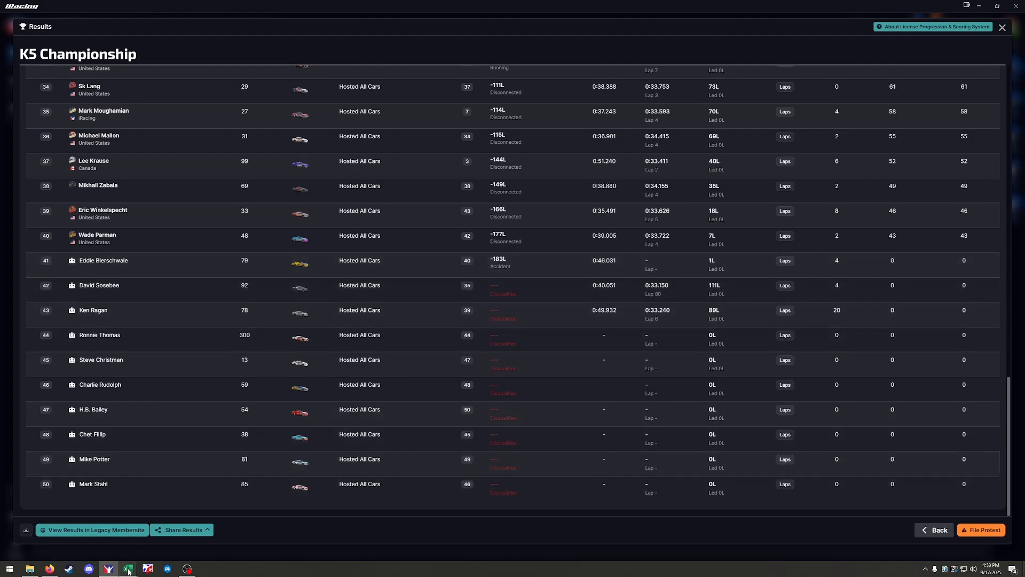
pyautogui.moveTo(129, 570)
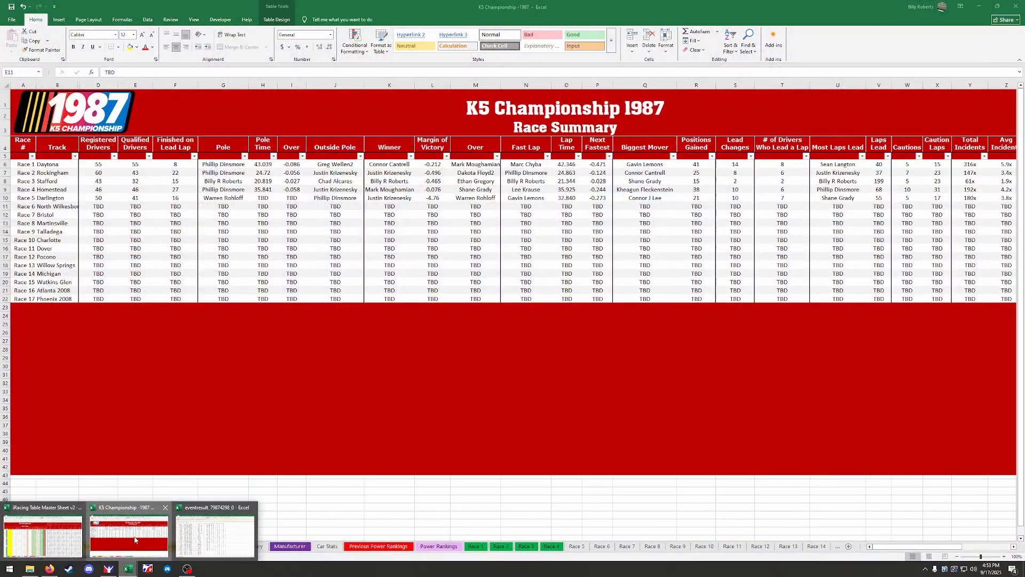
pyautogui.click(130, 534)
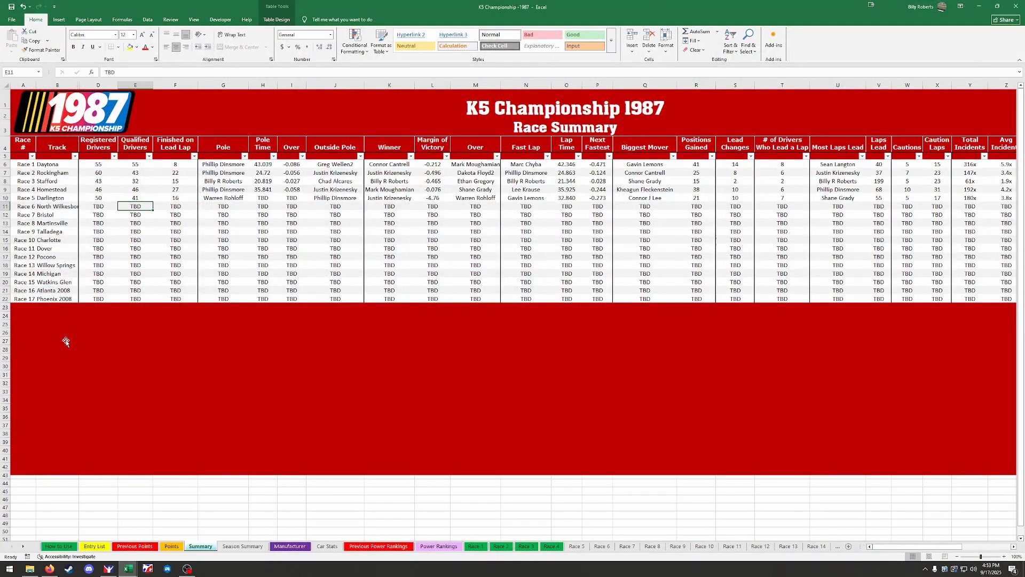
pyautogui.press('Up')
# Review race 5 on the Points table, the Race 5 sheet and the Summary sheet
pyautogui.click(171, 546)
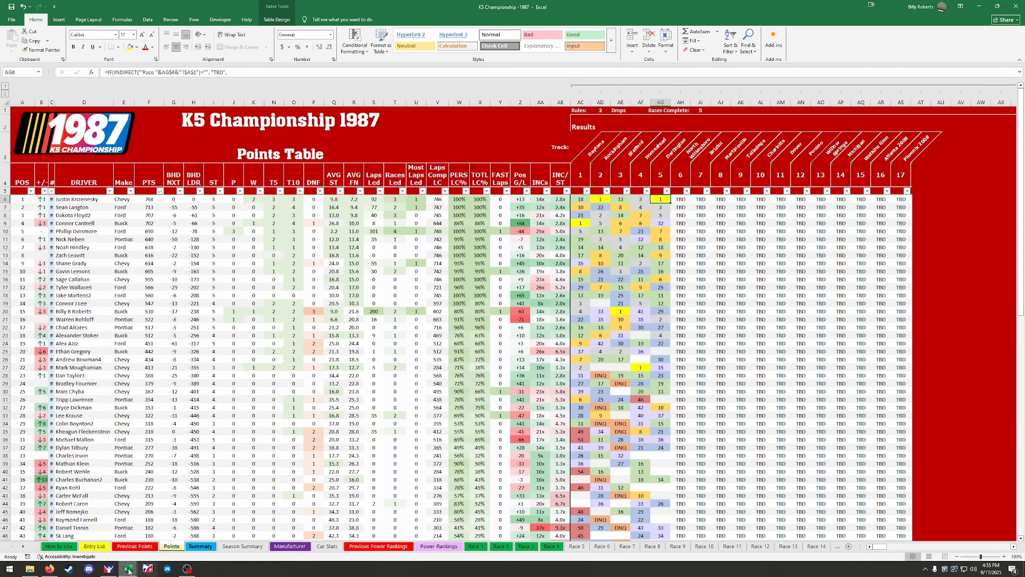
pyautogui.click(576, 545)
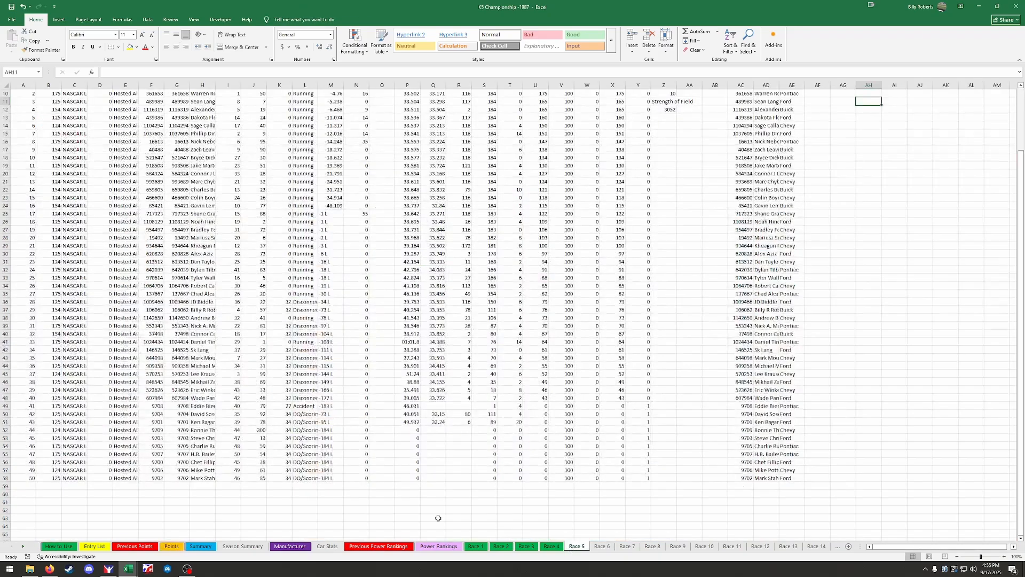
pyautogui.click(200, 545)
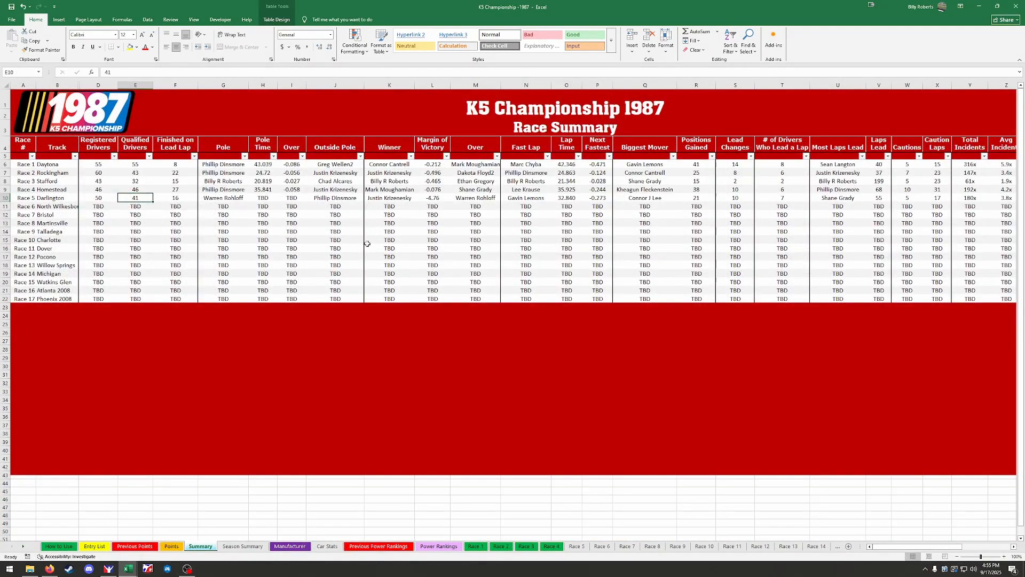
# Switch to iRacing, show the Darlington qualifying results and select the pole sitter's best lap time
pyautogui.click(107, 569)
pyautogui.scroll(5, 281, 475)
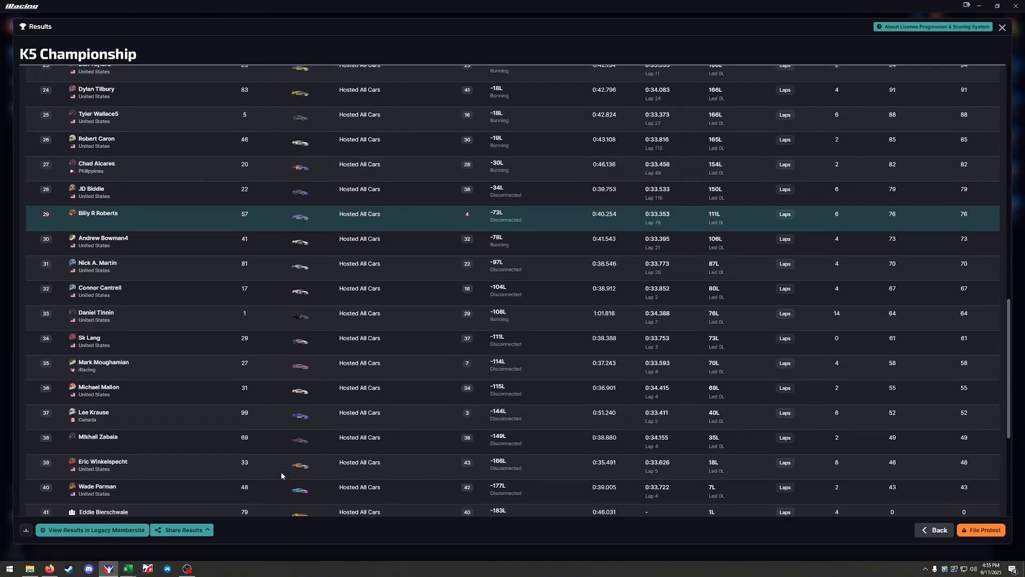
pyautogui.scroll(4, 281, 472)
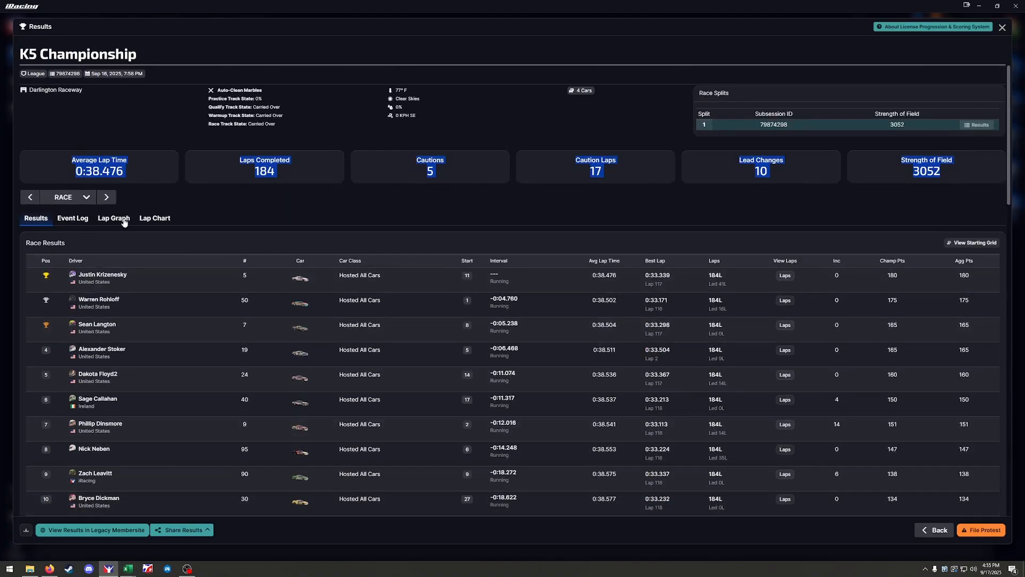
pyautogui.click(100, 197)
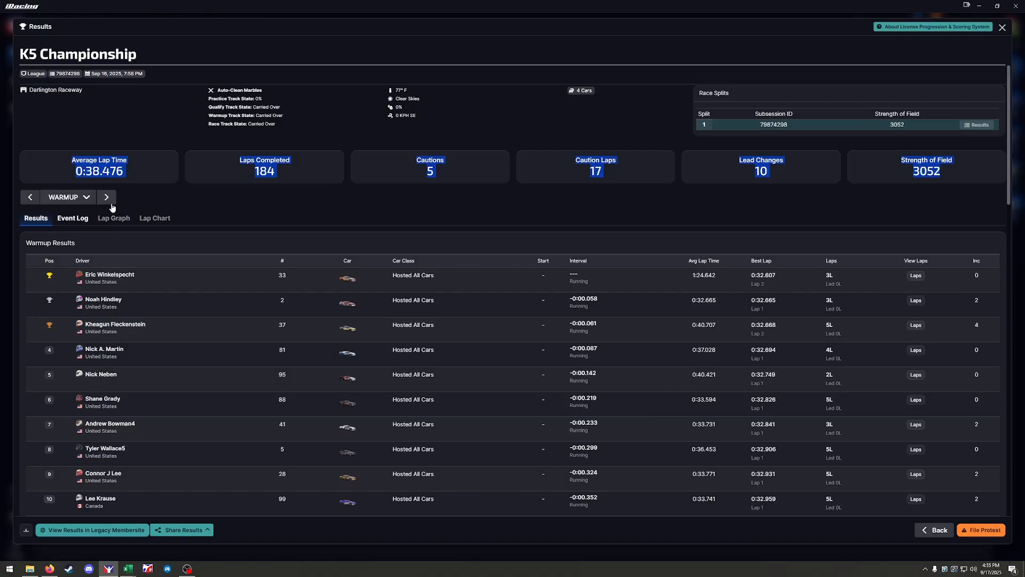
pyautogui.click(107, 198)
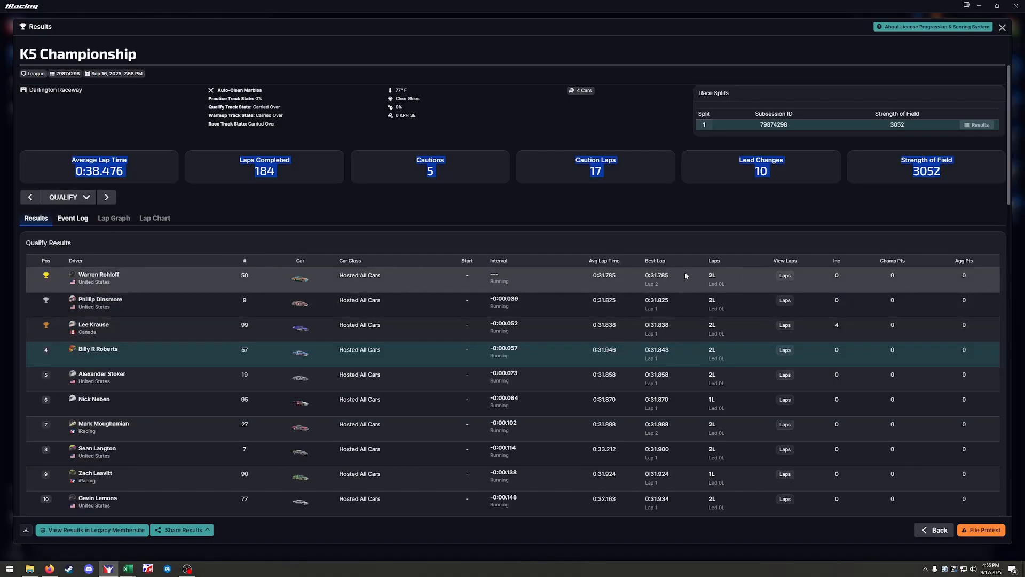
pyautogui.click(651, 275)
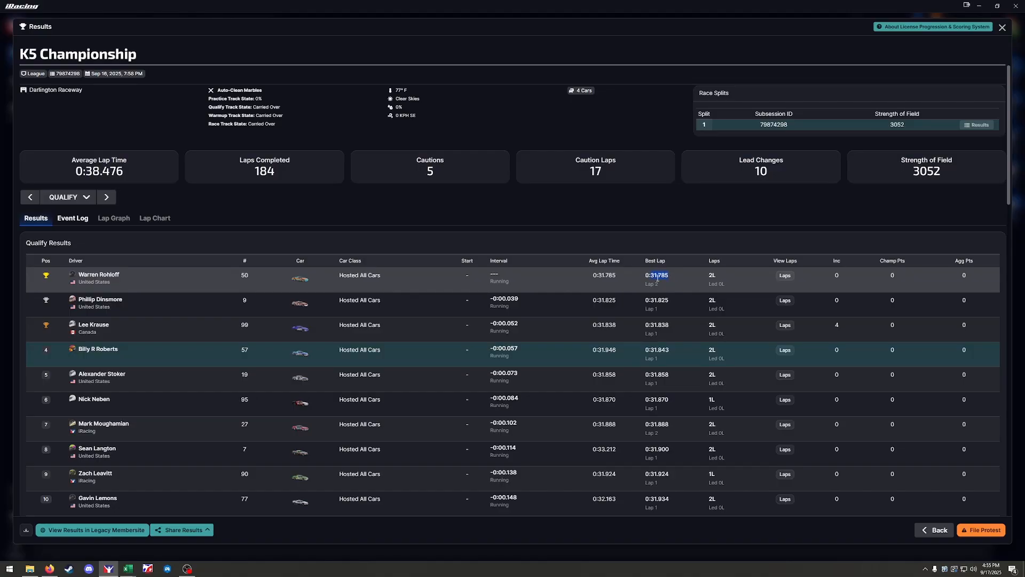
# Switch to the eventresult_79874298_0 workbook in Excel and close it
pyautogui.moveTo(128, 568)
pyautogui.moveTo(161, 542)
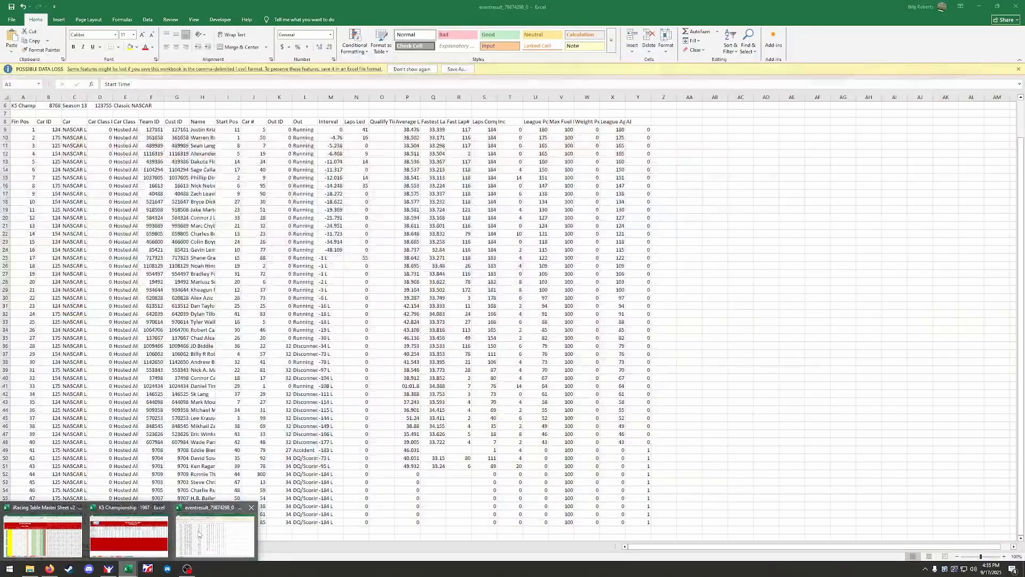
pyautogui.click(214, 533)
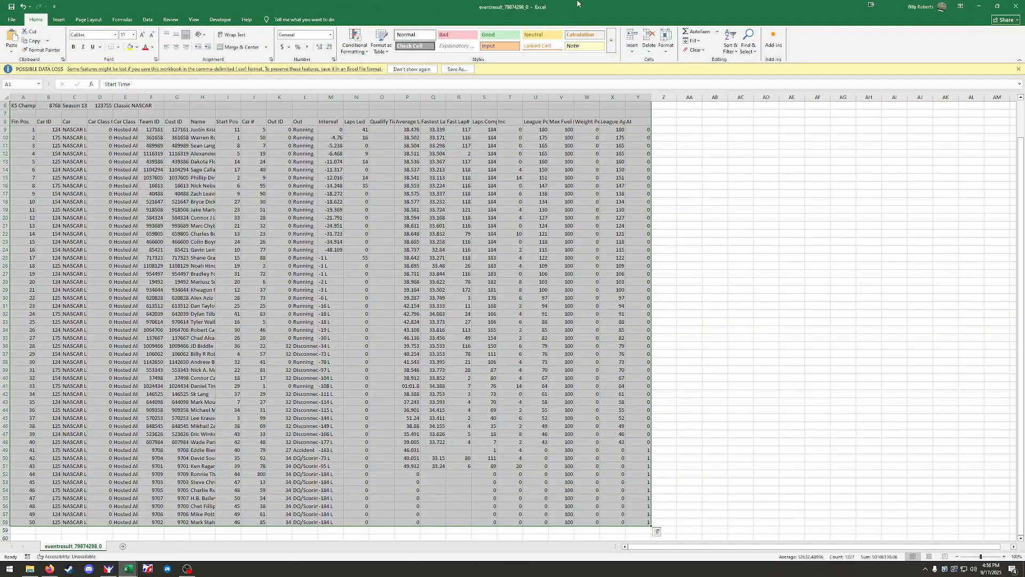
pyautogui.click(1016, 6)
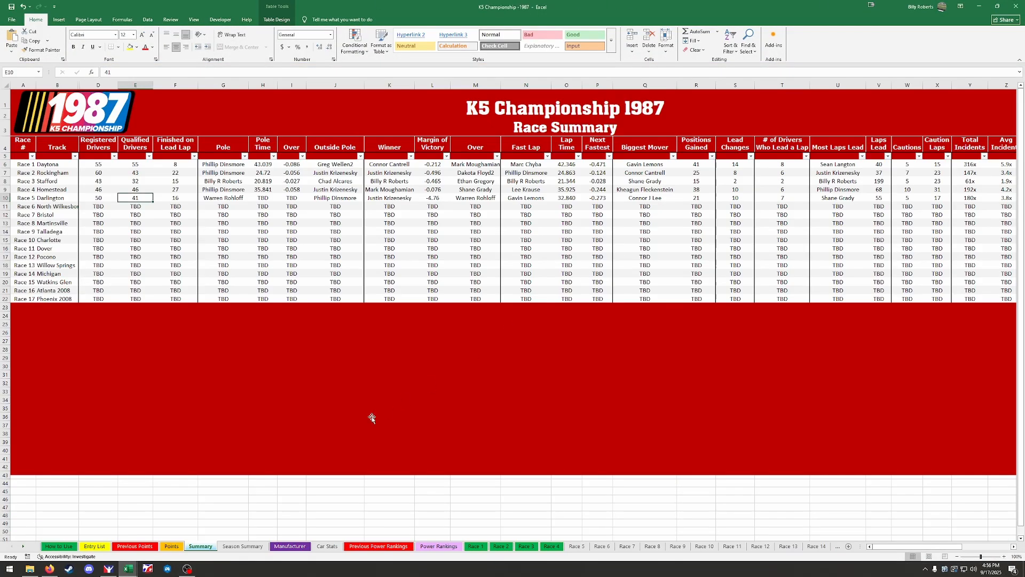
# On the Race 5 sheet, enter 31.785 as the pole sitter's qualifying time in O10
pyautogui.click(577, 545)
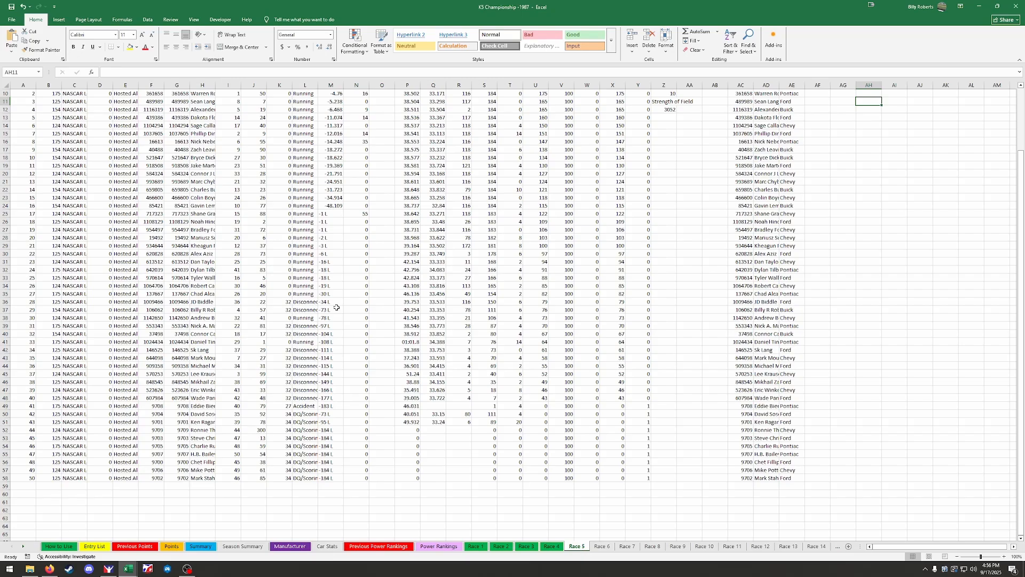
pyautogui.scroll(3, 337, 308)
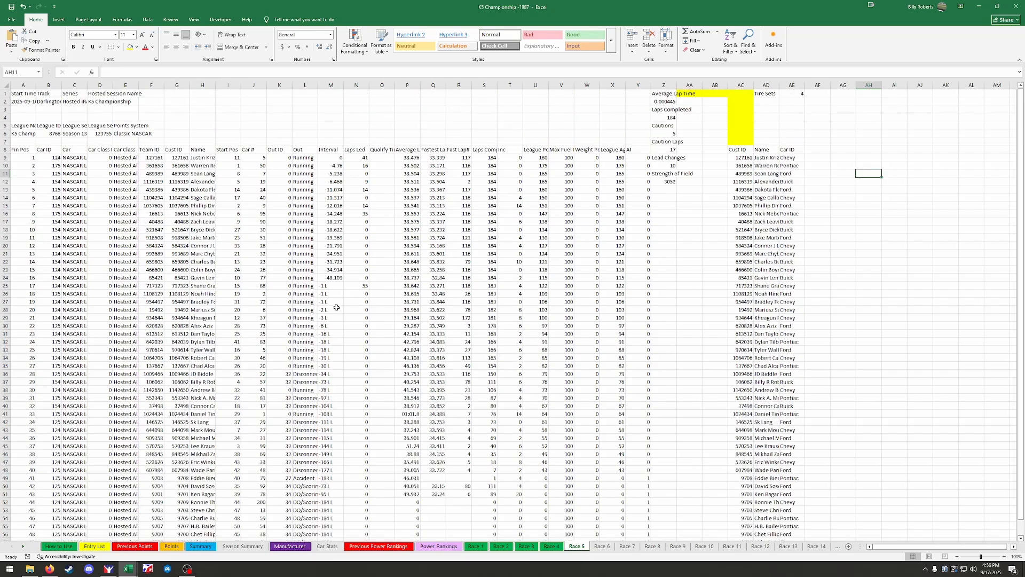
pyautogui.click(224, 166)
pyautogui.doubleClick(383, 164)
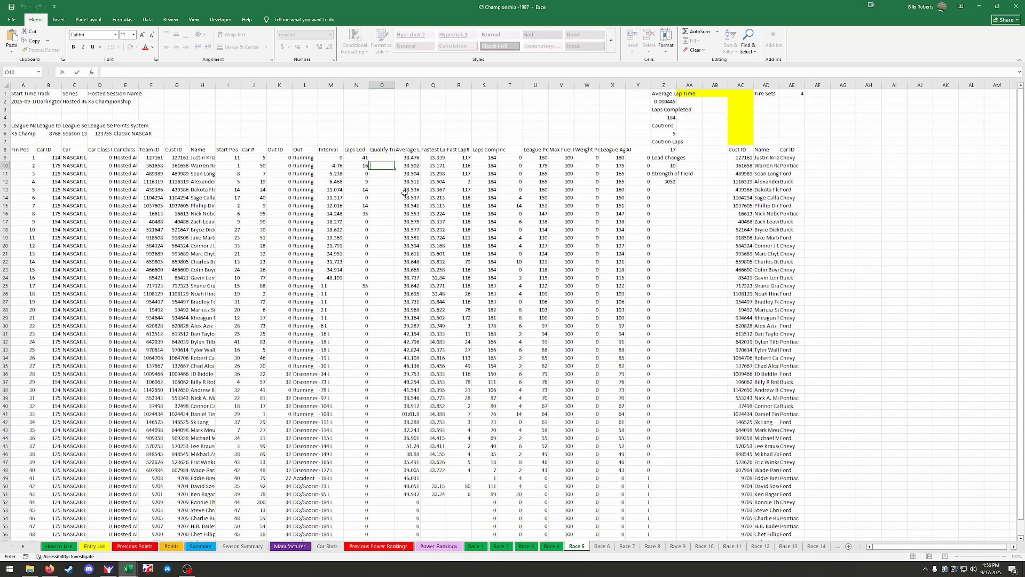
pyautogui.write('31.785')
pyautogui.press('Return')
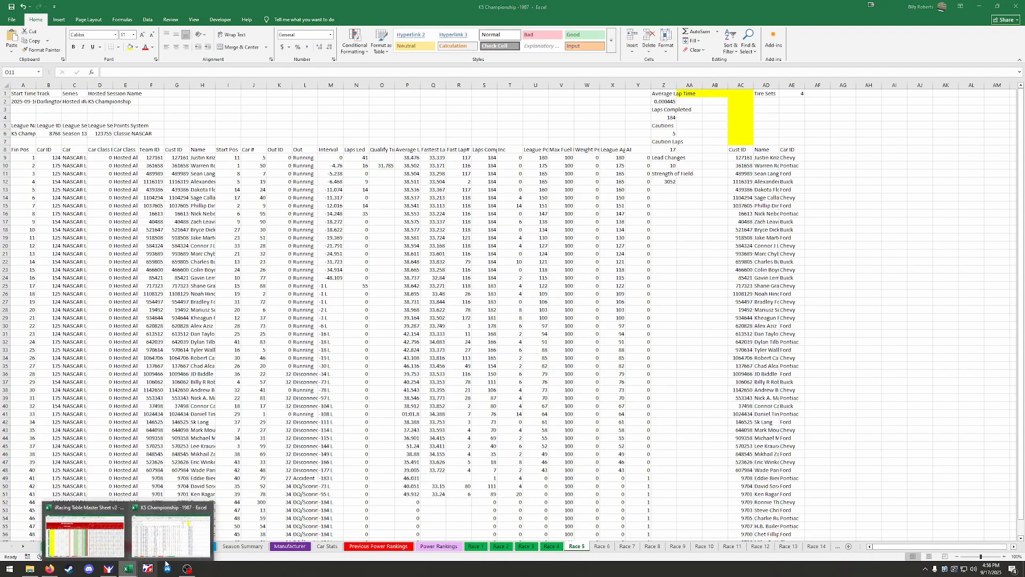
# Look up the second qualifier's best lap in iRacing and enter 31.825 as that driver's qualifying time in O15 of Race 5
pyautogui.click(108, 568)
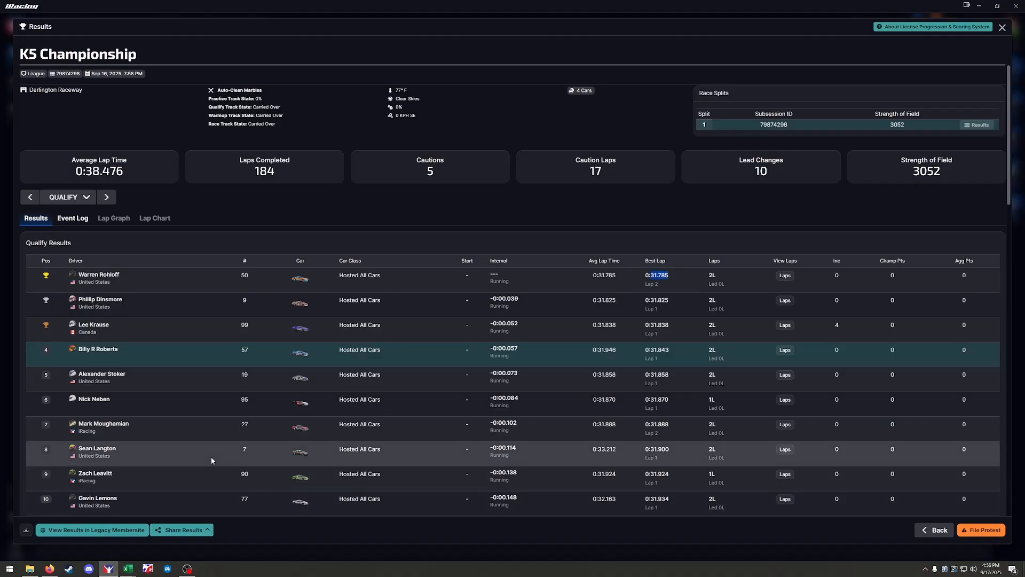
pyautogui.click(672, 302)
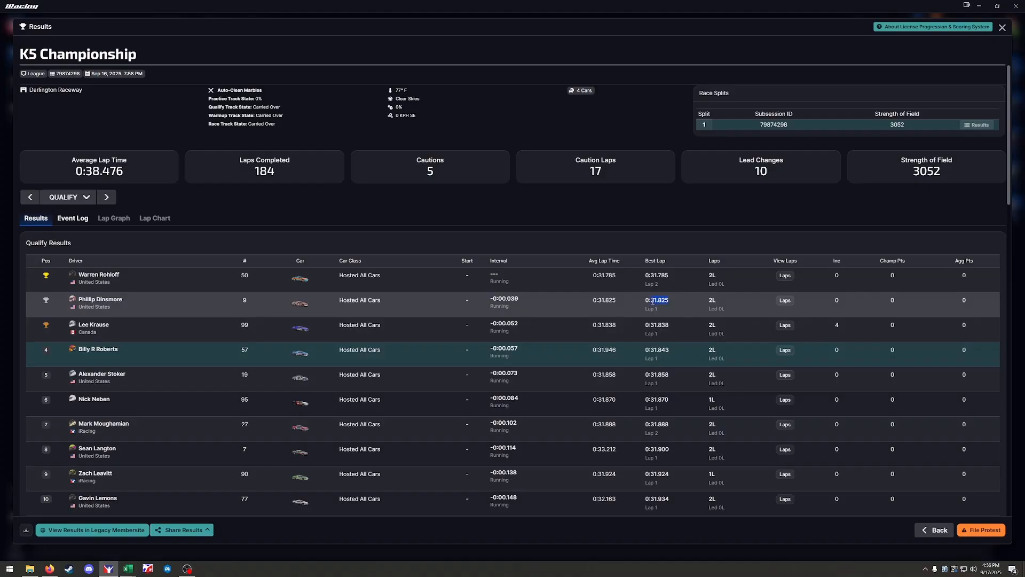
pyautogui.moveTo(128, 568)
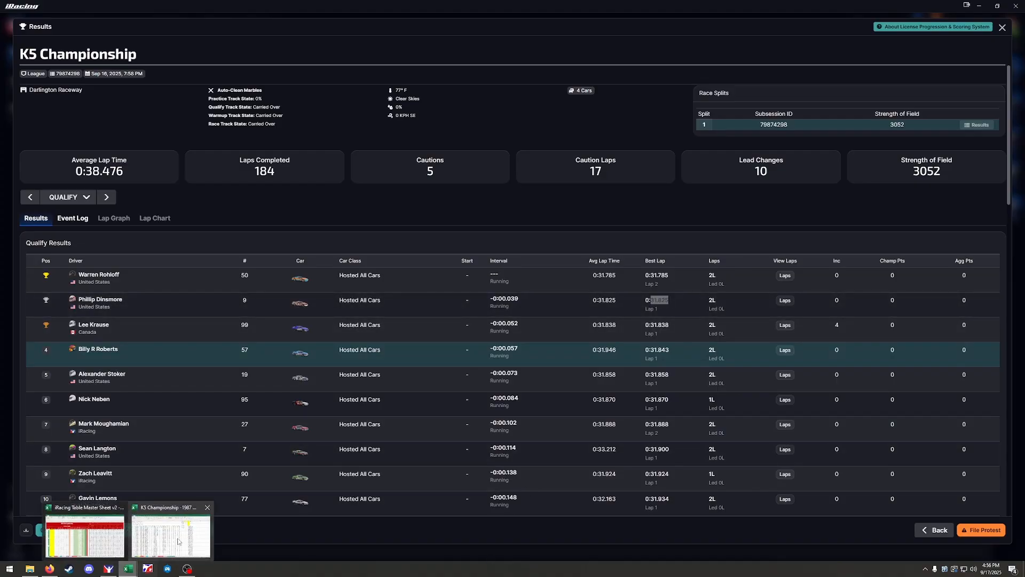
pyautogui.click(178, 534)
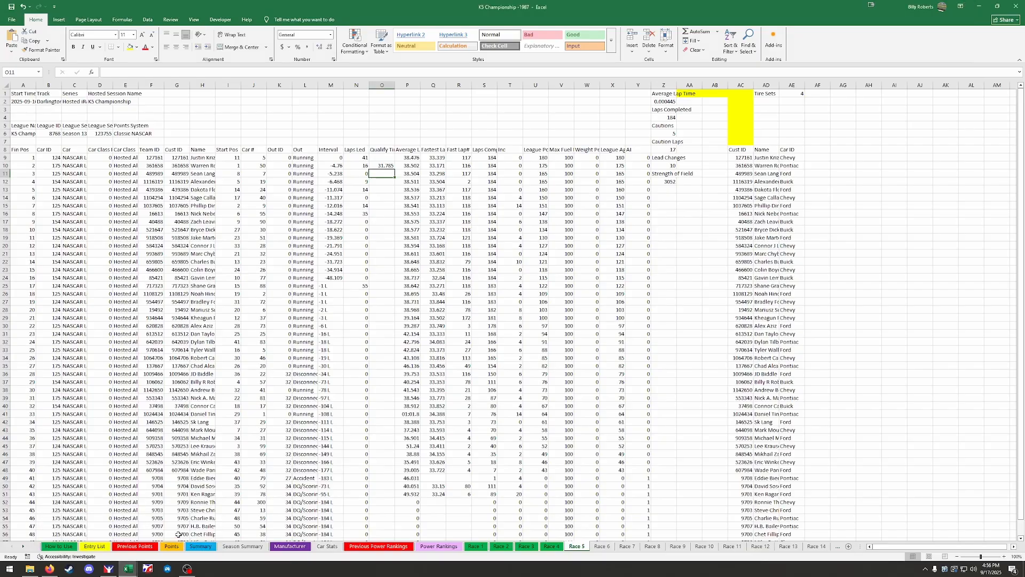
pyautogui.click(230, 205)
pyautogui.click(383, 205)
pyautogui.write('31.825')
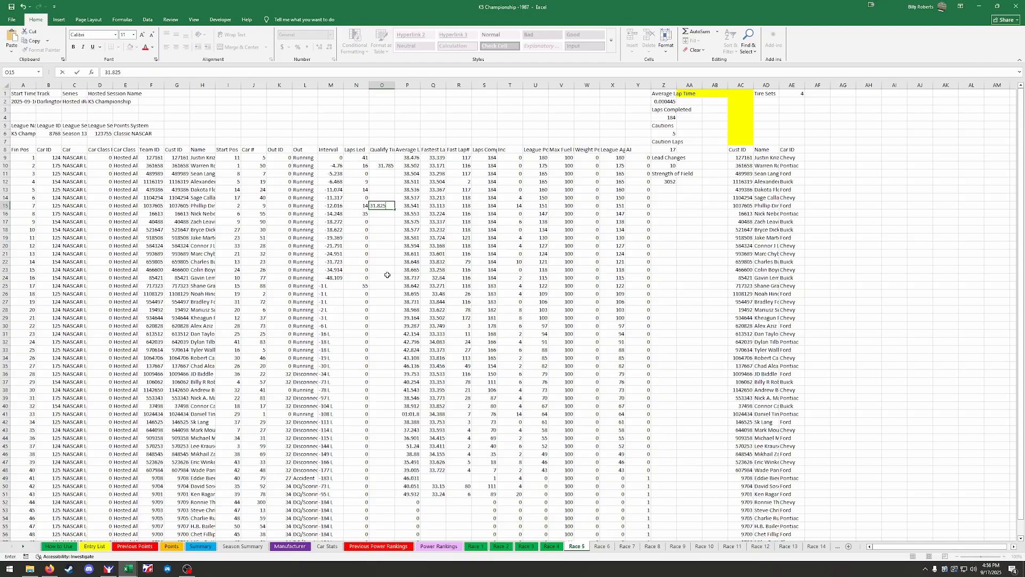
pyautogui.click(387, 275)
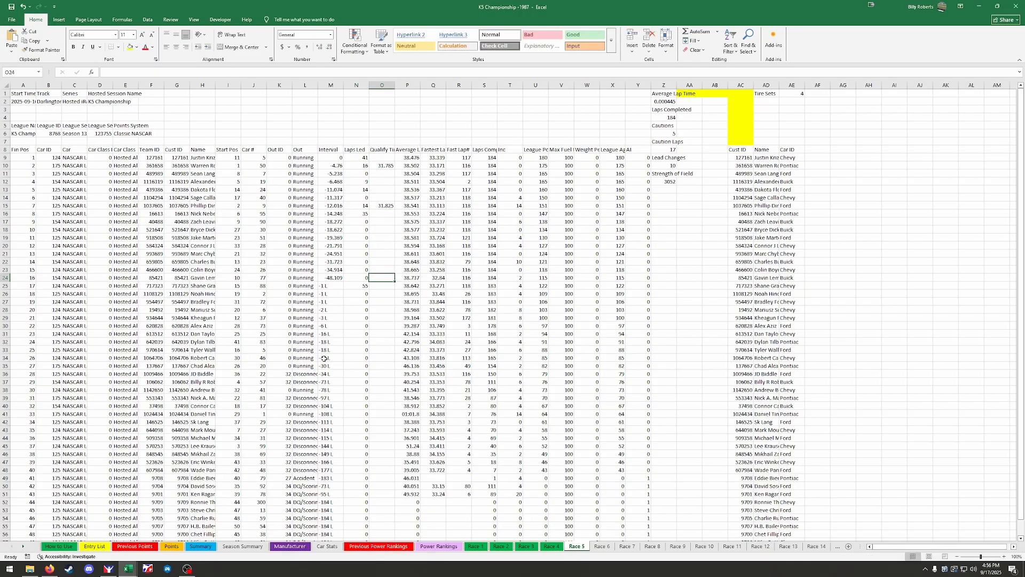
# Check Race 5's pole entries on the Summary sheet and the number of drops set on the Points sheet
pyautogui.click(203, 546)
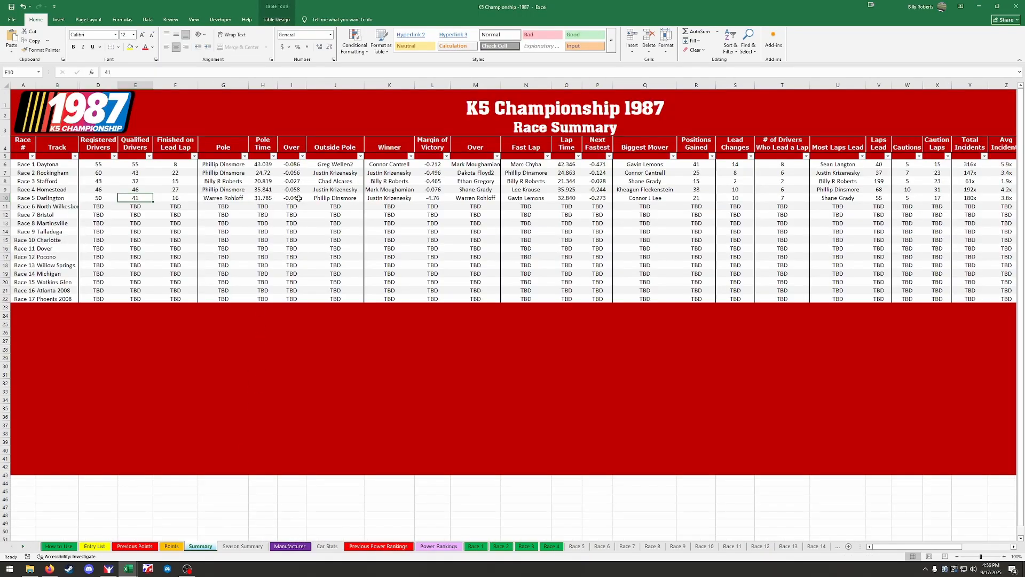
pyautogui.moveTo(233, 199); pyautogui.dragTo(360, 199)
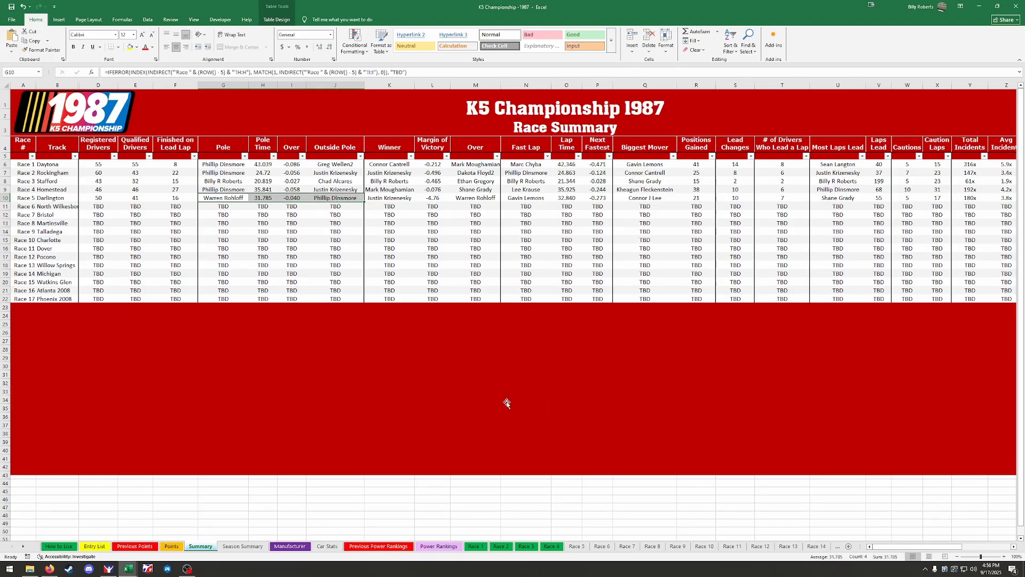
pyautogui.click(171, 547)
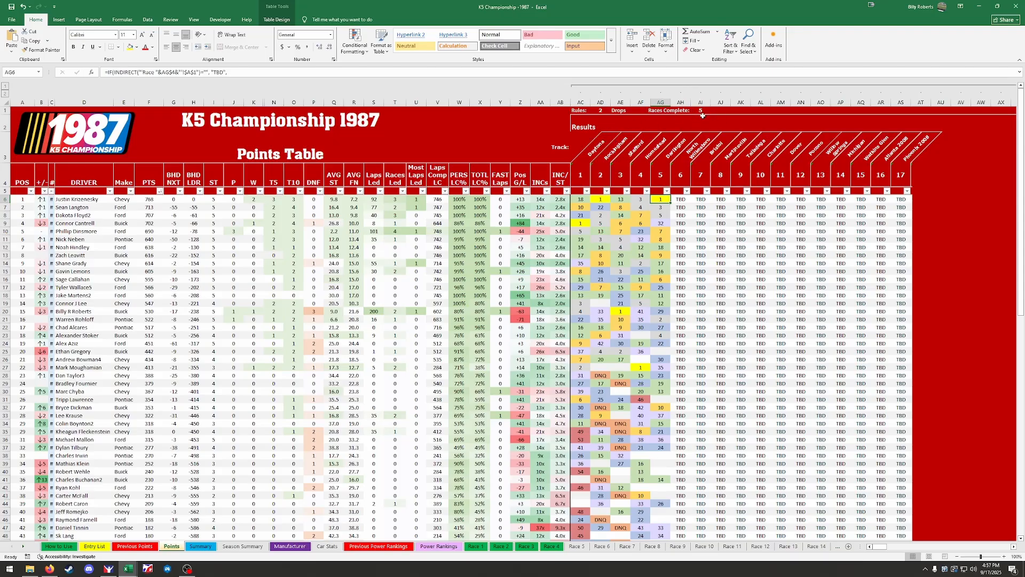
pyautogui.click(599, 111)
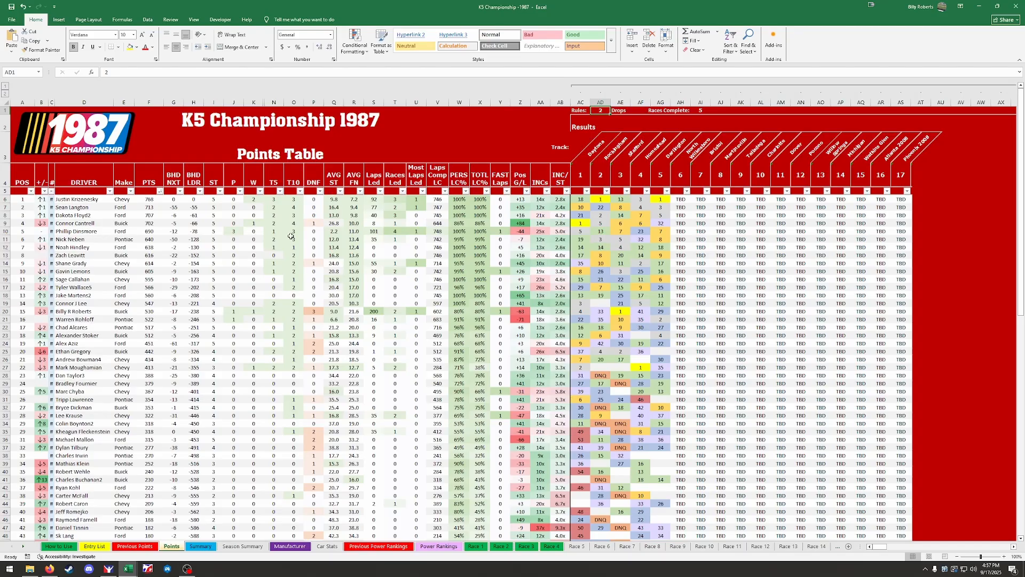
# Switch the points column of the Points table to PTS w/ DROP
pyautogui.click(145, 183)
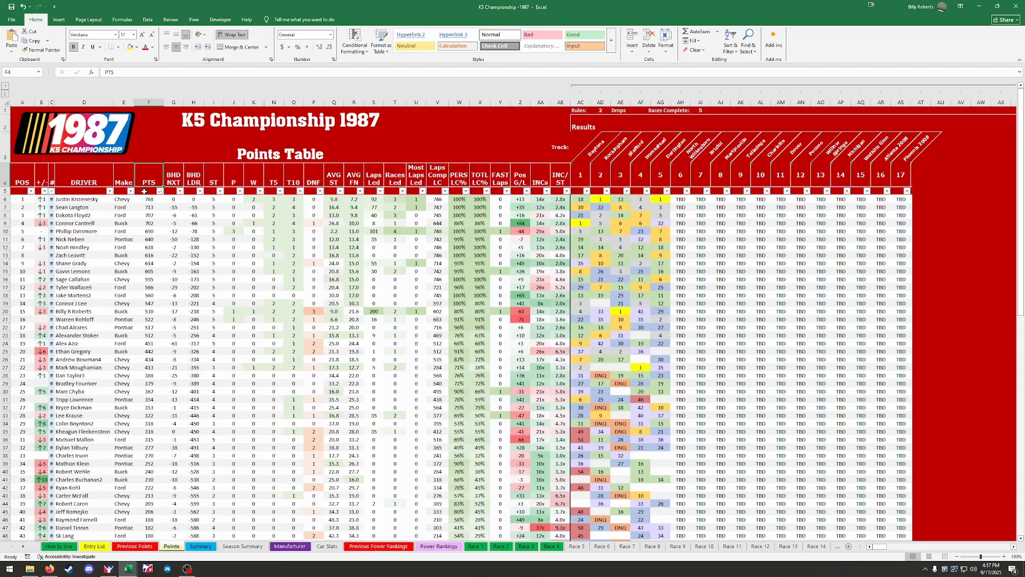
pyautogui.click(143, 191)
pyautogui.click(167, 191)
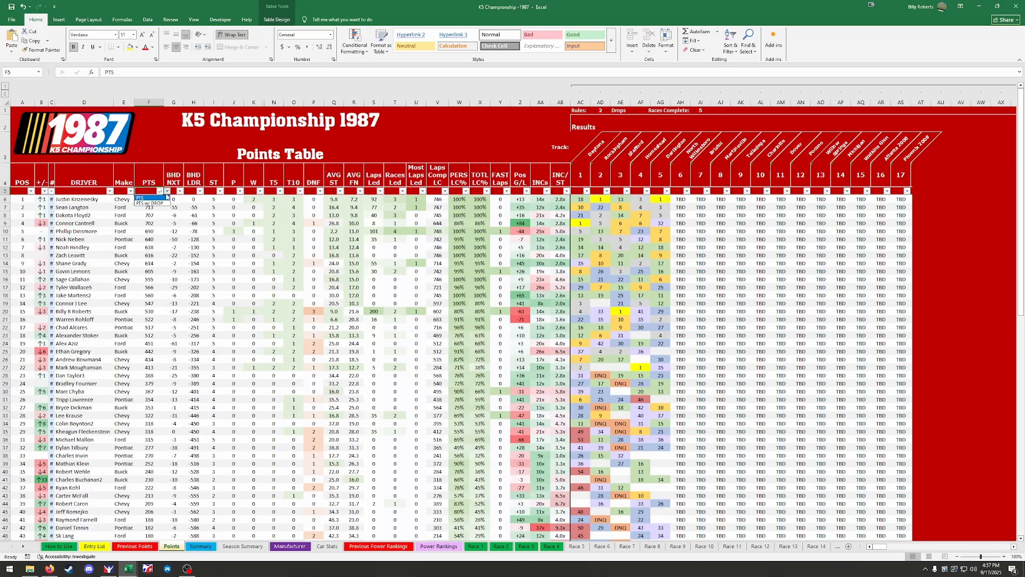
pyautogui.click(165, 203)
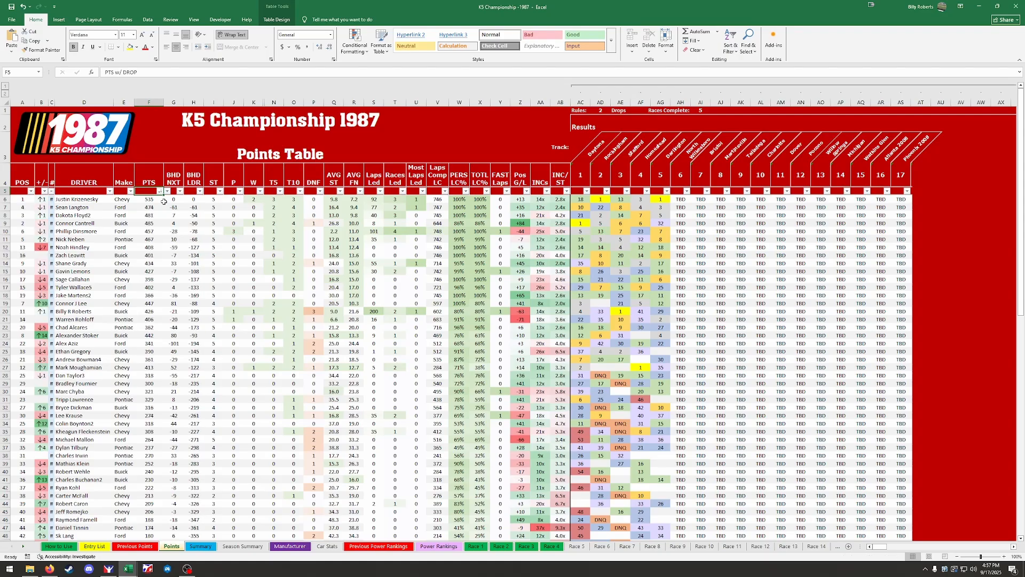
# Inspect the total points formula in LN6 of the Drops section on the Points sheet
pyautogui.moveTo(880, 546); pyautogui.dragTo(998, 552)
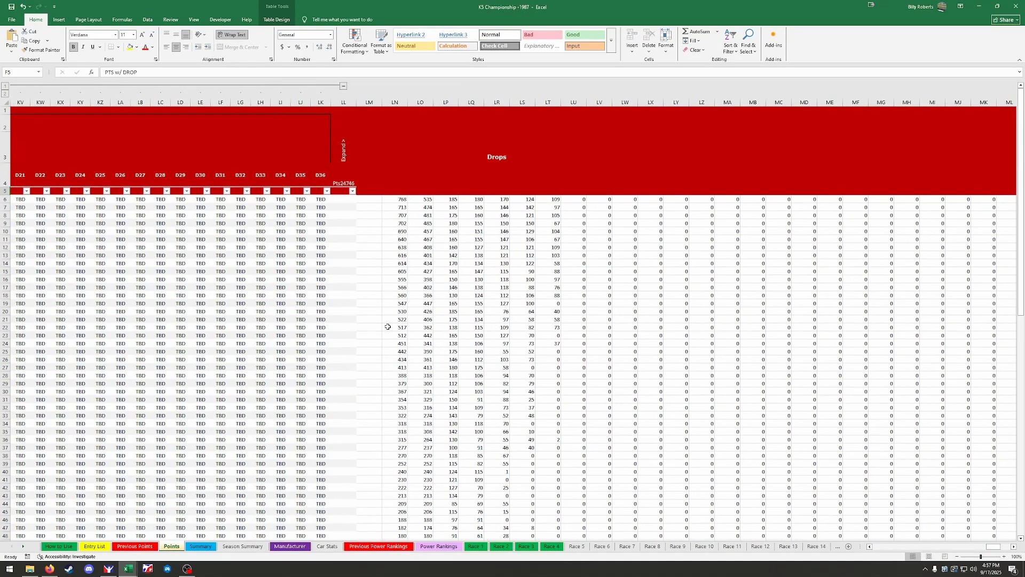
pyautogui.click(393, 199)
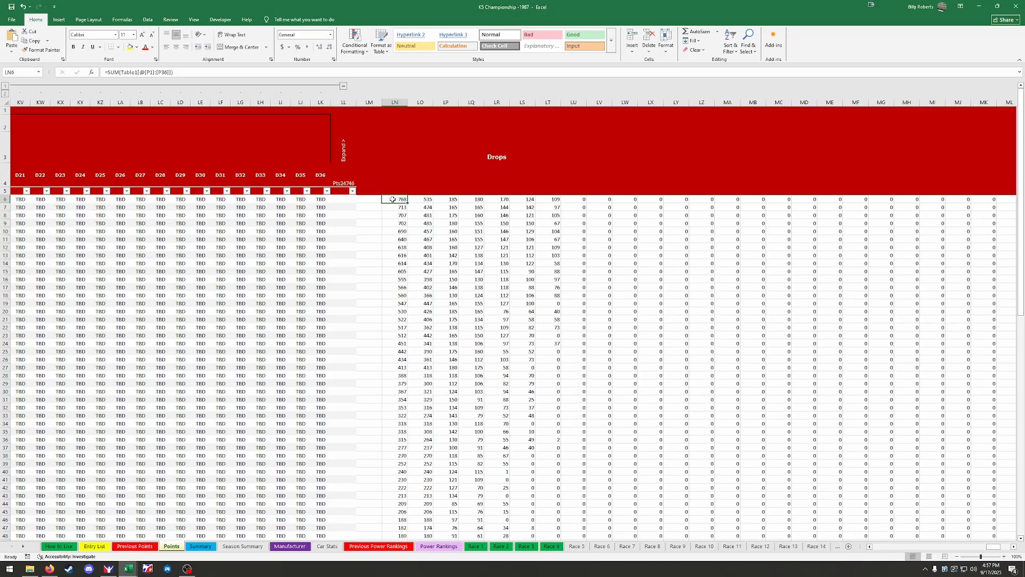
pyautogui.press('F2')
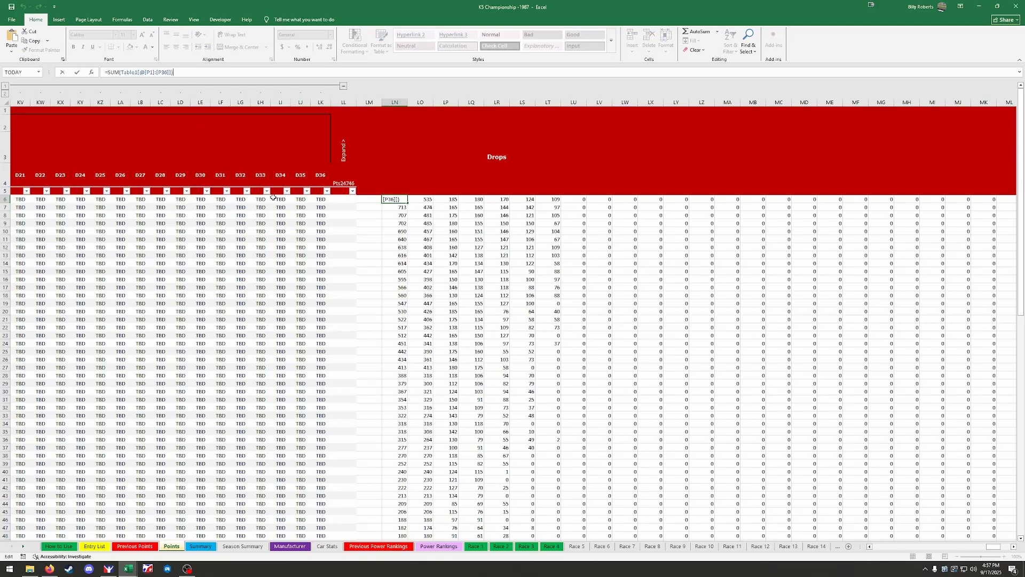
pyautogui.press('Escape')
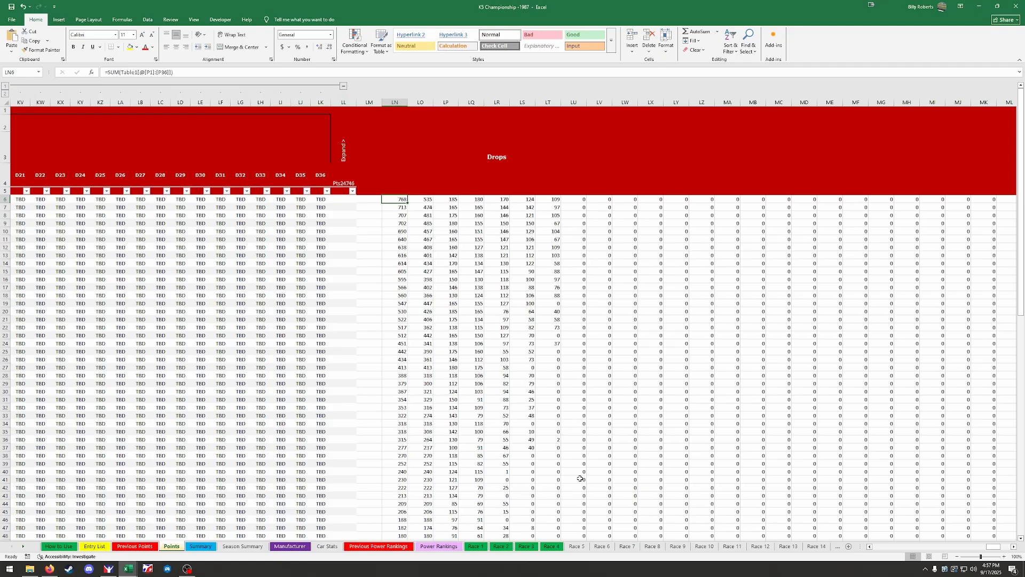
# Change the font color of the Drops header cells LN5:LT5 to white
pyautogui.click(390, 189)
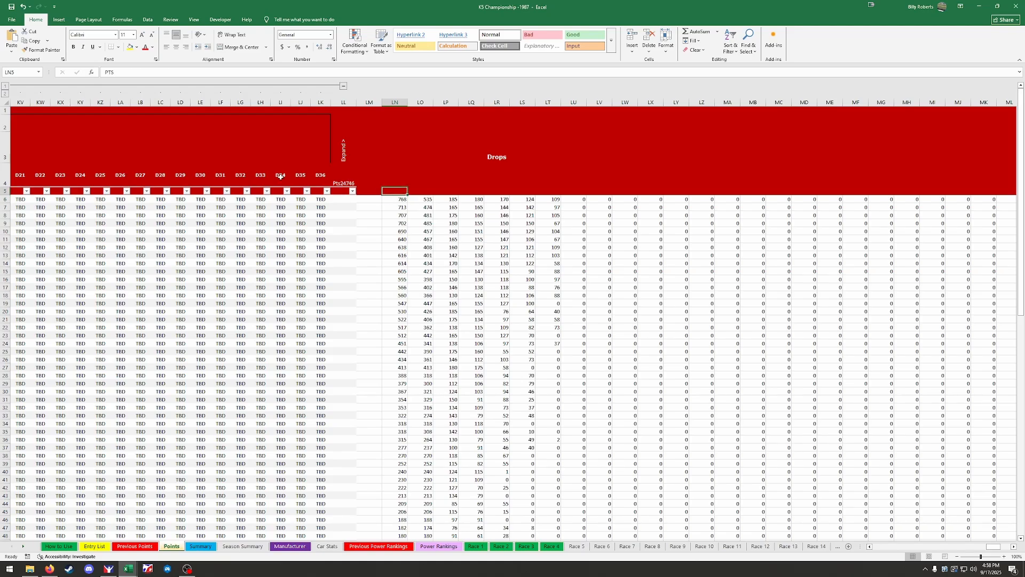
pyautogui.moveTo(396, 191); pyautogui.dragTo(556, 191)
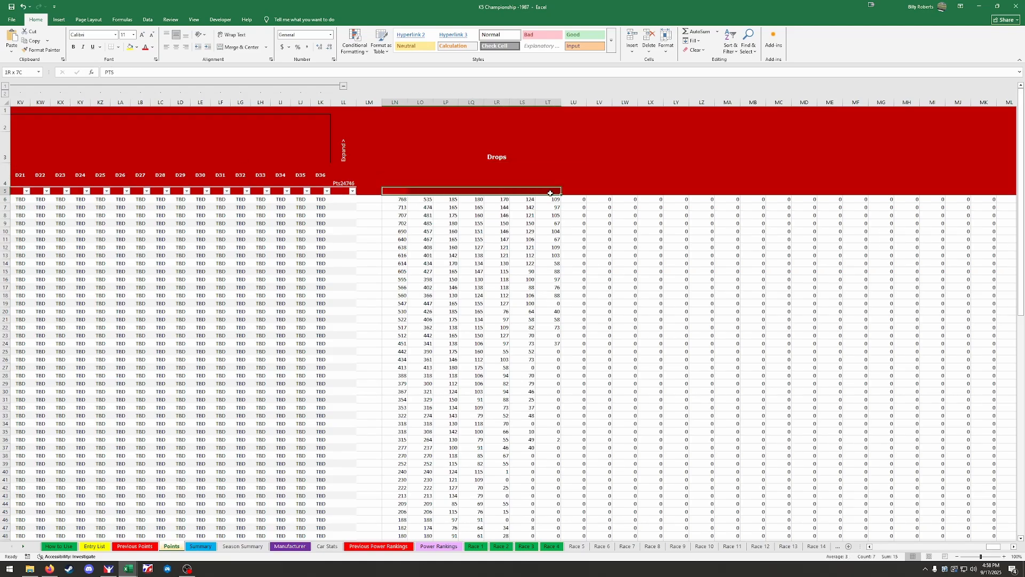
pyautogui.click(153, 47)
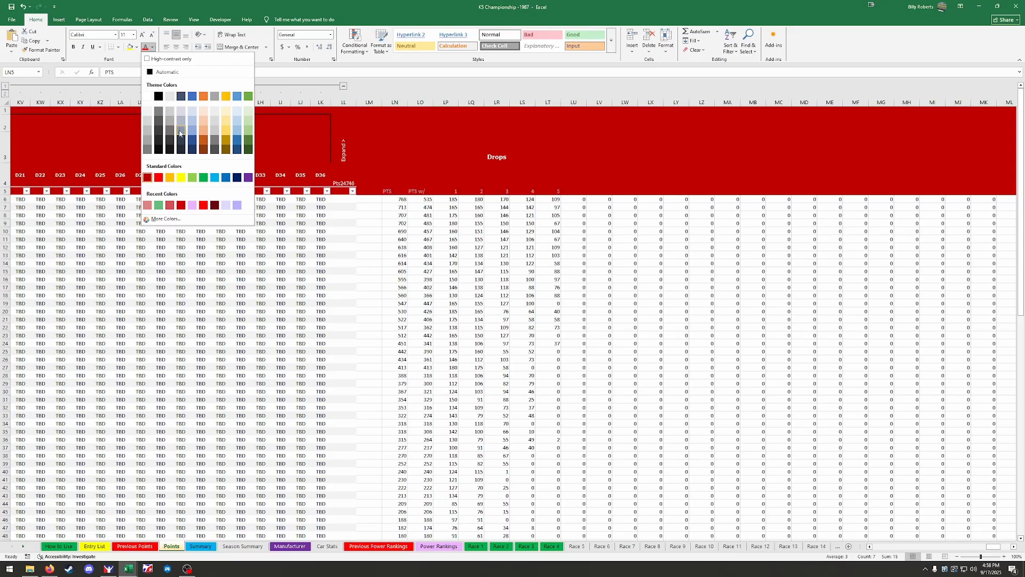
pyautogui.click(147, 96)
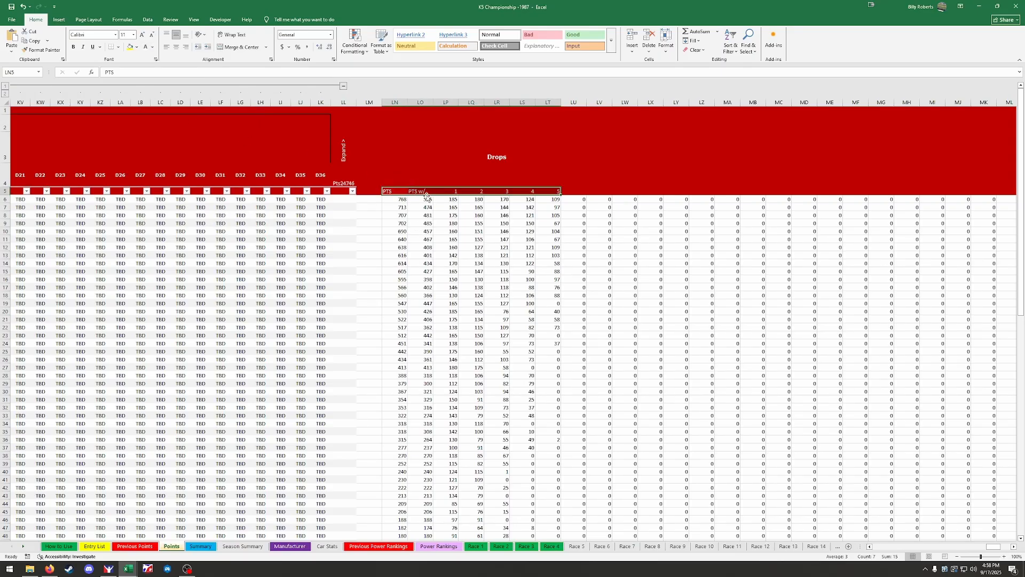
# Examine the PTS header, the points-with-drops value in LO6 and the ranked-score formula in LP6
pyautogui.click(394, 191)
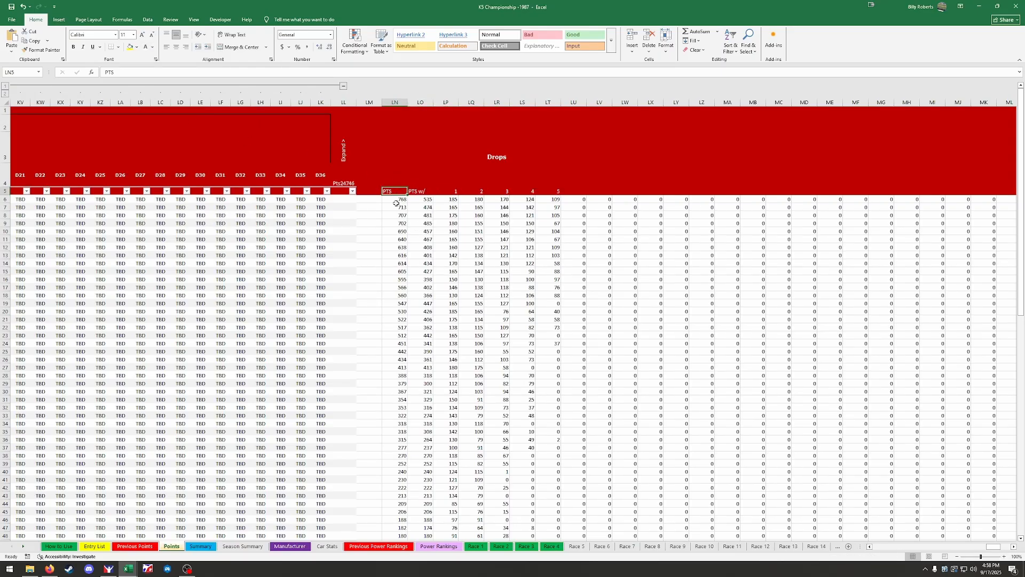
pyautogui.moveTo(421, 201)
pyautogui.mouseDown()
pyautogui.moveTo(423, 216)
pyautogui.moveTo(423, 199)
pyautogui.mouseUp()
pyautogui.click(452, 200)
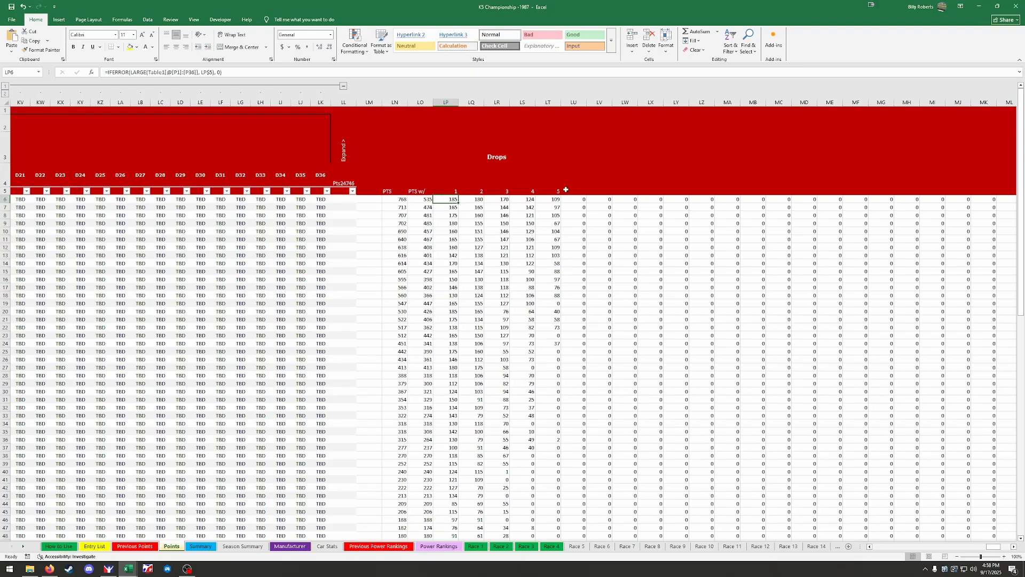
# Change the font color of the remaining Drops header cells LU5:MY5 to white
pyautogui.moveTo(566, 190); pyautogui.dragTo(992, 192)
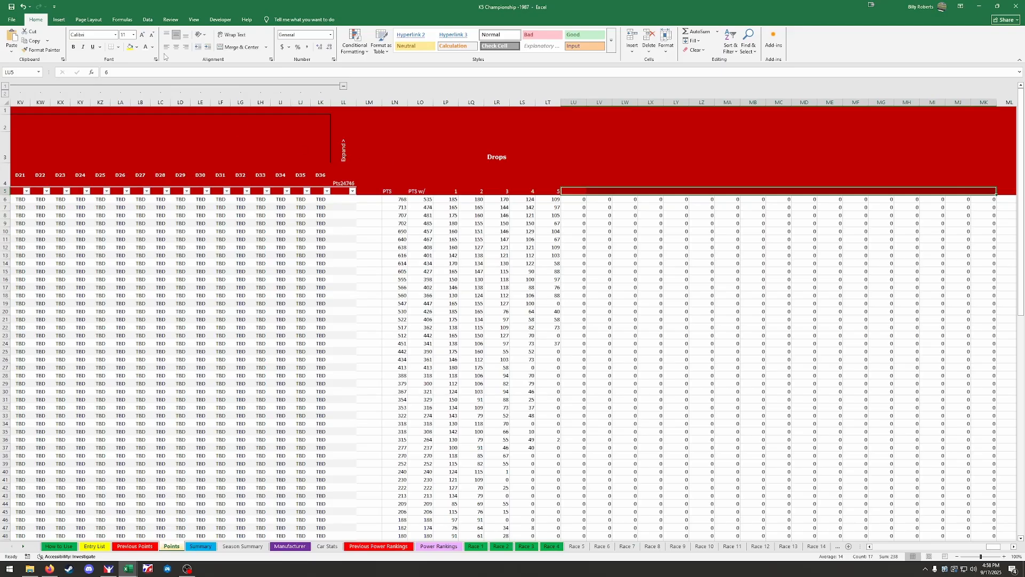
pyautogui.click(145, 47)
pyautogui.click(1015, 547)
pyautogui.hscroll(17, 1015, 548)
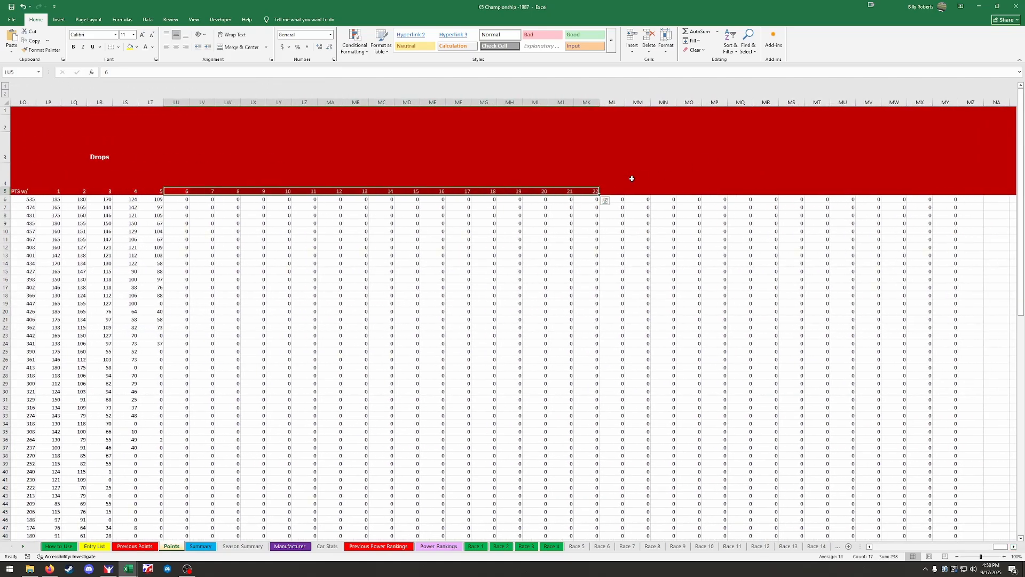
pyautogui.moveTo(612, 191); pyautogui.dragTo(960, 194)
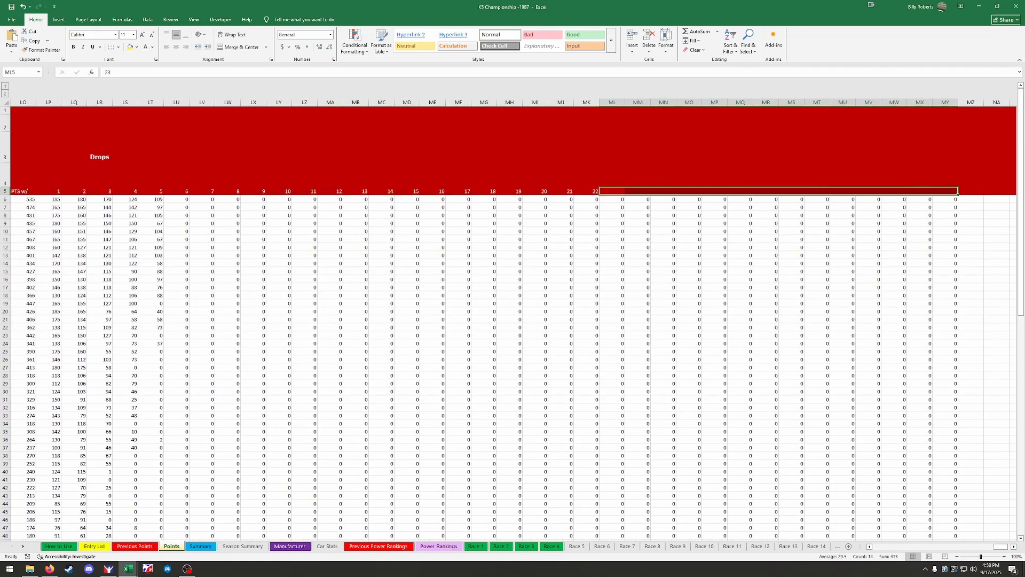
pyautogui.click(145, 47)
# Highlight ranked-score columns LP:LT and LP:LR in the Drops section to compare all five scores with the three counted ones
pyautogui.moveTo(1001, 547); pyautogui.dragTo(996, 548)
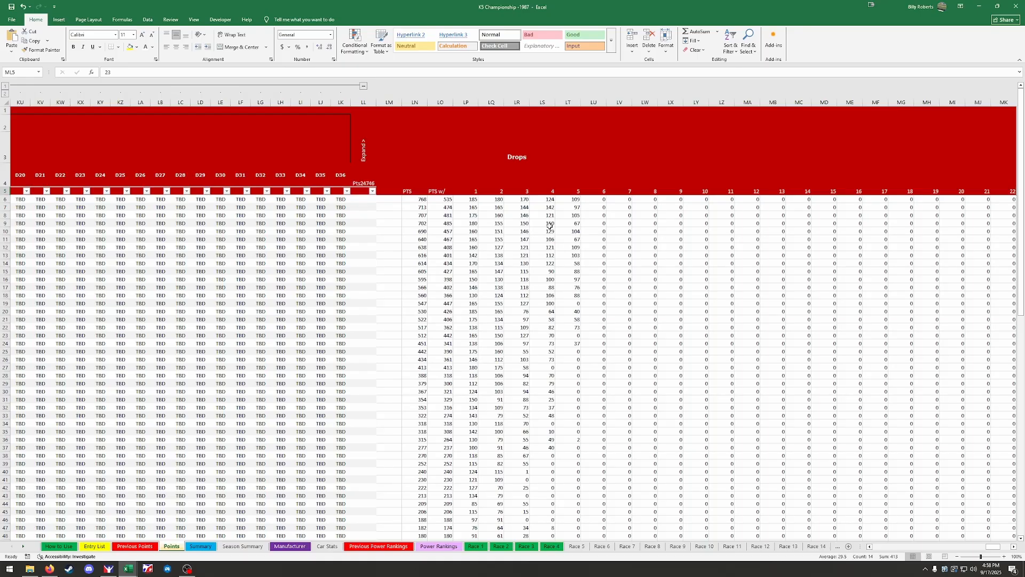
pyautogui.click(568, 191)
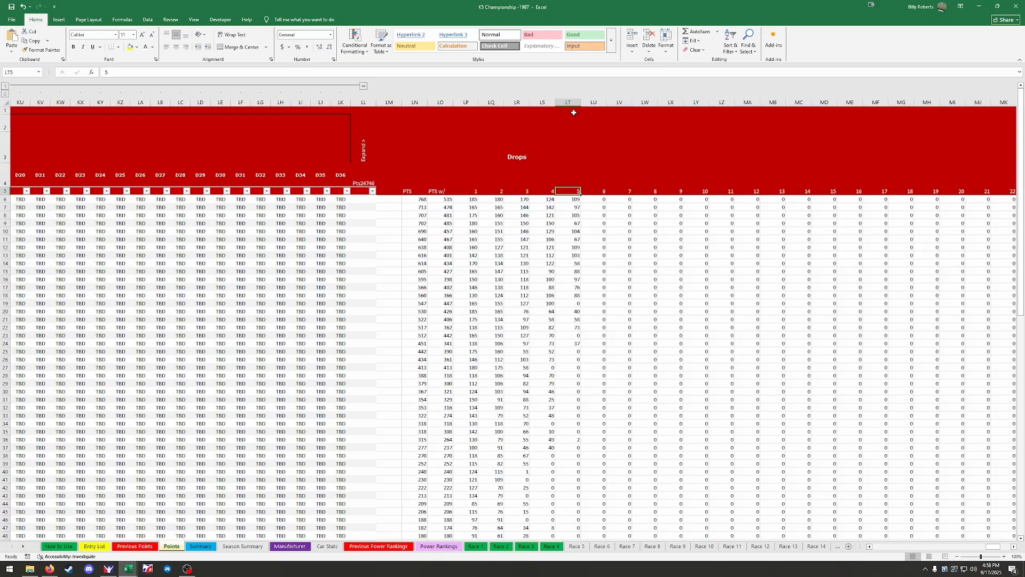
pyautogui.moveTo(569, 102); pyautogui.dragTo(466, 102)
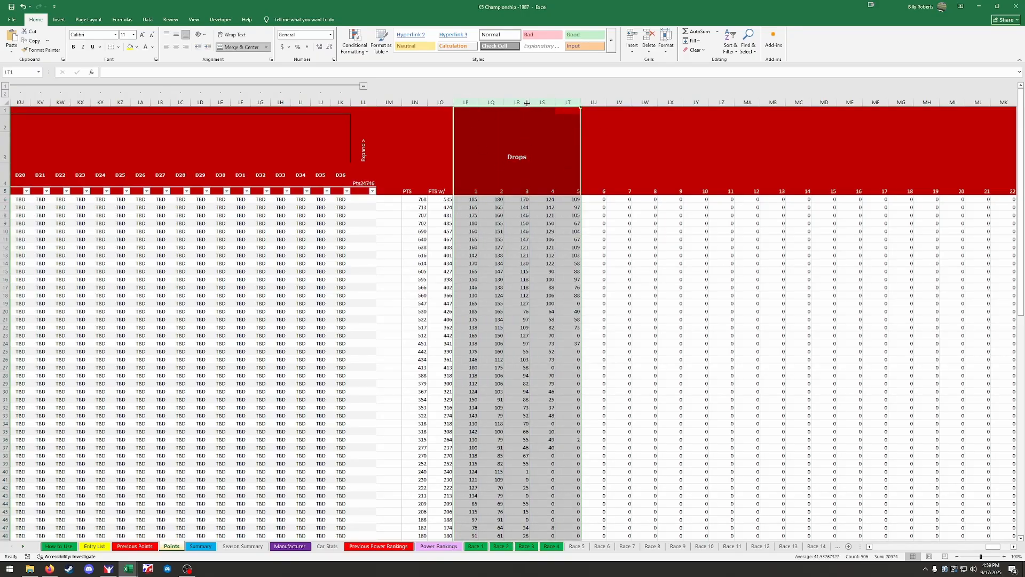
pyautogui.moveTo(516, 102); pyautogui.dragTo(468, 101)
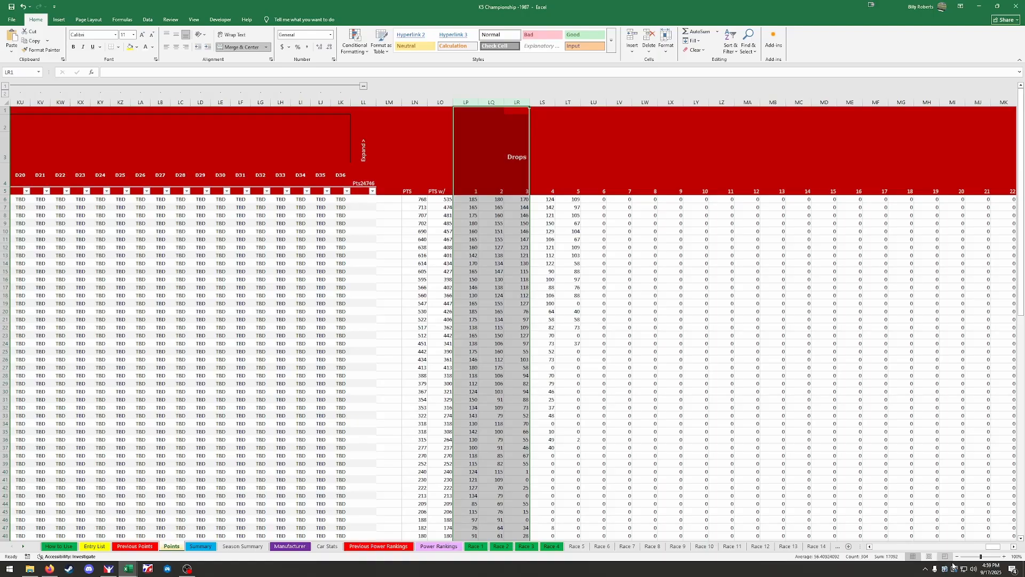
# Select PTS w/ DROP for the Points table's points column and sort the table by it from largest to smallest
pyautogui.moveTo(996, 550); pyautogui.dragTo(879, 551)
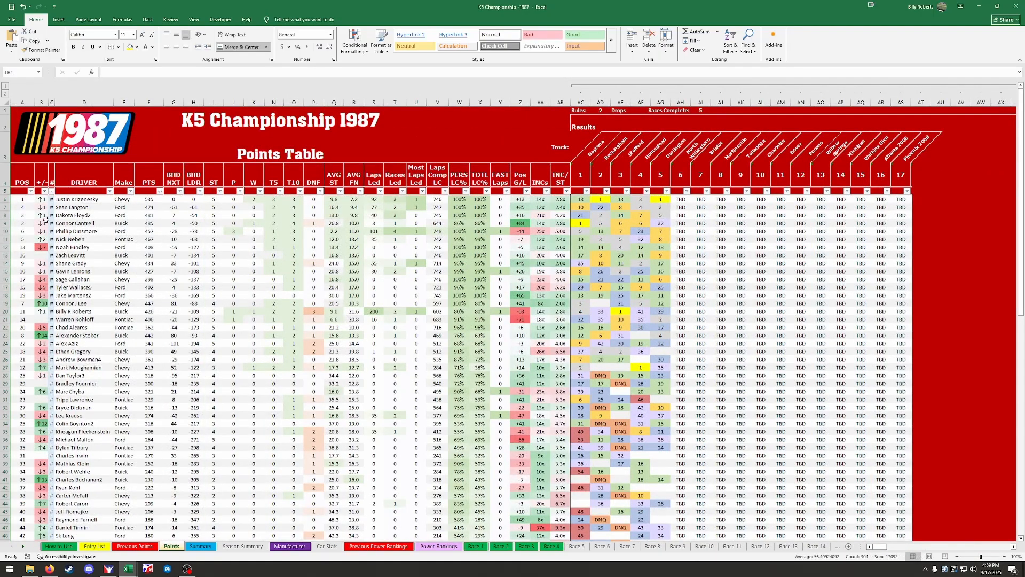
pyautogui.click(154, 191)
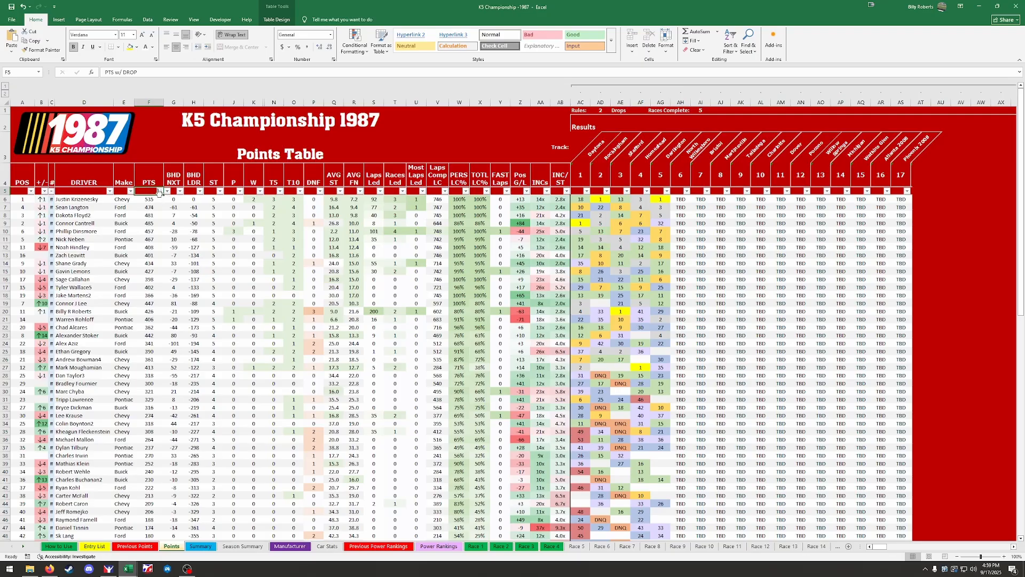
pyautogui.press('Up')
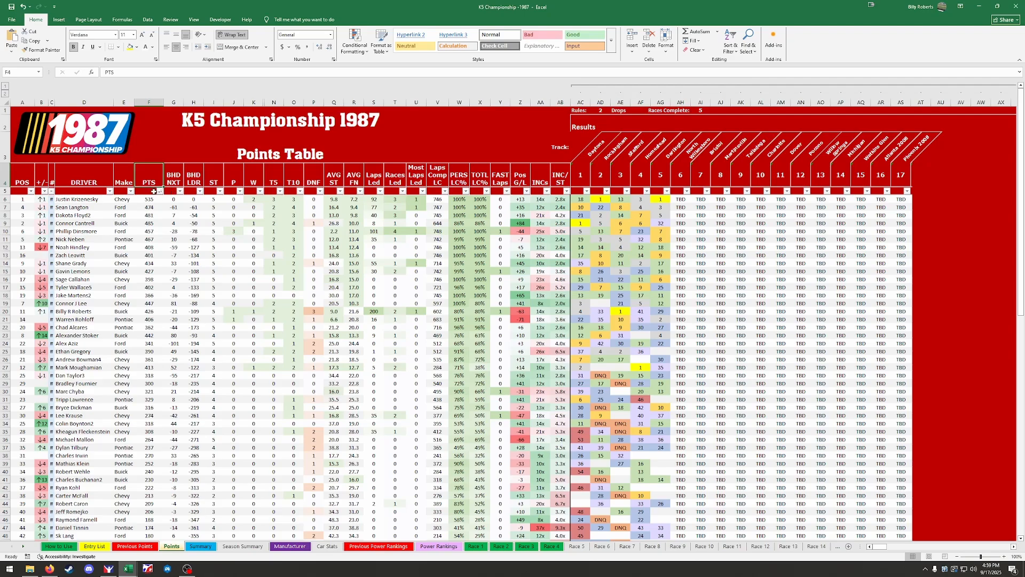
pyautogui.click(153, 192)
pyautogui.click(167, 191)
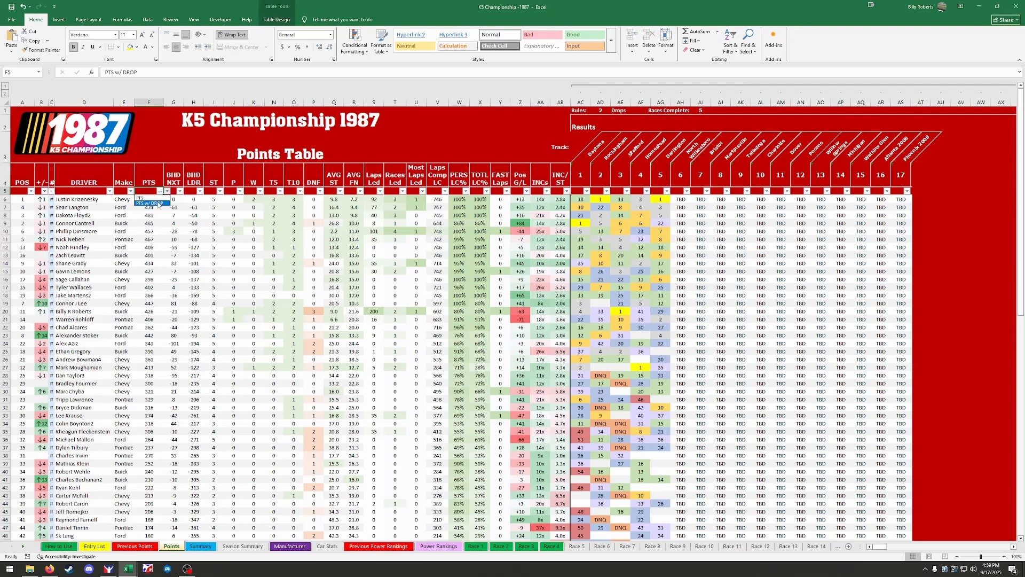
pyautogui.click(155, 203)
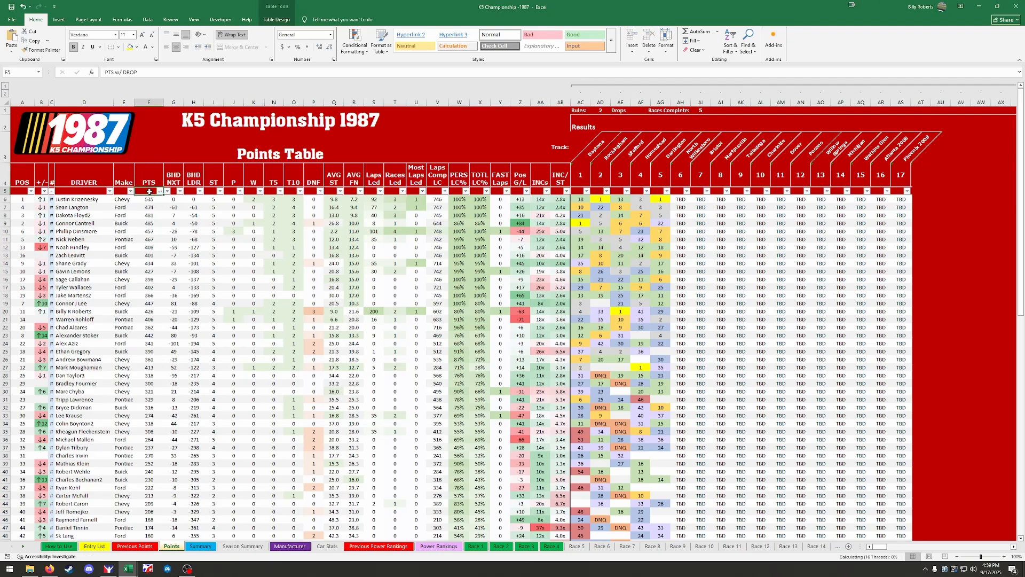
pyautogui.click(160, 191)
pyautogui.click(104, 209)
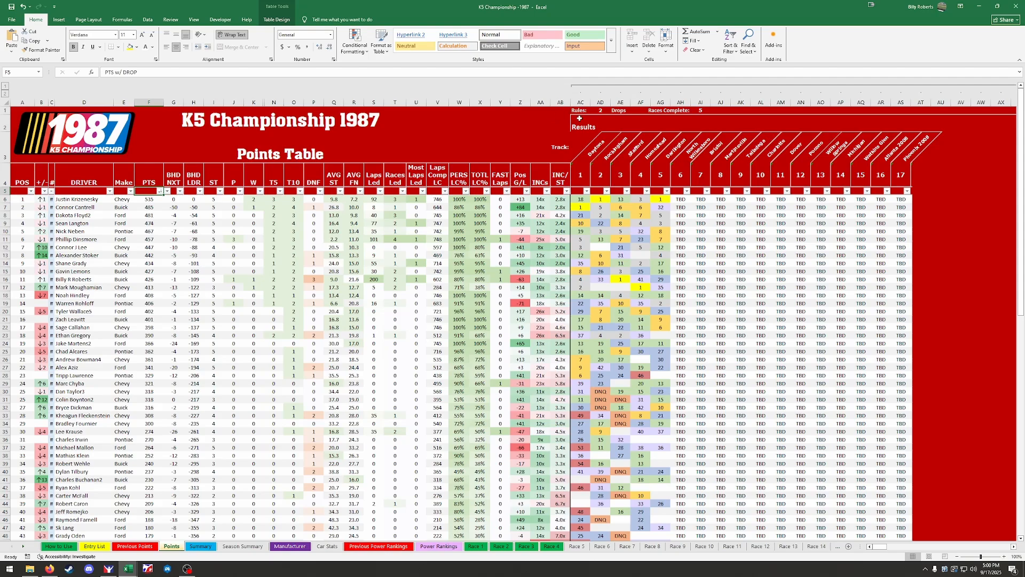
# Check the drops rule in AD1, set the points column to PTS, and sort the table from largest to smallest
pyautogui.click(600, 110)
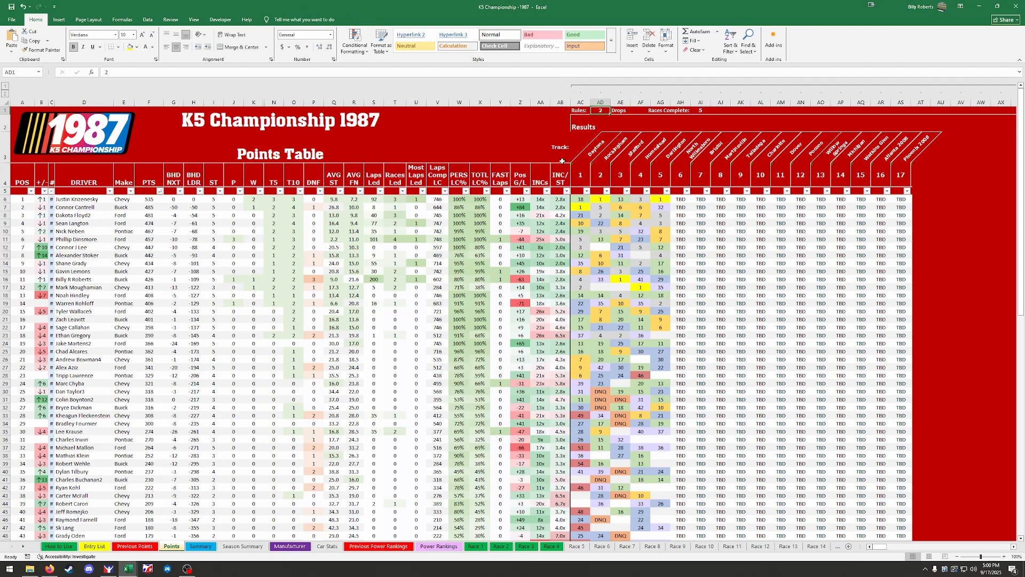
pyautogui.click(155, 191)
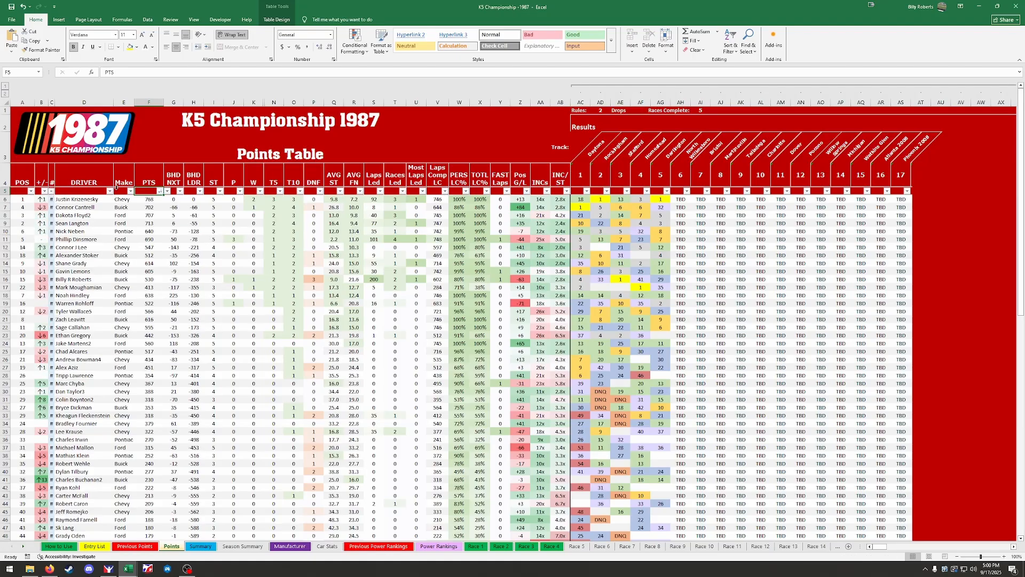
pyautogui.click(162, 192)
pyautogui.click(160, 191)
pyautogui.click(160, 192)
pyautogui.click(100, 209)
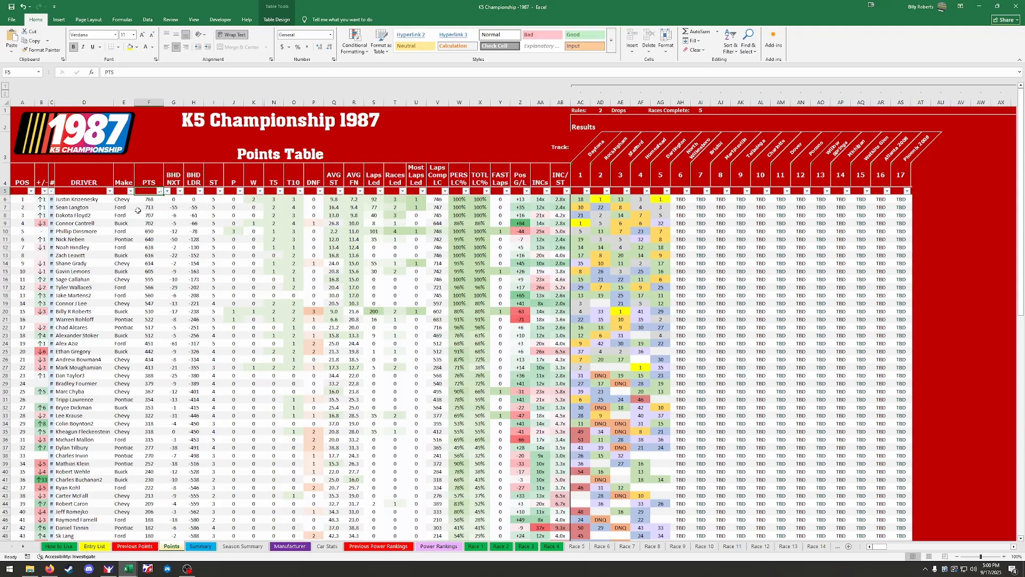
# Switch to the iRacing Table Master Sheet v2 workbook and highlight the championship title and track name cells AC3:AU3
pyautogui.moveTo(128, 568)
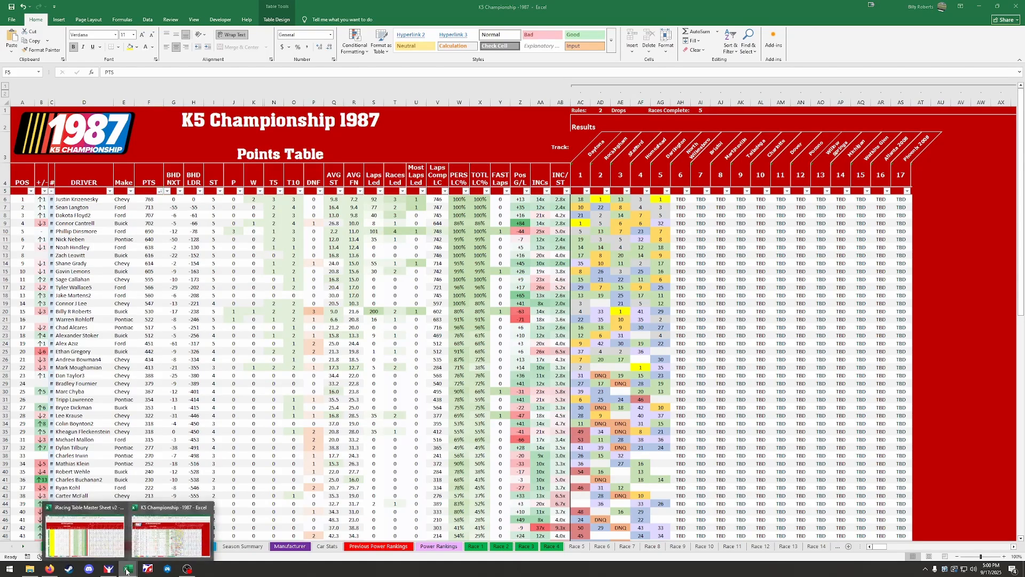
pyautogui.click(87, 551)
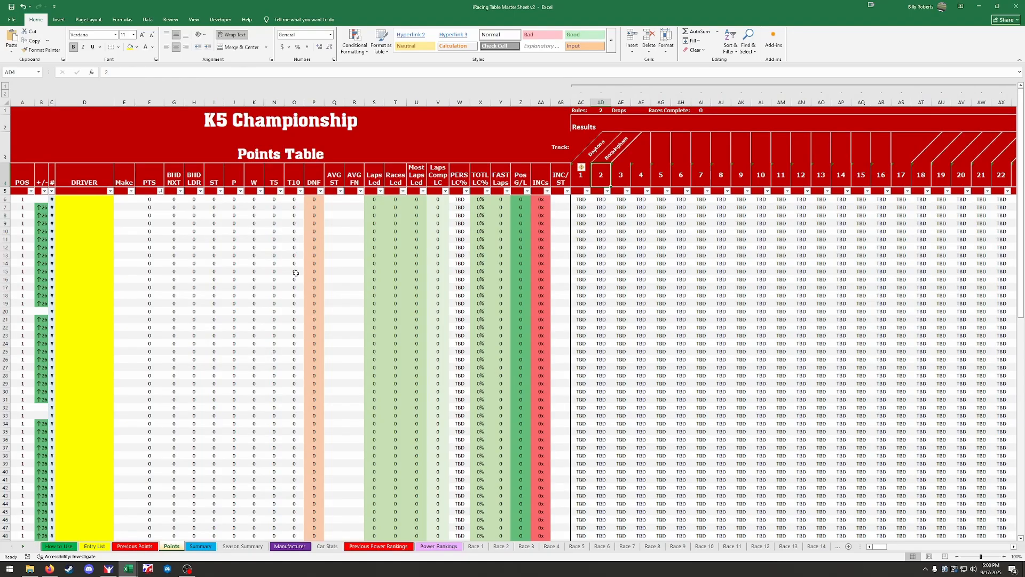
pyautogui.click(145, 127)
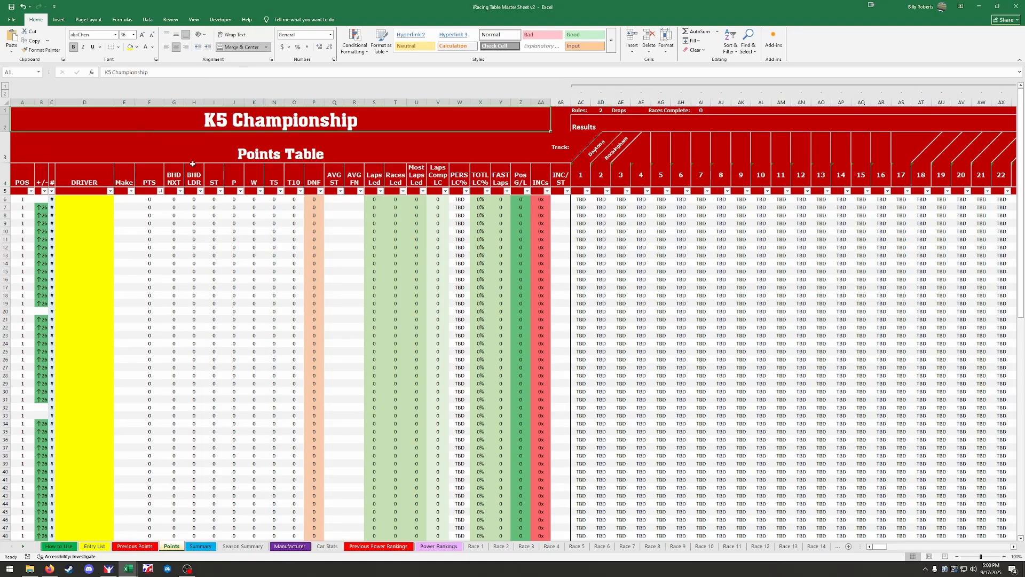
pyautogui.moveTo(594, 152); pyautogui.dragTo(740, 151)
pyautogui.moveTo(580, 156); pyautogui.dragTo(940, 155)
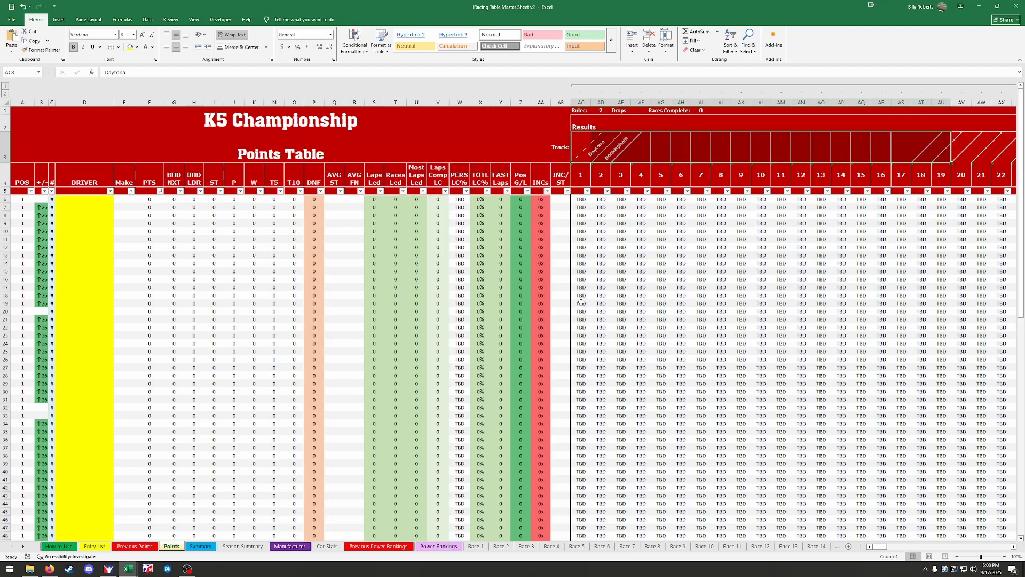
# Review the Qualified Drivers and Registered Drivers columns of the Race Summary table on the Summary sheet
pyautogui.click(201, 546)
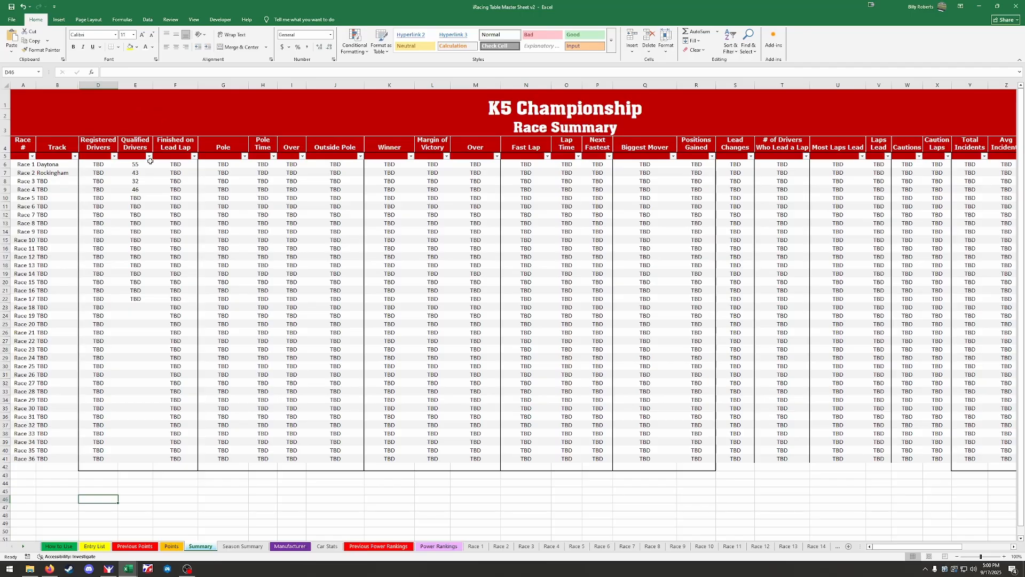
pyautogui.moveTo(133, 165); pyautogui.dragTo(134, 468)
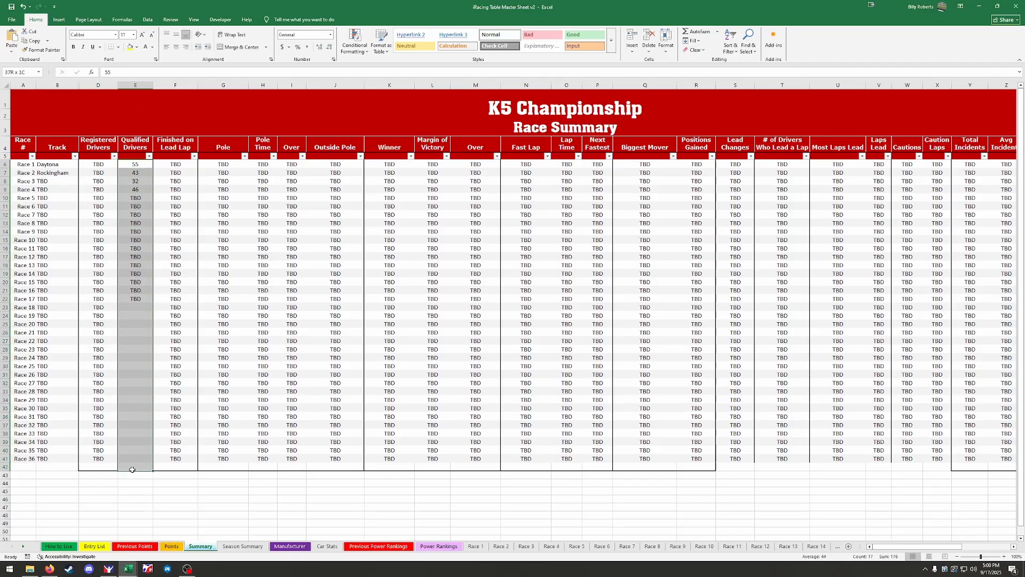
pyautogui.moveTo(102, 161); pyautogui.dragTo(100, 458)
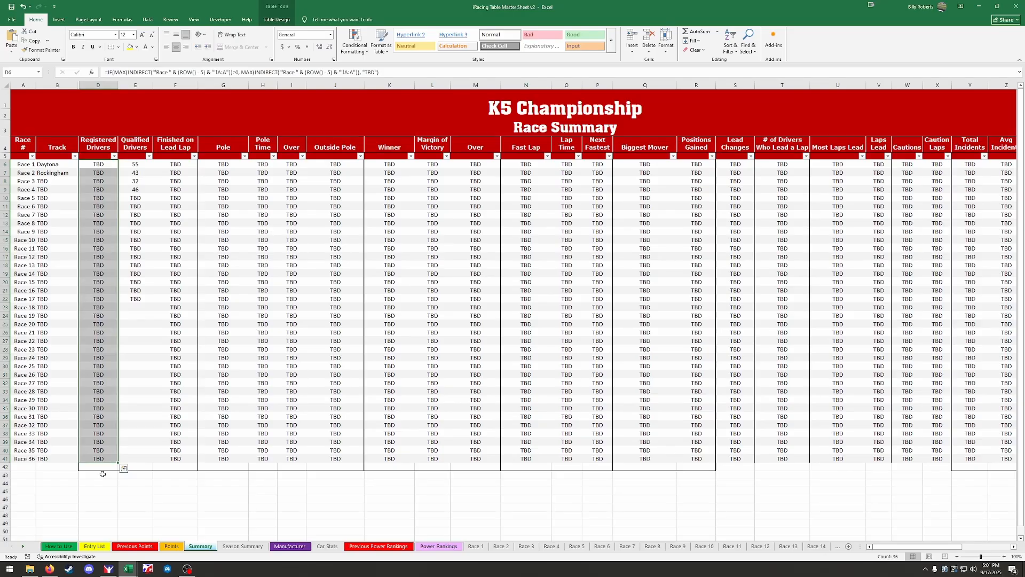
# Look over the Season Summary sheet and show its Delete option without removing the sheet
pyautogui.click(172, 546)
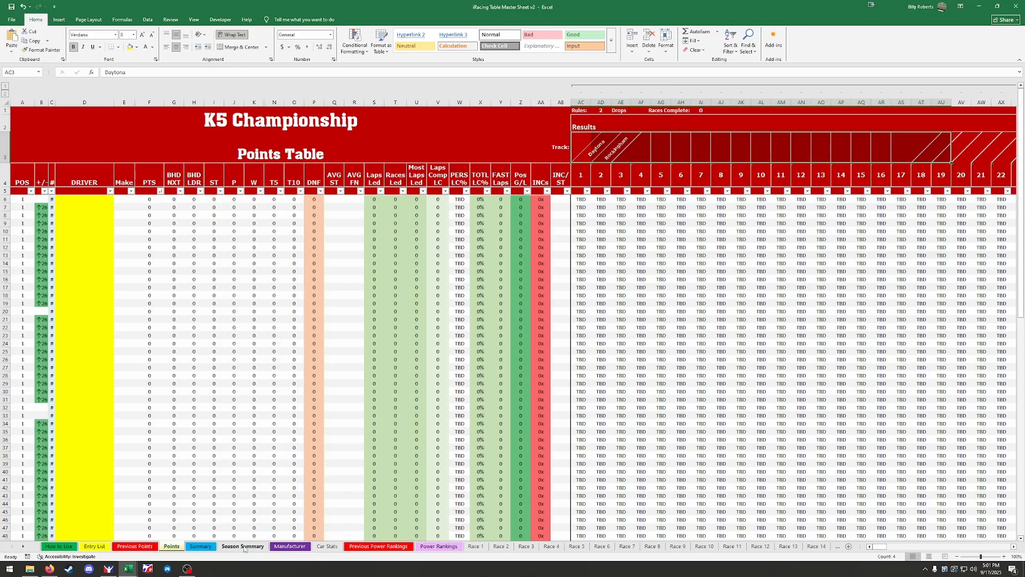
pyautogui.click(254, 550)
pyautogui.rightClick(248, 550)
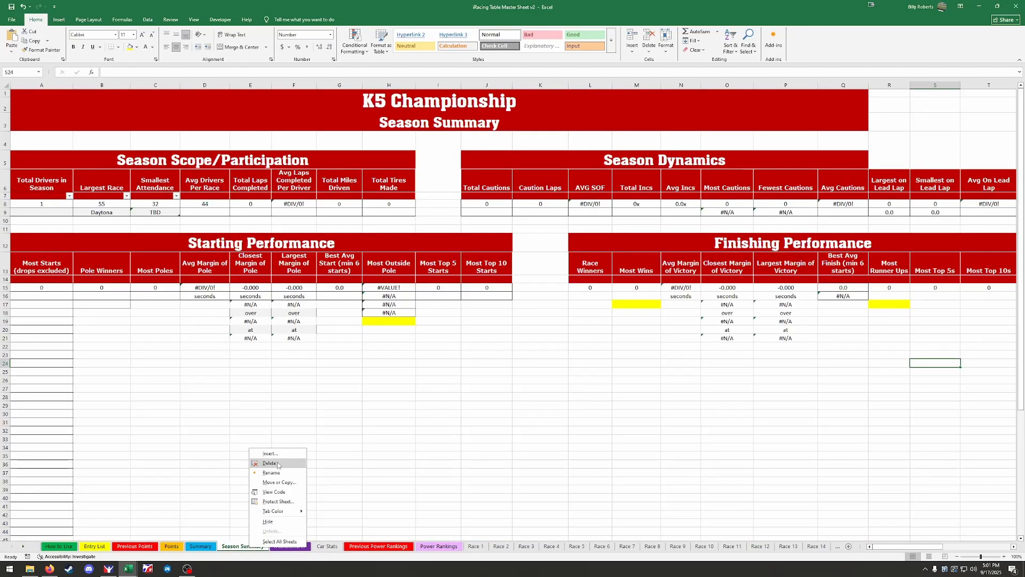
pyautogui.click(231, 519)
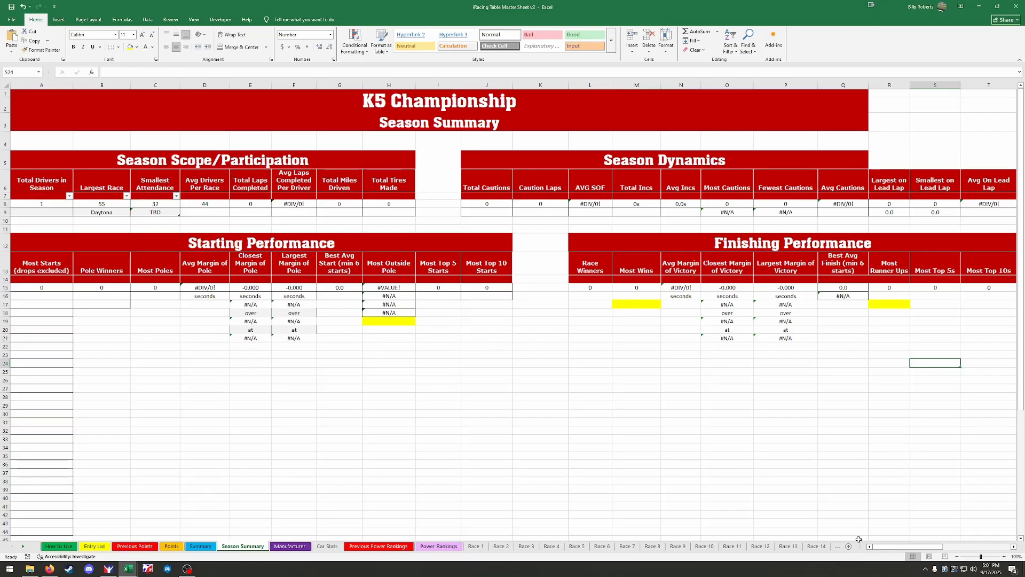
pyautogui.moveTo(859, 545); pyautogui.dragTo(967, 545)
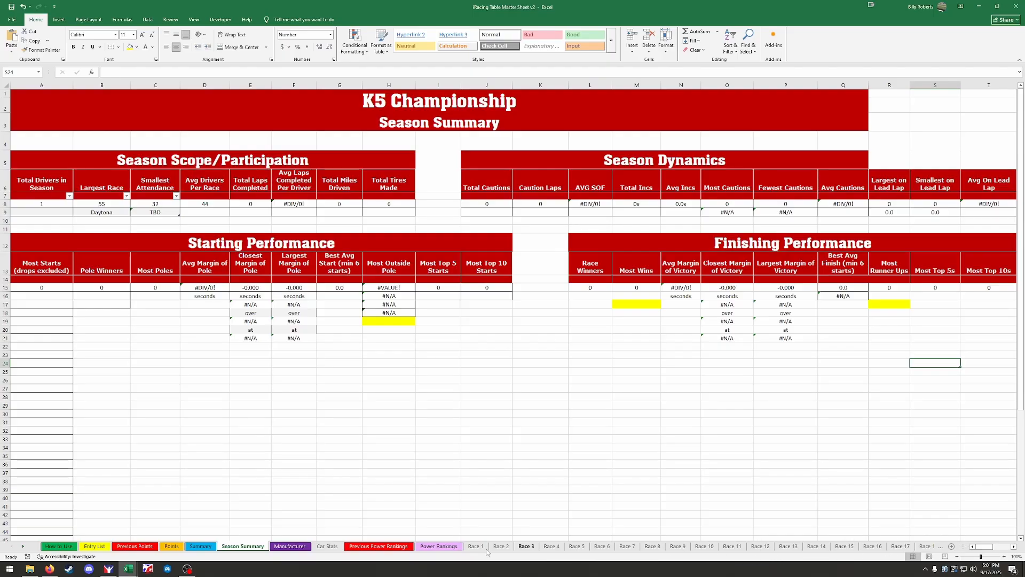
pyautogui.rightClick(246, 548)
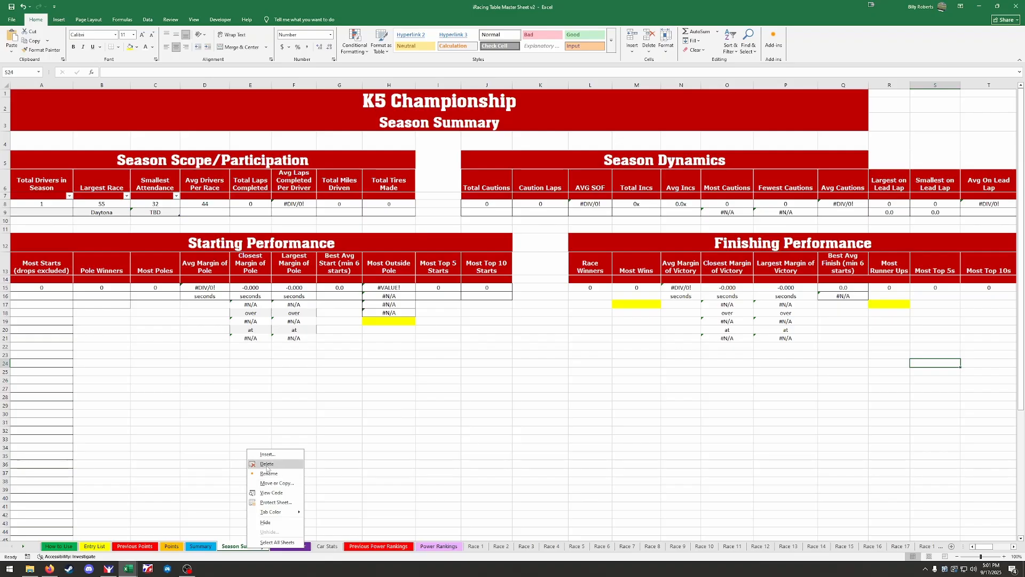
pyautogui.click(170, 438)
# Look through the Manufacturer sheet and its sheet options, followed by the Car Stats, Previous Power Rankings and Power Rankings sheets
pyautogui.click(295, 550)
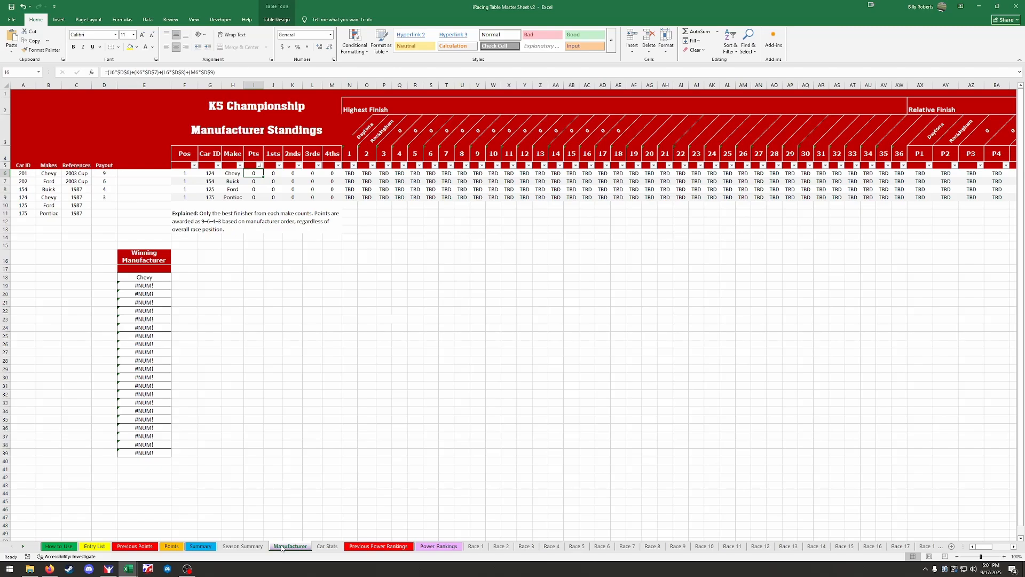
pyautogui.rightClick(287, 547)
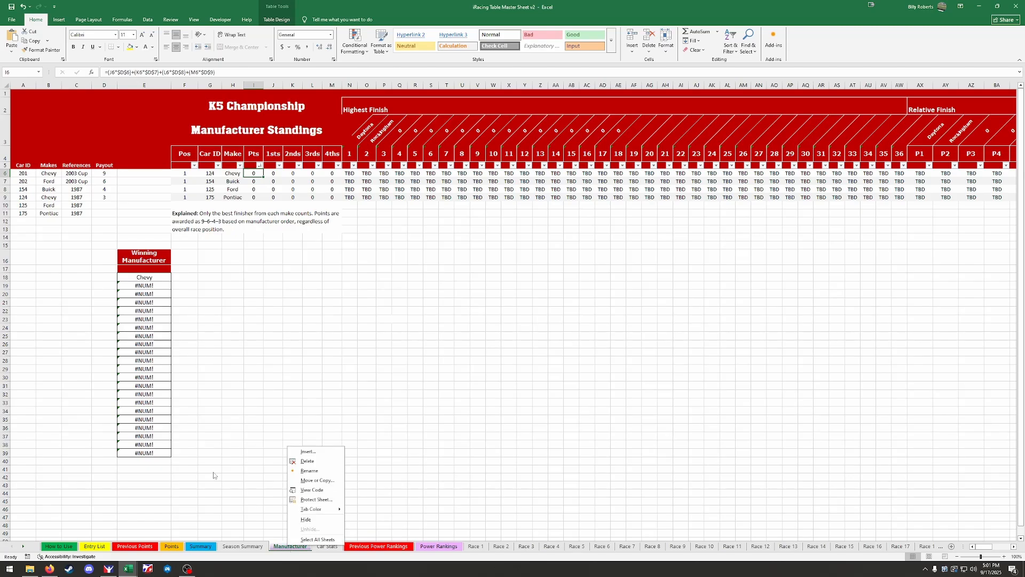
pyautogui.click(254, 485)
pyautogui.click(327, 546)
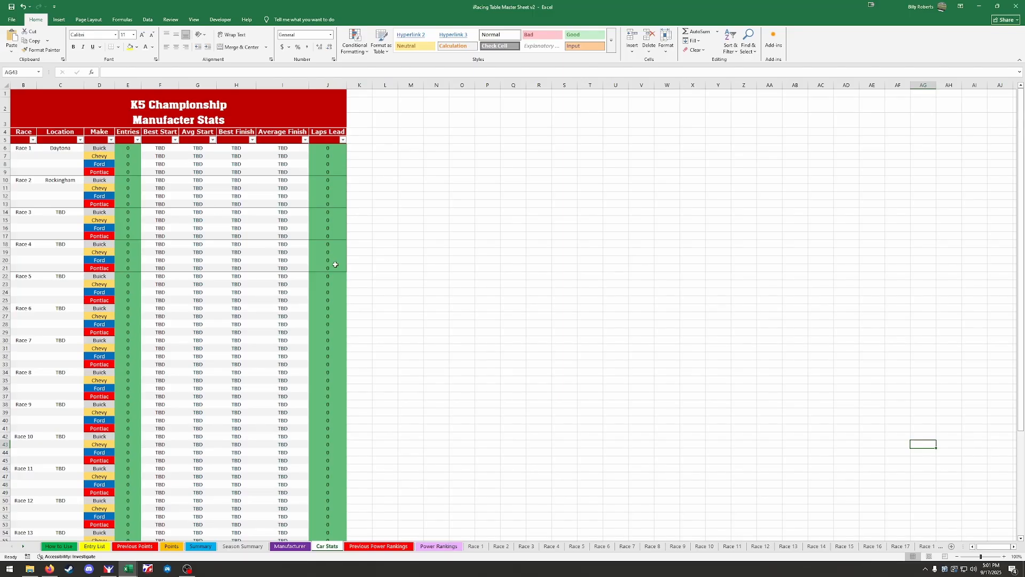
pyautogui.click(366, 548)
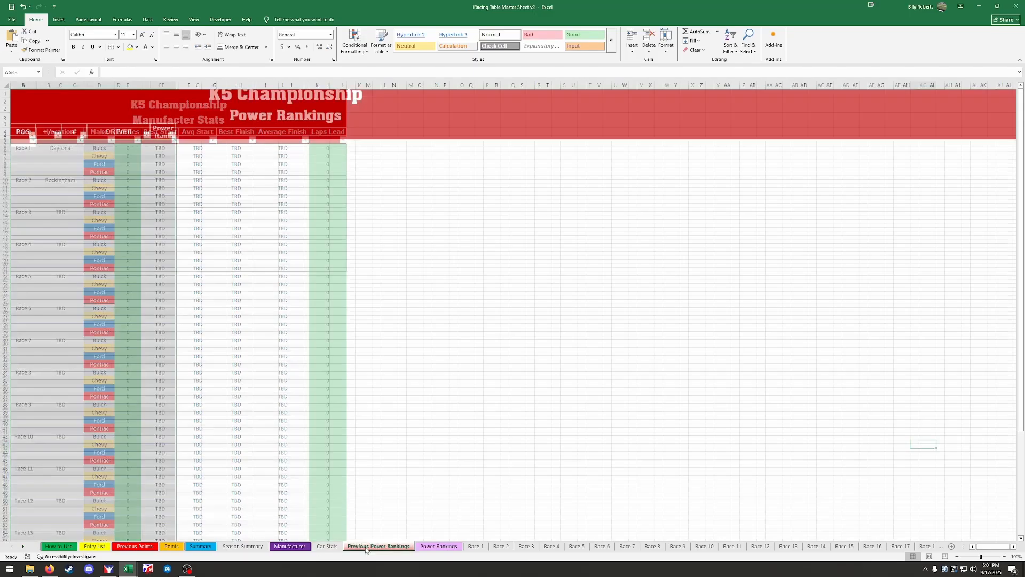
pyautogui.click(435, 548)
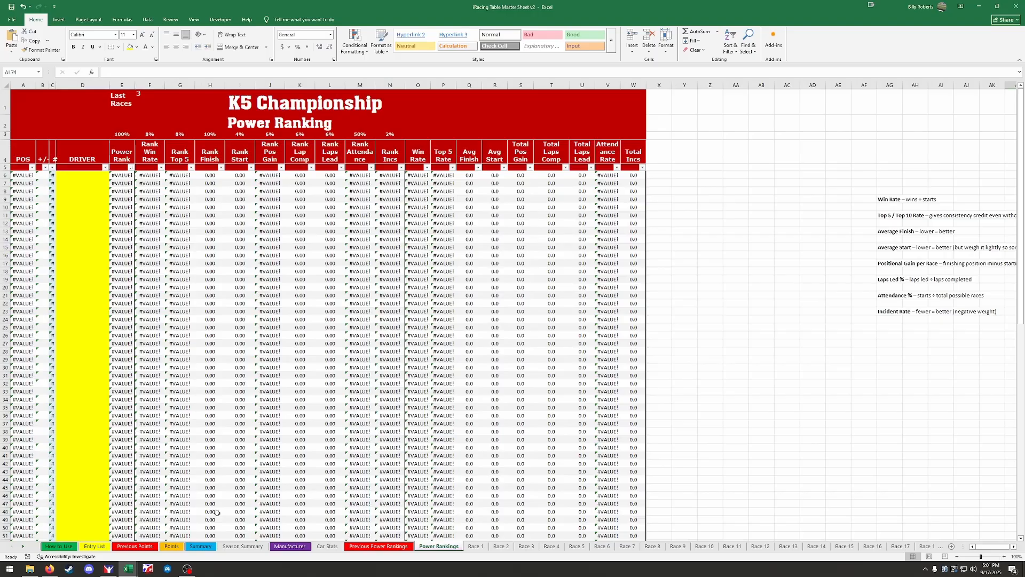
# Read through the numbered setup instructions on the How to Use sheet down to Step 6
pyautogui.click(68, 548)
pyautogui.scroll(-8, 73, 435)
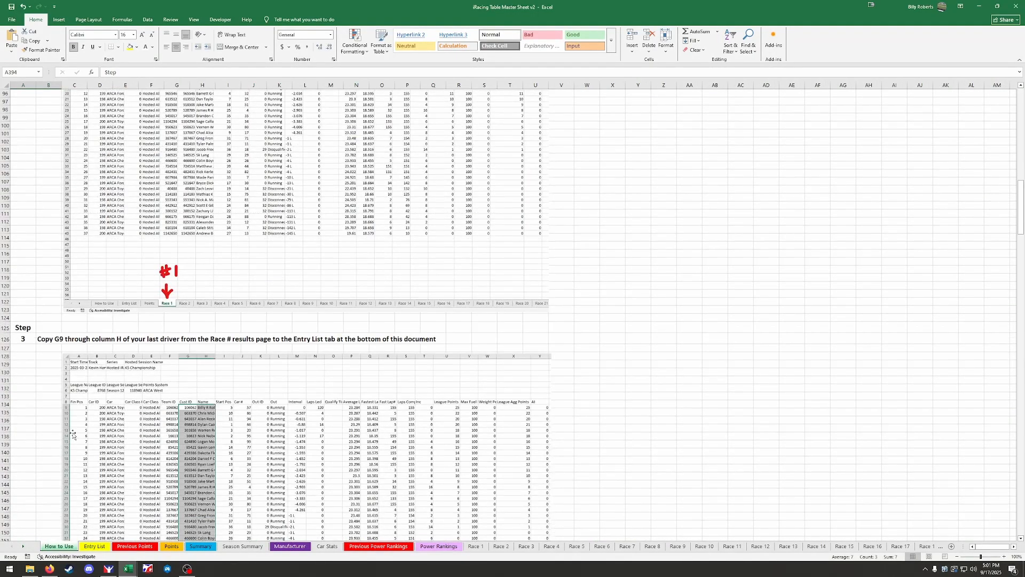
pyautogui.scroll(-19, 73, 435)
pyautogui.scroll(-20, 73, 435)
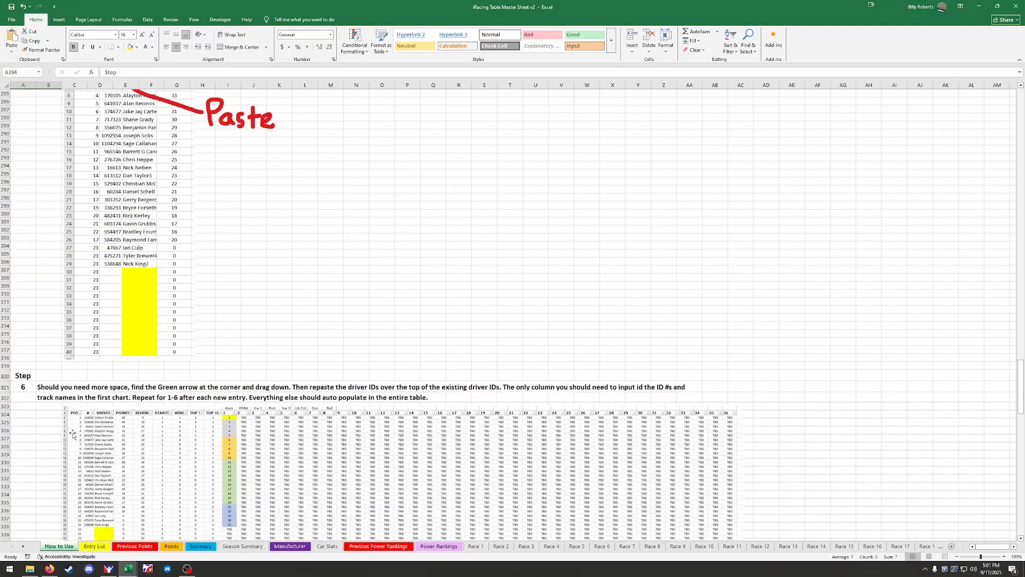
# Examine Step 7 of the How to Use instructions on cautions, lead changes and strength of field, and review the earlier steps back to Step 3
pyautogui.scroll(-20, 73, 436)
pyautogui.scroll(-20, 73, 436)
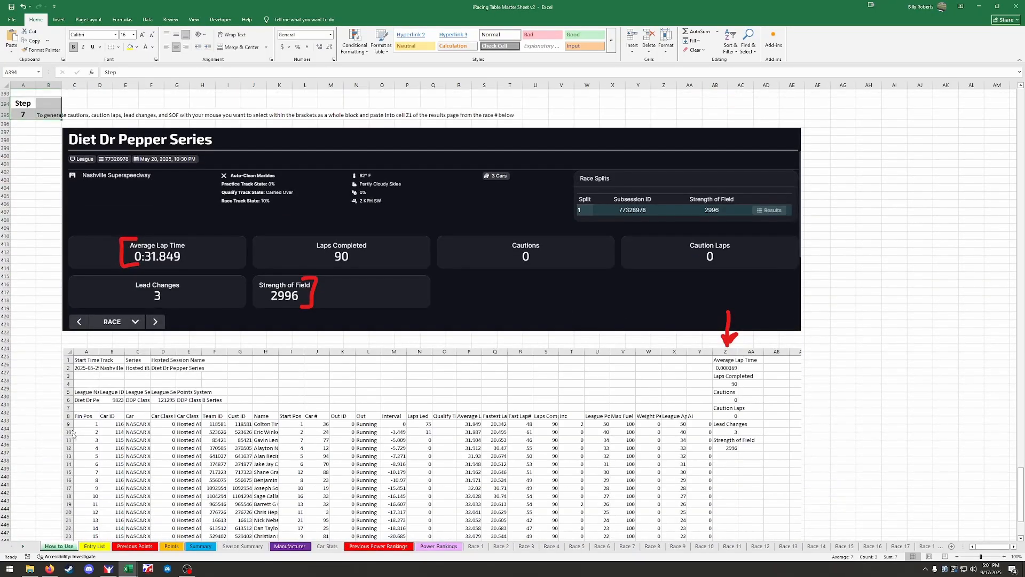
pyautogui.scroll(15, 73, 435)
pyautogui.scroll(20, 73, 435)
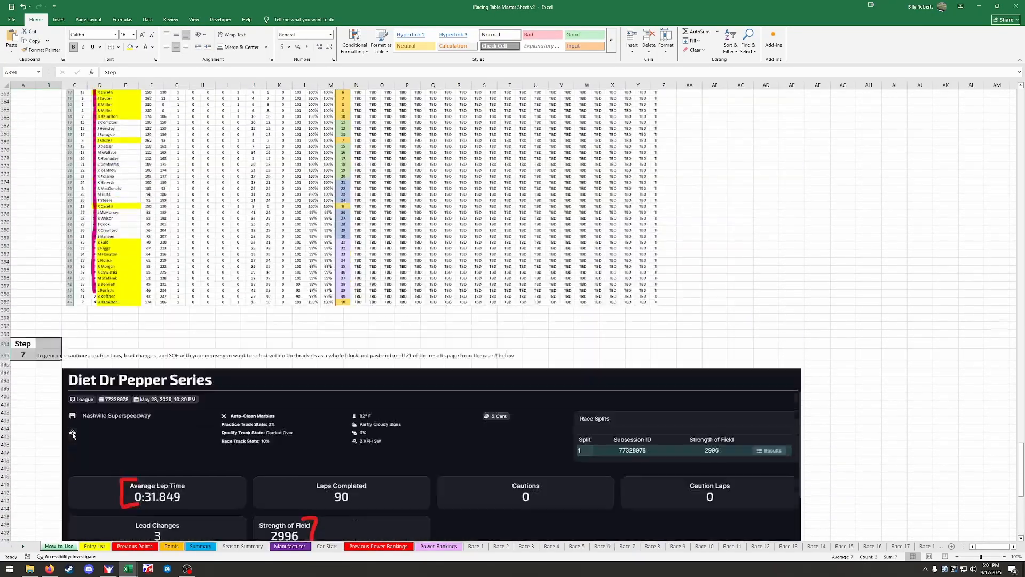
pyautogui.scroll(-15, 73, 435)
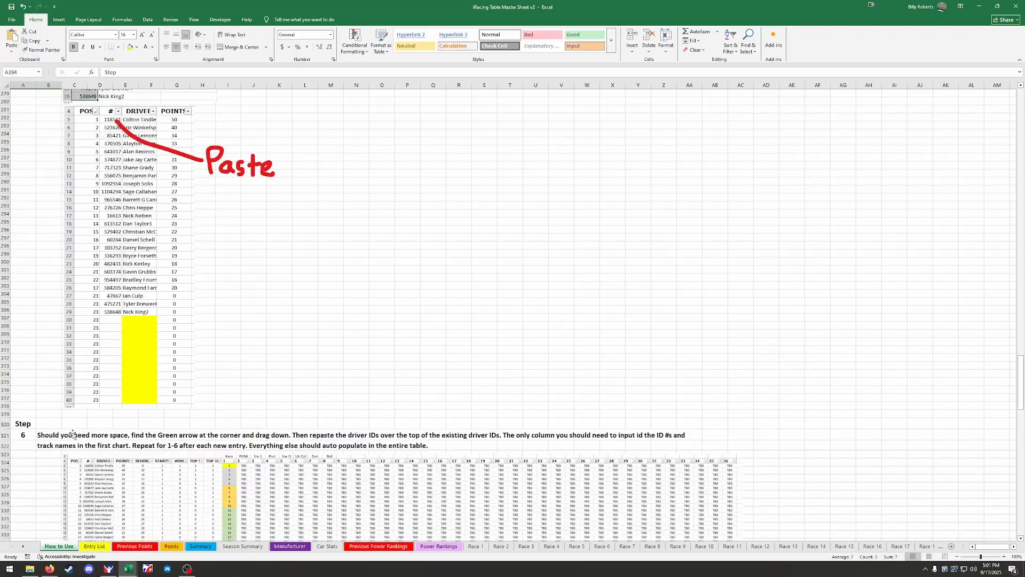
pyautogui.scroll(15, 74, 435)
pyautogui.scroll(20, 73, 435)
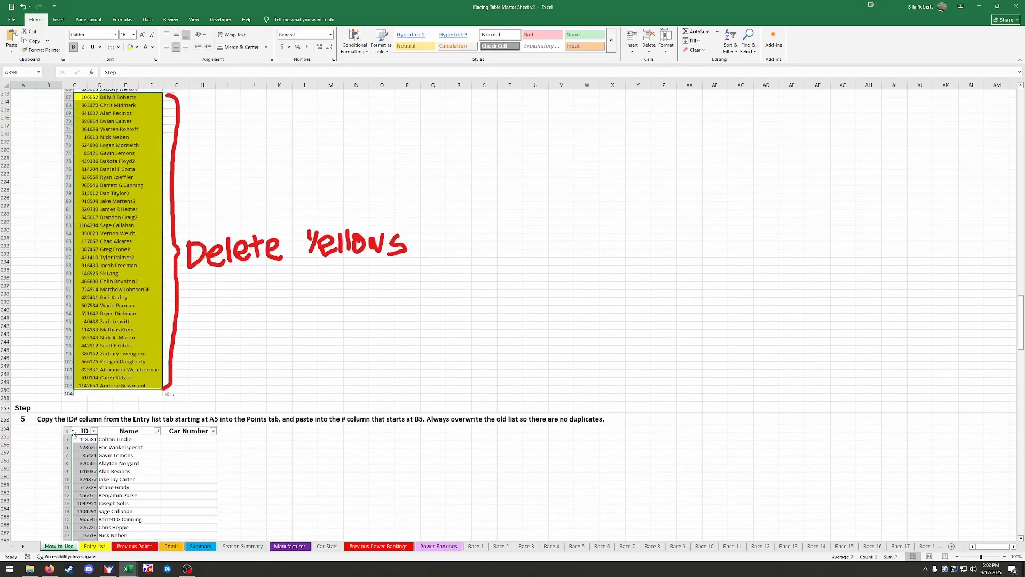
pyautogui.scroll(13, 73, 435)
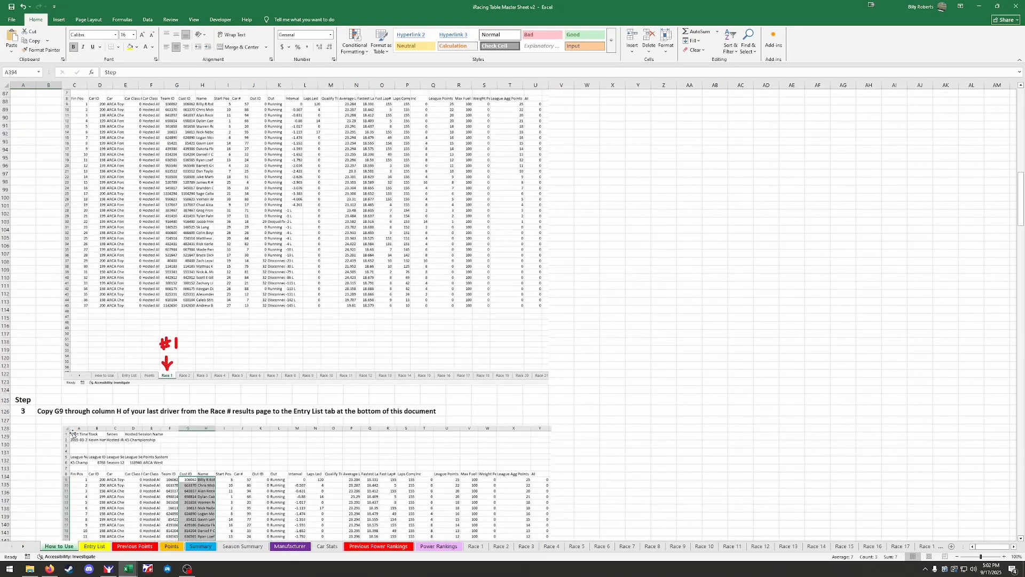
# Show the blank template's Points sheet, and switch to the K5 Championship 1987 workbook to view its completed Points Table
pyautogui.click(177, 546)
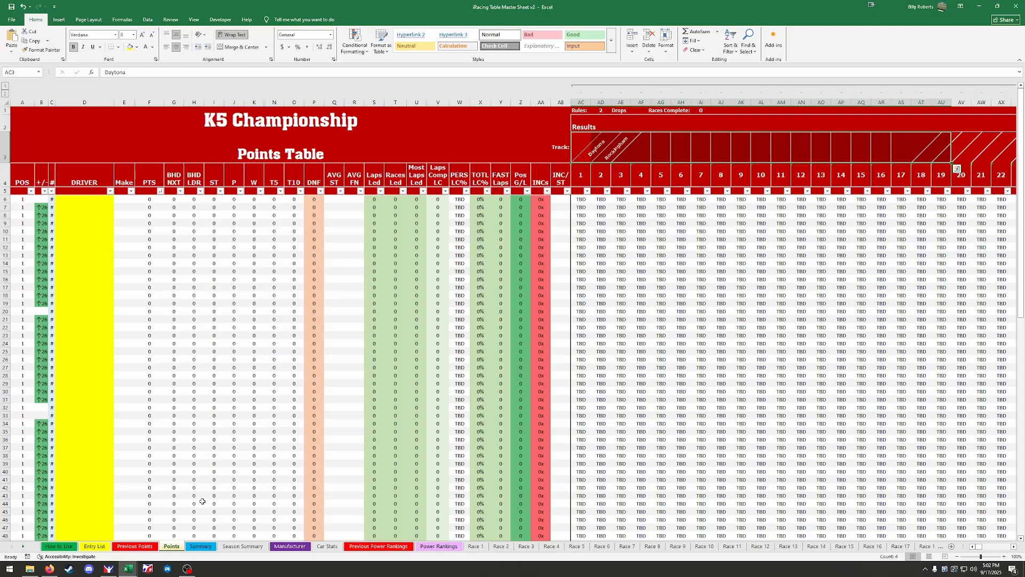
pyautogui.moveTo(128, 569)
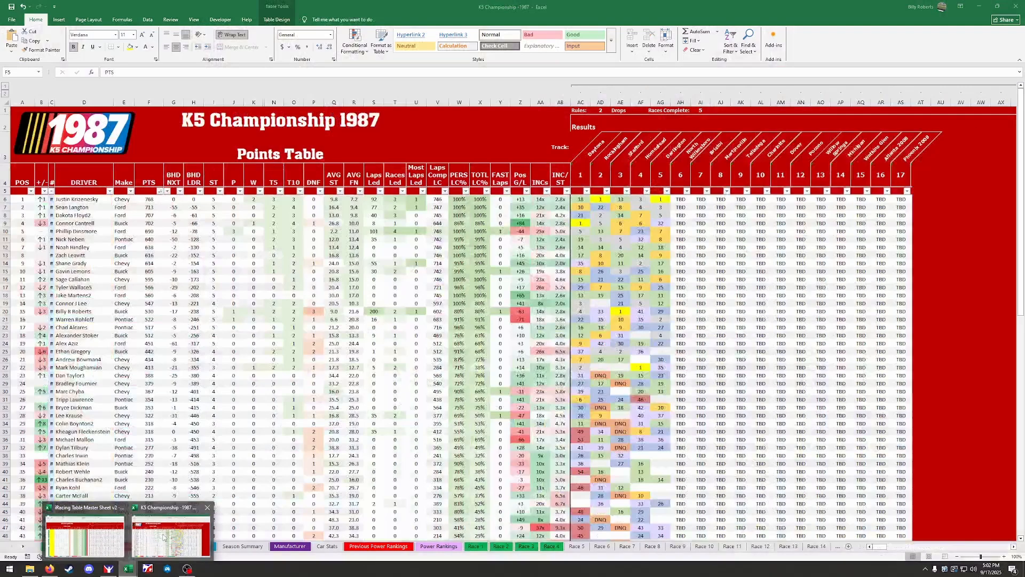
pyautogui.click(163, 536)
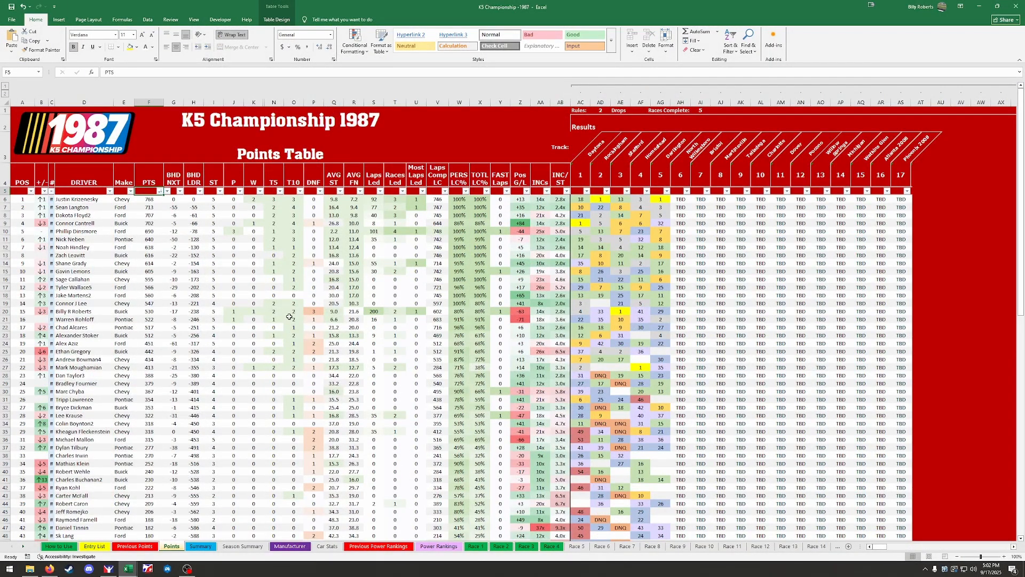